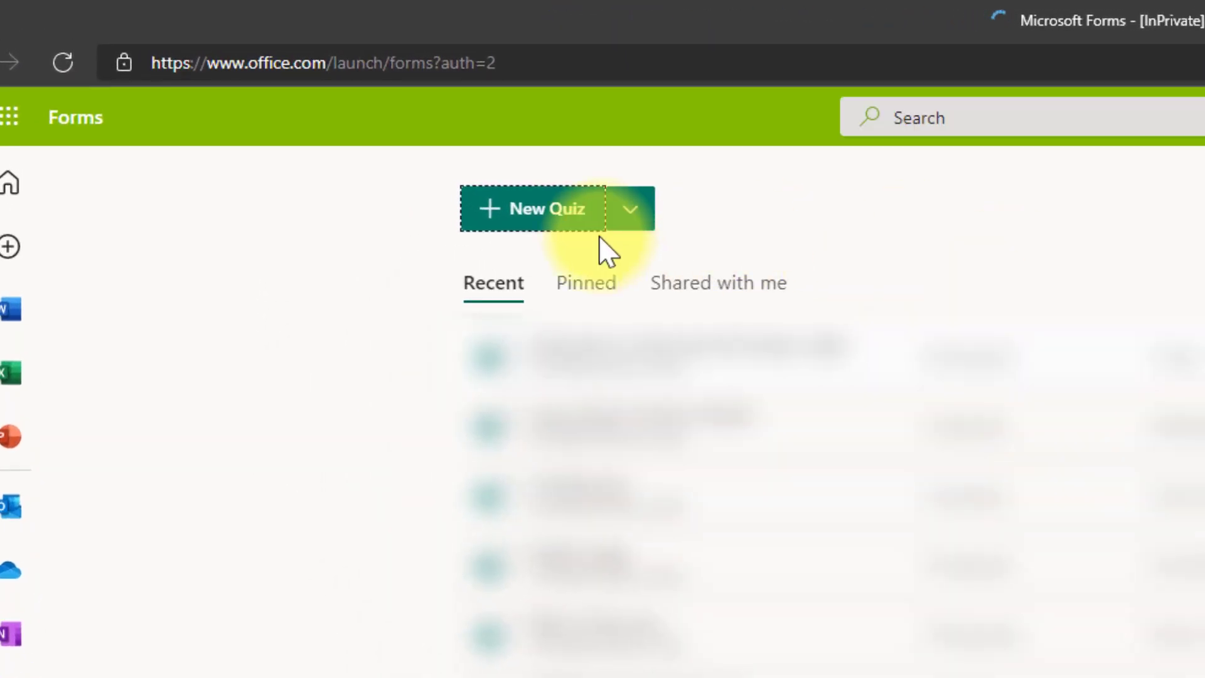
- Create a new blank quiz titled with the author's first name followed by 'tutorial quiz'
left_click(527, 223)
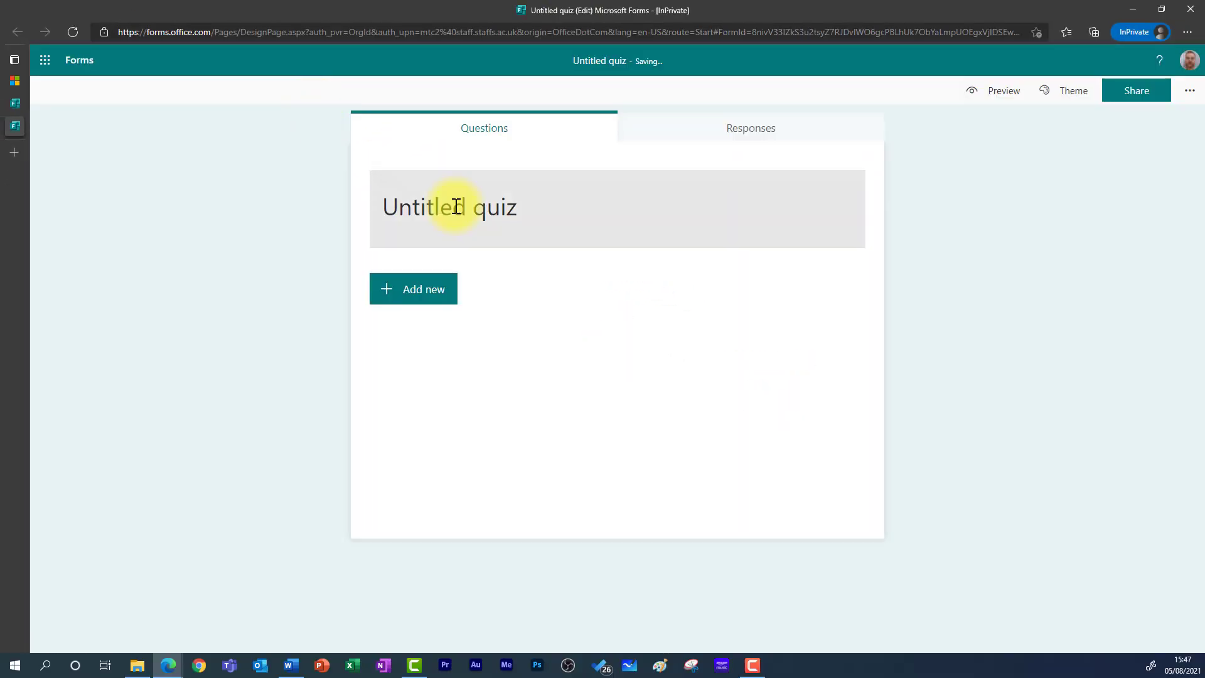
left_click(456, 207)
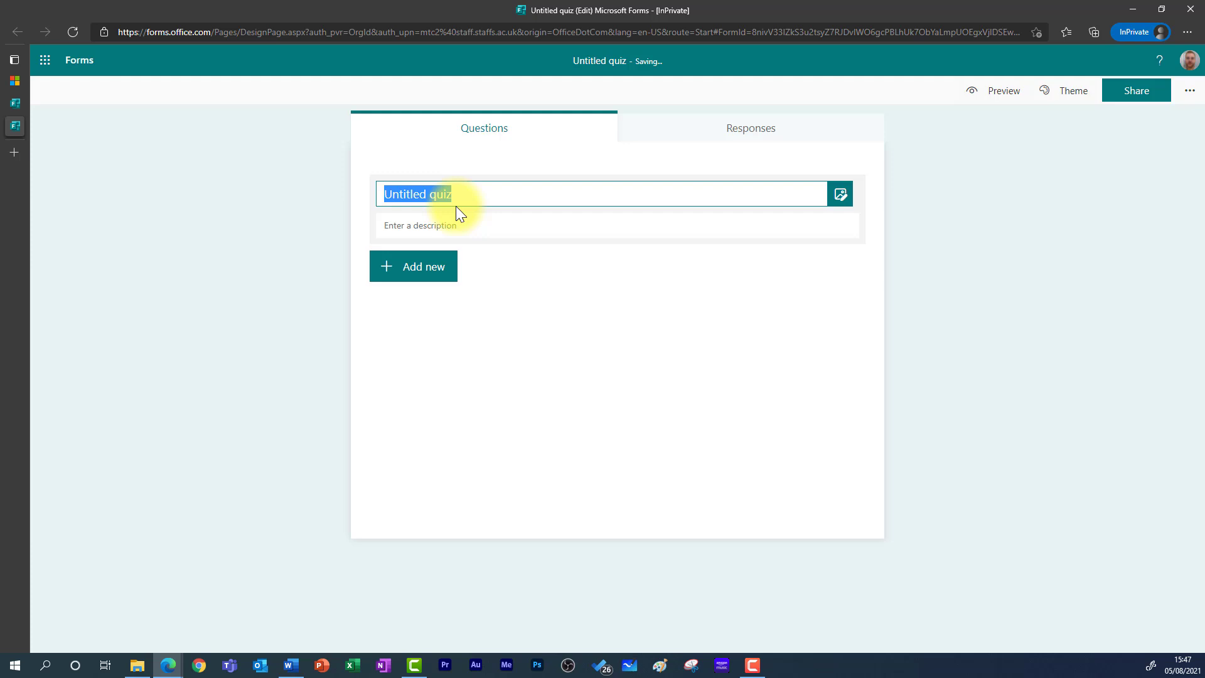
type("Matt")
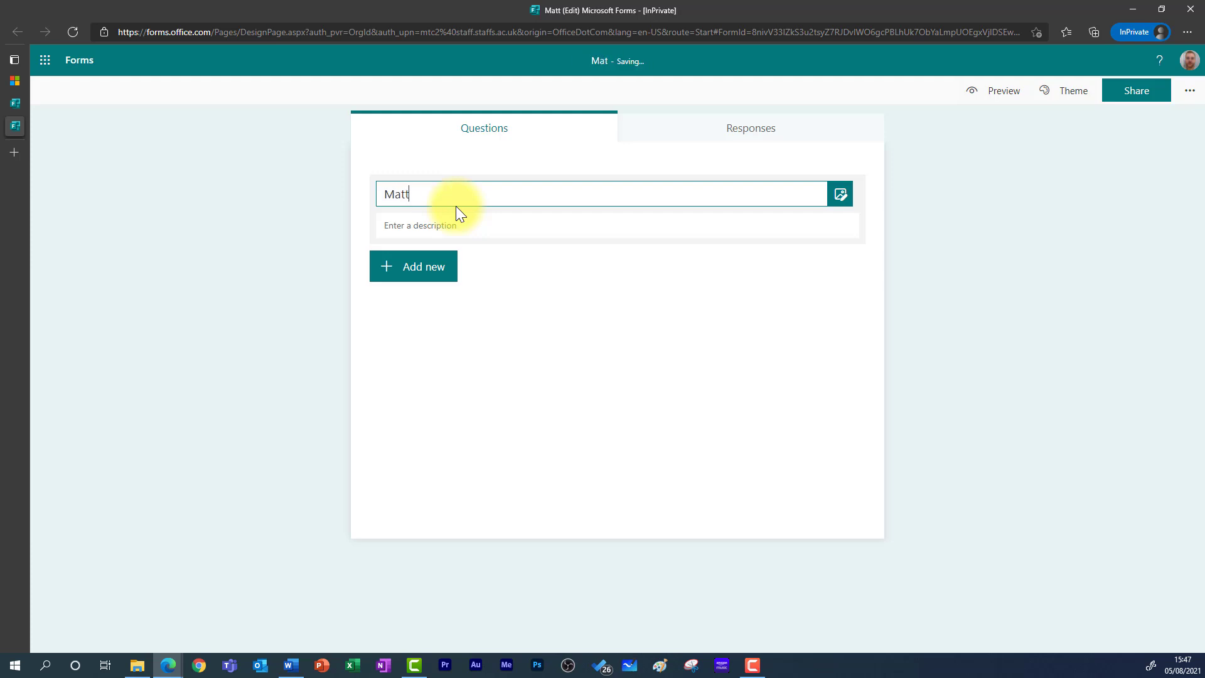
type("'s tutorial")
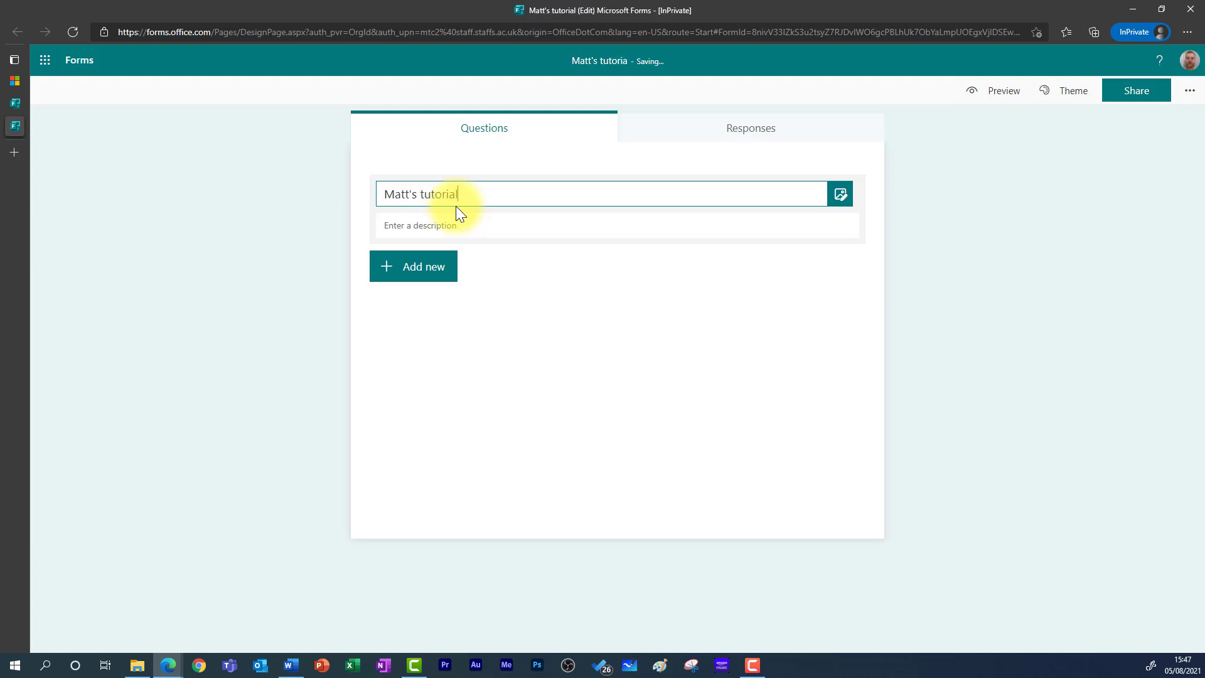
type(" quiz")
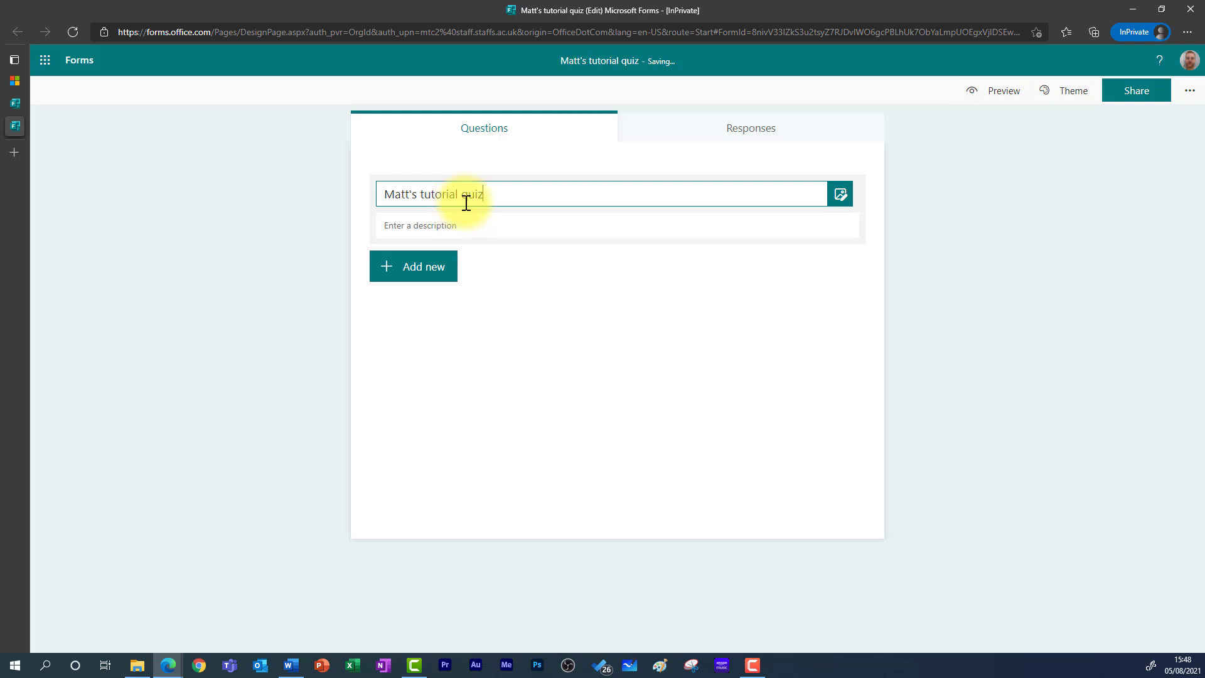
left_click(460, 220)
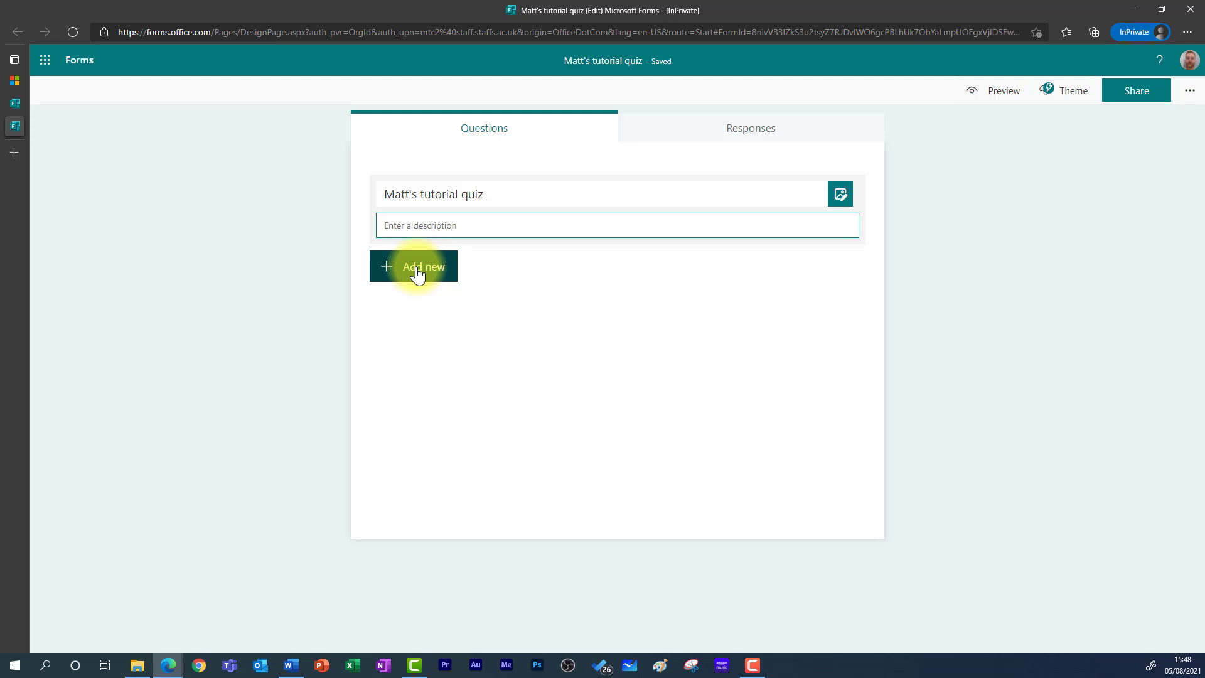
- Insert a Section item from the extra question types and title it 'Your details'
left_click(419, 268)
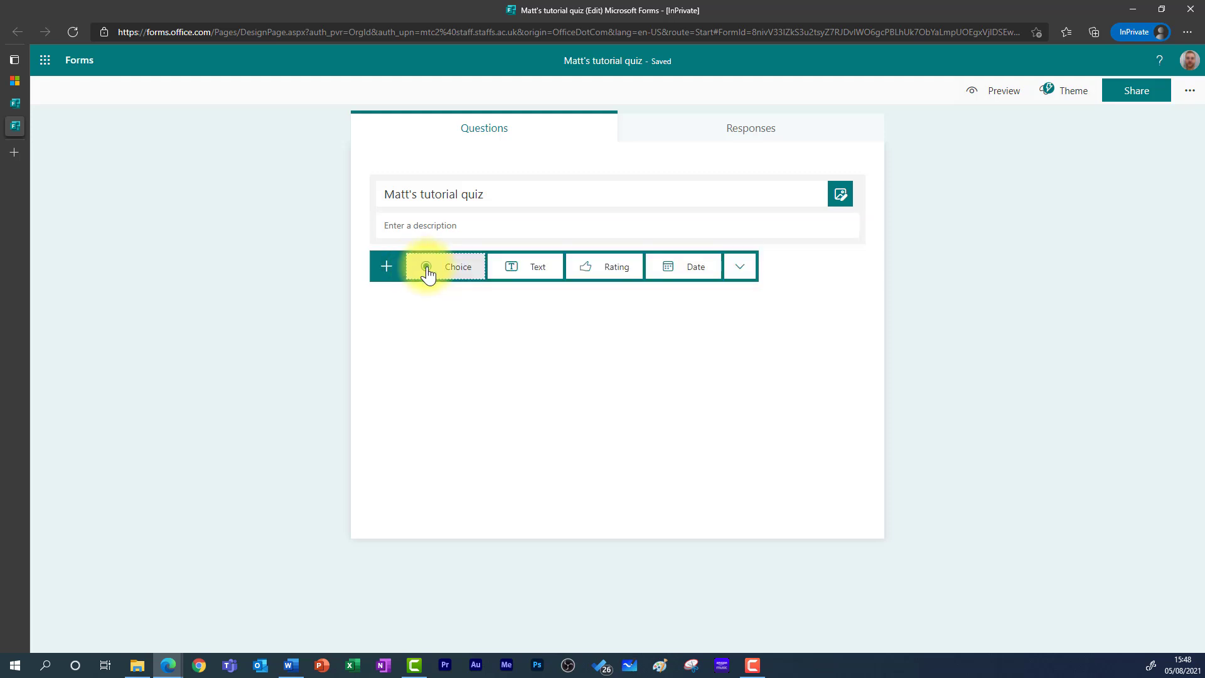
left_click(750, 274)
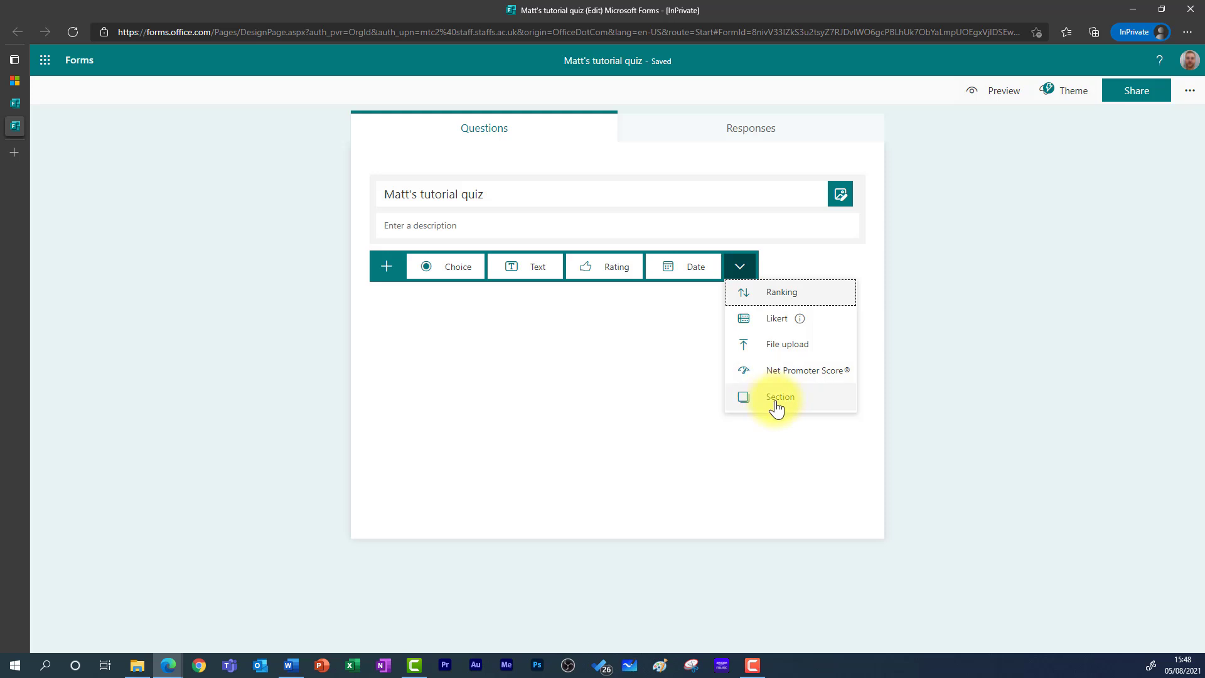
left_click(807, 407)
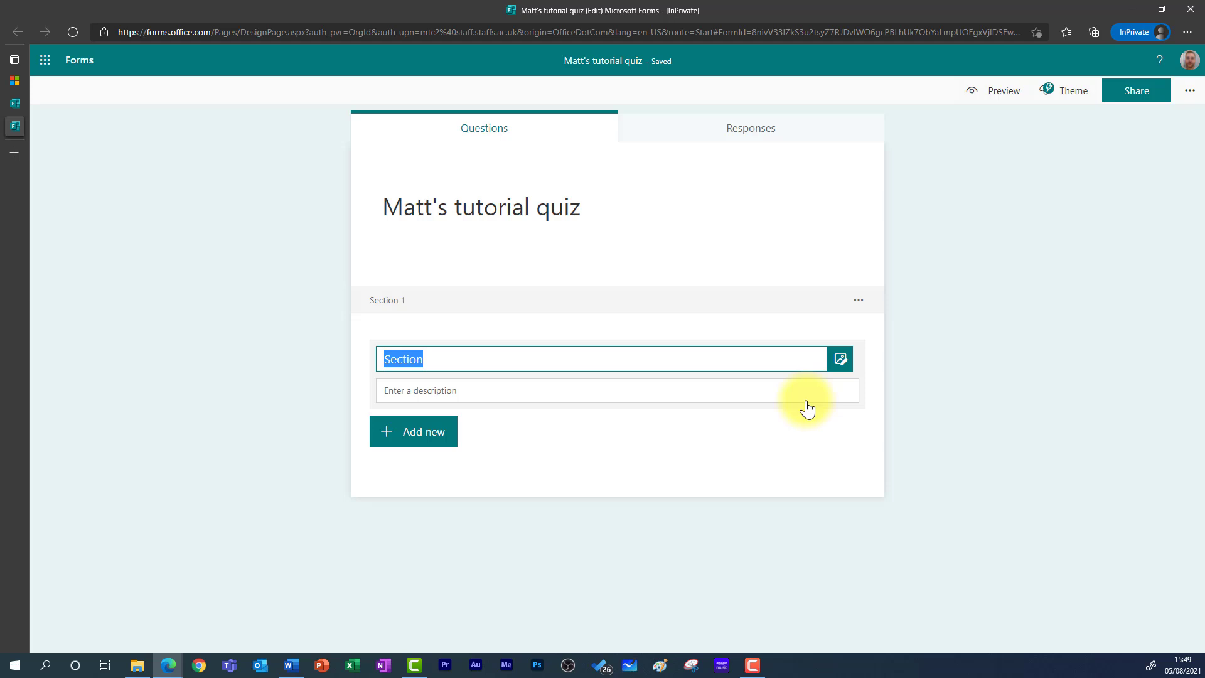
type("Your d")
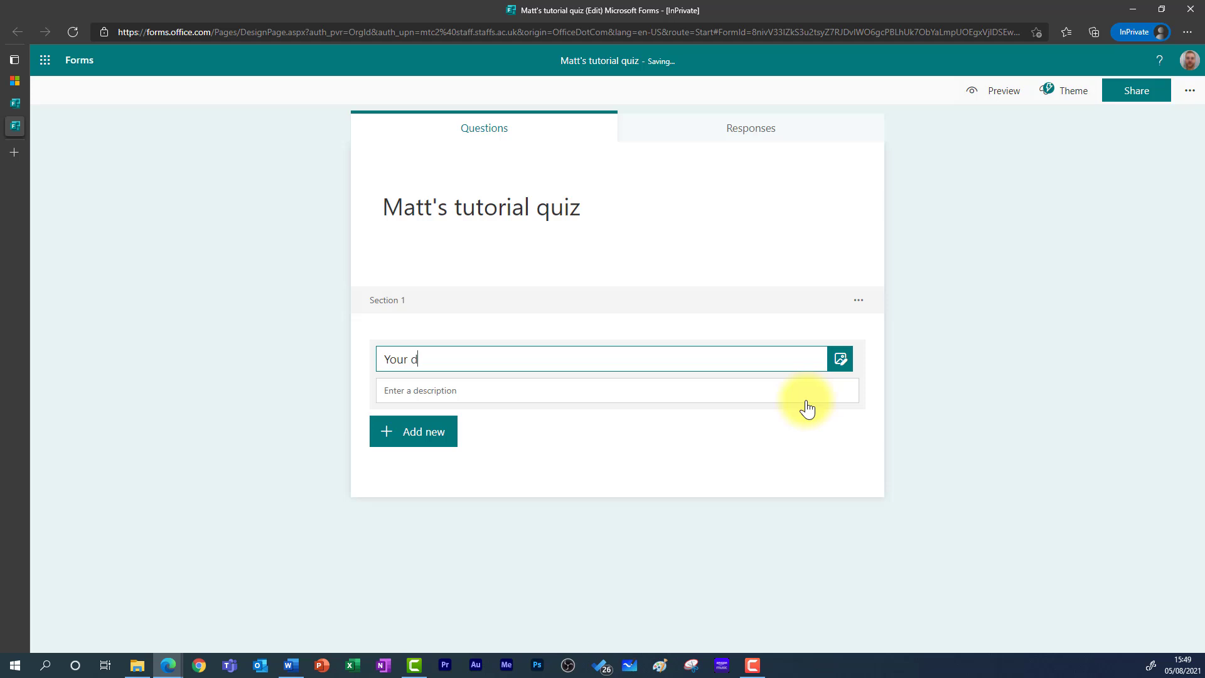
type("etails")
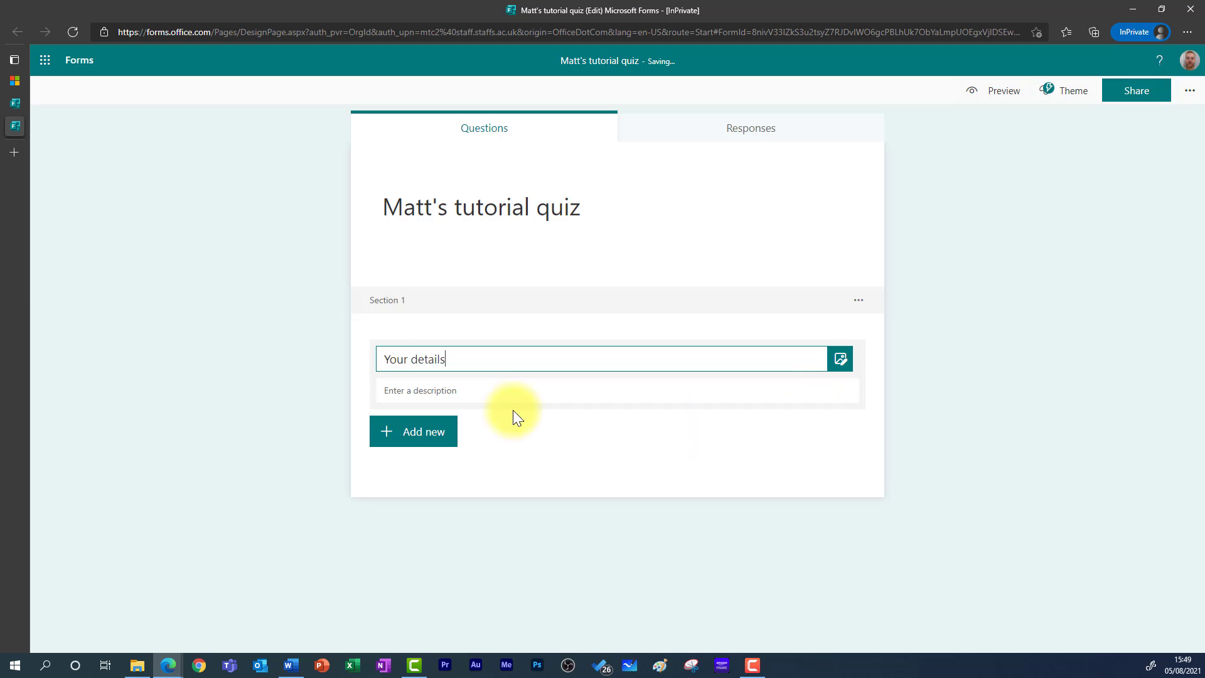
- Add required text question 1 asking for the certificate display name, with a spelling-check subtitle
left_click(408, 439)
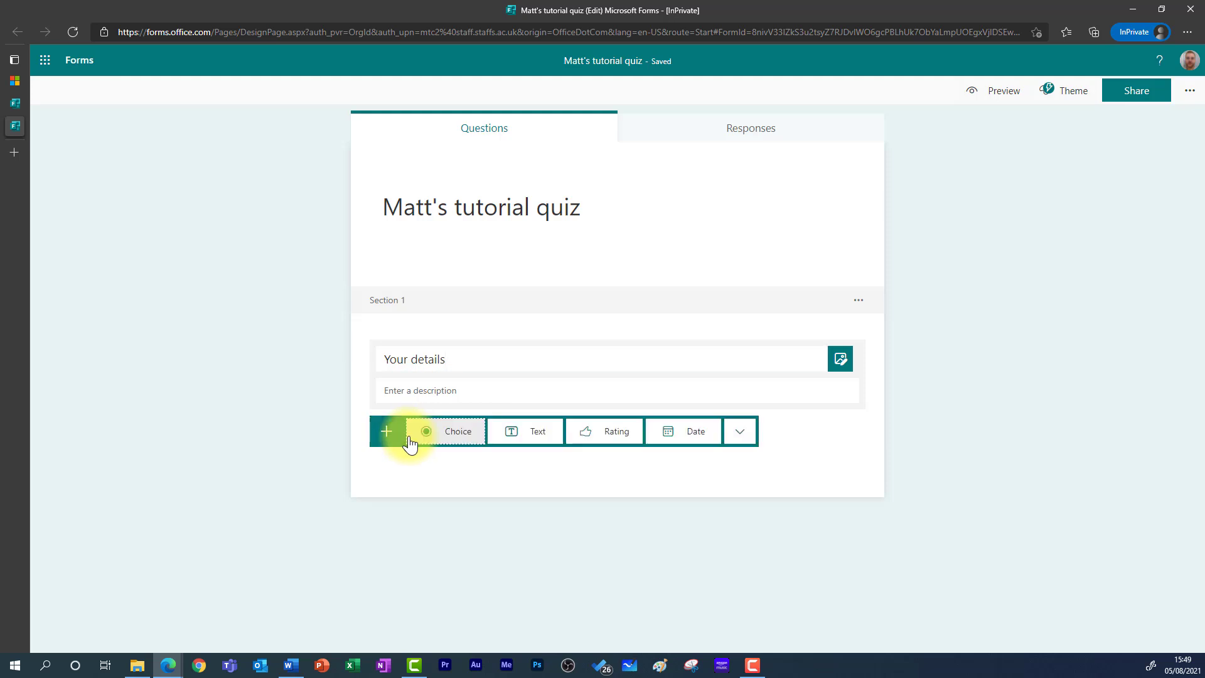
left_click(532, 443)
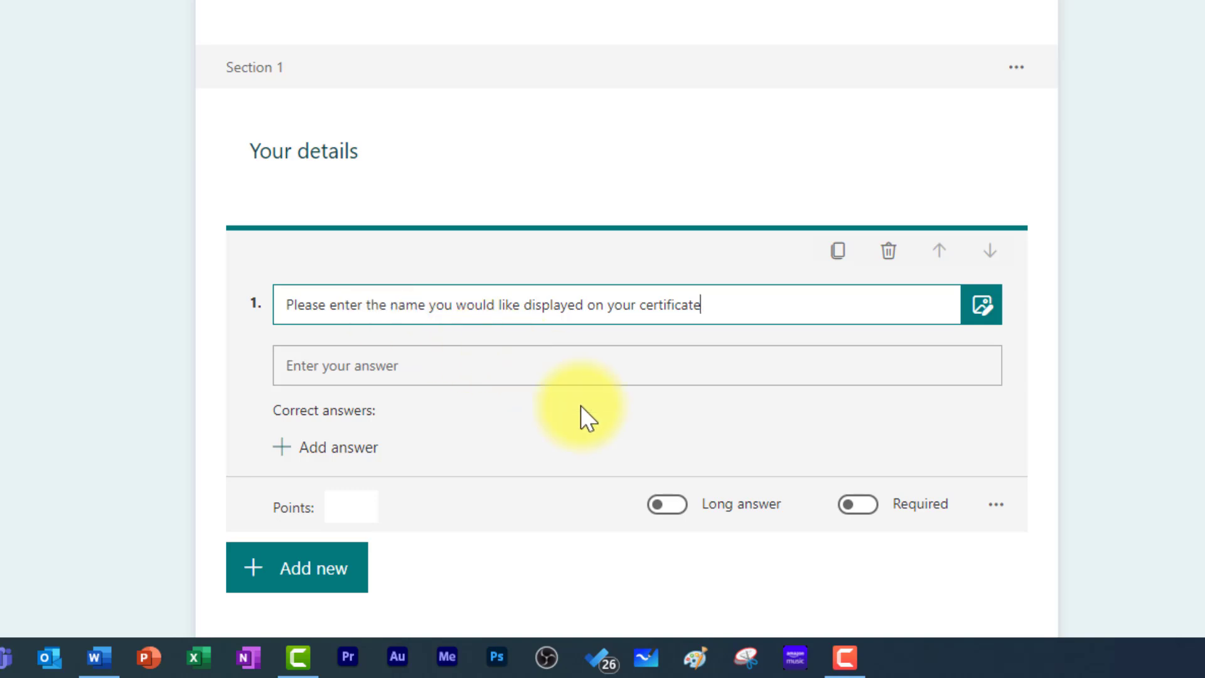
left_click(994, 503)
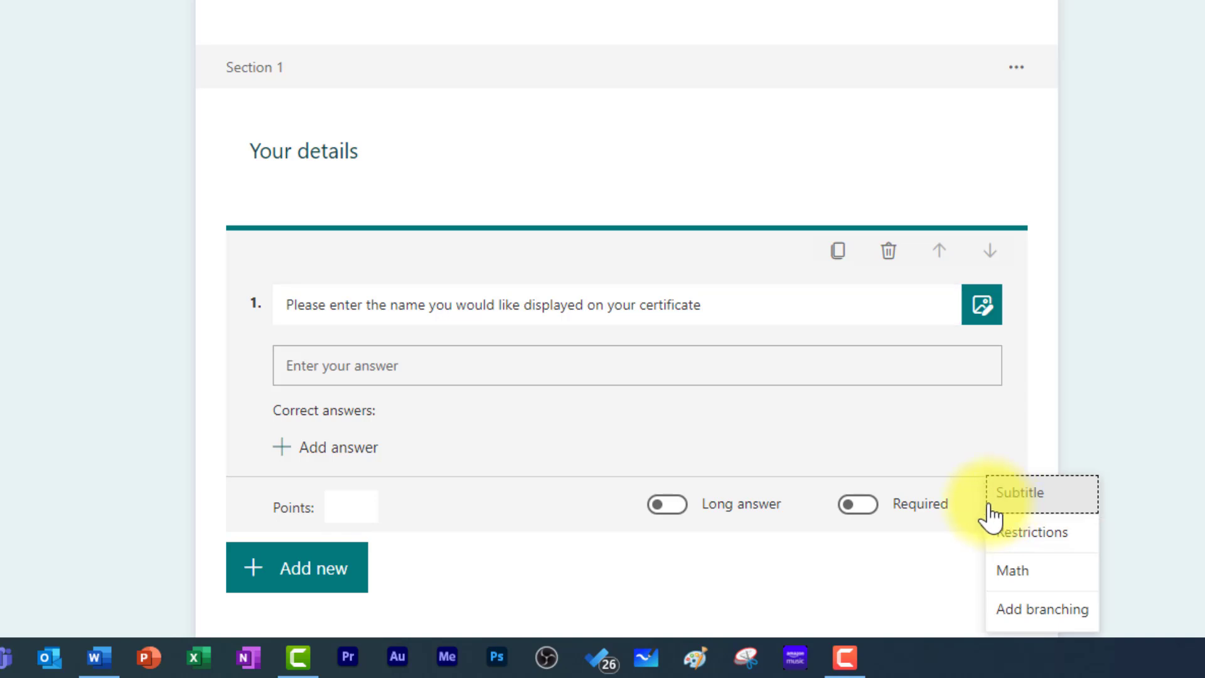
left_click(1019, 505)
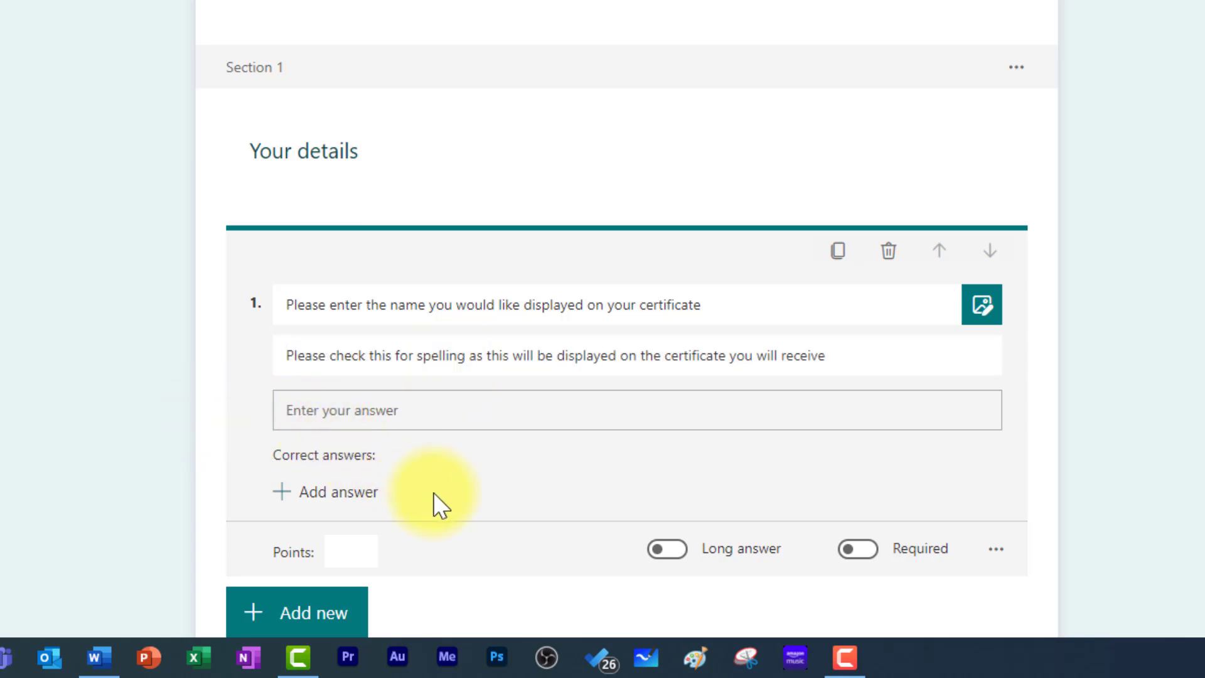
scroll(445, 484, "down", 1)
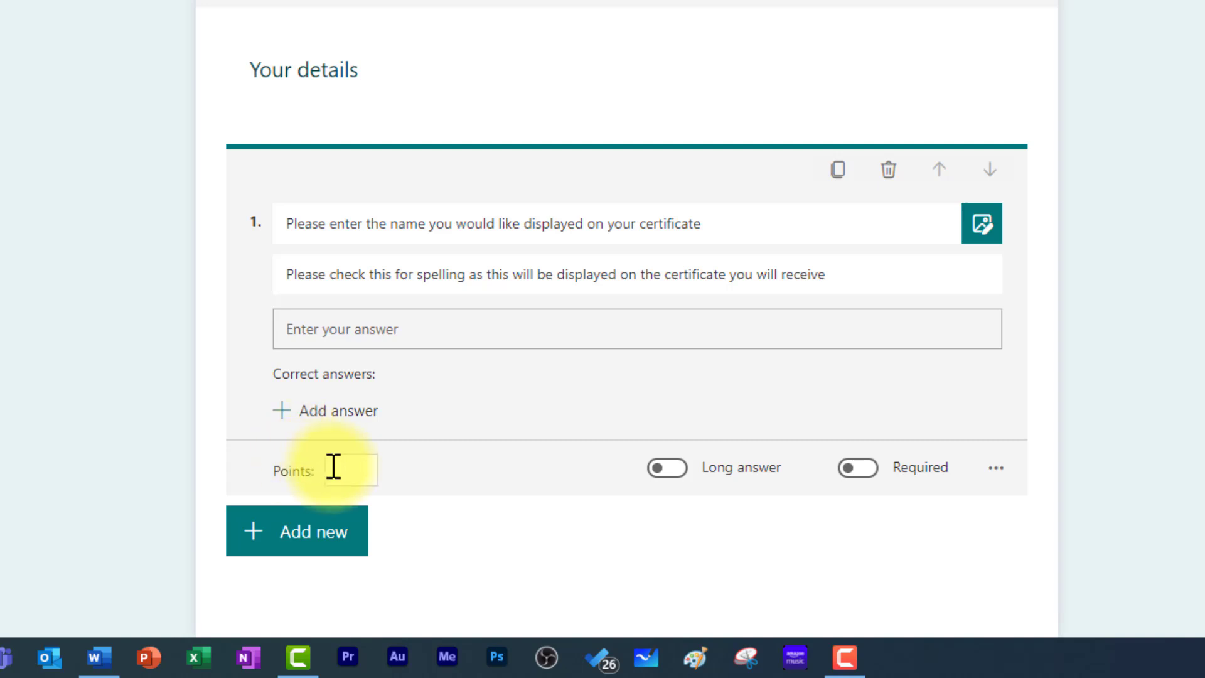
left_click(856, 468)
scroll(858, 483, "up", 1)
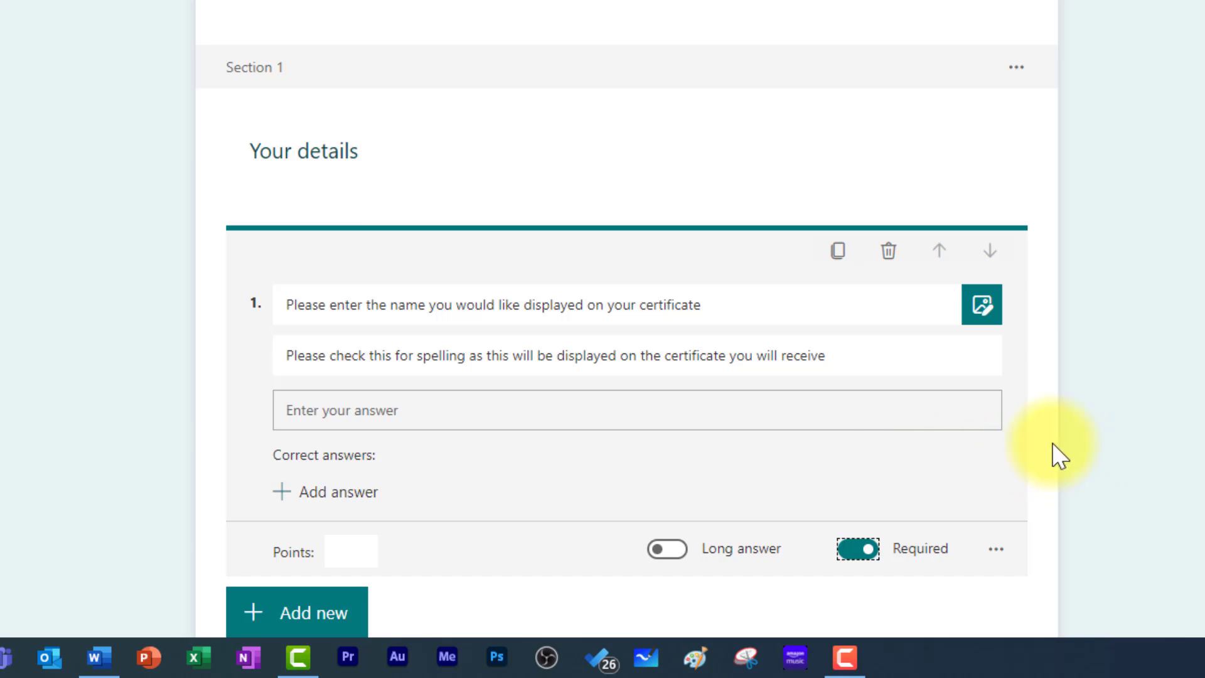
scroll(1051, 443, "down", 1)
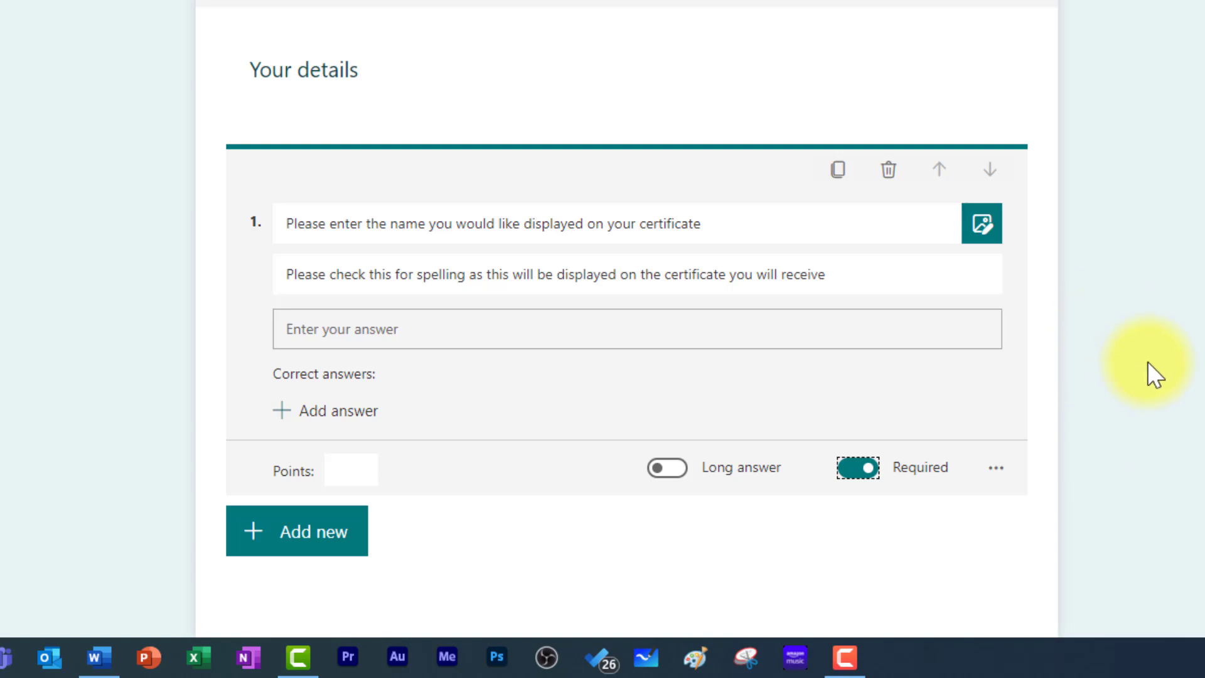
left_click(1157, 310)
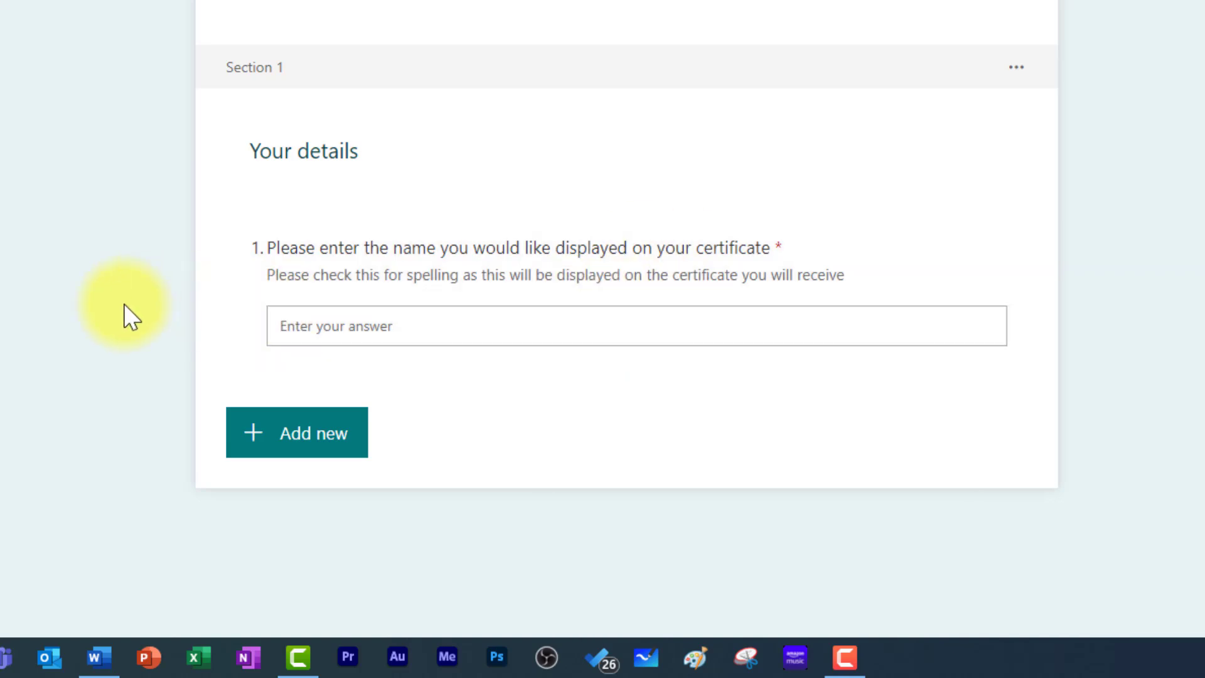
- Add required text question 2 asking for the certificate e-mail address, with a subtitle about entering it correctly
left_click(331, 443)
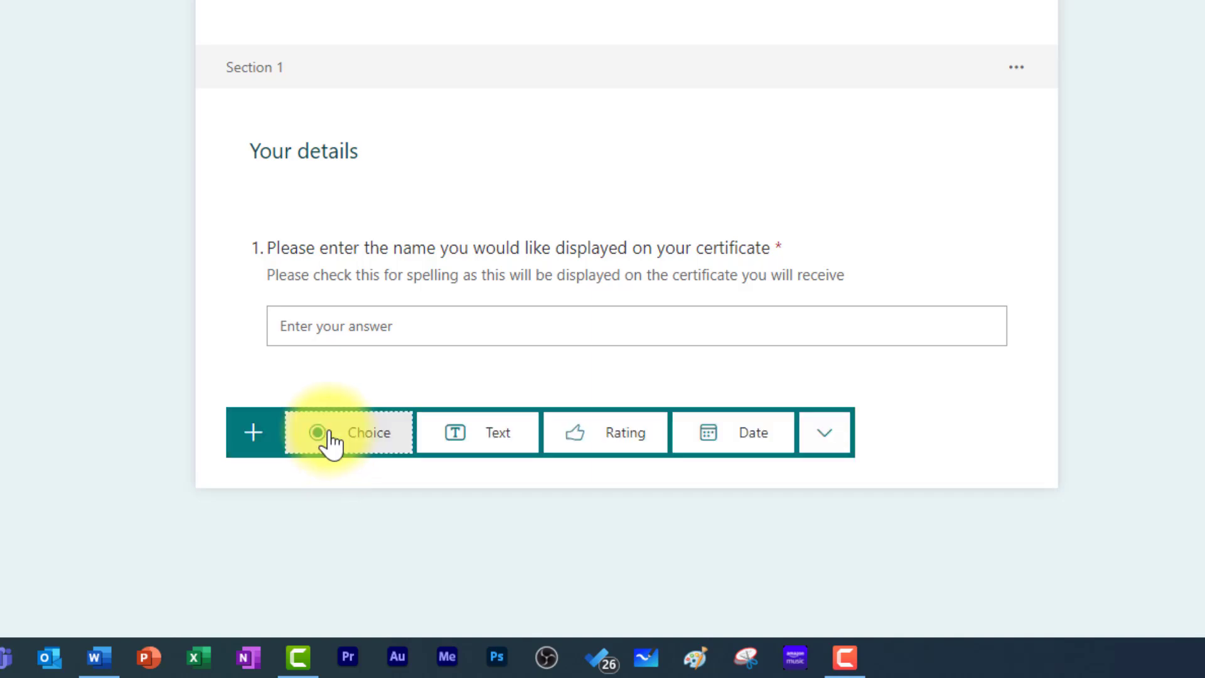
left_click(492, 453)
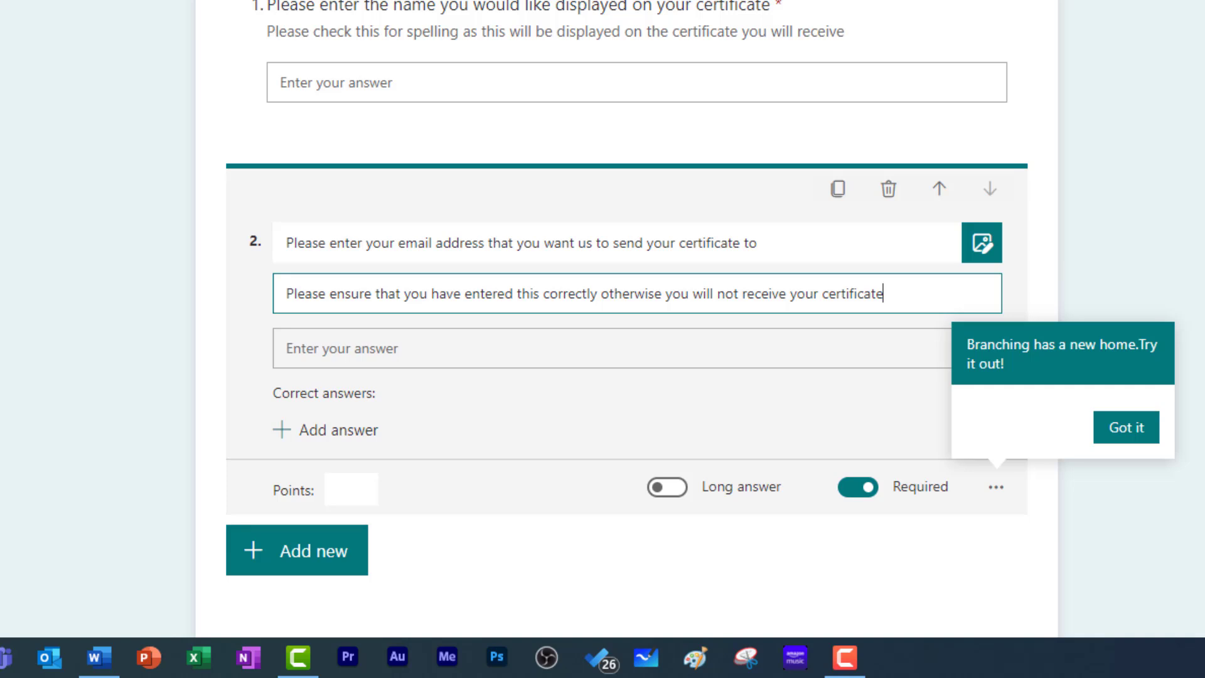
key("shift+Tab")
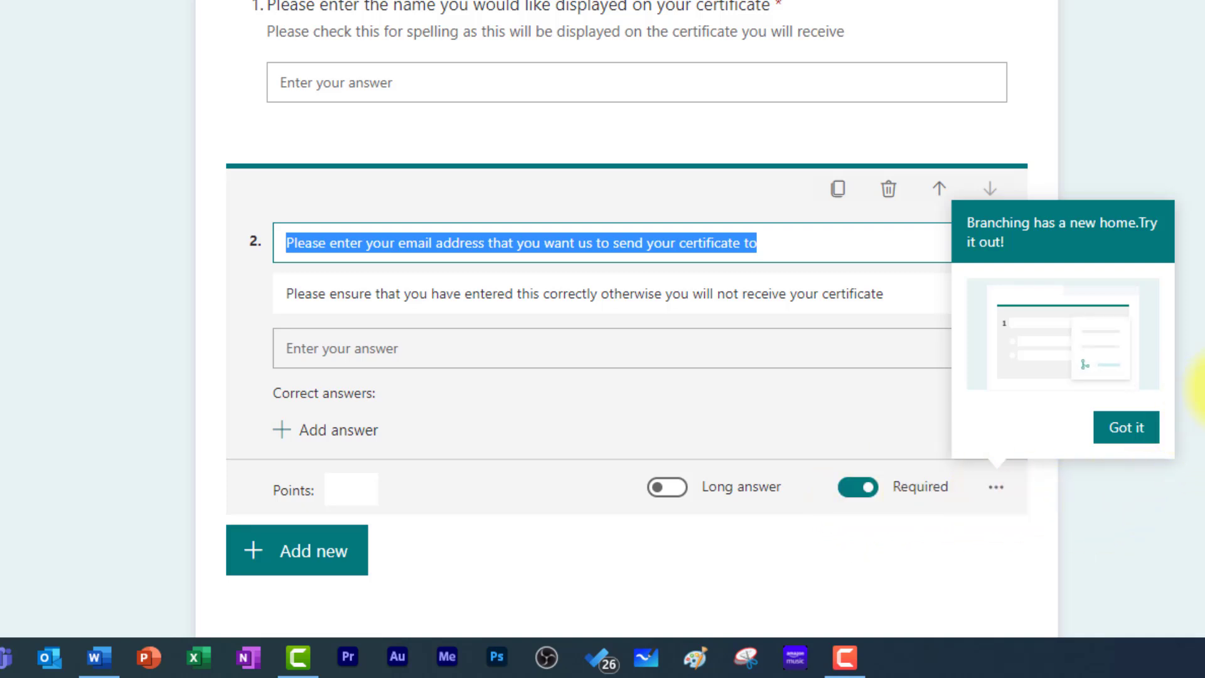
left_click(1199, 390)
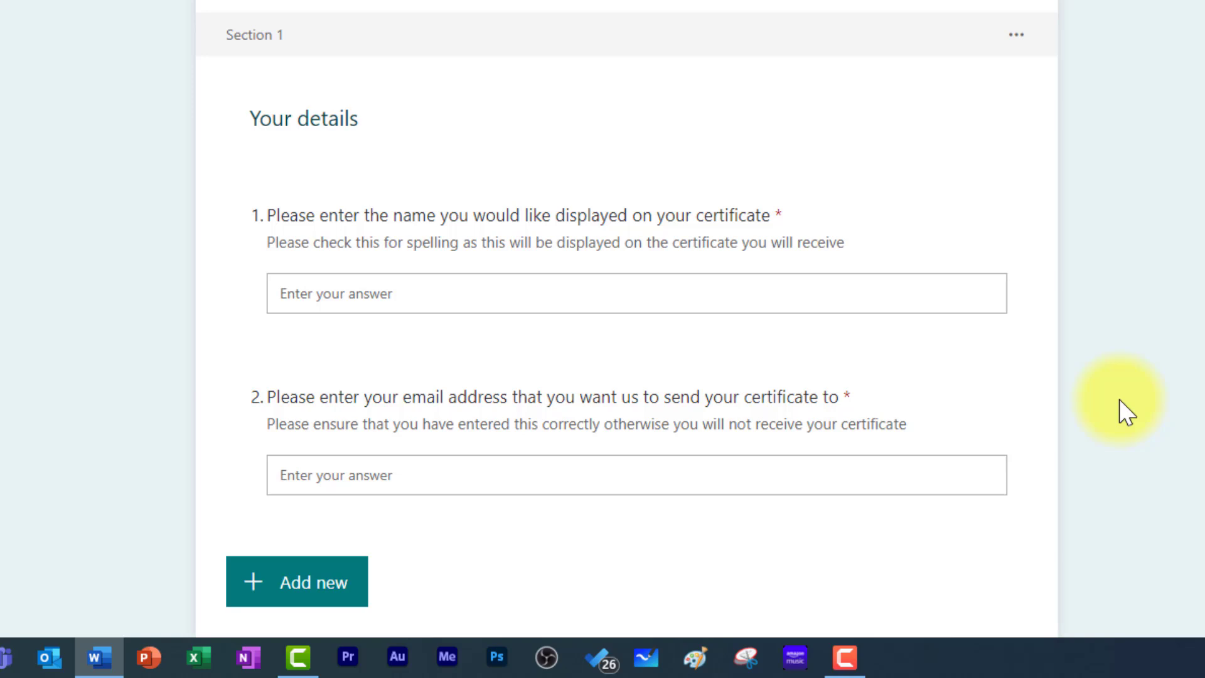
- Add choice question 3 with the pasted data-capture consent statement and a single 'Yes' option
left_click(303, 593)
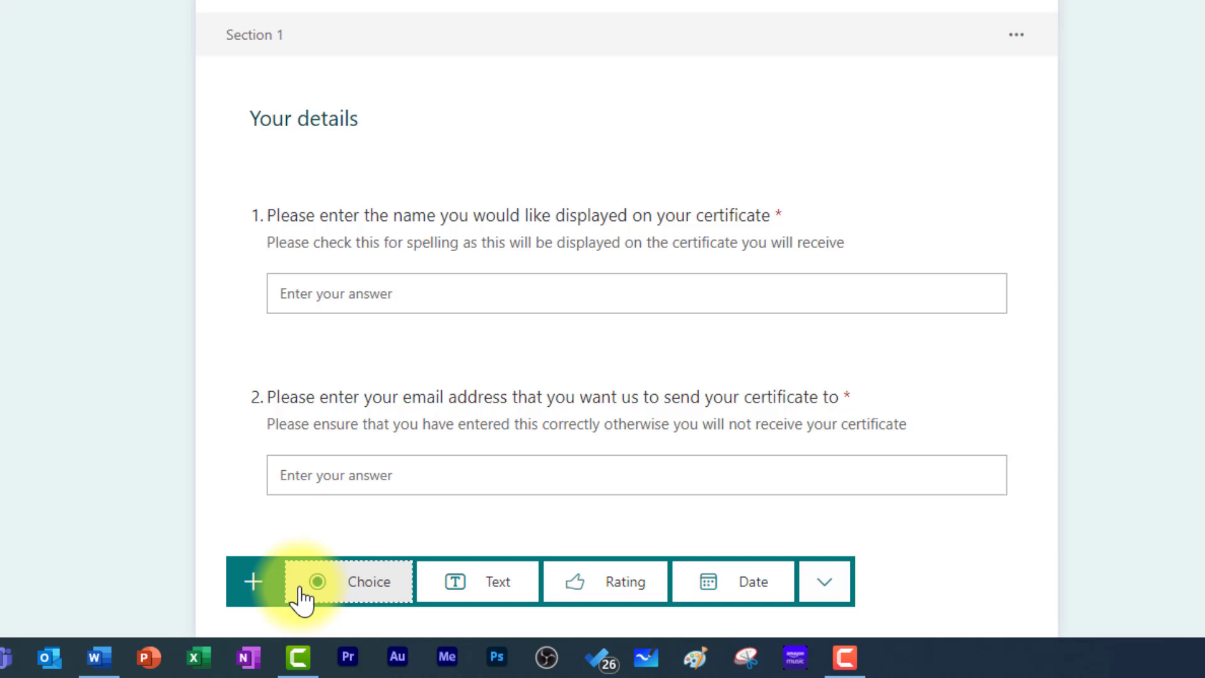
left_click(356, 590)
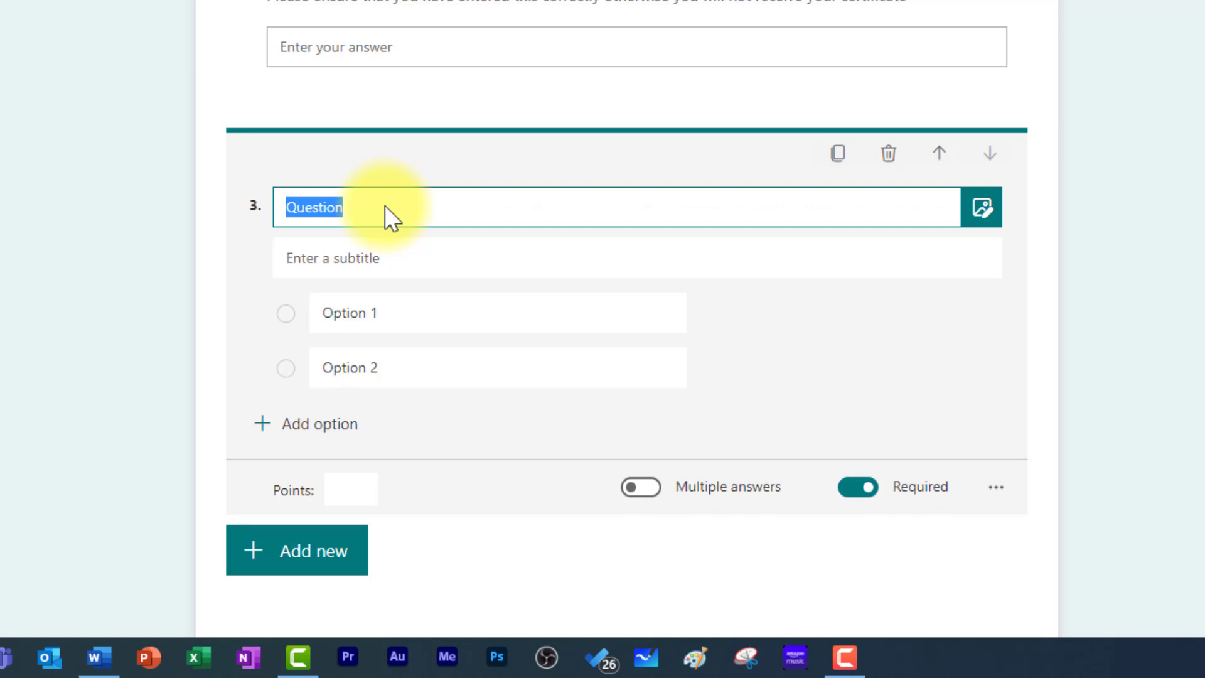
type("I consent to my data being captured solely for the purpose of sending me a notification of my completion of this quiz.")
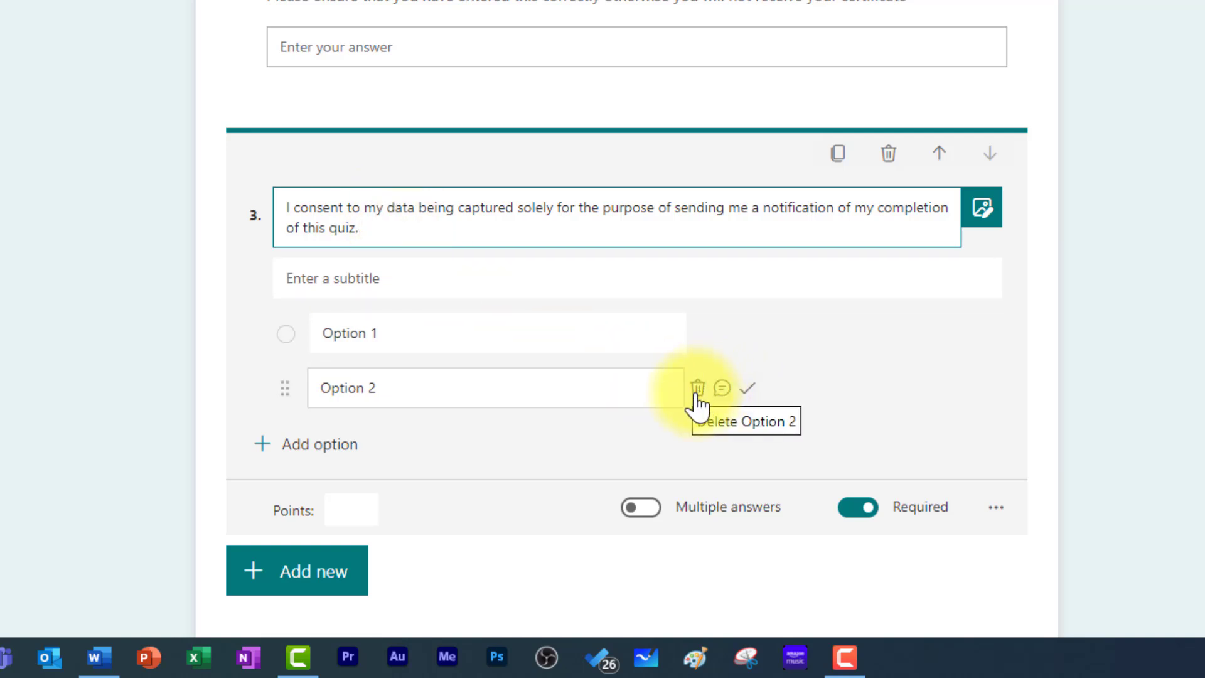
left_click(696, 394)
left_click(481, 357)
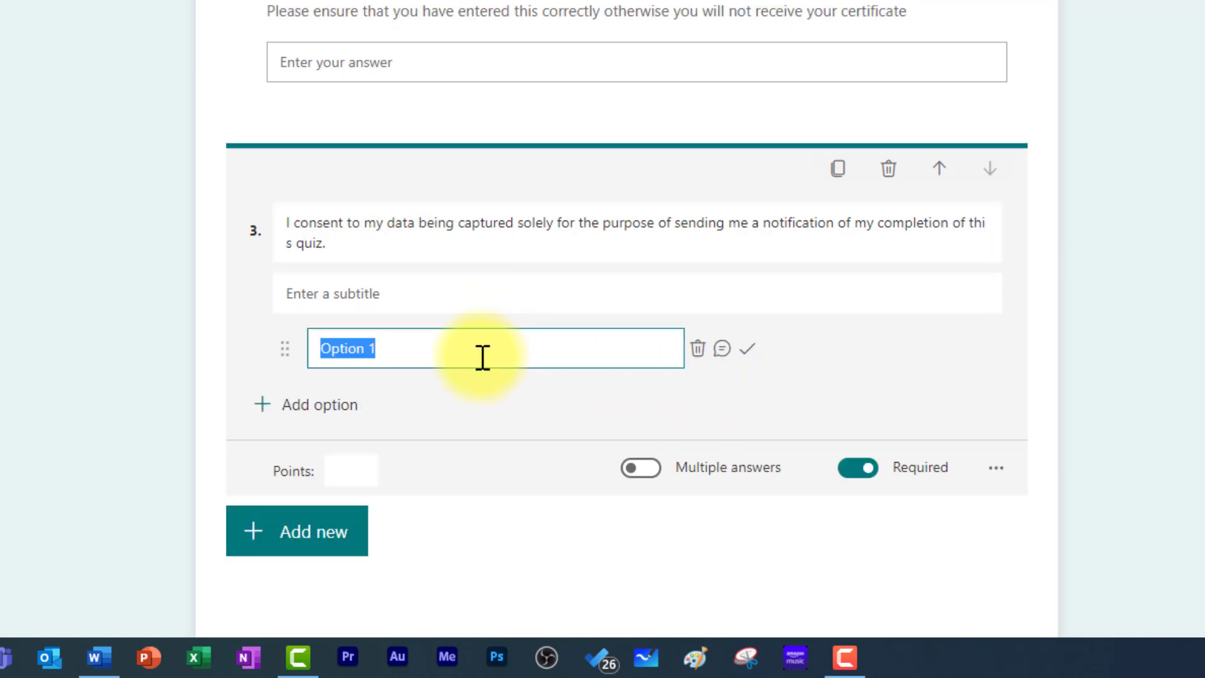
type("Yes")
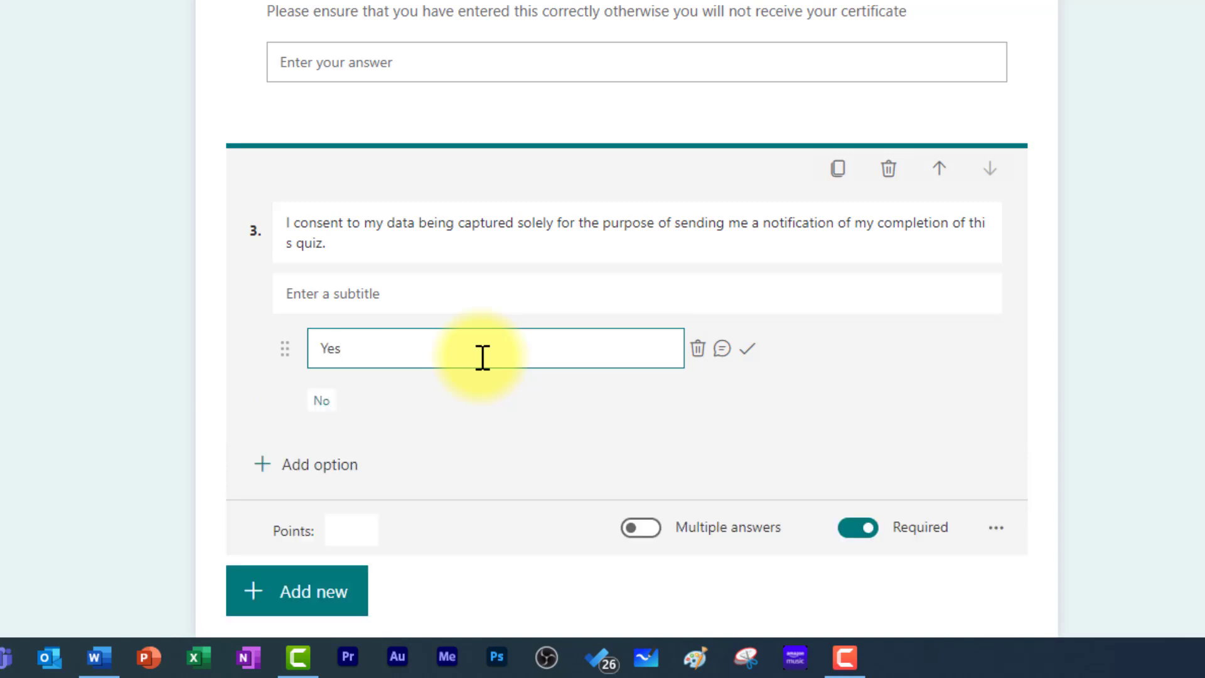
scroll(1084, 450, "down", 1)
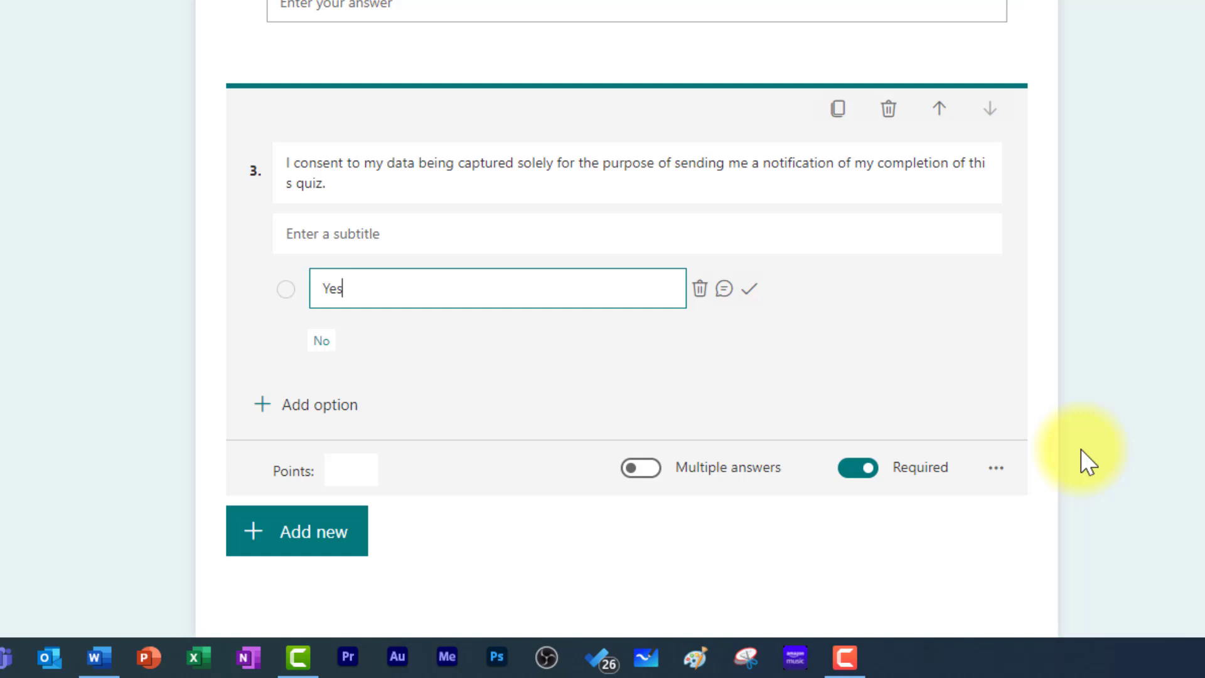
- Insert a new section after the consent question and title it 'Quiz'
left_click(281, 547)
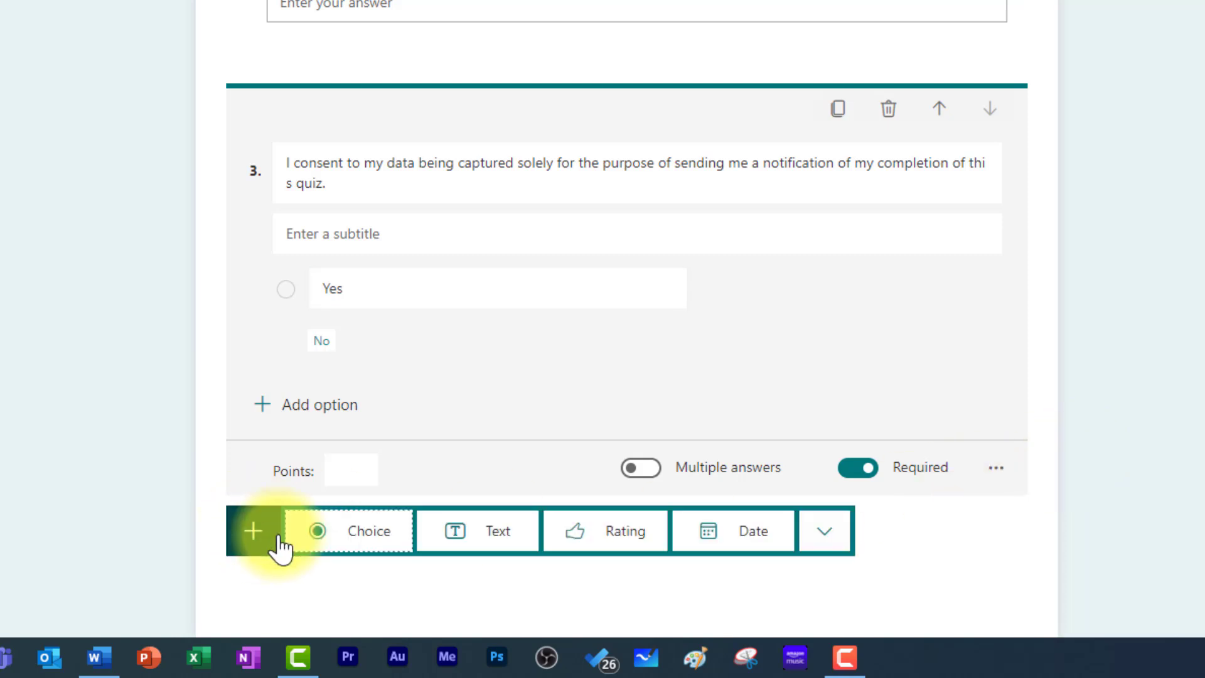
left_click(826, 545)
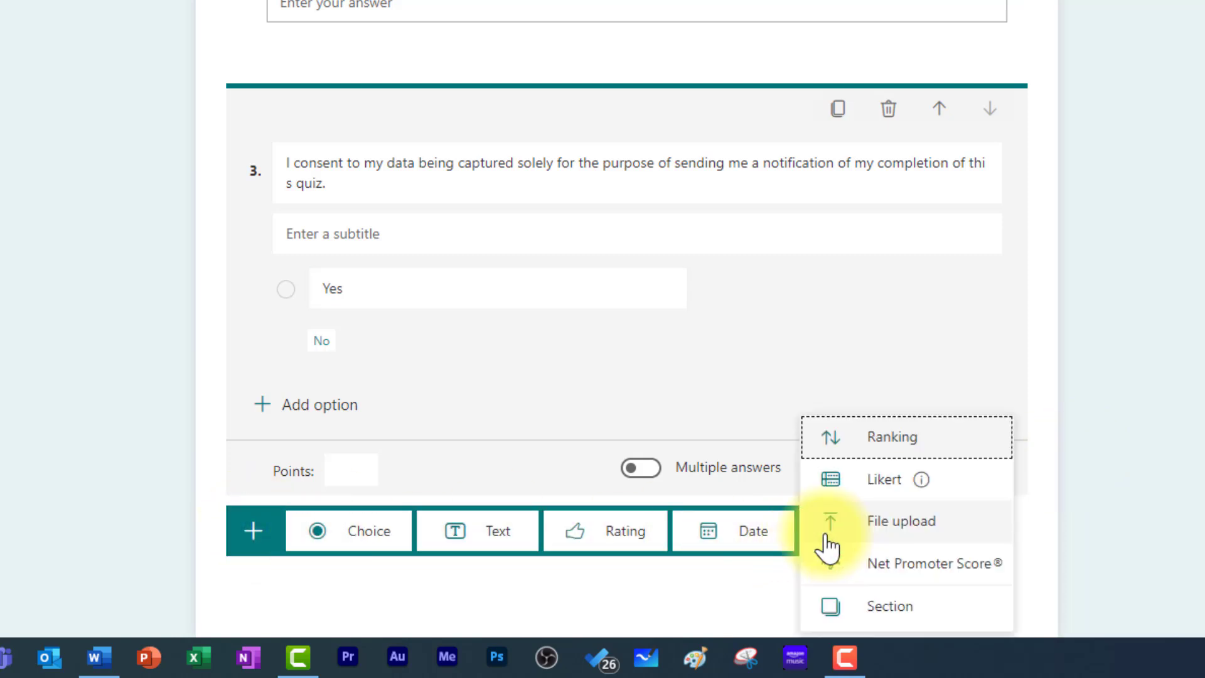
left_click(943, 618)
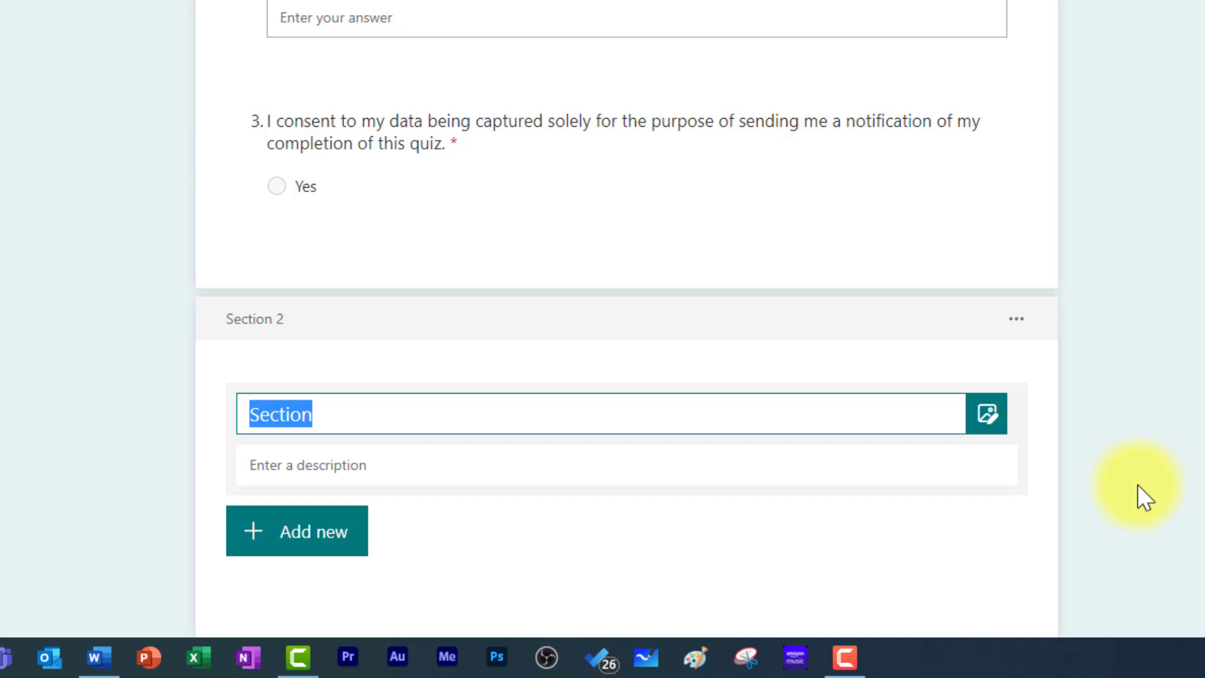
type("Quiz")
left_click(1113, 451)
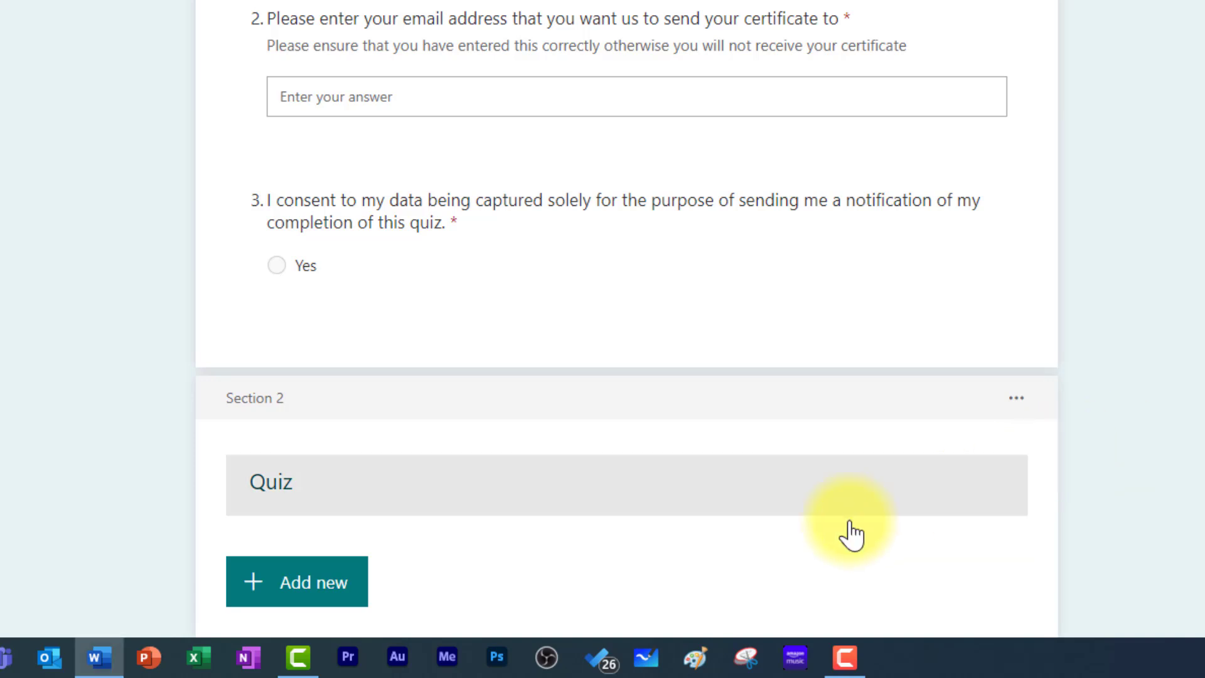
- Add choice question 'Which is the largest country in Africa?' with options Algeria, South Africa, Egypt, Sudan
left_click(300, 587)
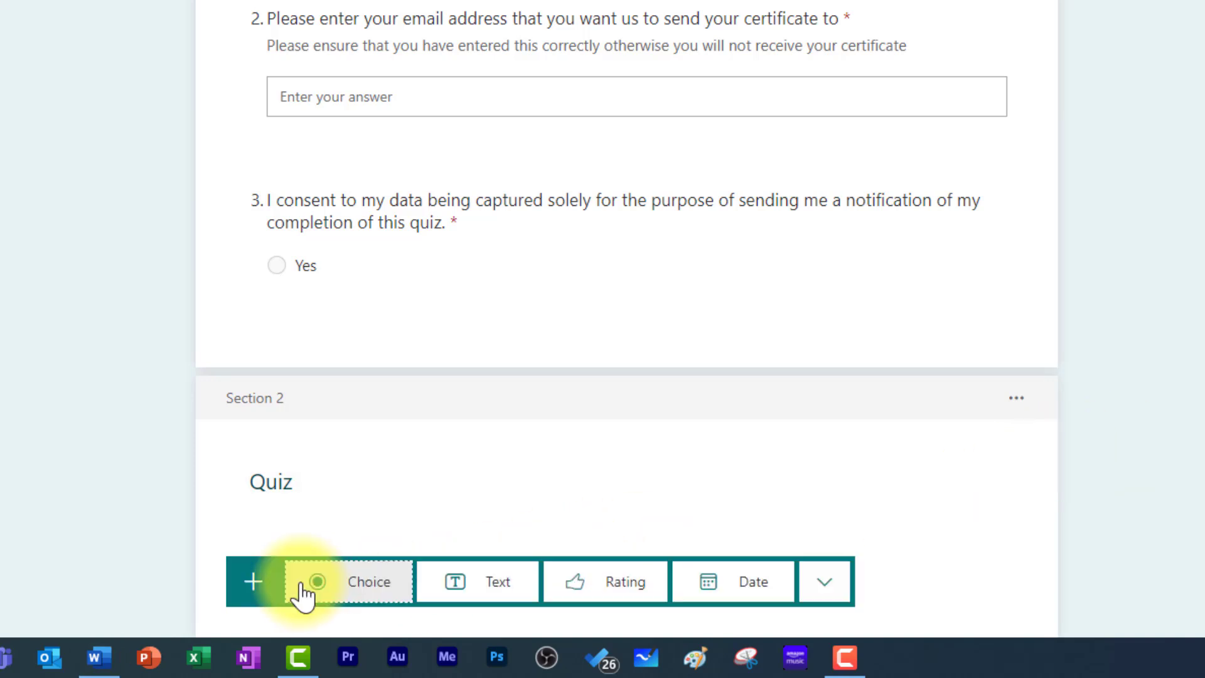
left_click(367, 597)
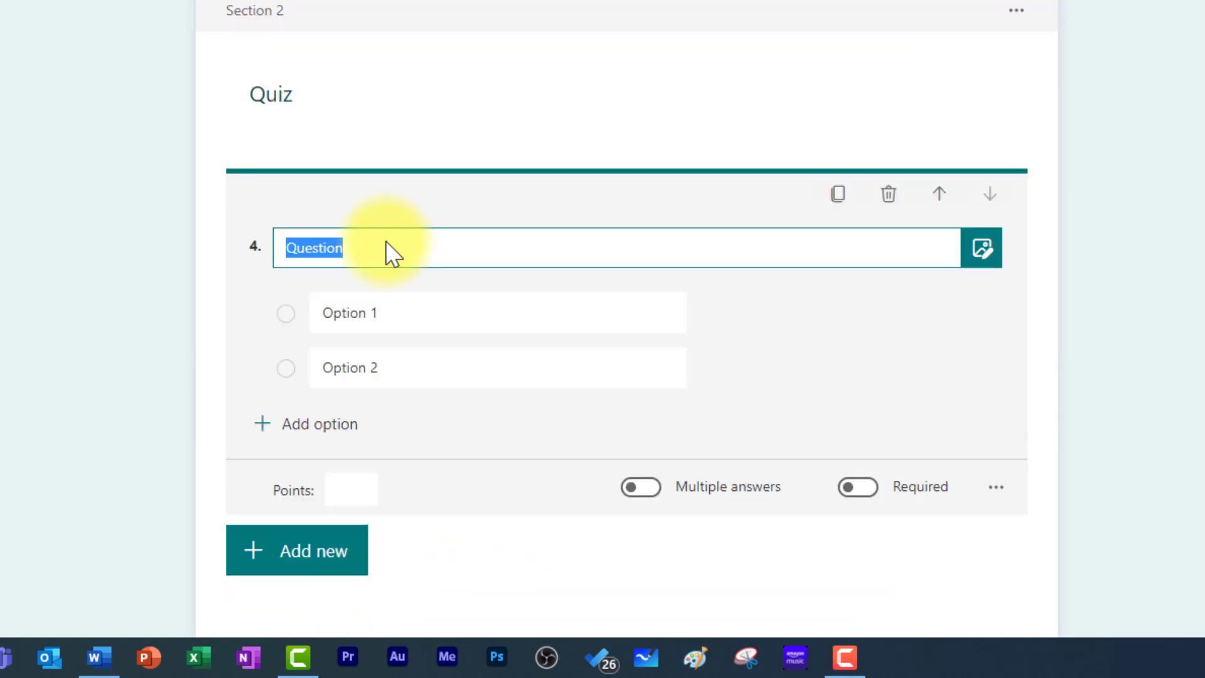
type("Which is the largest country in Africa?")
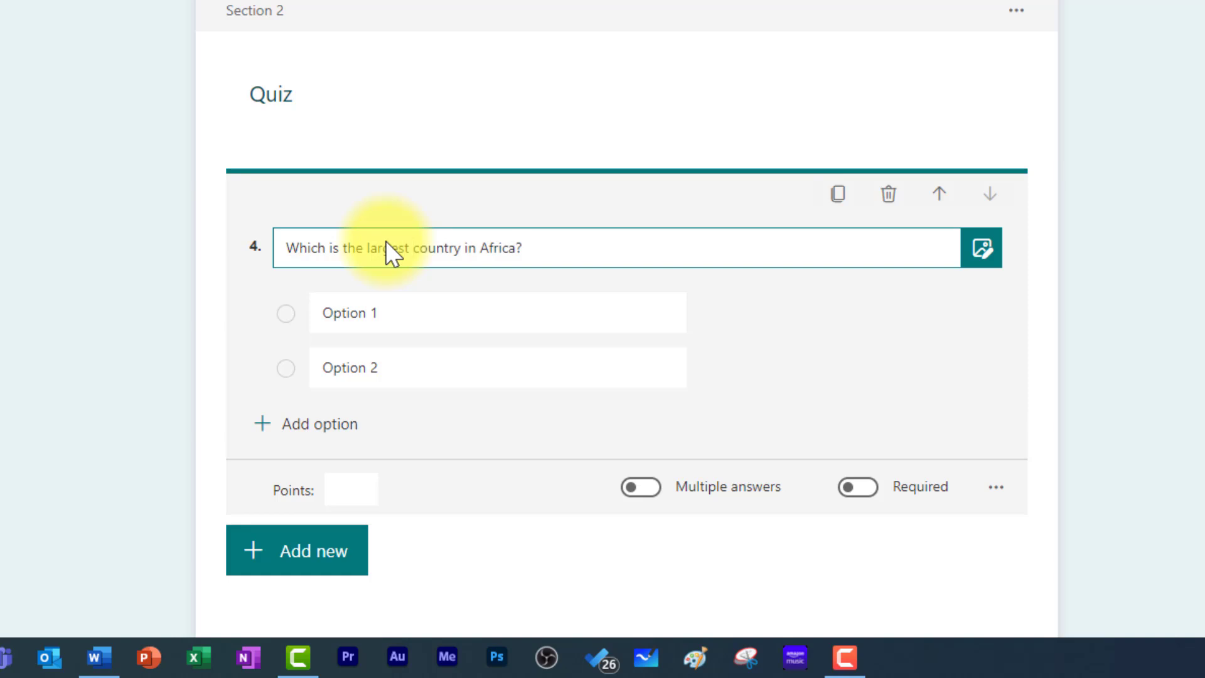
left_click(385, 312)
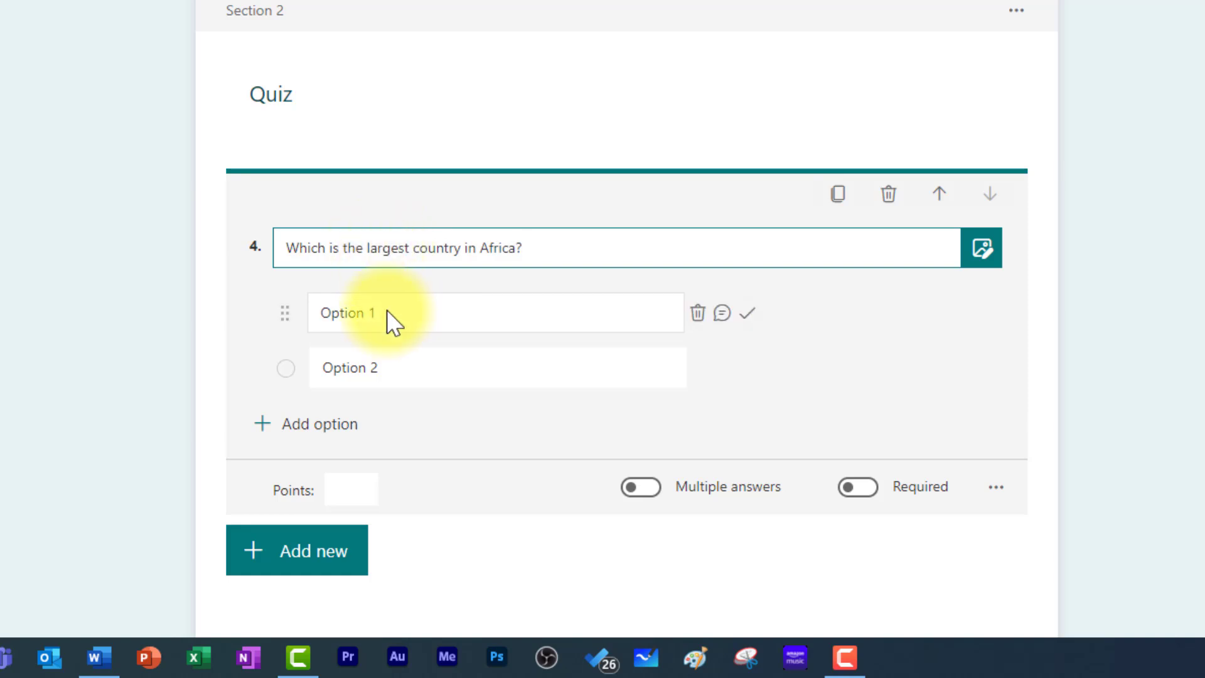
type("Algeria")
left_click(392, 369)
type("South Africa")
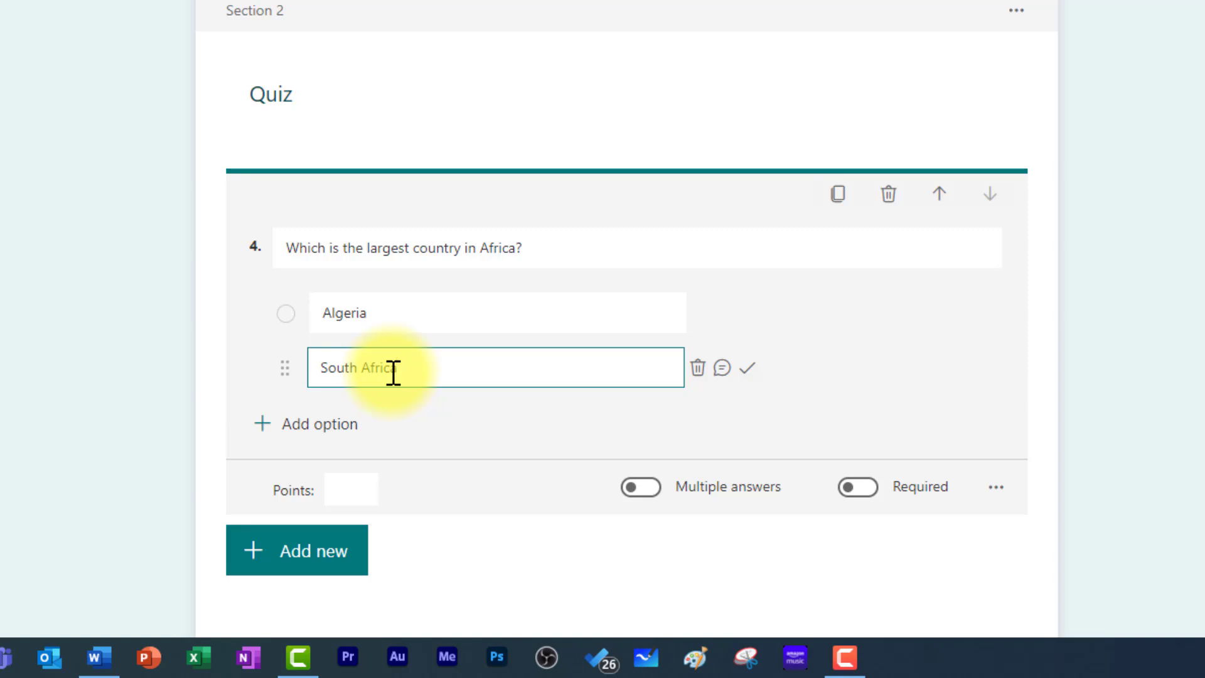
left_click(308, 424)
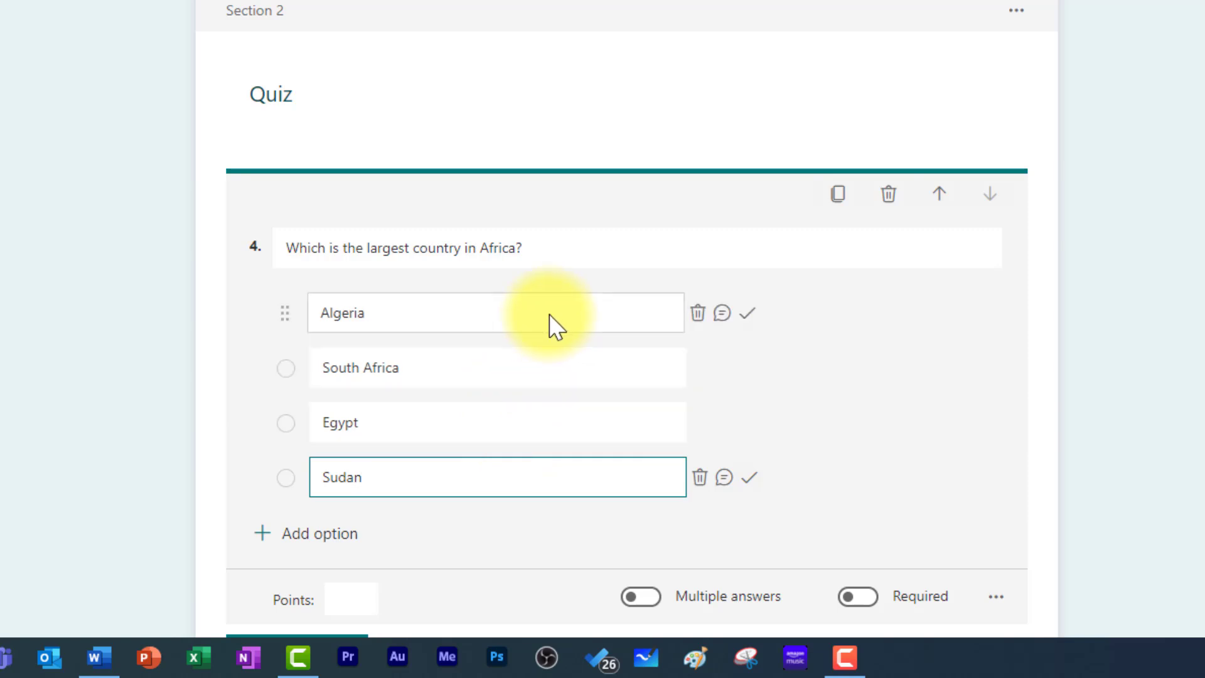
- Mark Algeria as correct, give the question 20 points, and make it required
left_click(748, 317)
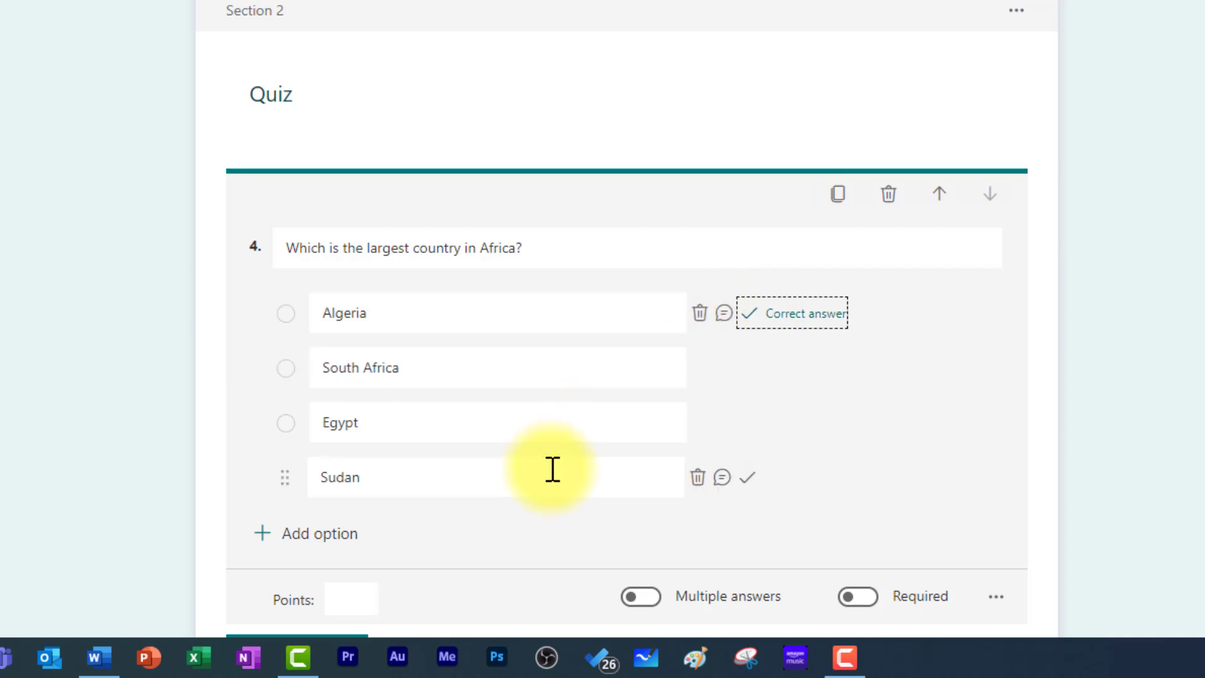
scroll(502, 483, "down", 2)
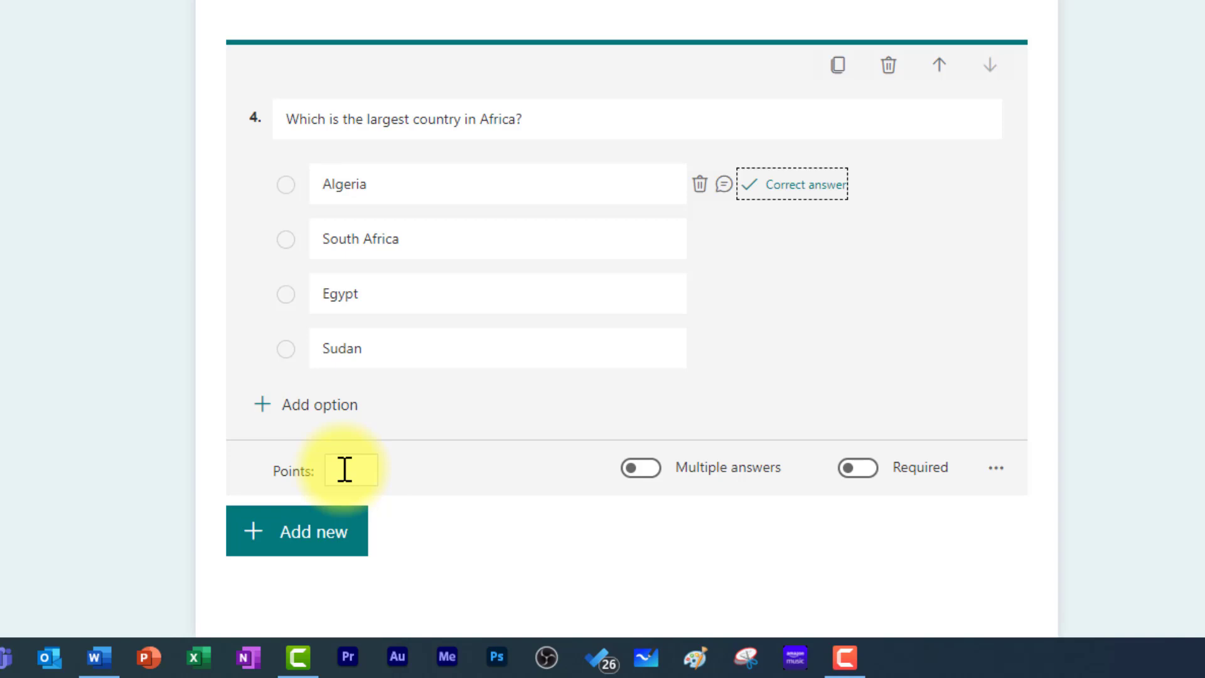
left_click(345, 470)
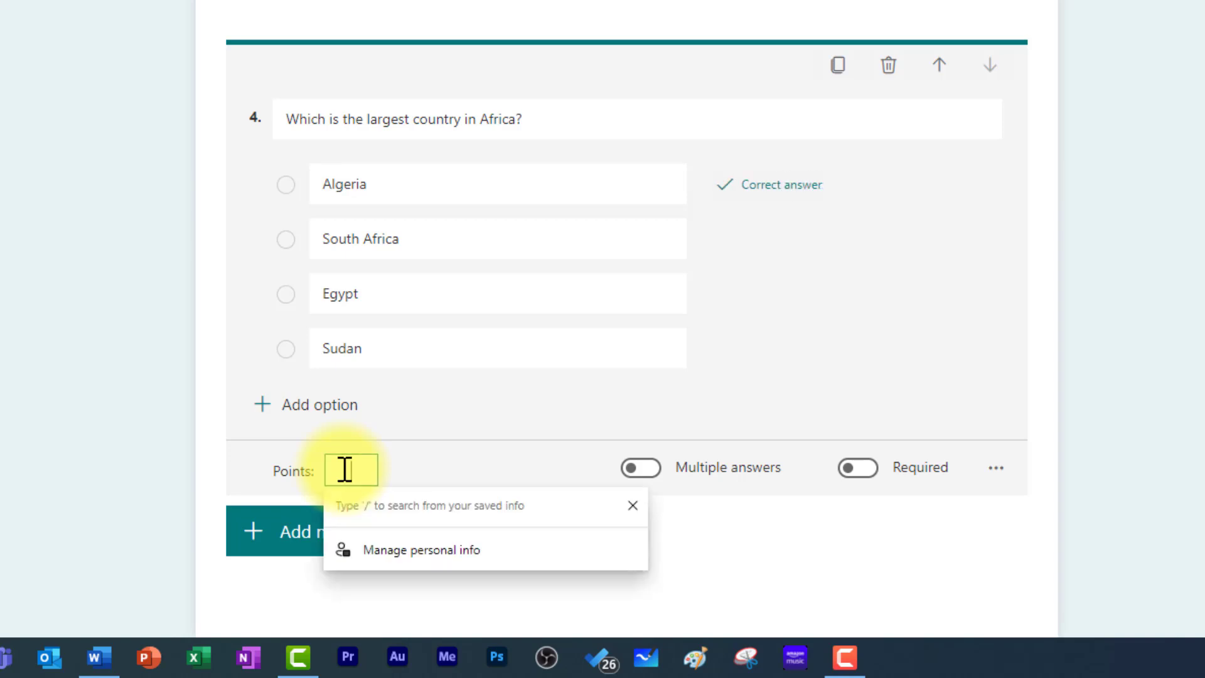
type("20")
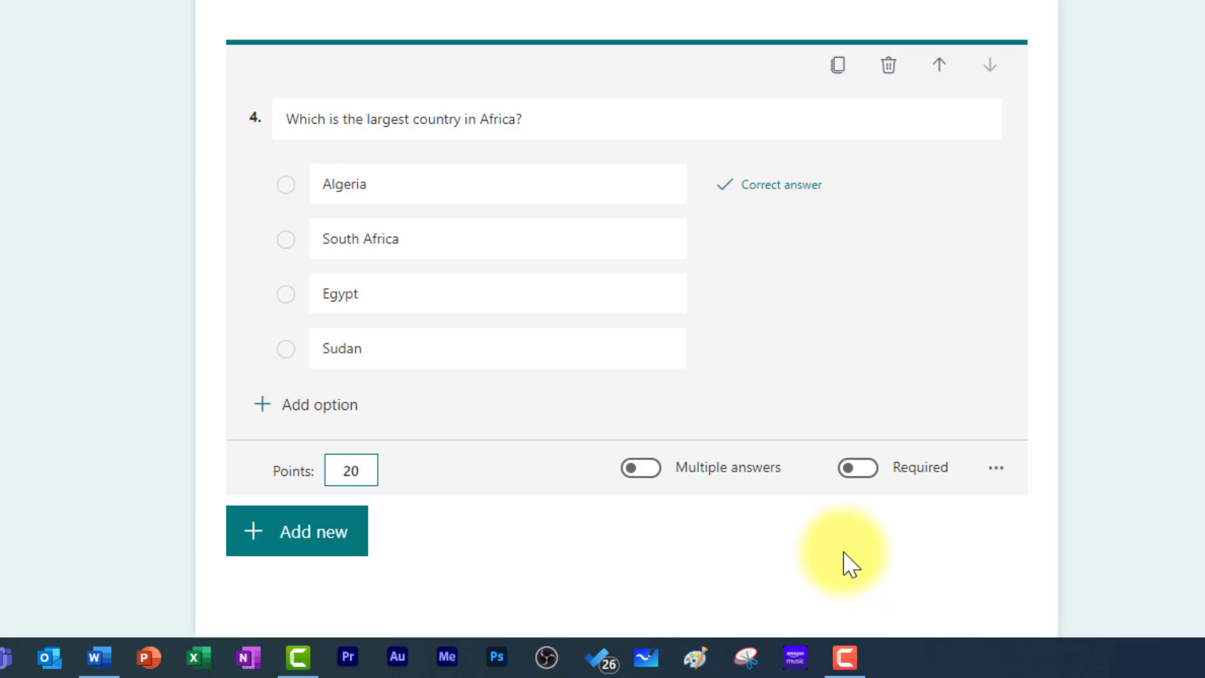
left_click(865, 470)
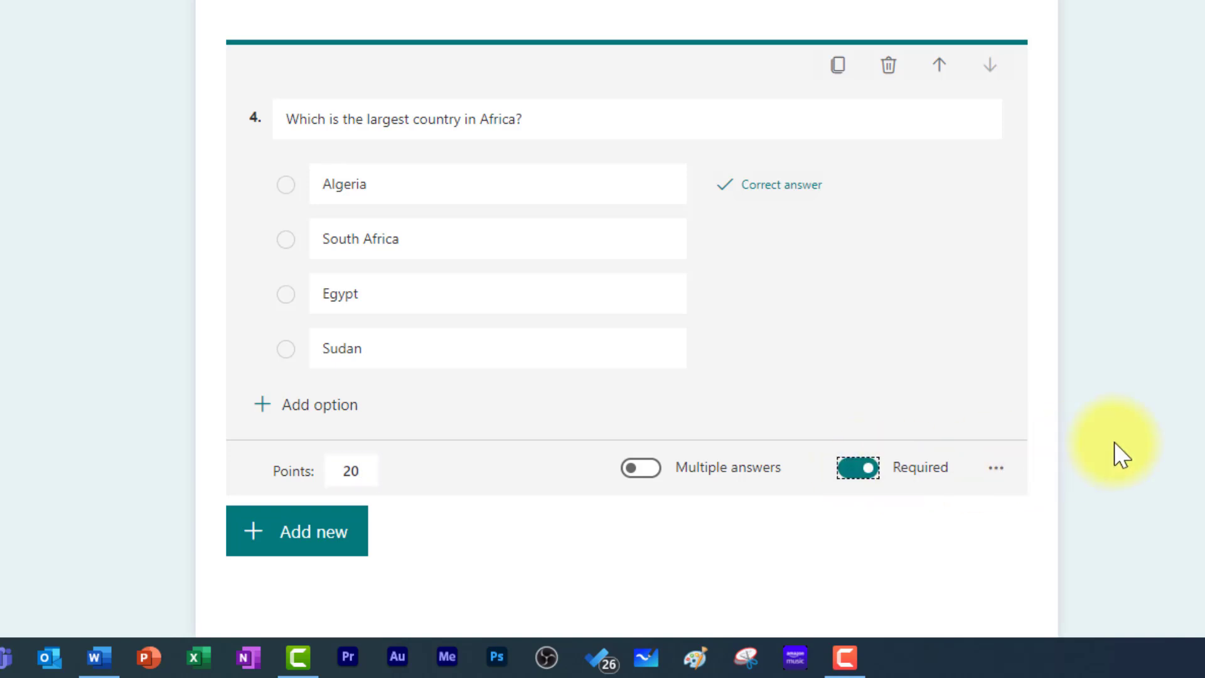
left_click(999, 435)
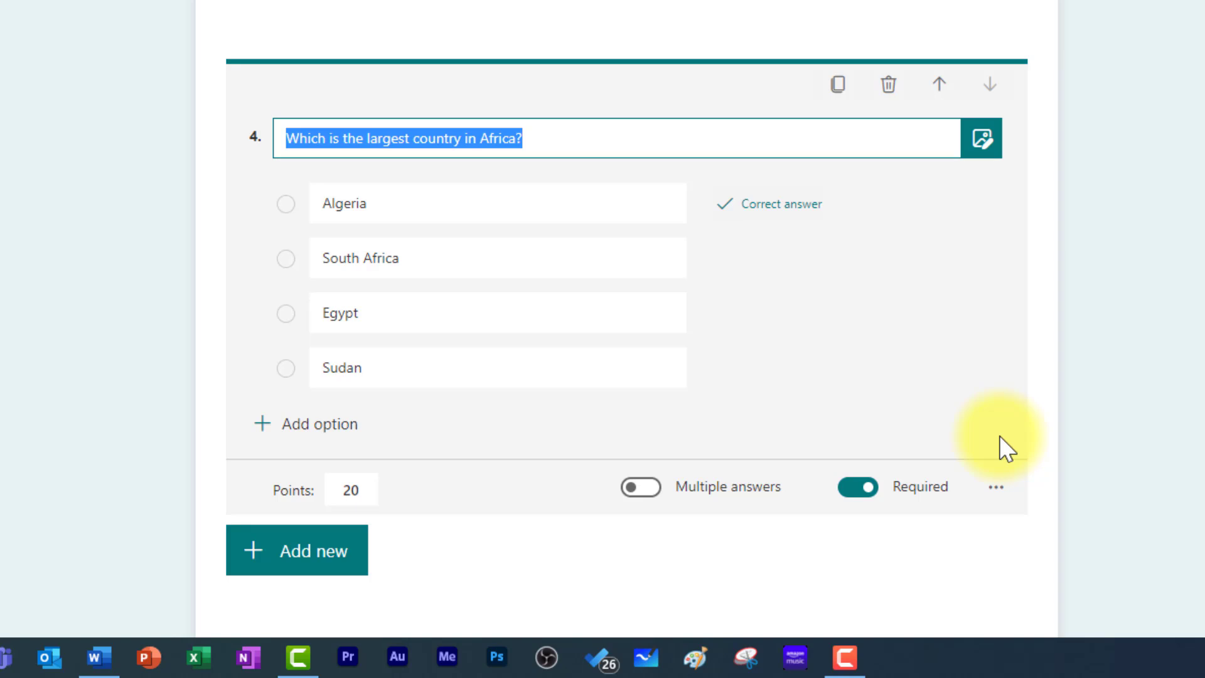
left_click(996, 489)
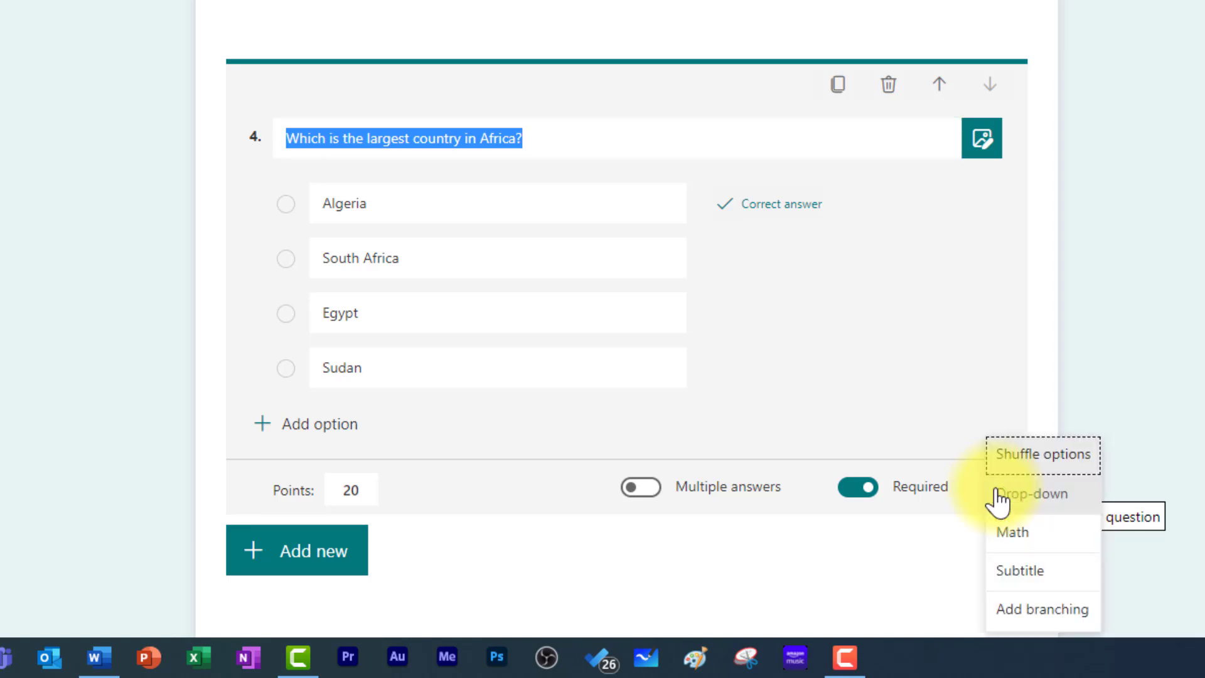
left_click(1063, 465)
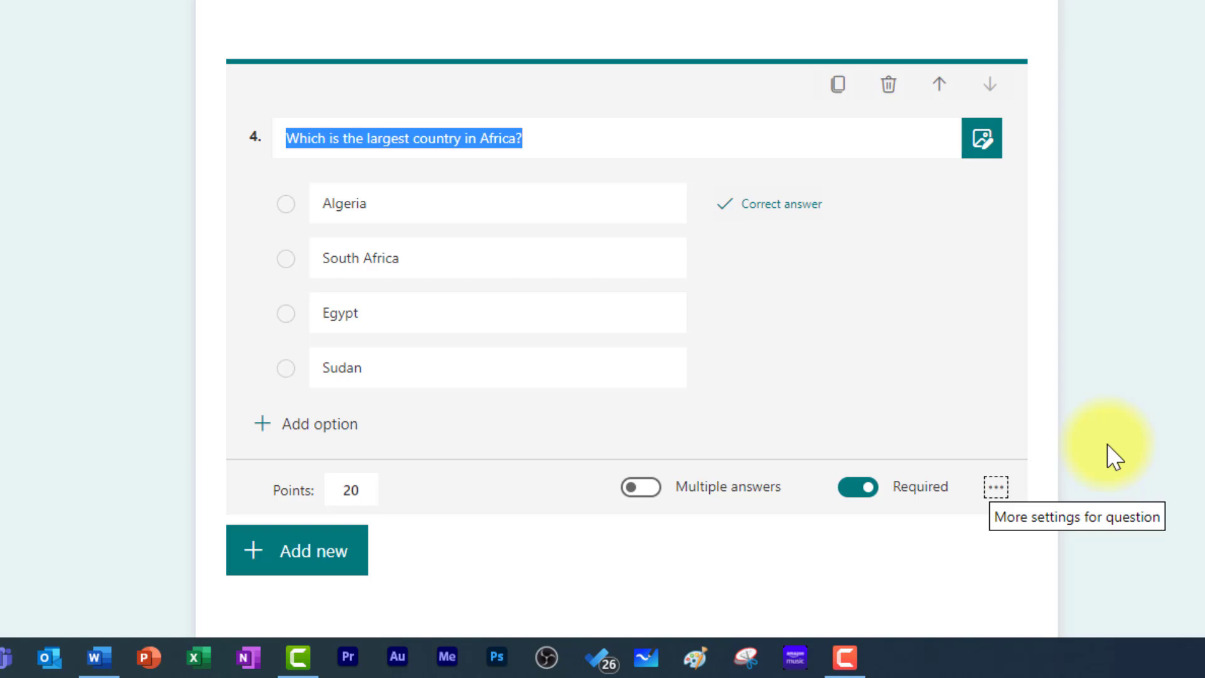
scroll(1123, 450, "down", 1)
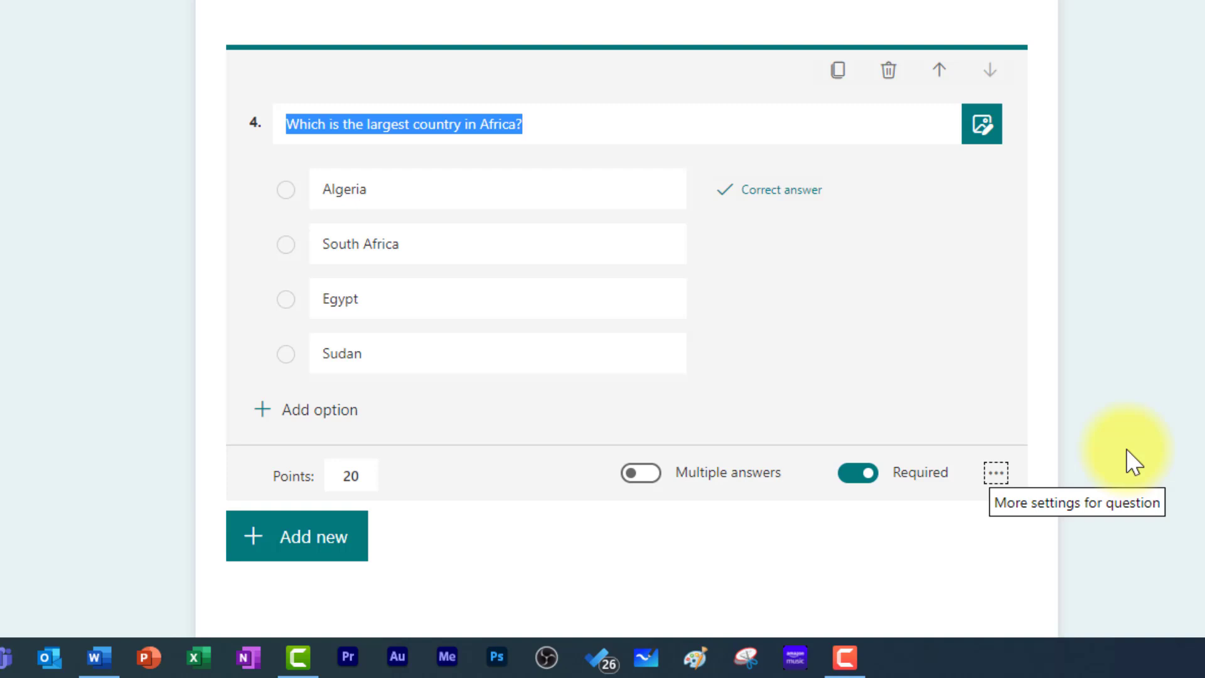
left_click(317, 543)
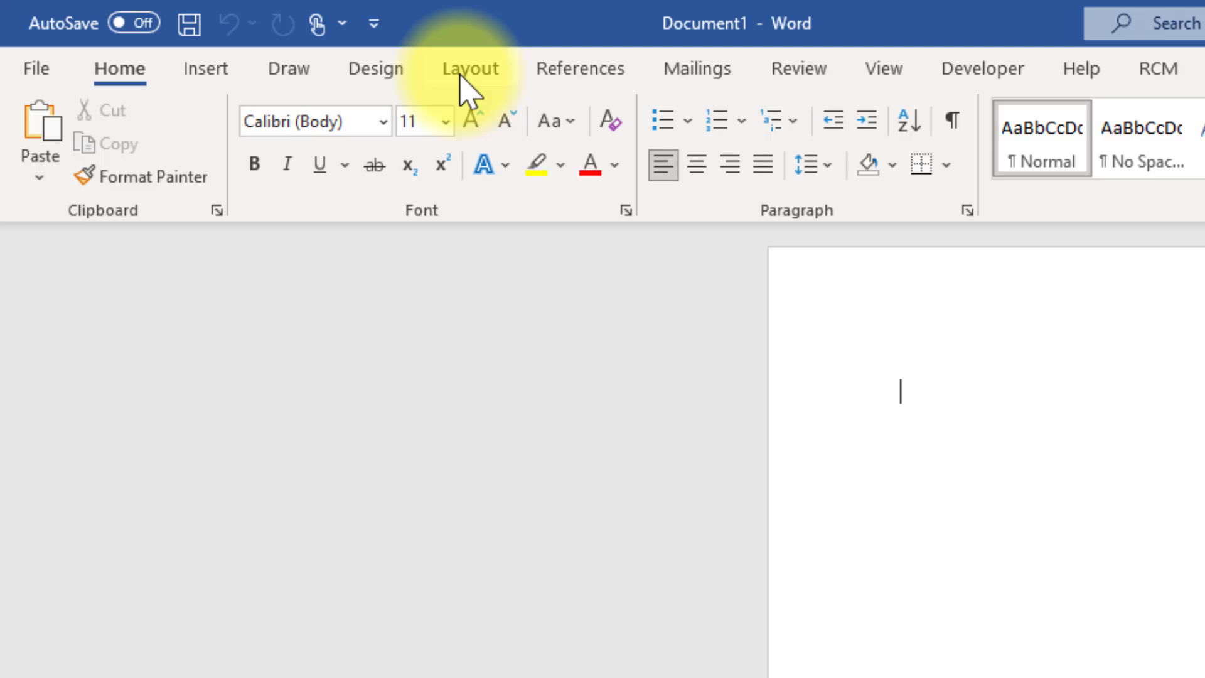
- Switch the Word page to landscape orientation
left_click(213, 30)
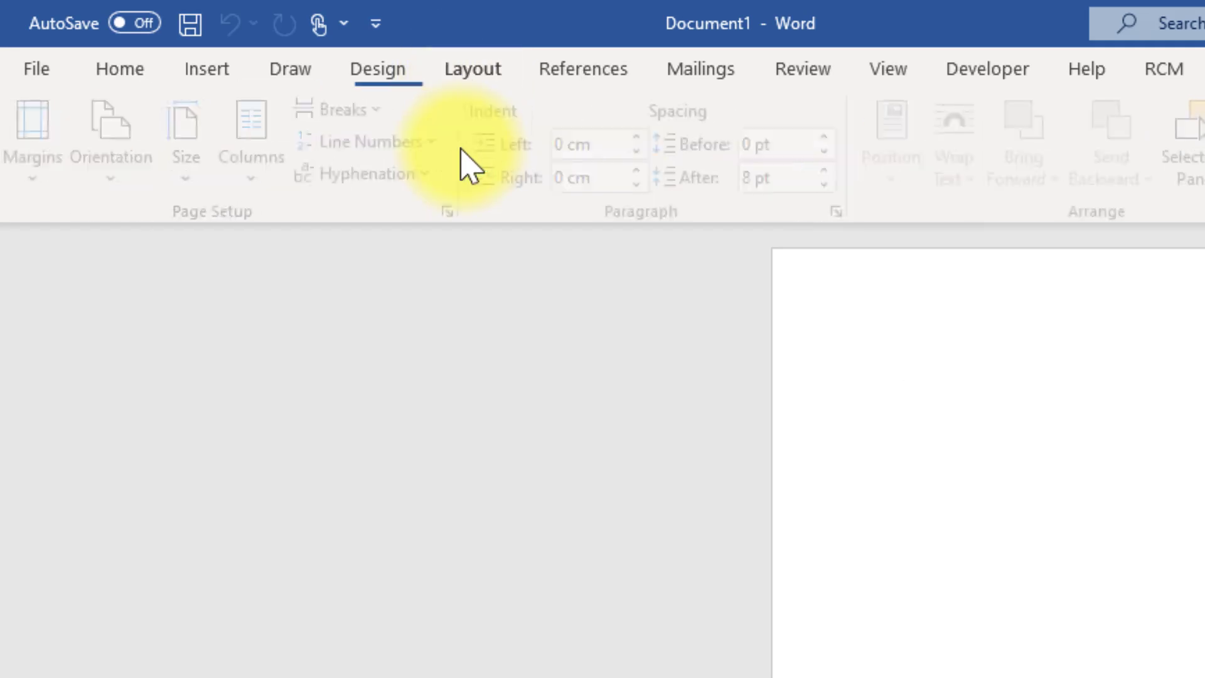
left_click(130, 157)
left_click(158, 320)
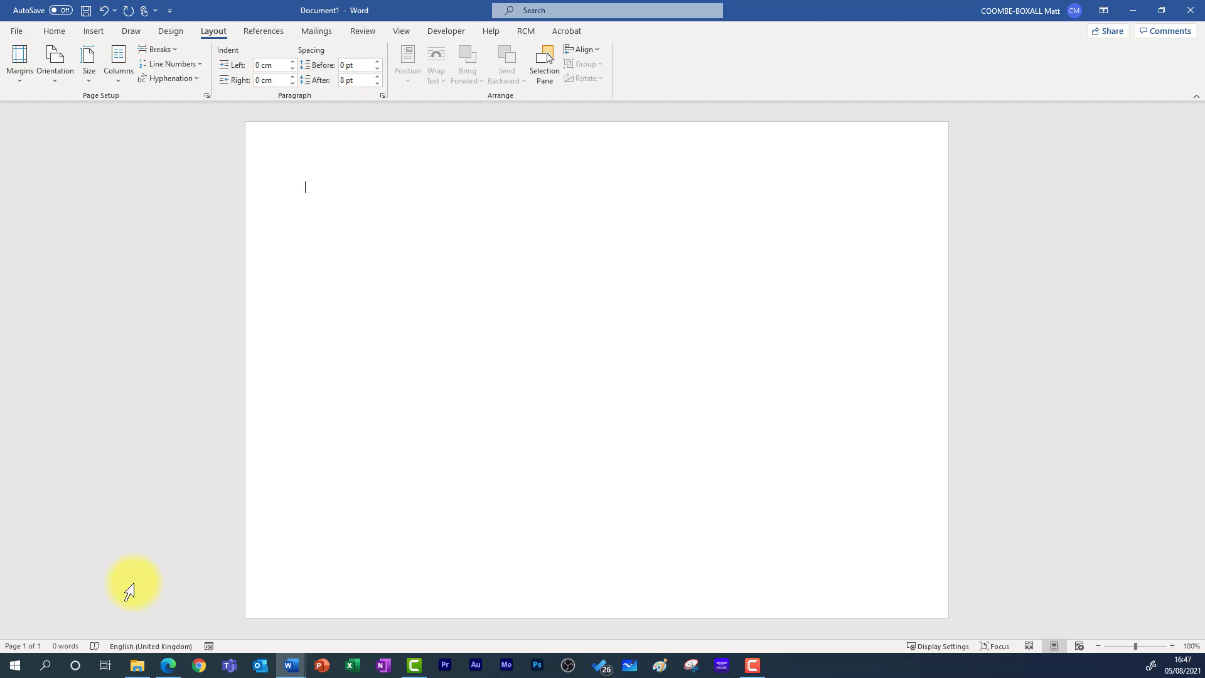
- Insert the 'New Certificate Test background' image and enlarge it across the page
left_click(136, 665)
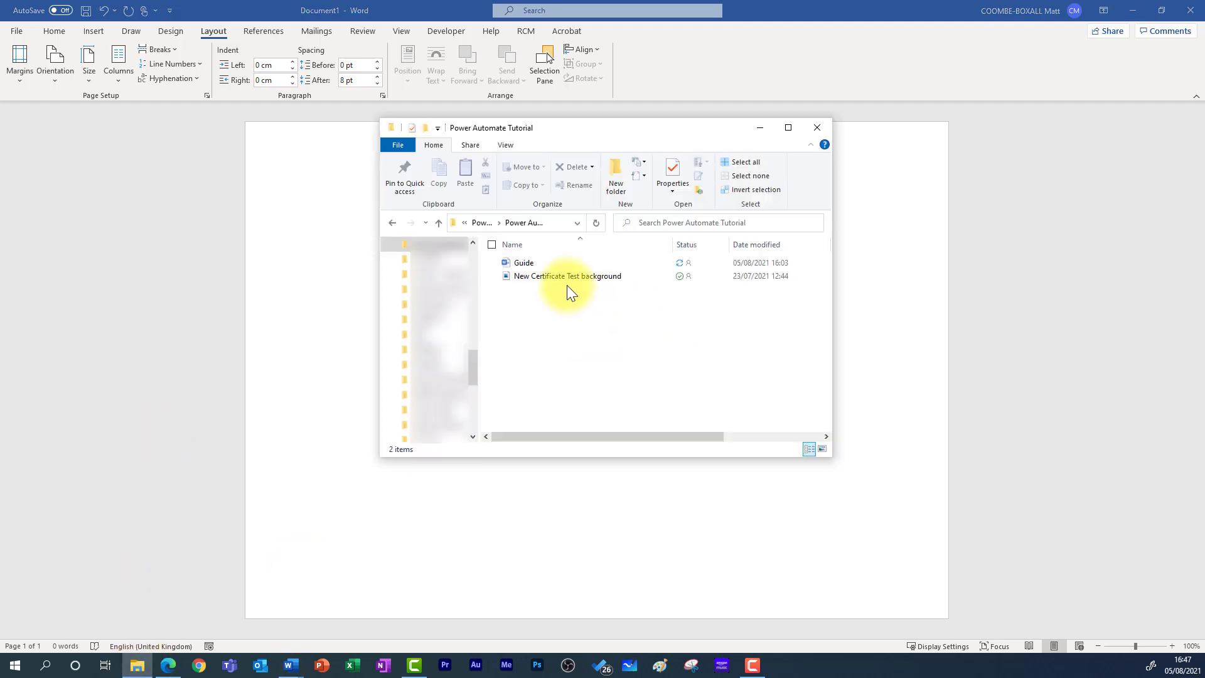
left_click_drag(567, 276, 309, 280)
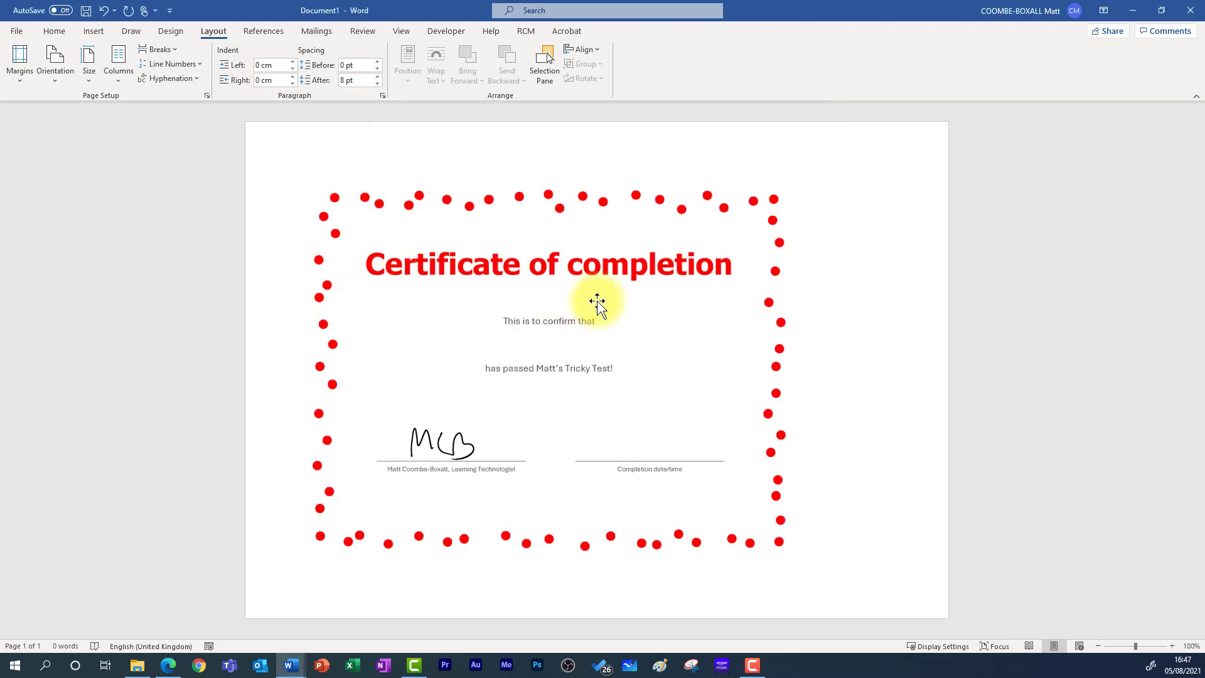
left_click(342, 230)
left_click_drag(304, 180, 269, 151)
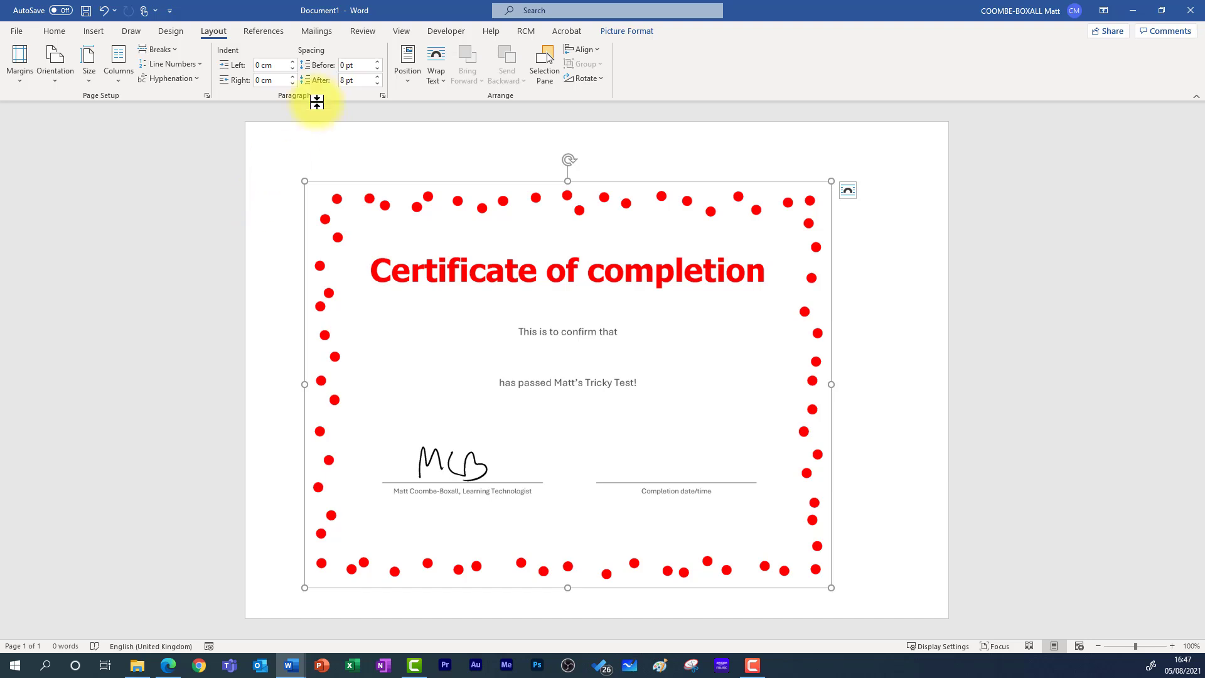
- Show the rulers, set the certificate image behind text, and centre it on the page
left_click(400, 31)
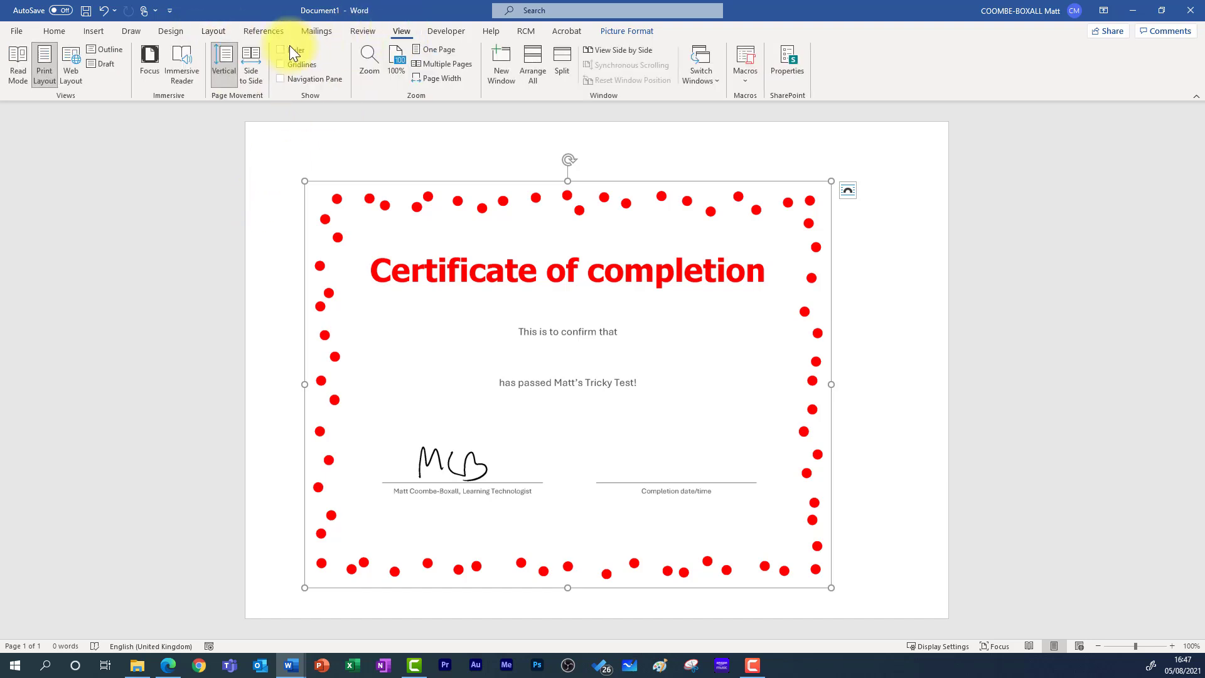
left_click(289, 50)
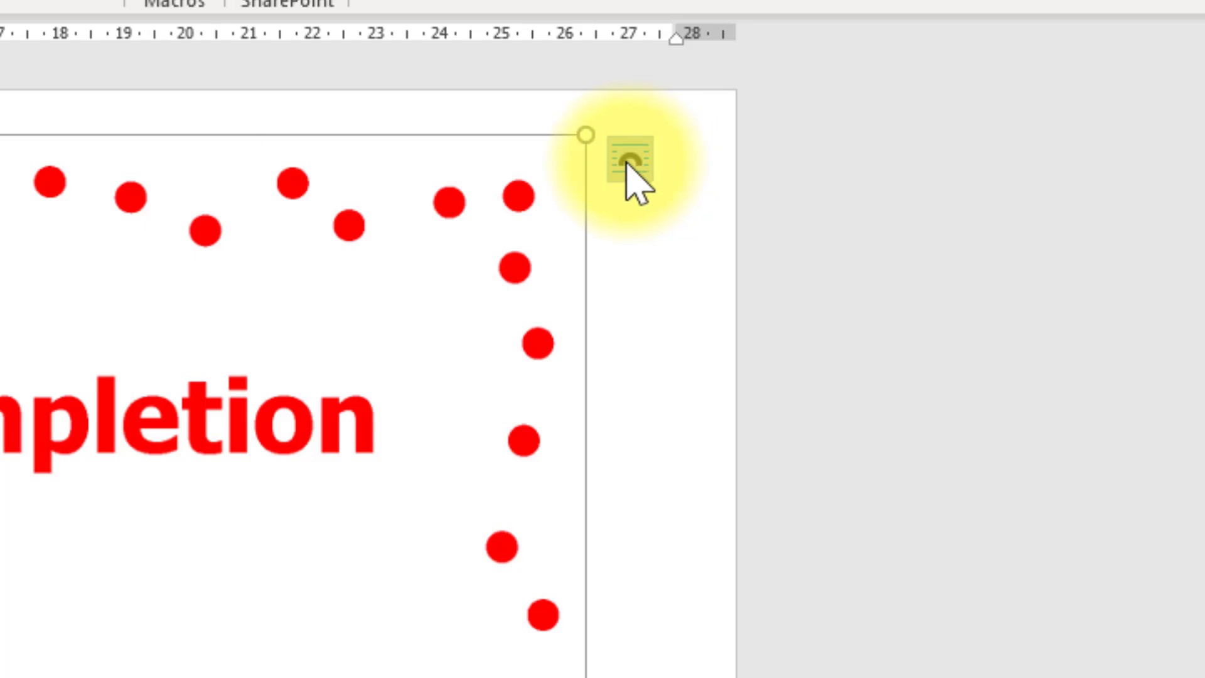
left_click(627, 162)
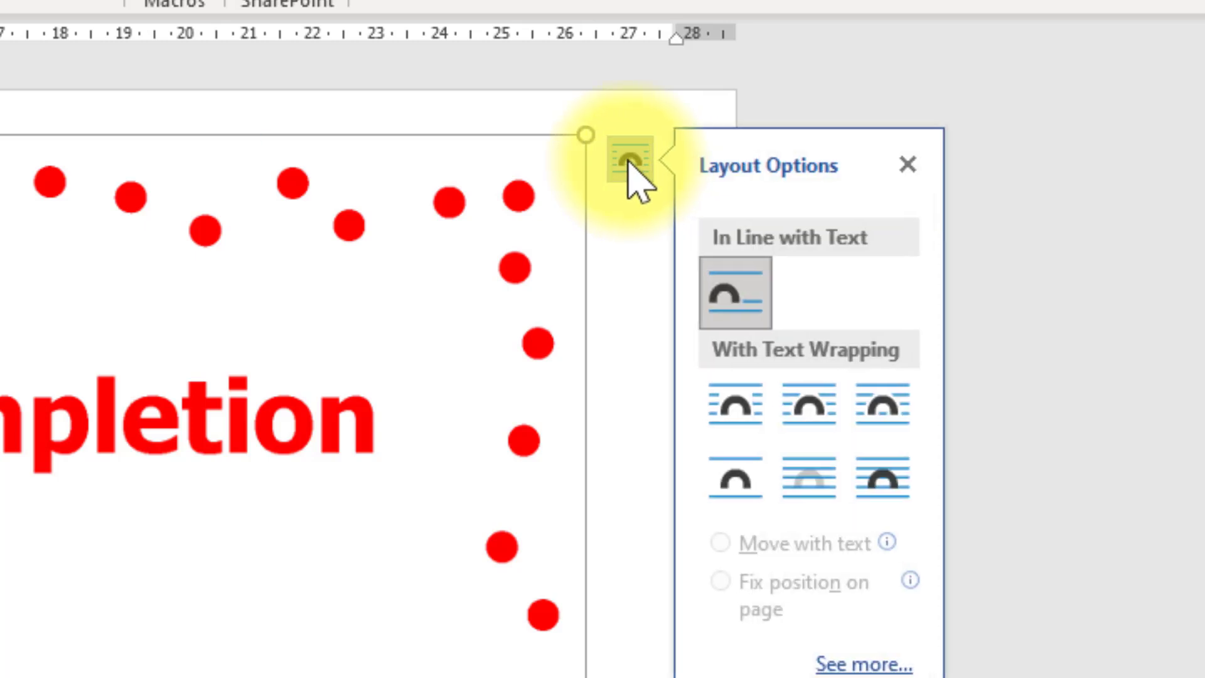
left_click(810, 480)
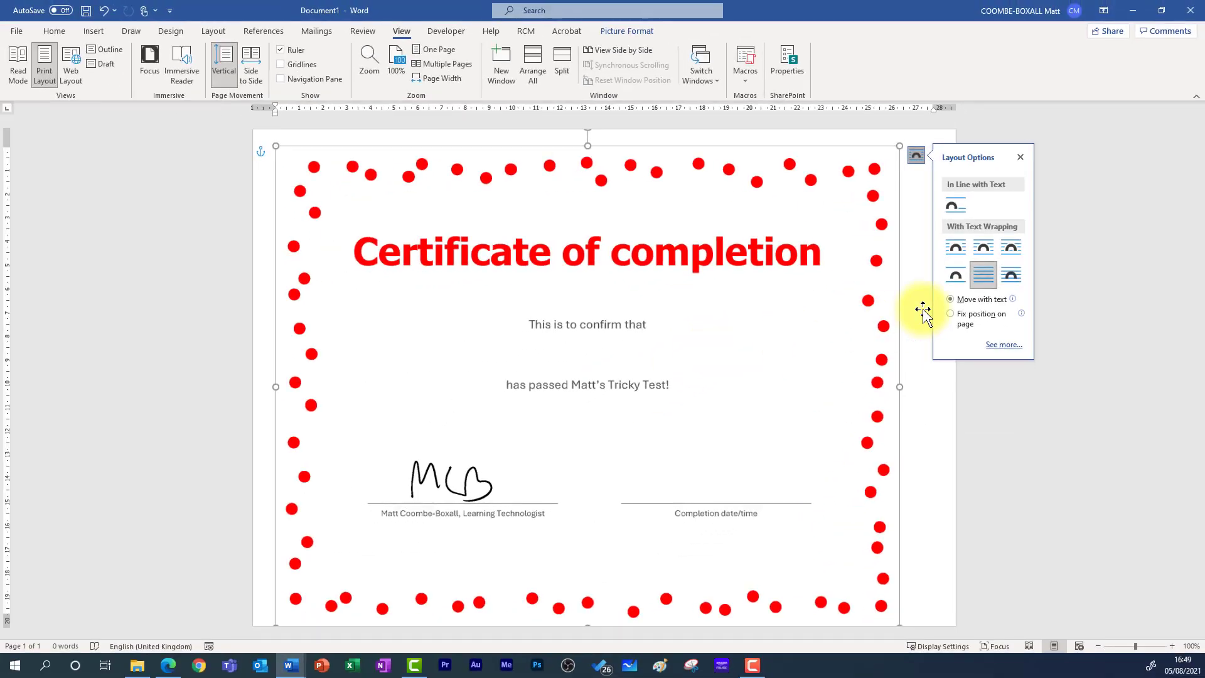
left_click_drag(807, 283, 816, 282)
left_click_drag(735, 388, 736, 379)
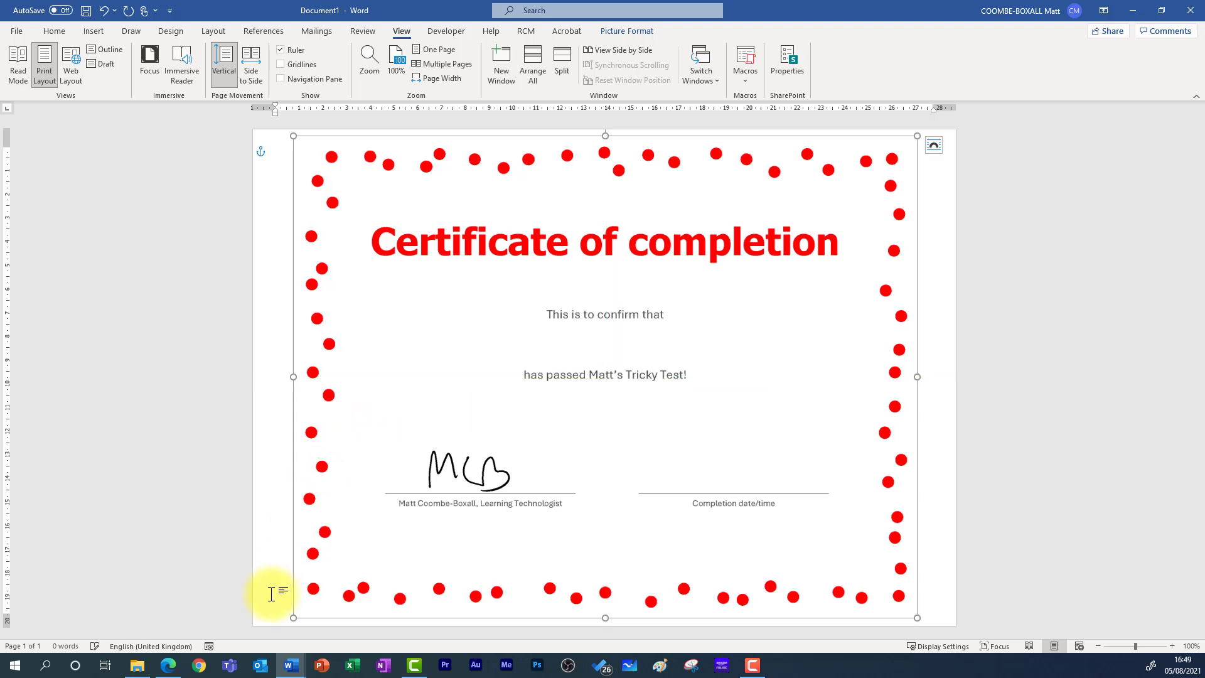
left_click_drag(288, 619, 285, 623)
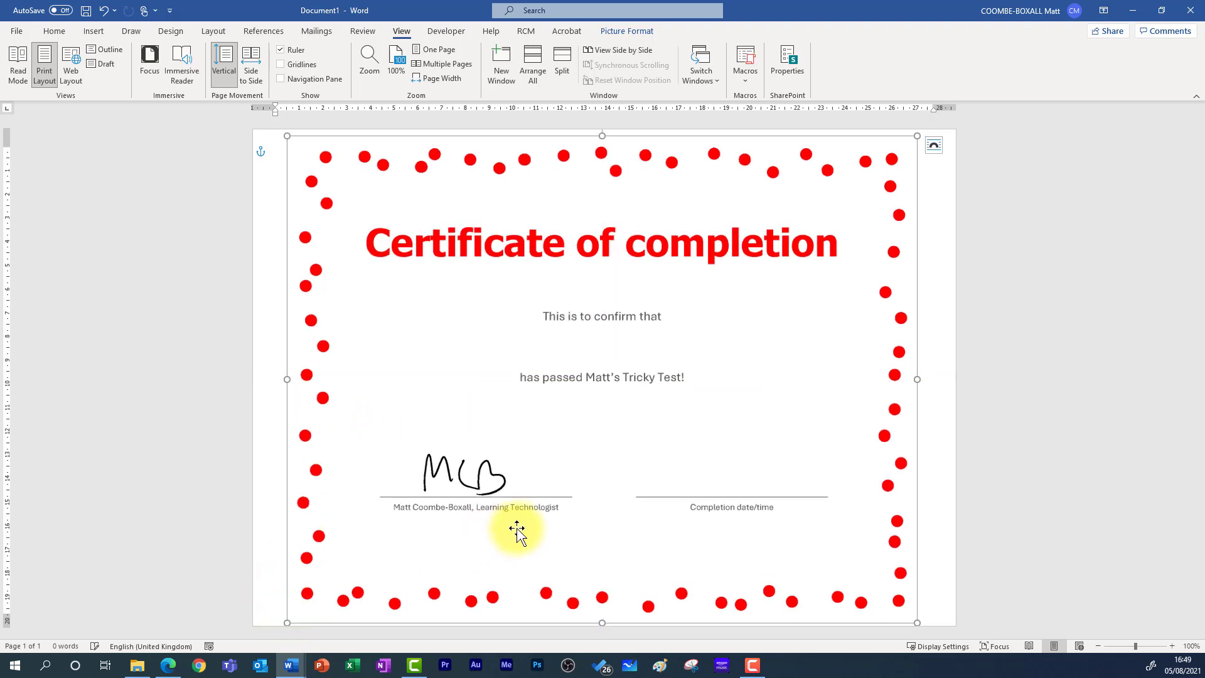
left_click_drag(516, 529, 519, 527)
left_click(283, 245)
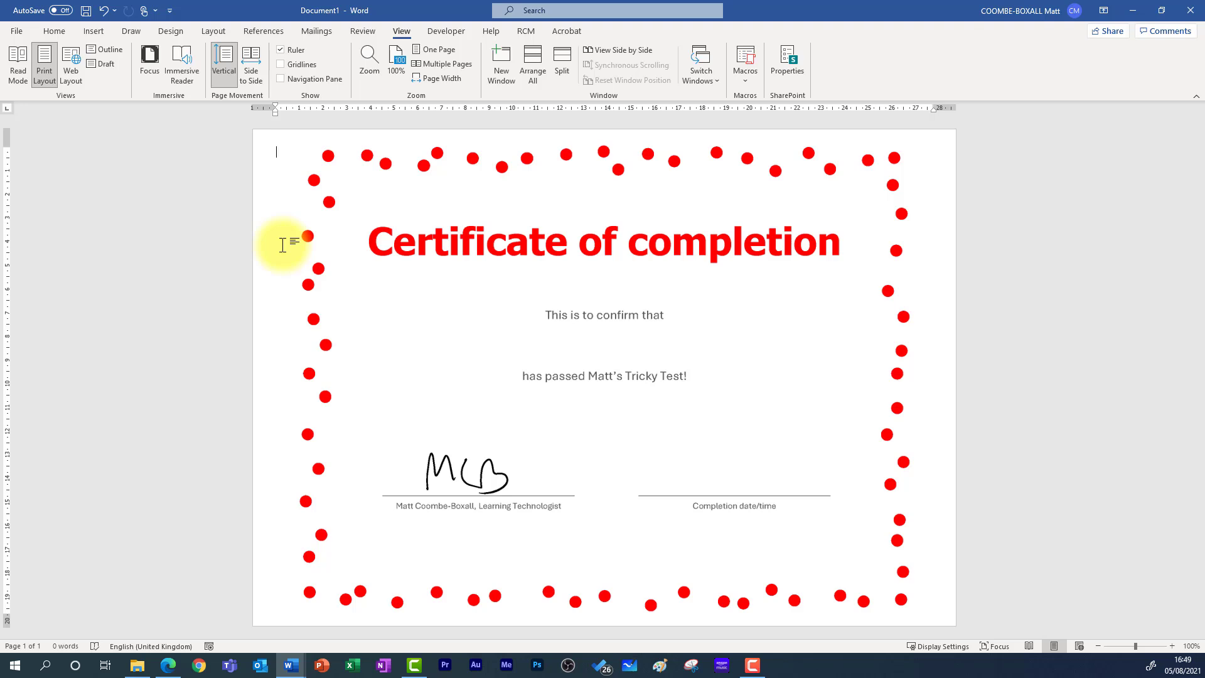
- Add empty lines from the page top and nudge the red-dot border picture into place
left_click_drag(288, 245, 523, 262)
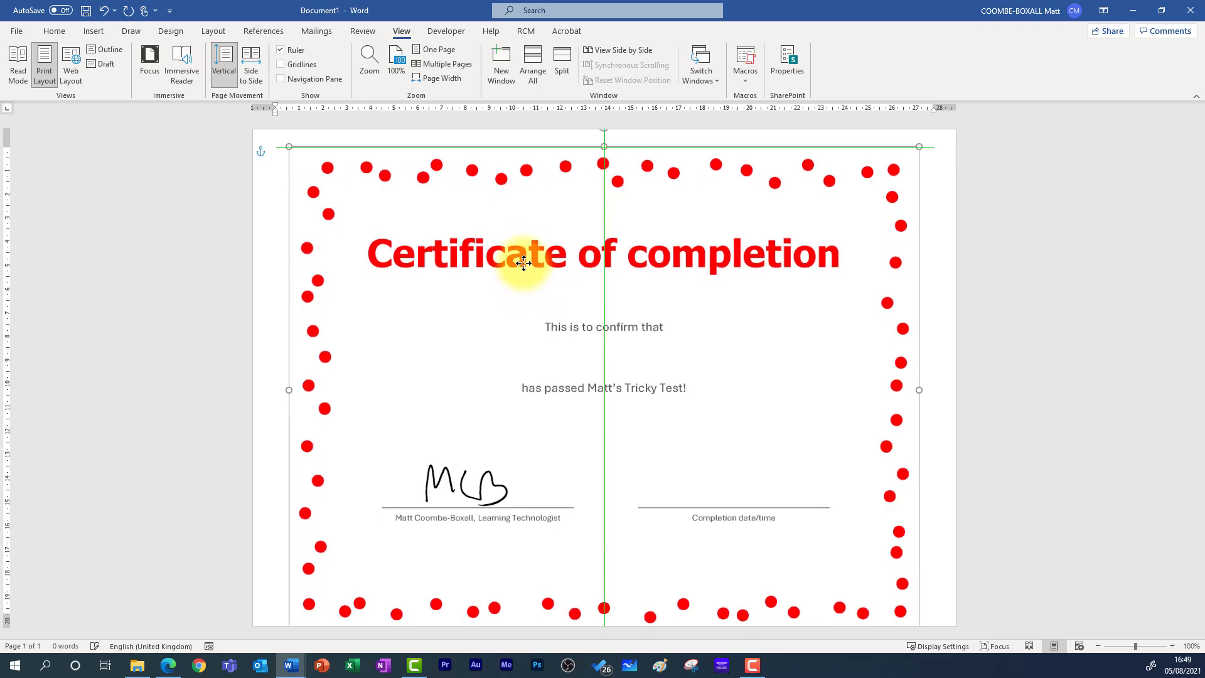
left_click(284, 213)
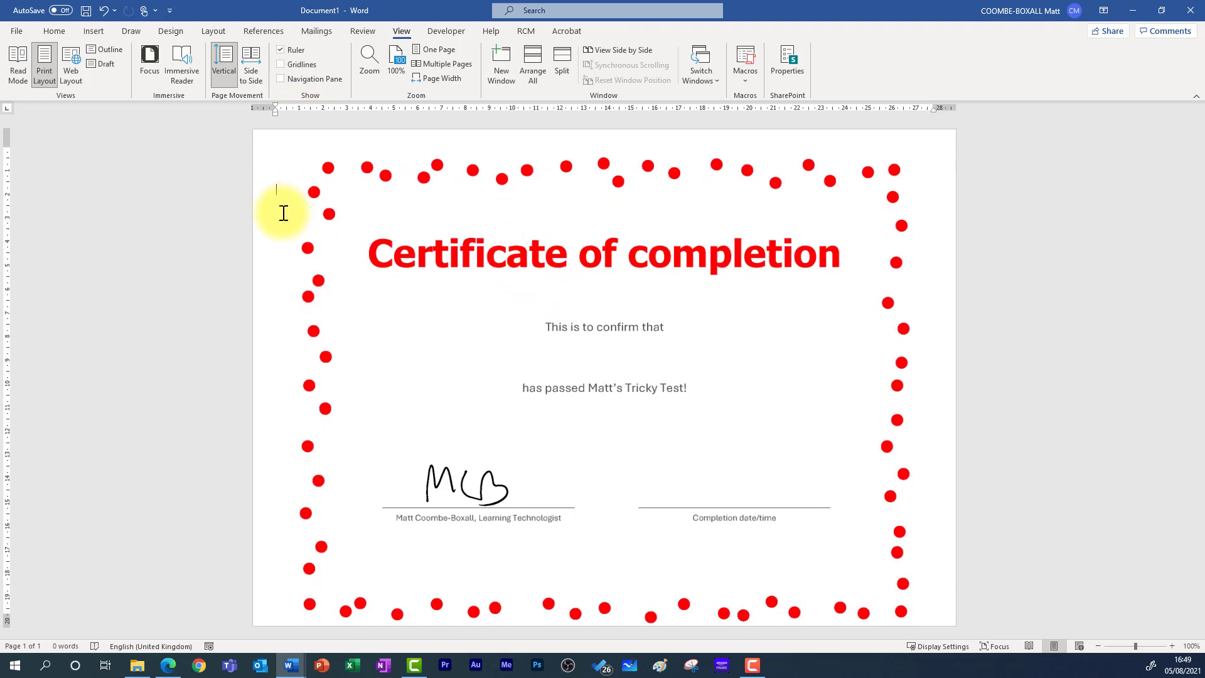
key("Return")
key("Return")
key("Return")
key("Return")
key("Return")
key("Return")
key("Return")
key("Return")
key("Return")
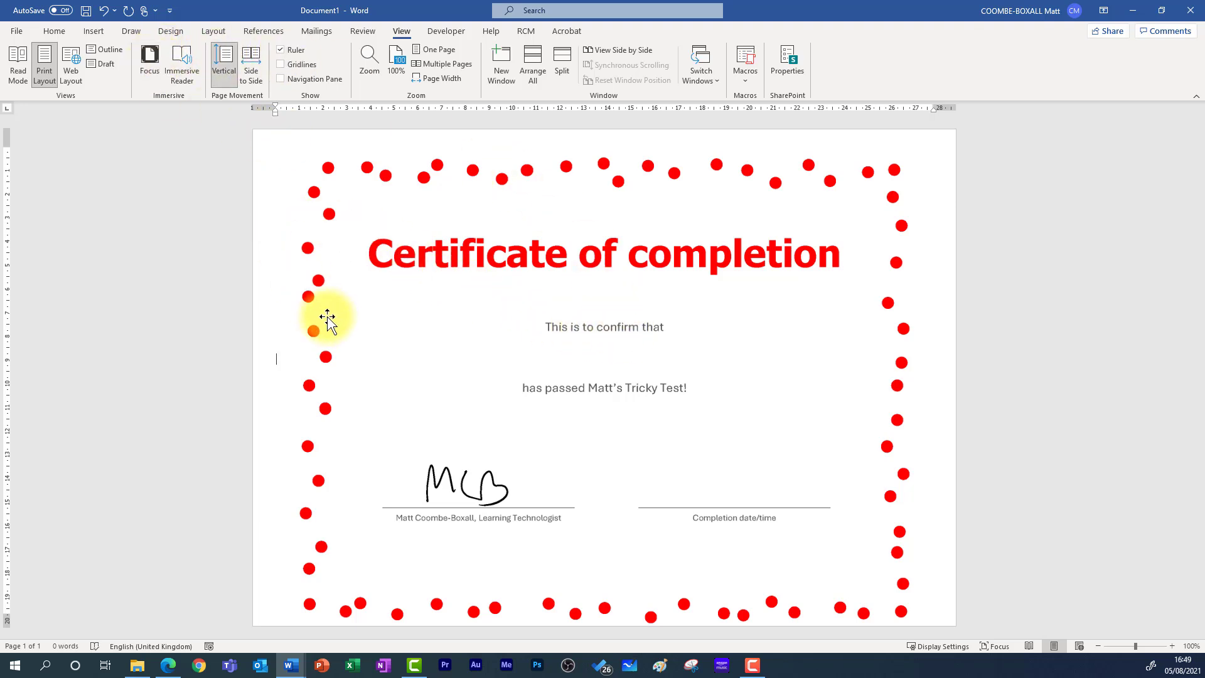
mouse_move(508, 328)
left_mouse_down()
mouse_move(519, 313)
mouse_move(518, 327)
left_mouse_up()
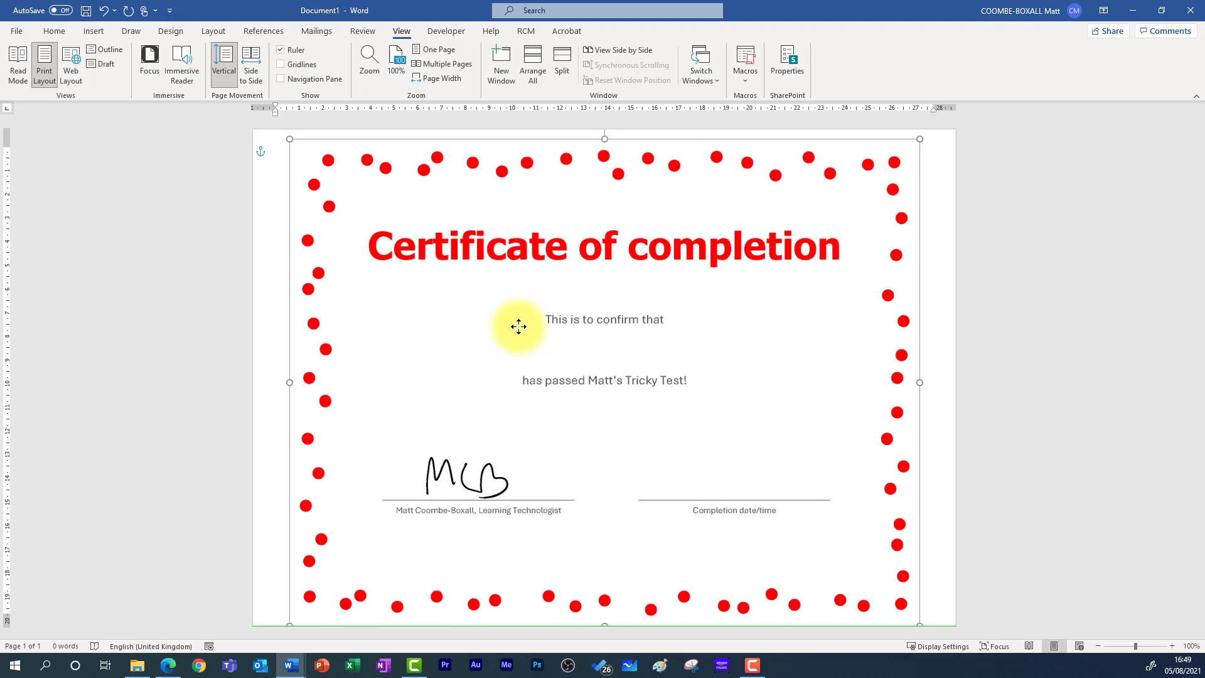
left_click(279, 346)
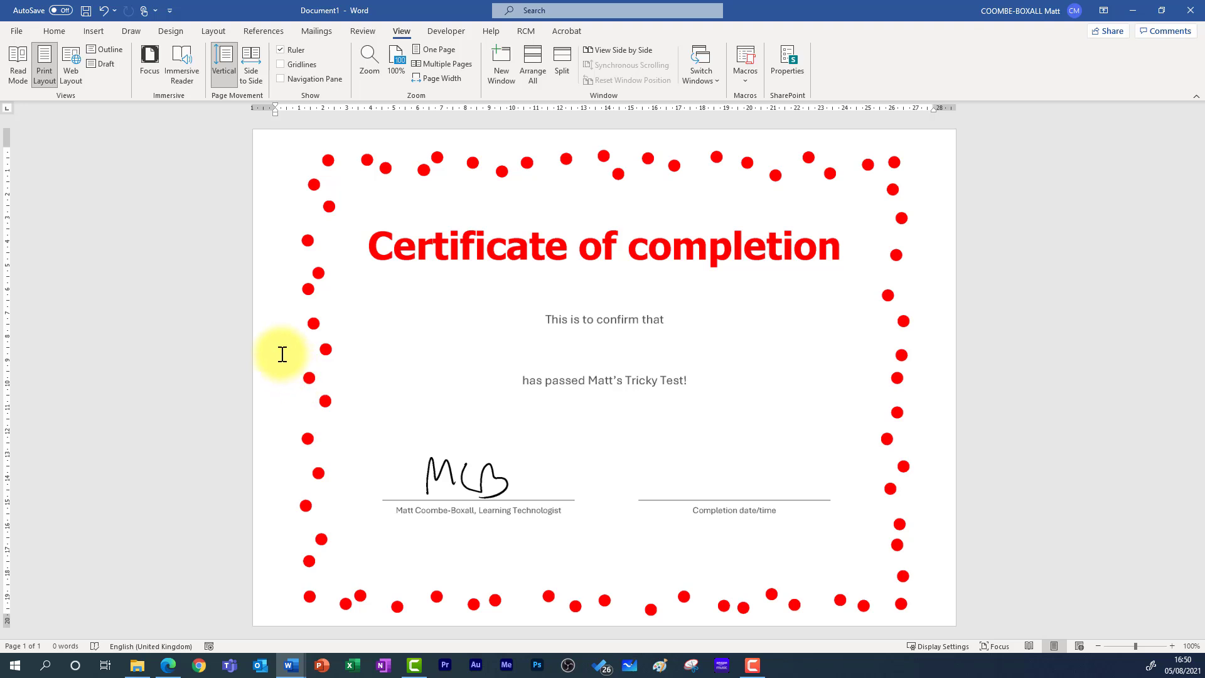
- Centre the empty line under 'This is to confirm that', then display the Developer tools
left_click(54, 30)
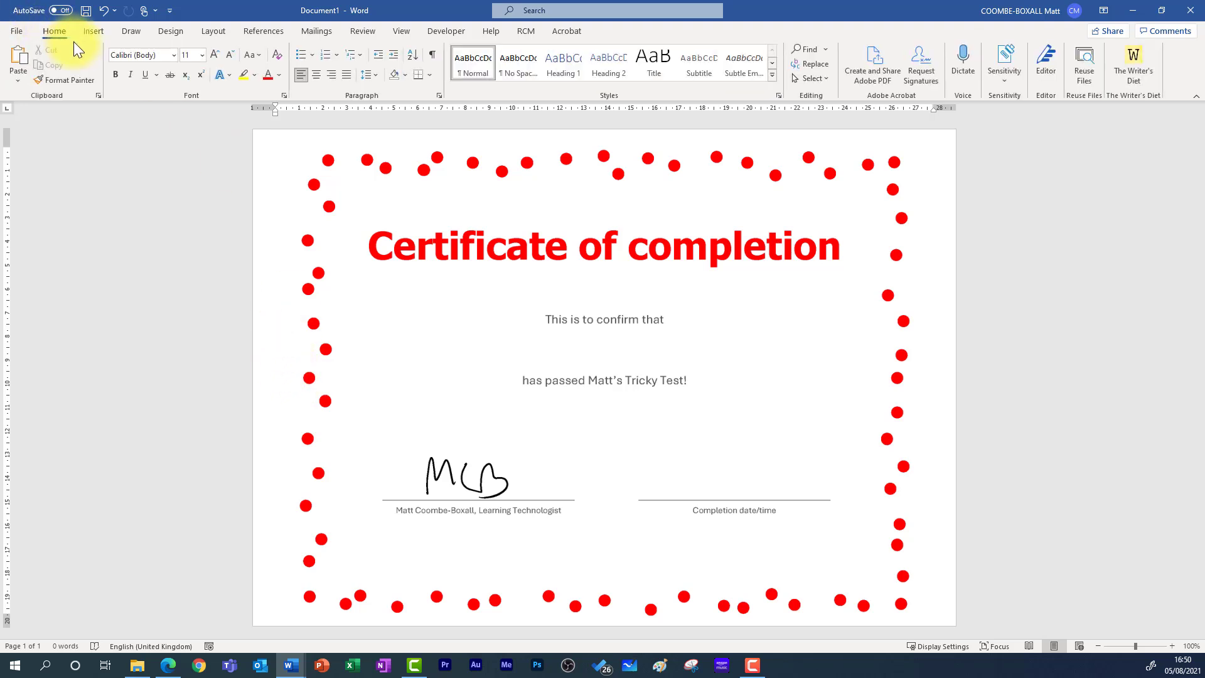
left_click(315, 81)
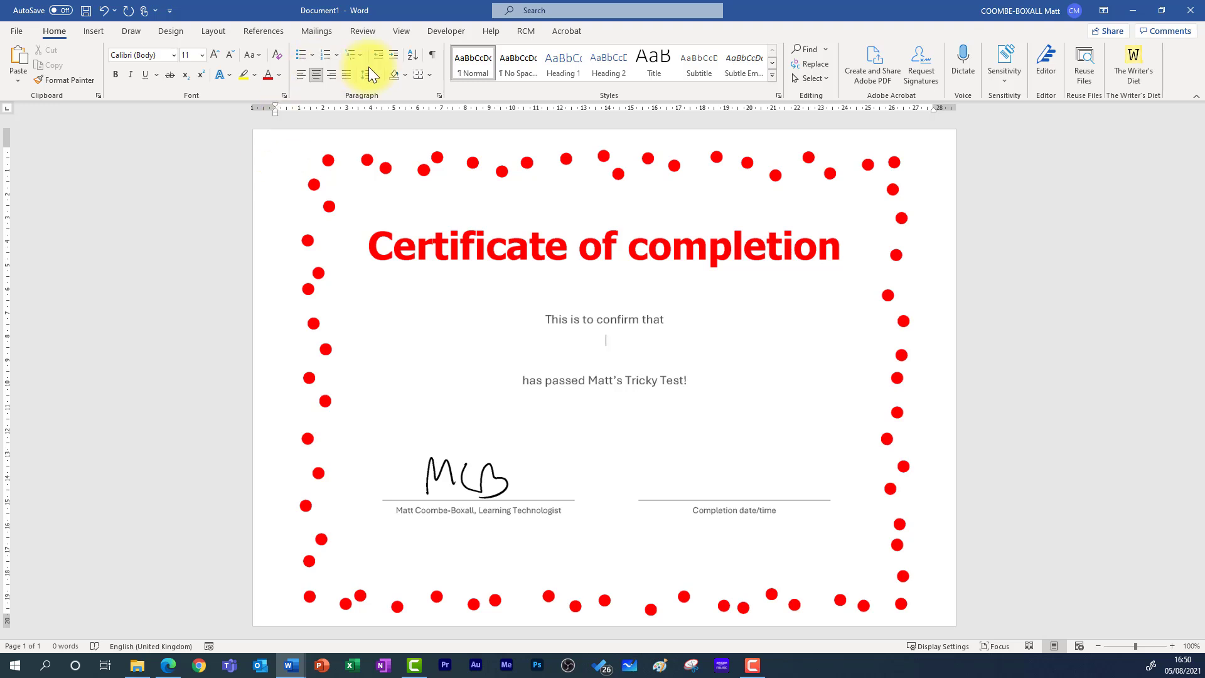
left_click(446, 31)
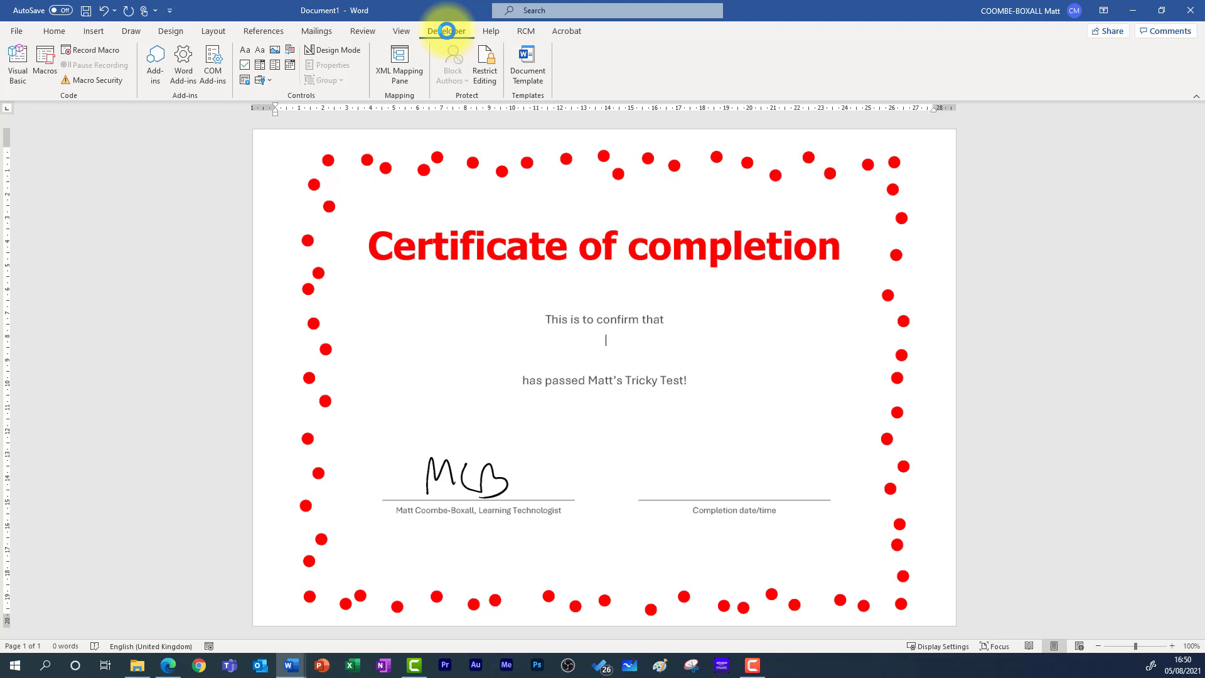
- Confirm Developer is ticked under Main Tabs in Word's Customize the Ribbon options
right_click(687, 63)
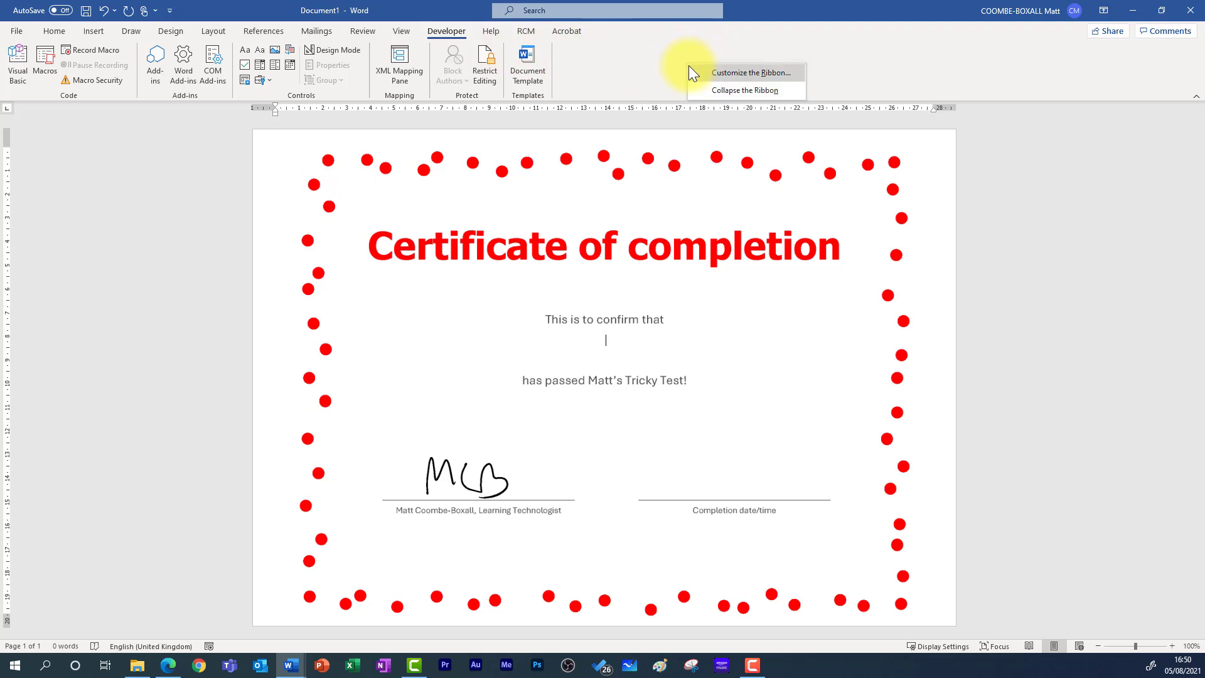
left_click(711, 71)
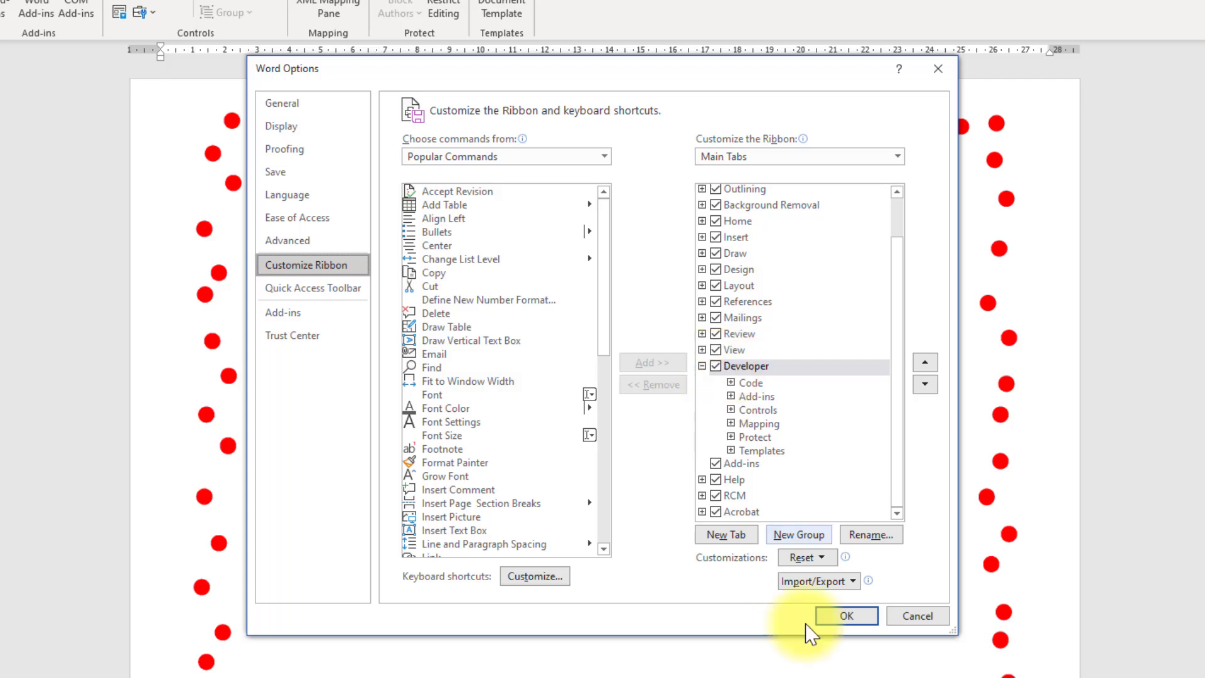
left_click(843, 610)
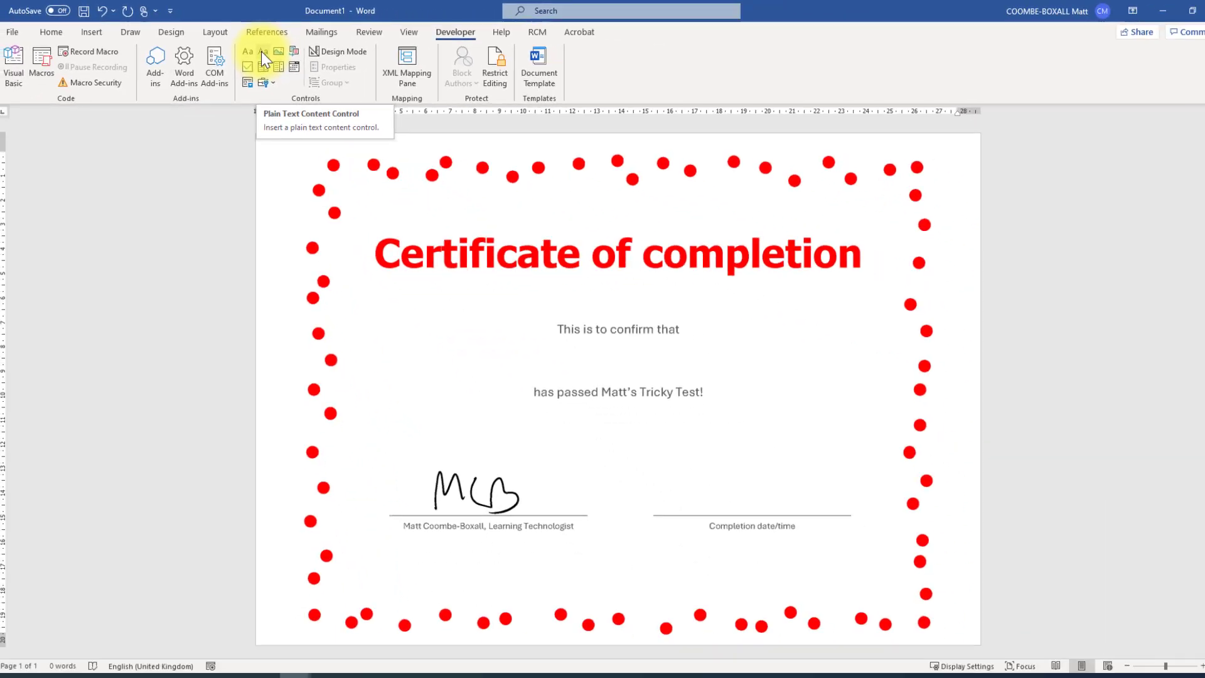
- Insert a plain text content control on the name line and grow its placeholder font six steps
left_click(261, 54)
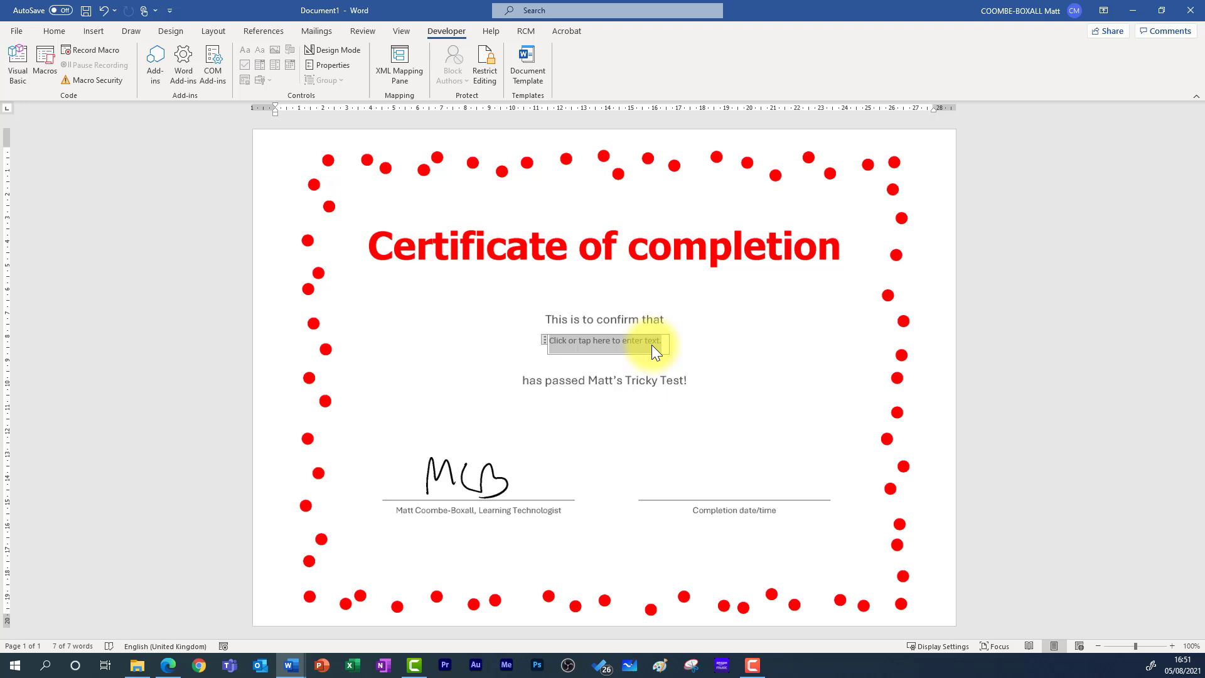
left_click(55, 32)
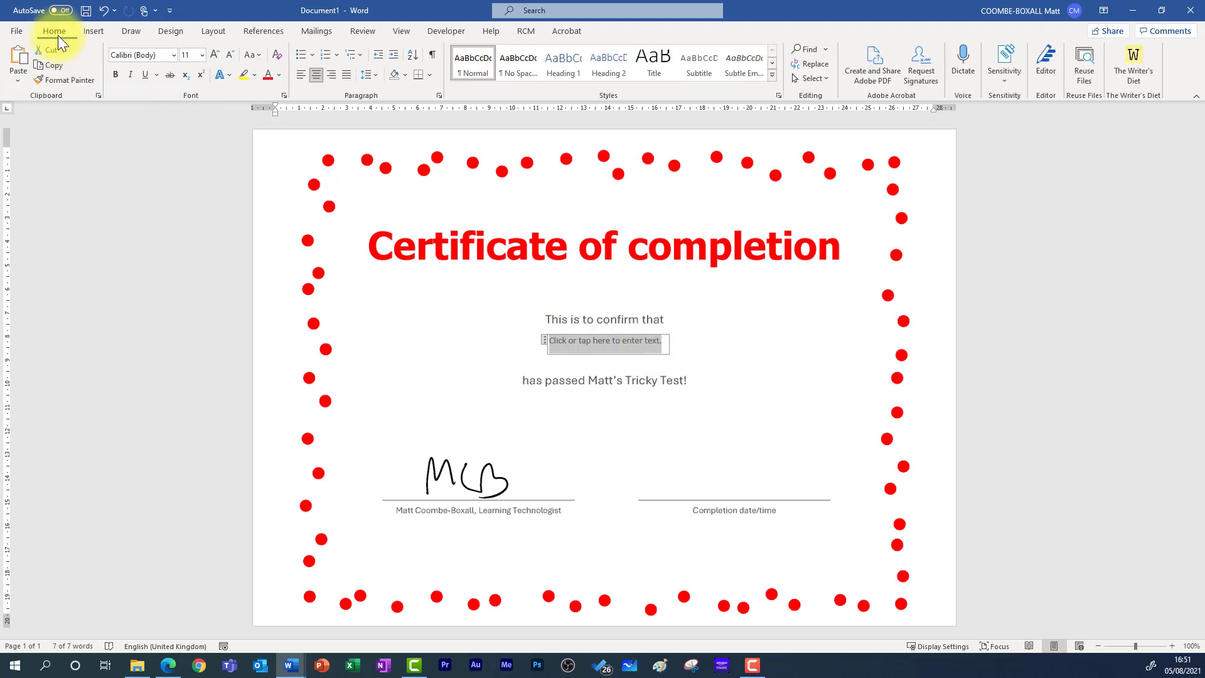
left_click(222, 54)
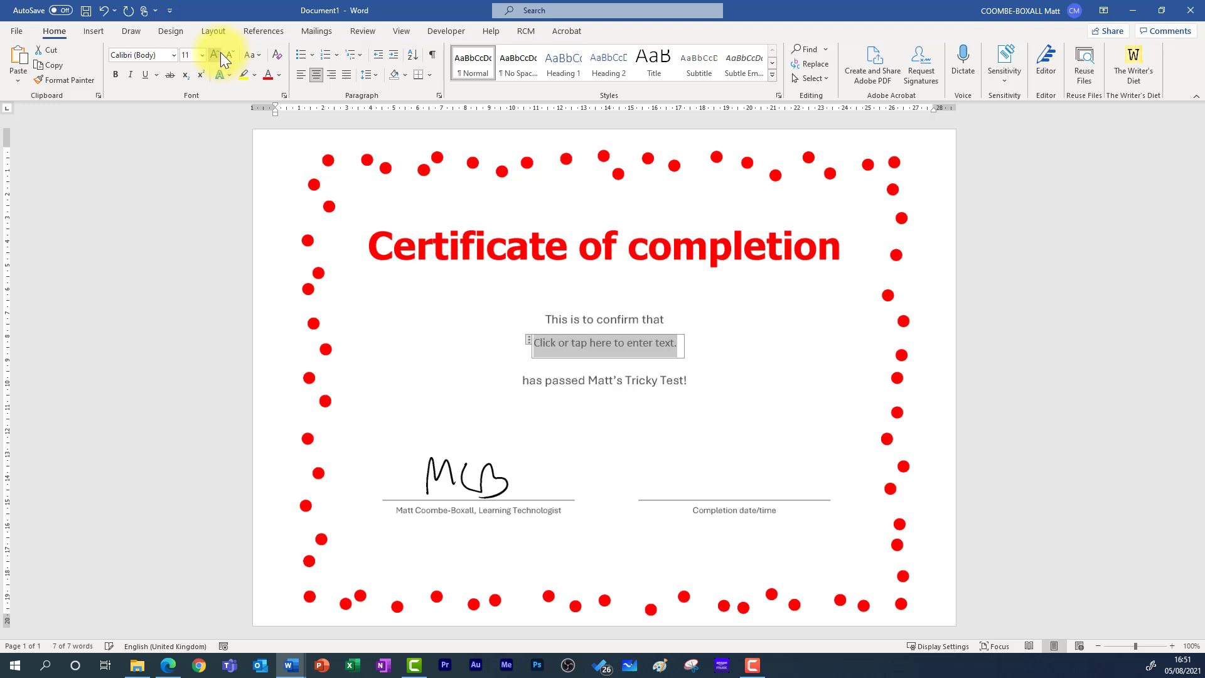
left_click(220, 52)
left_click(220, 51)
left_click(220, 51)
left_click(220, 52)
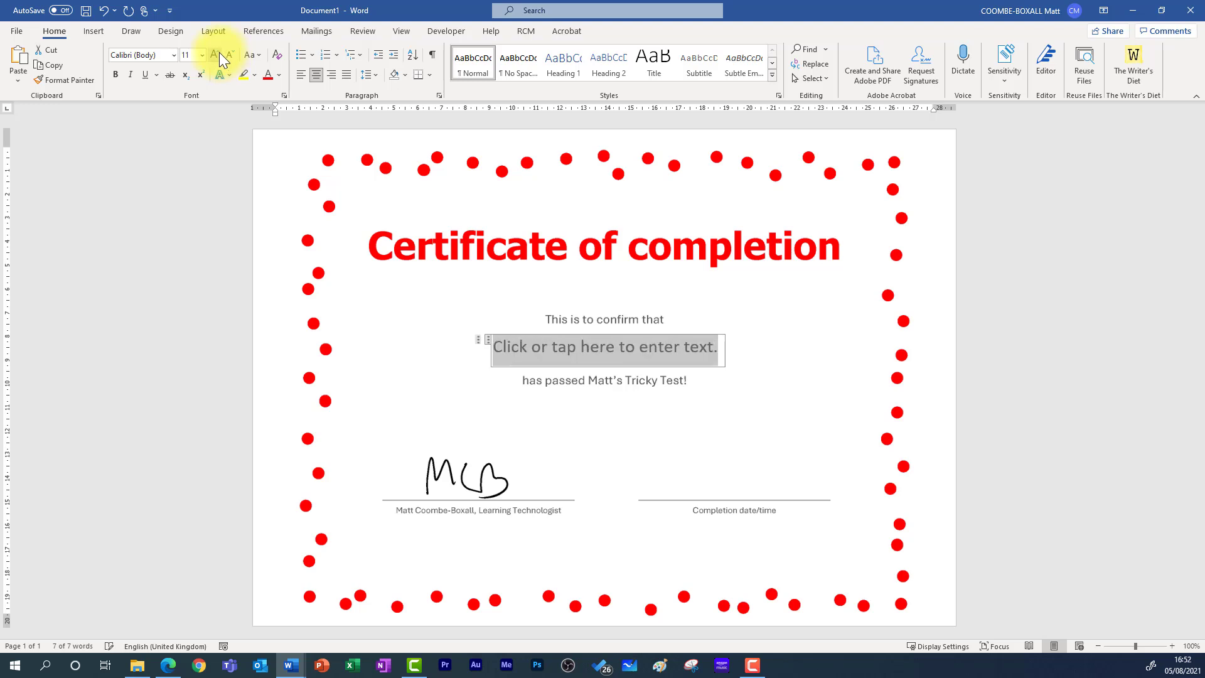
left_click(220, 51)
- Switch the placeholder to a font beginning 'Ta' and make it bold
left_click(162, 55)
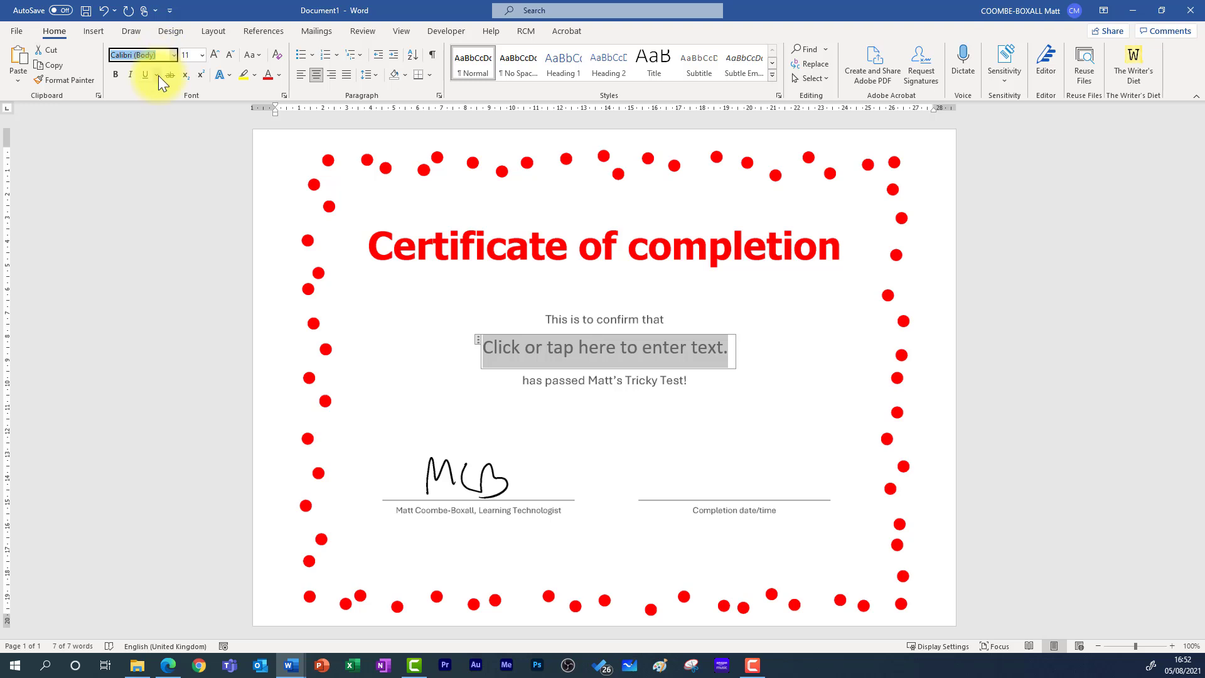
type("Tahoma")
key("Return")
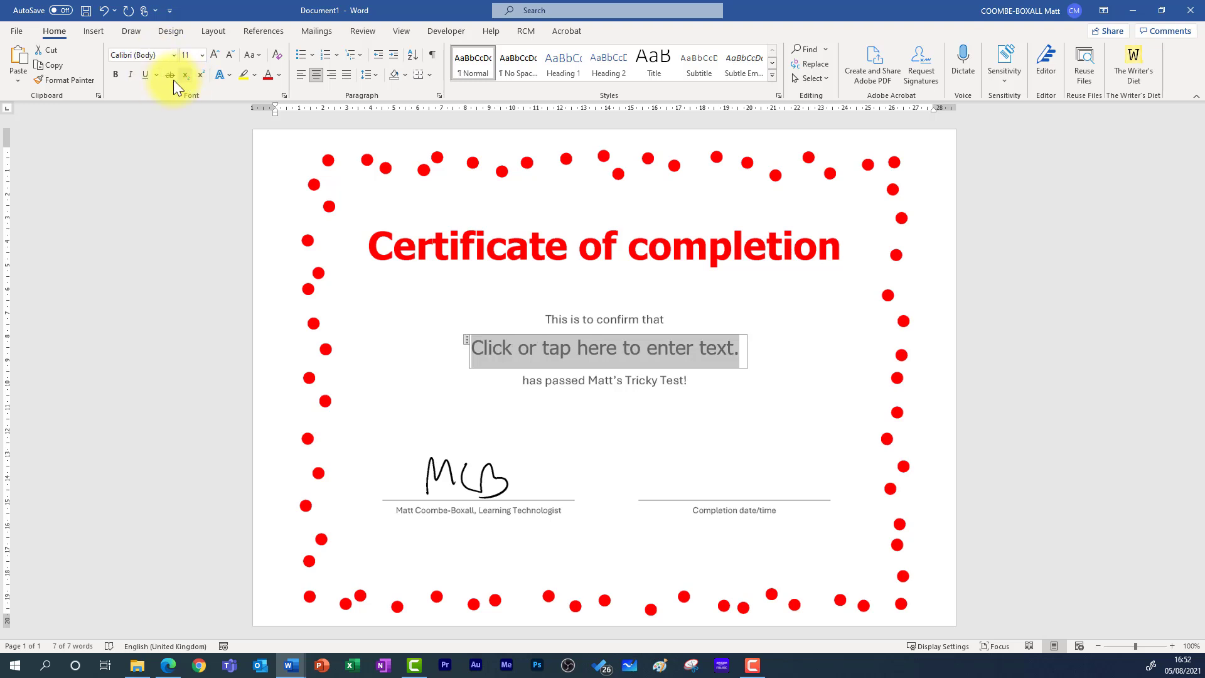
left_click(111, 75)
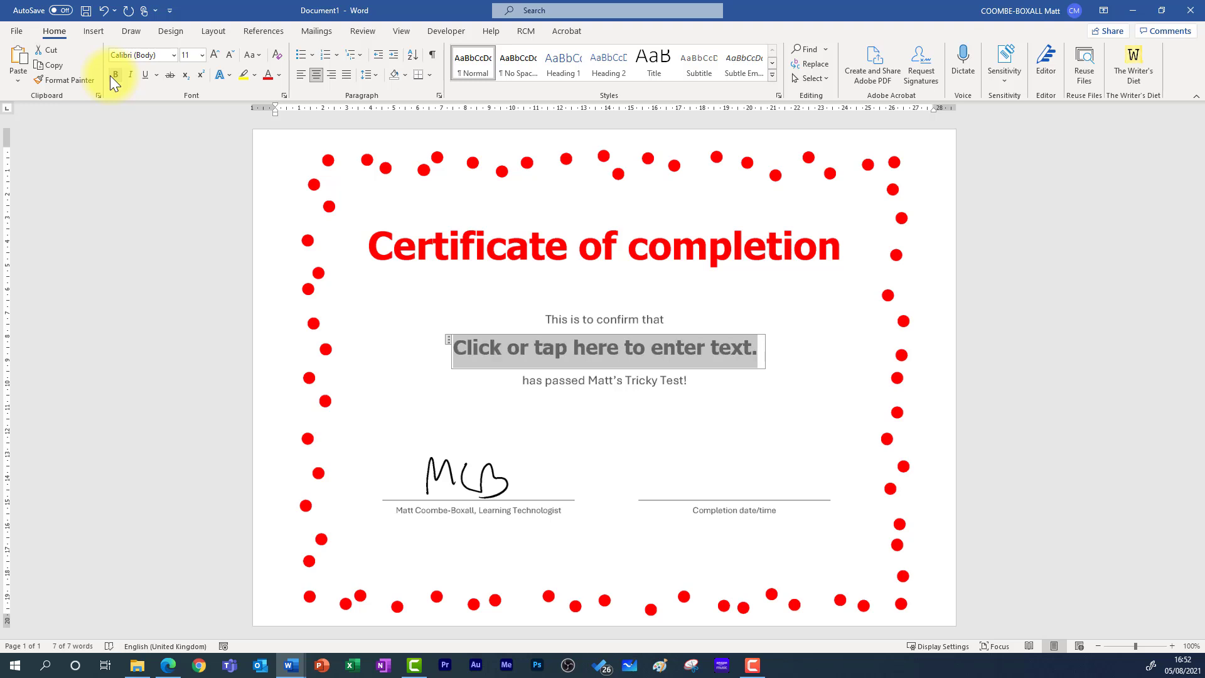
- Set the name-line content control's Title and Tag both to 'Name'
left_click(454, 31)
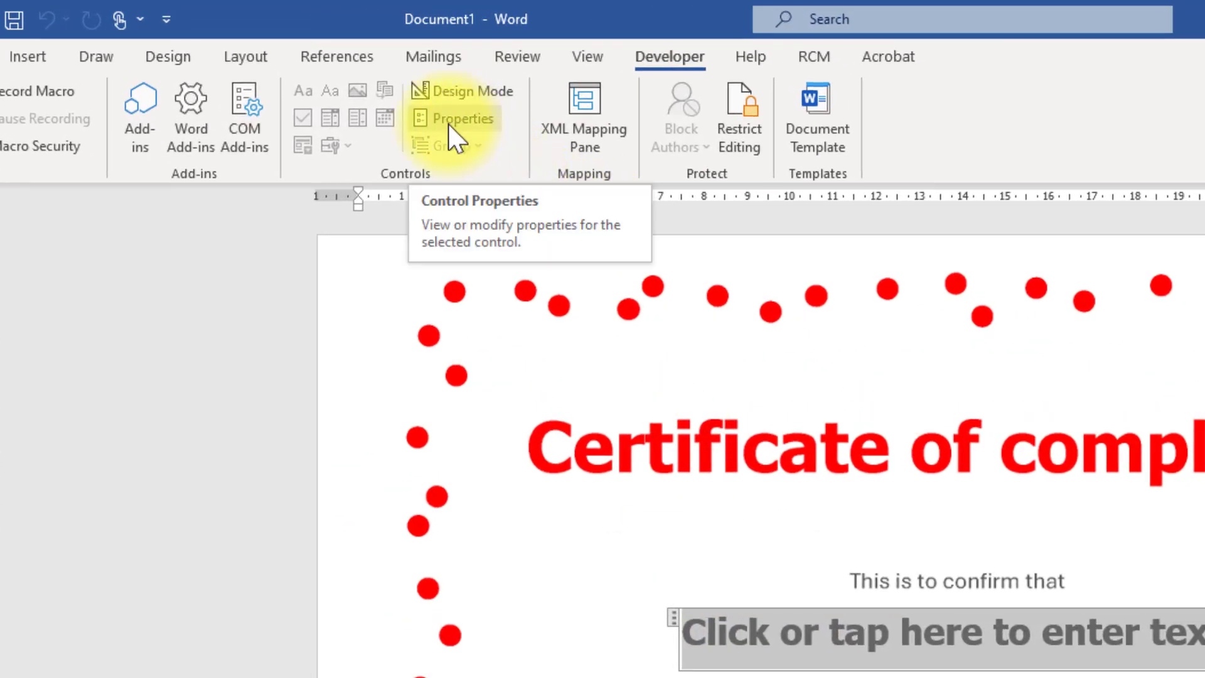
left_click(448, 123)
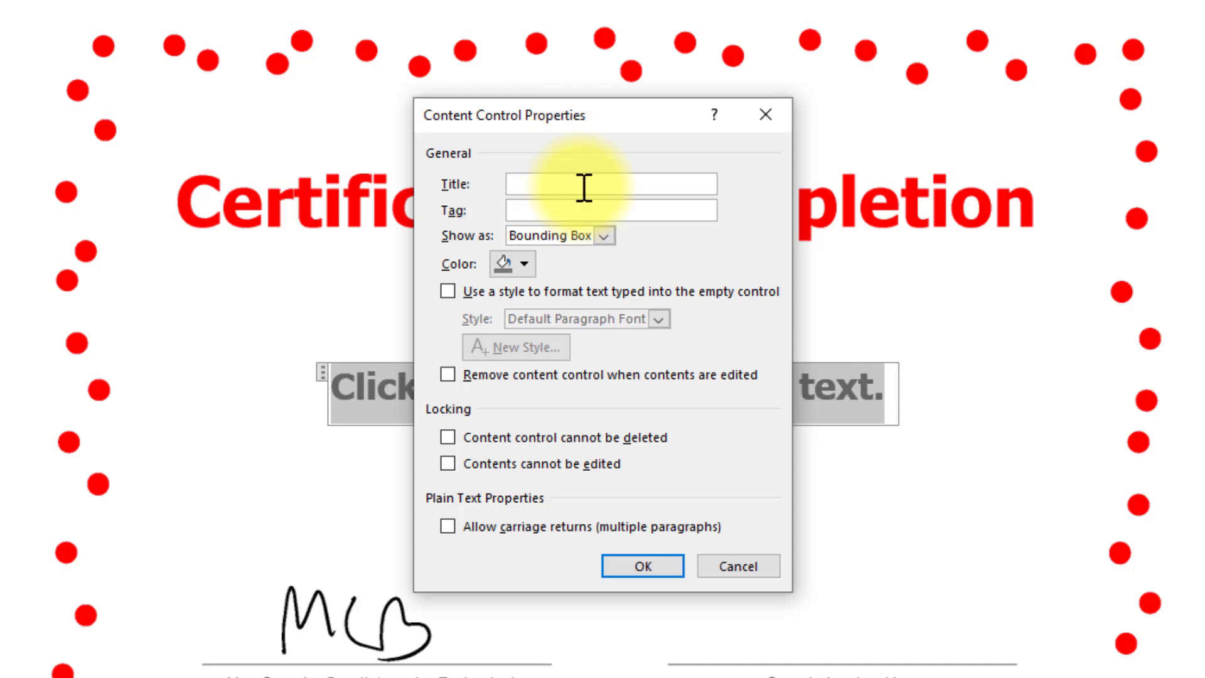
type("Name")
key("Tab")
type("Name")
left_click(644, 570)
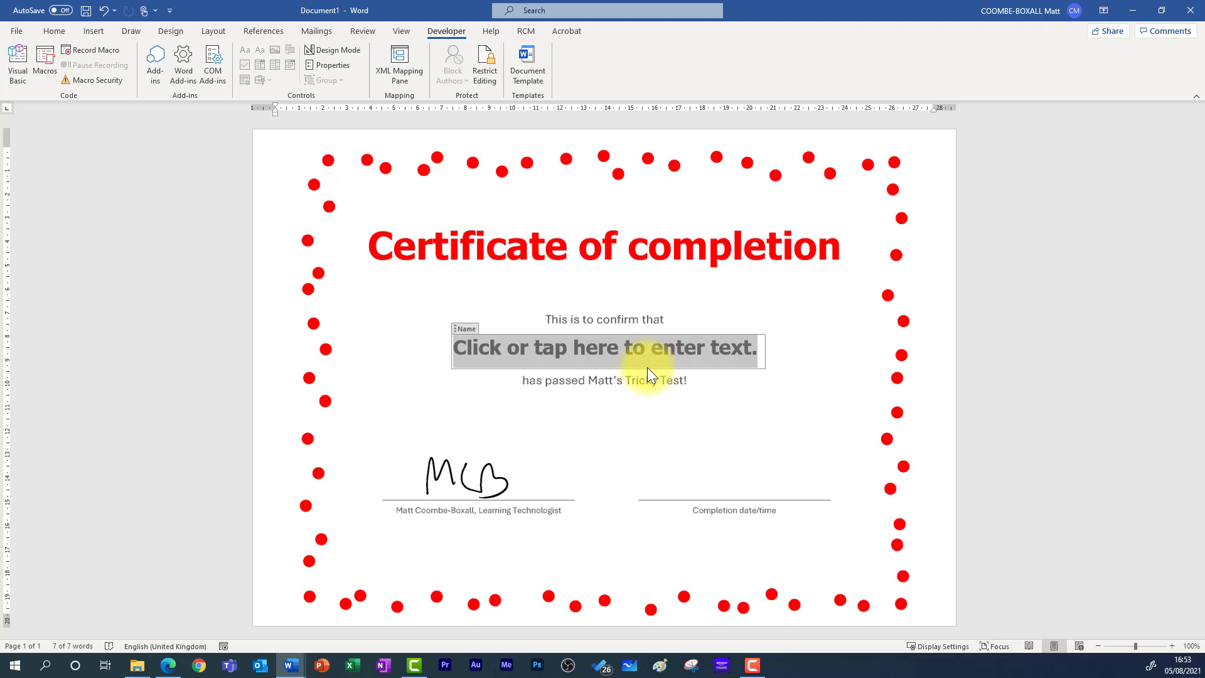
- Give the date-line text content control the Title and Tag 'Date'
left_click(772, 361)
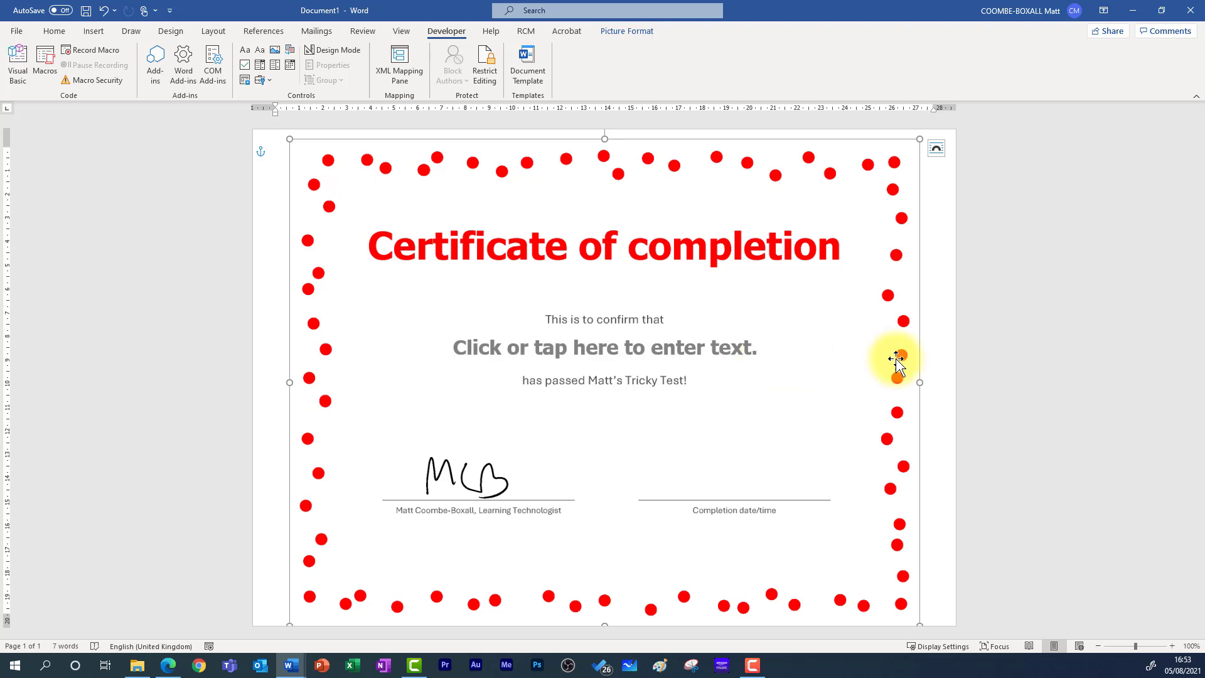
left_click(937, 352)
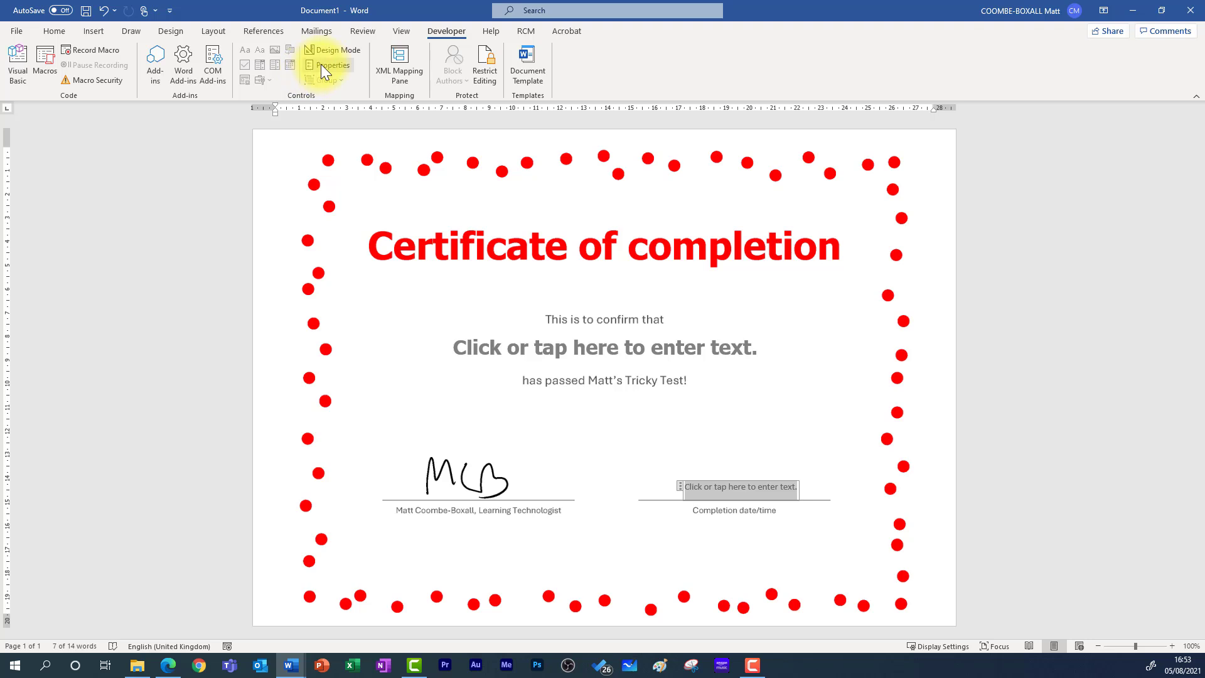
left_click(326, 66)
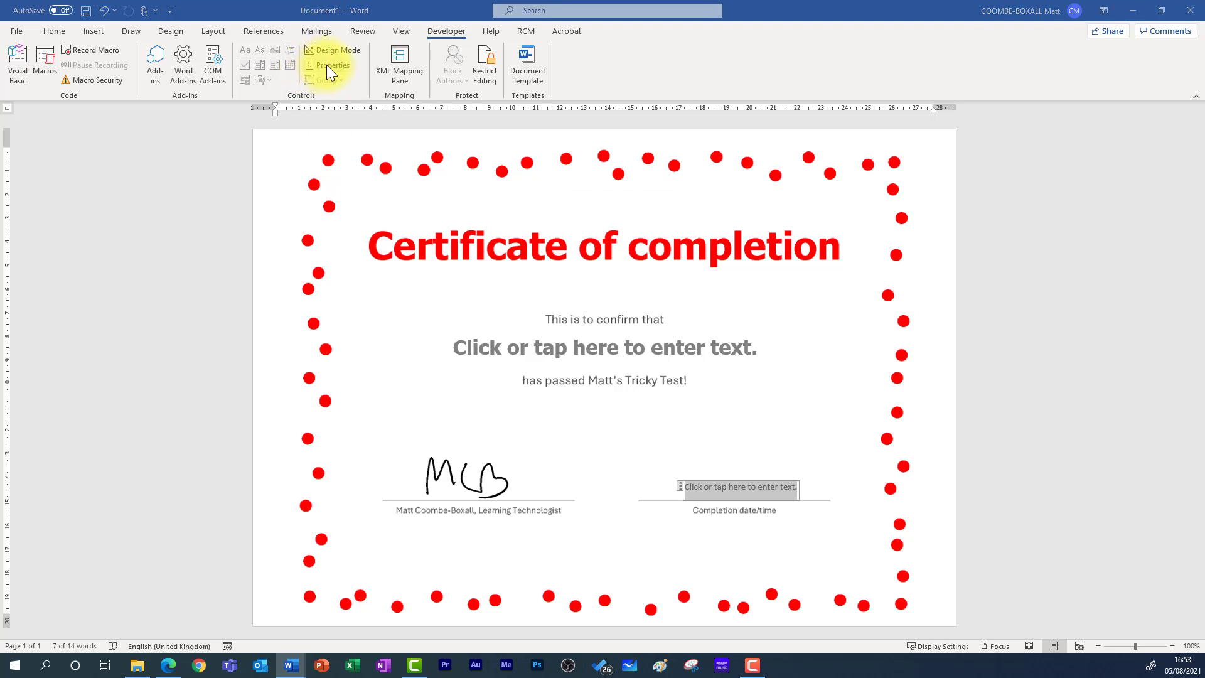
type("Date")
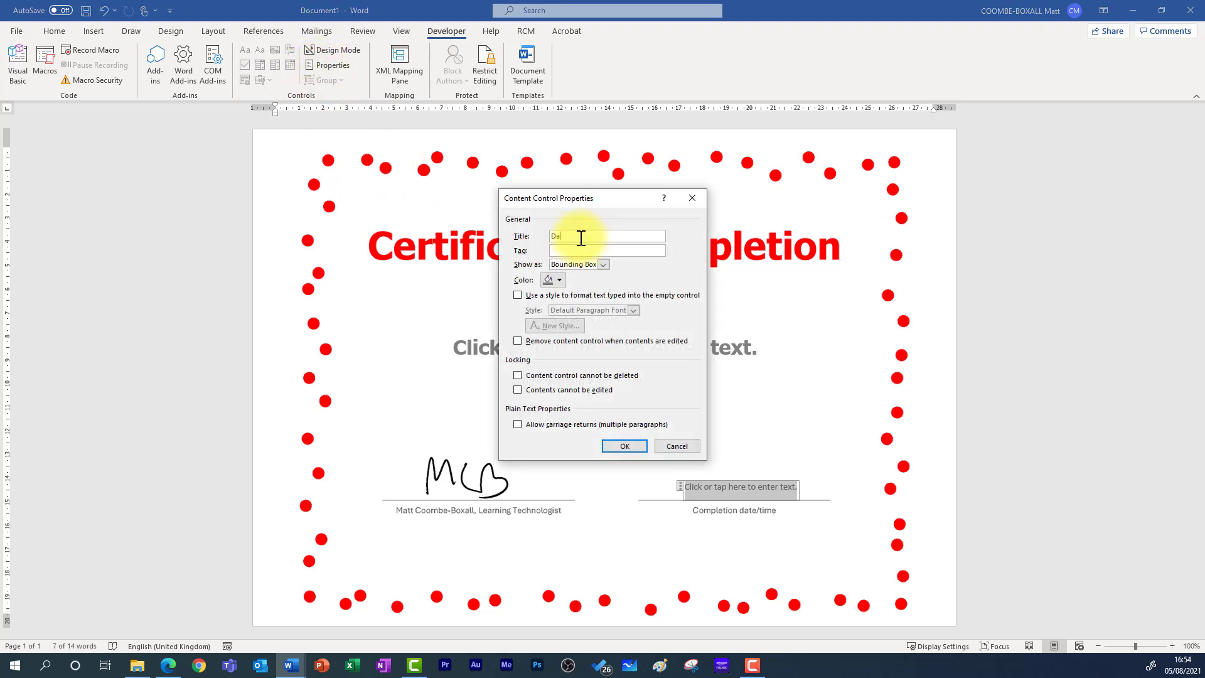
key("Tab")
type("Date")
left_click(623, 446)
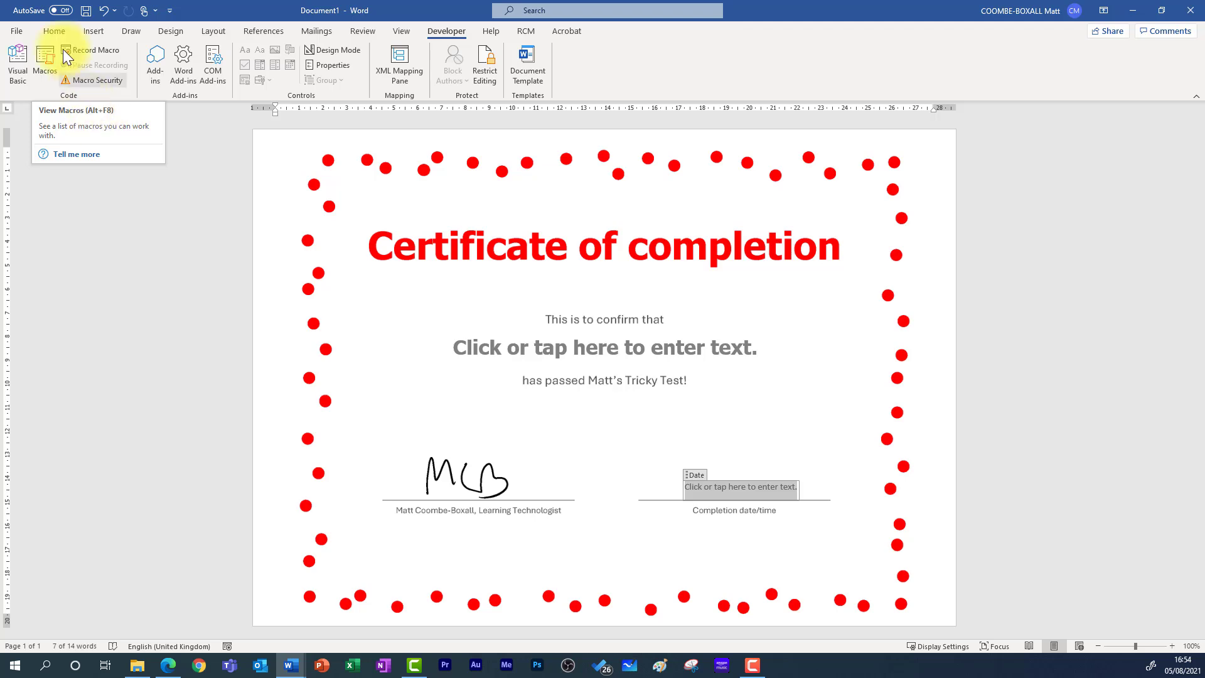
- Save the Word certificate from the File menu as 'Certificate tutorial template'
left_click(16, 30)
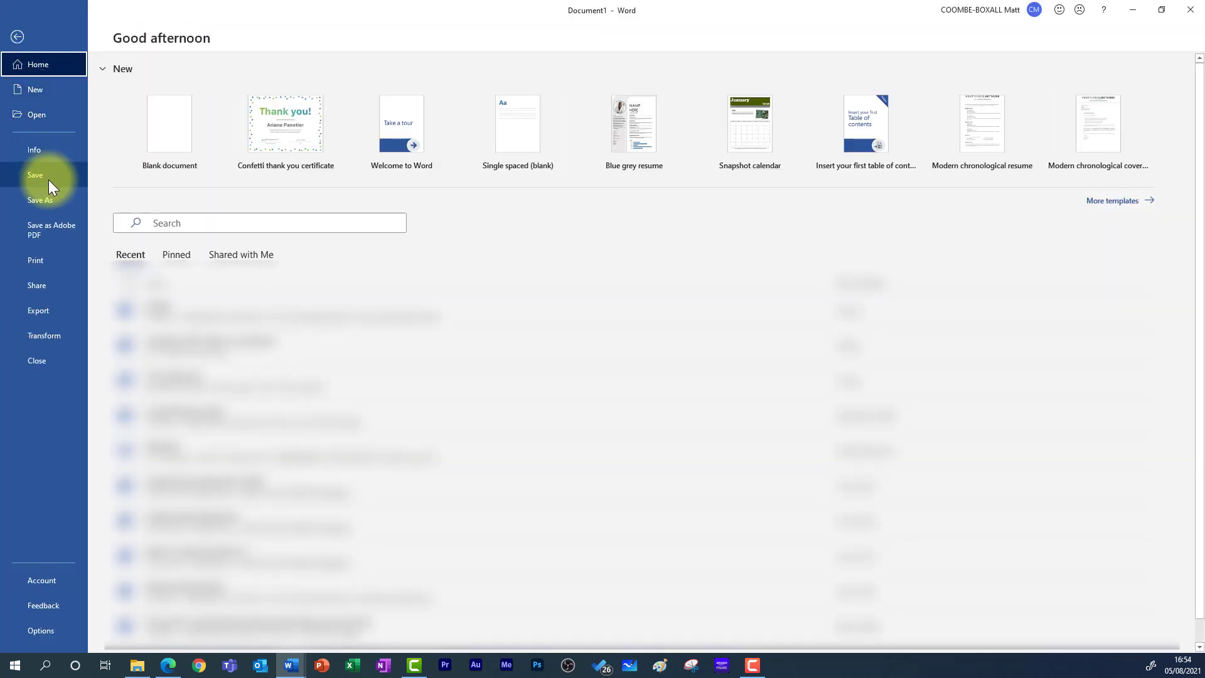
left_click(50, 188)
key("Return")
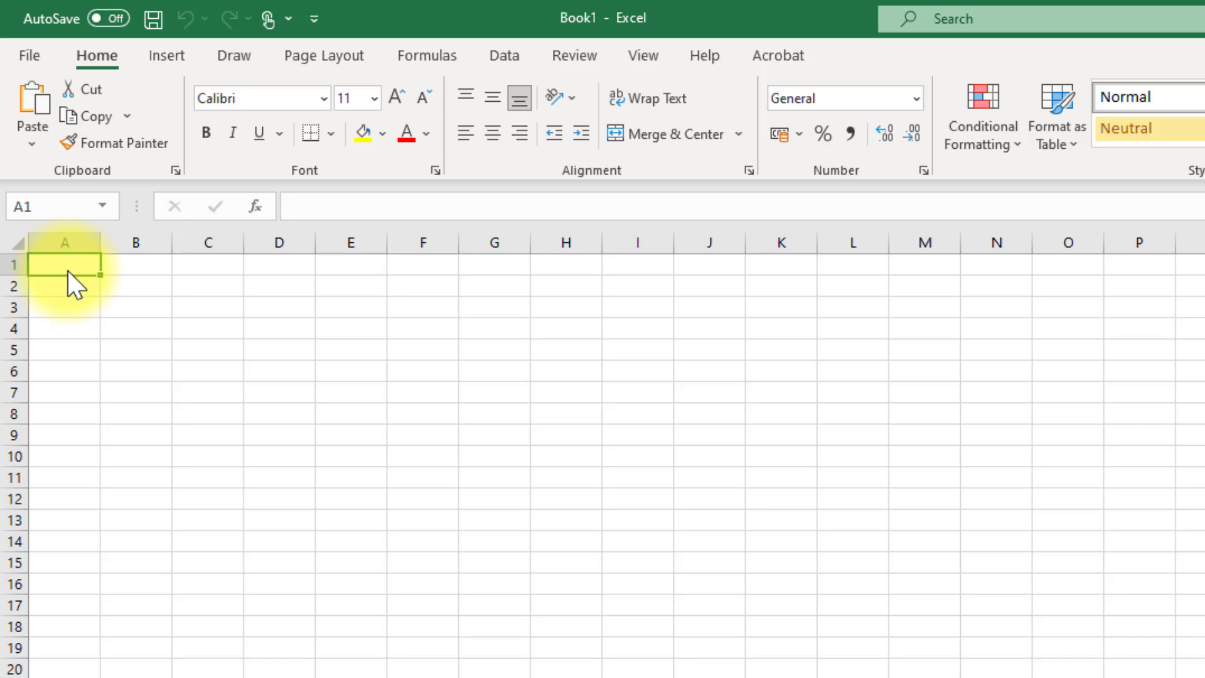
- Enter headers Name, Email, Question 1 and Question 2 in A1 to D1
type("Name")
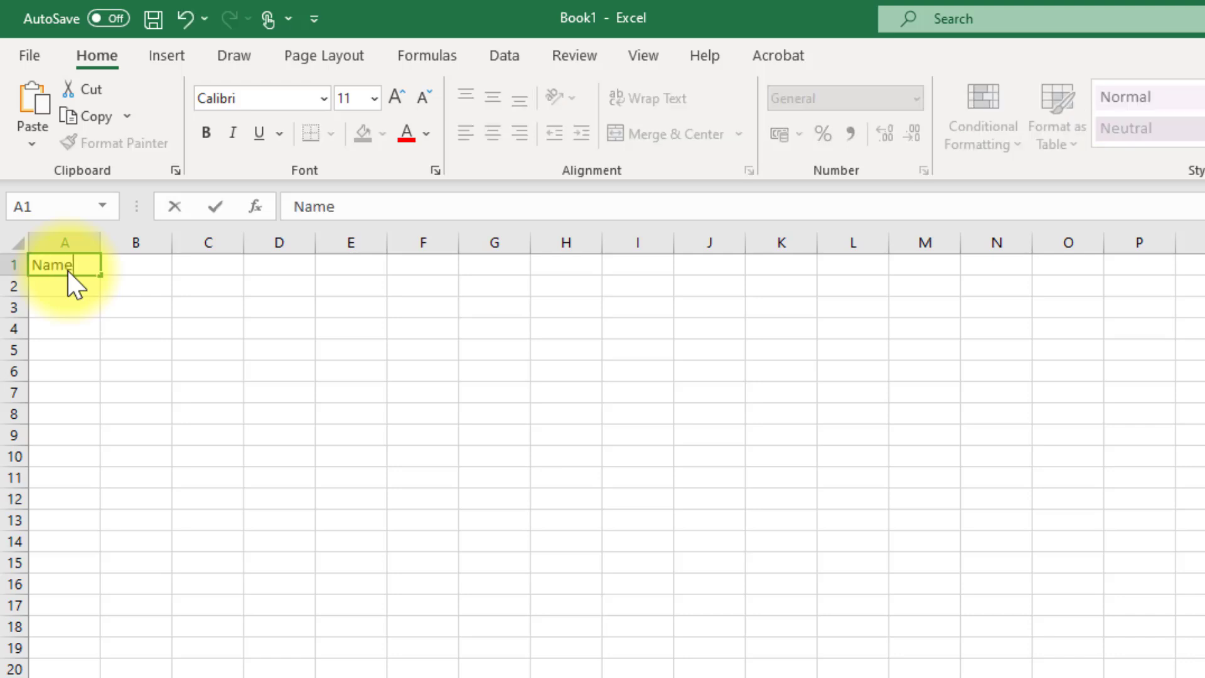
key("Tab")
type("Email")
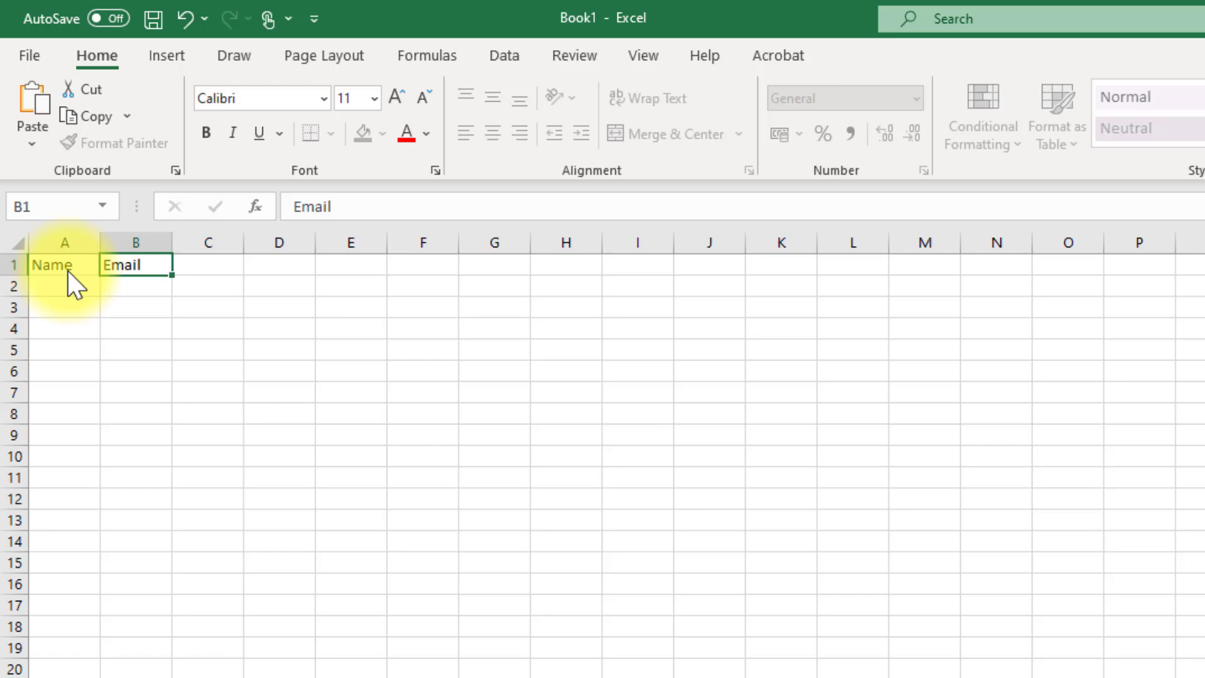
key("Tab")
type("Question 1")
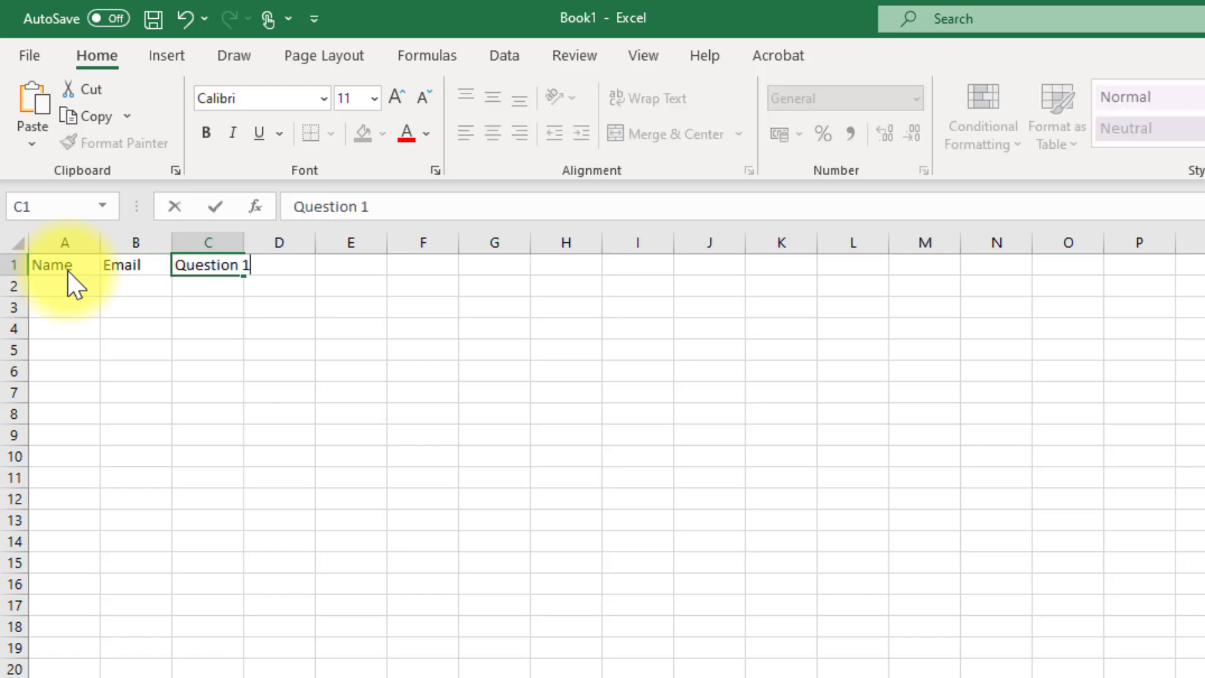
key("Tab")
type("Question 2")
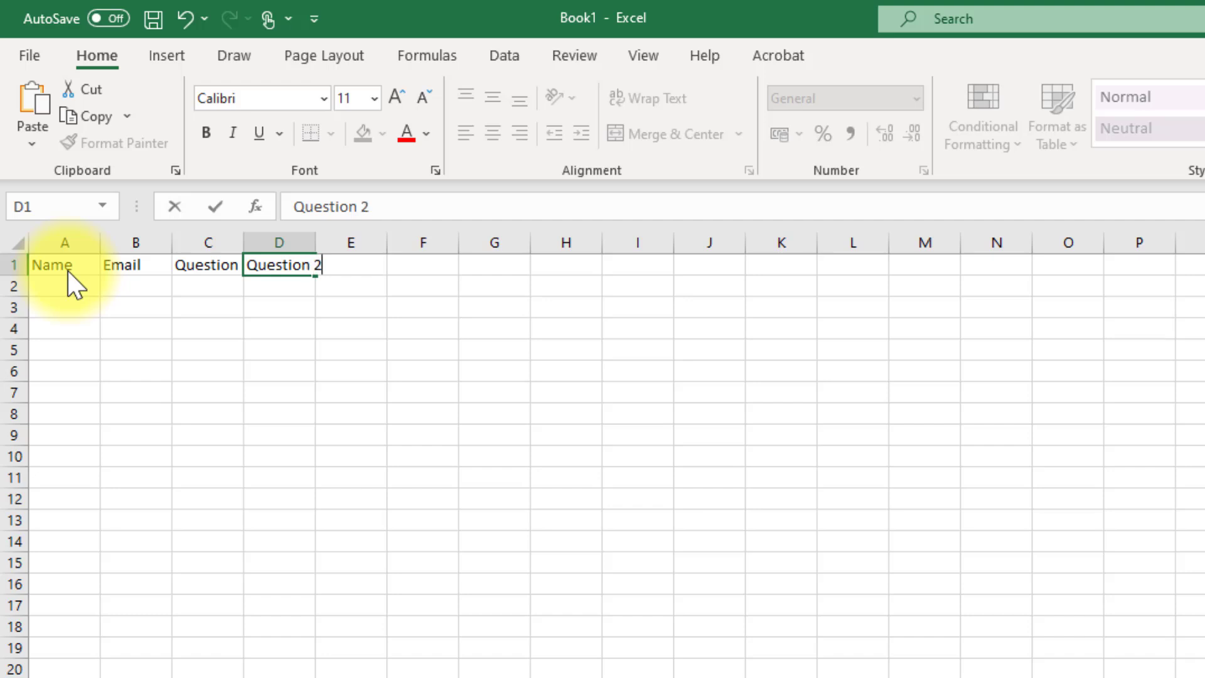
key("Tab")
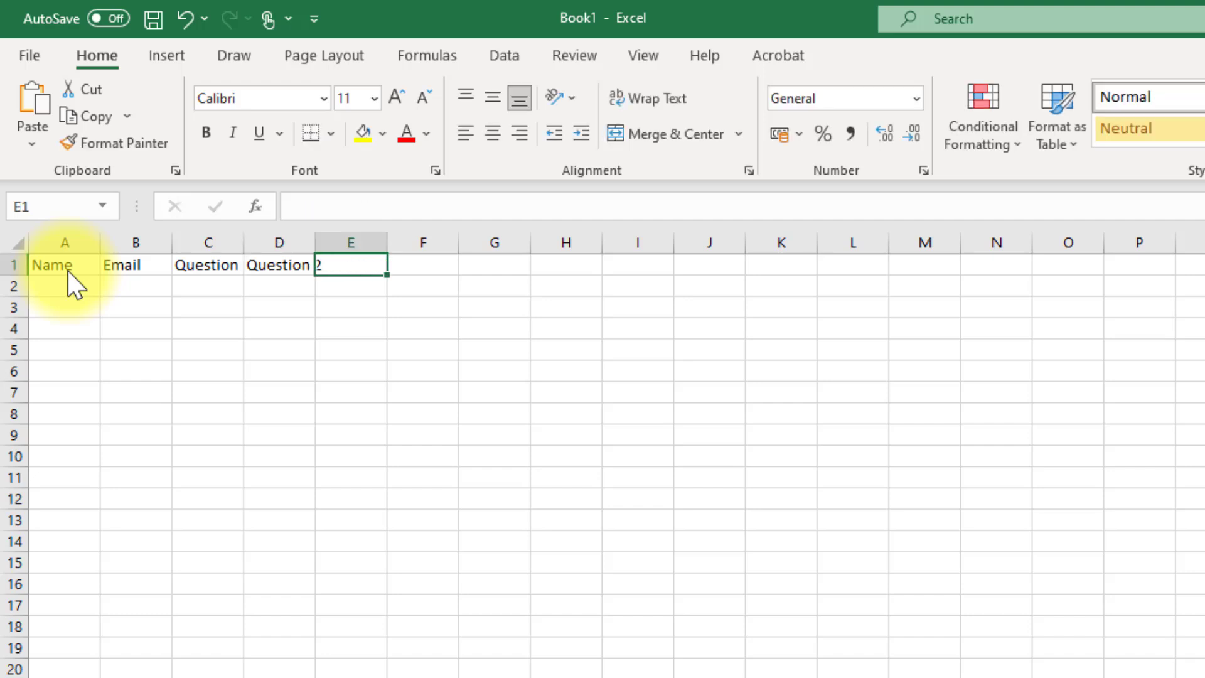
- Enter headers Question 3, Question 4, Question 5, Score and Unique ID in E1 to I1
type("Question")
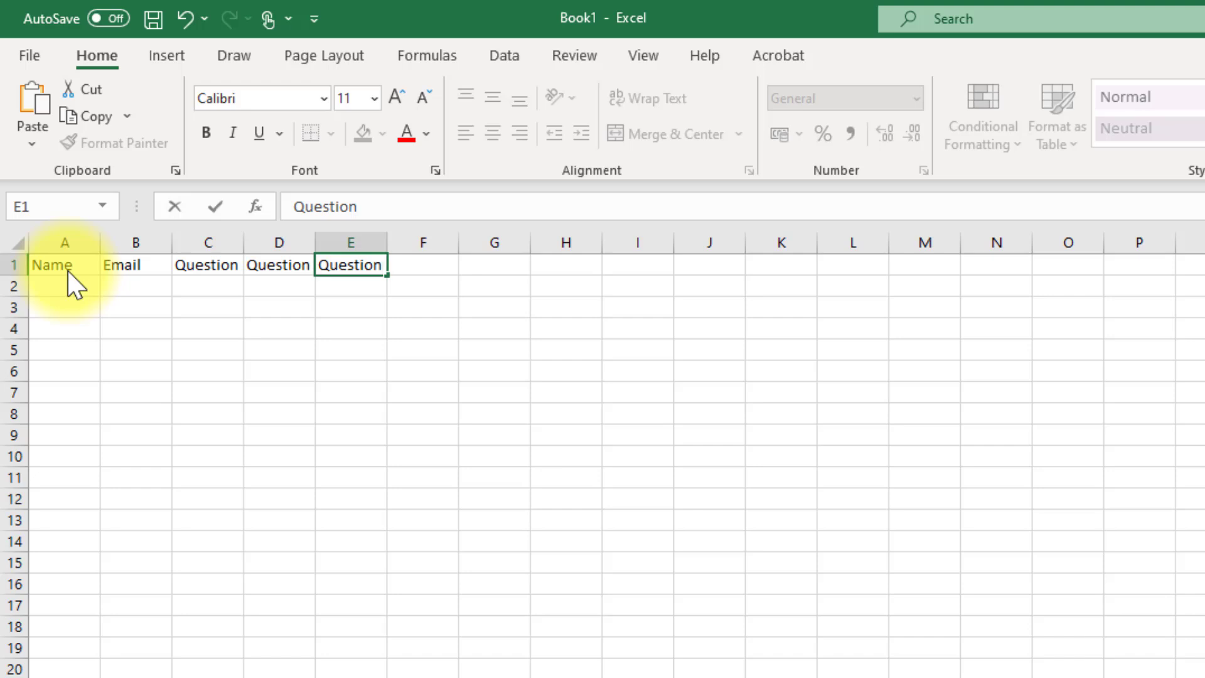
type(" 3")
key("Tab")
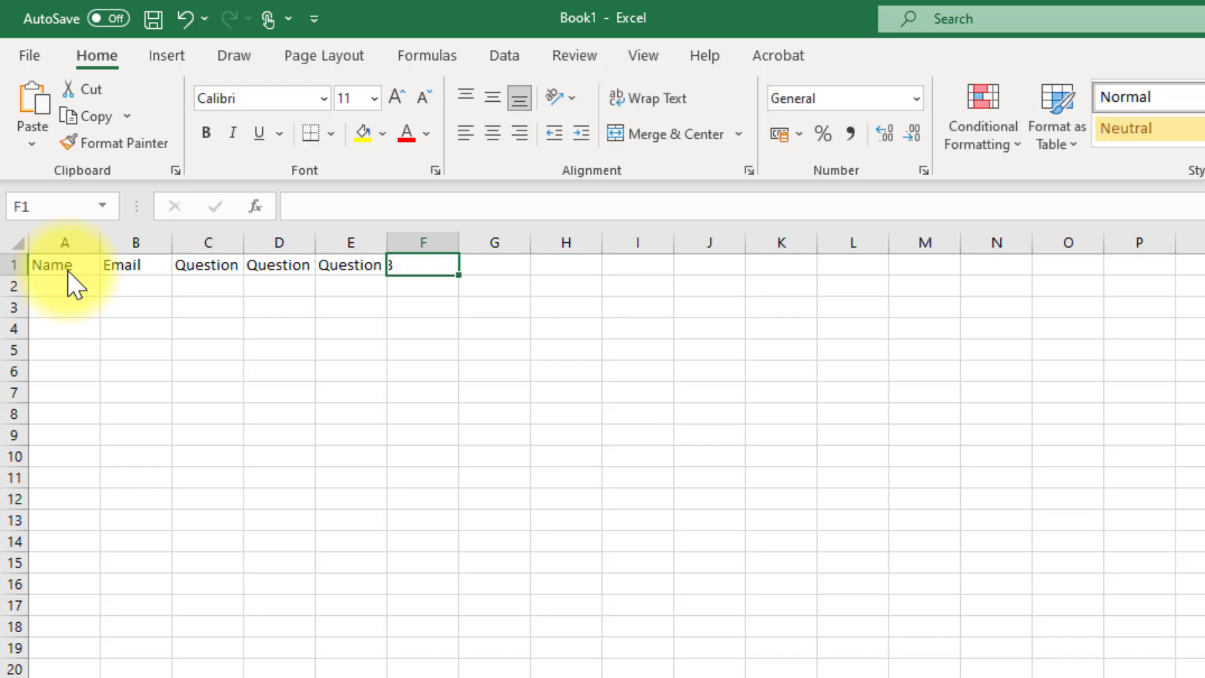
type("Question ")
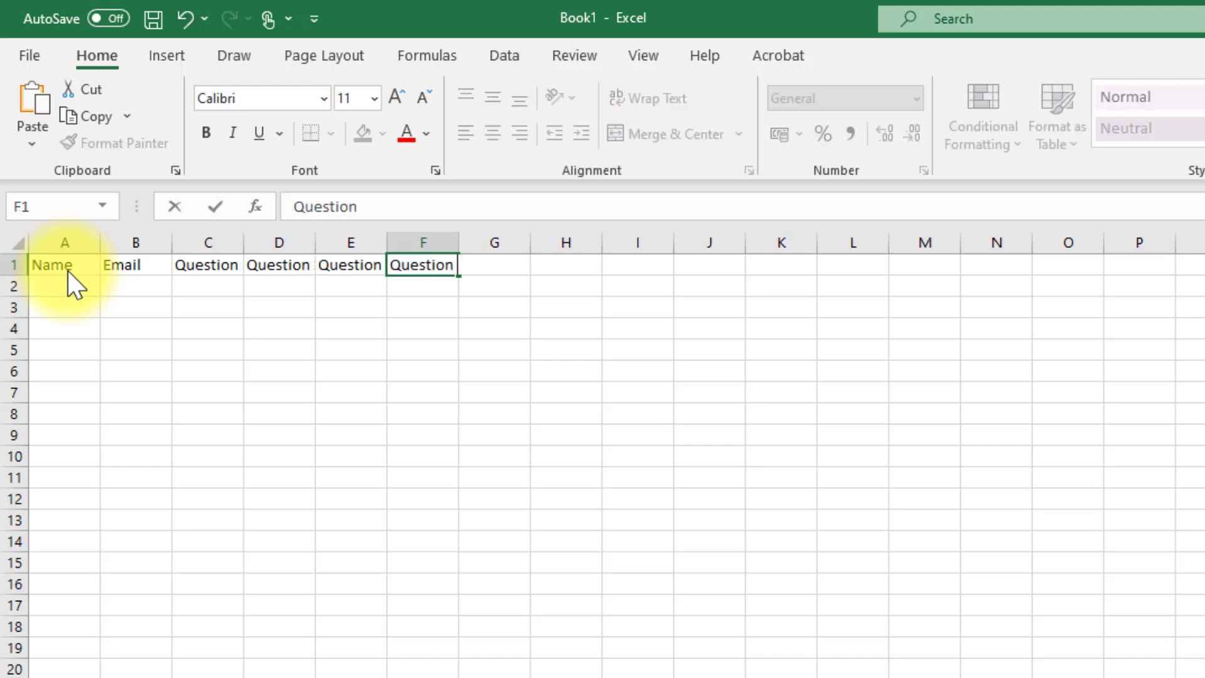
type("4")
key("Tab")
type("Questio")
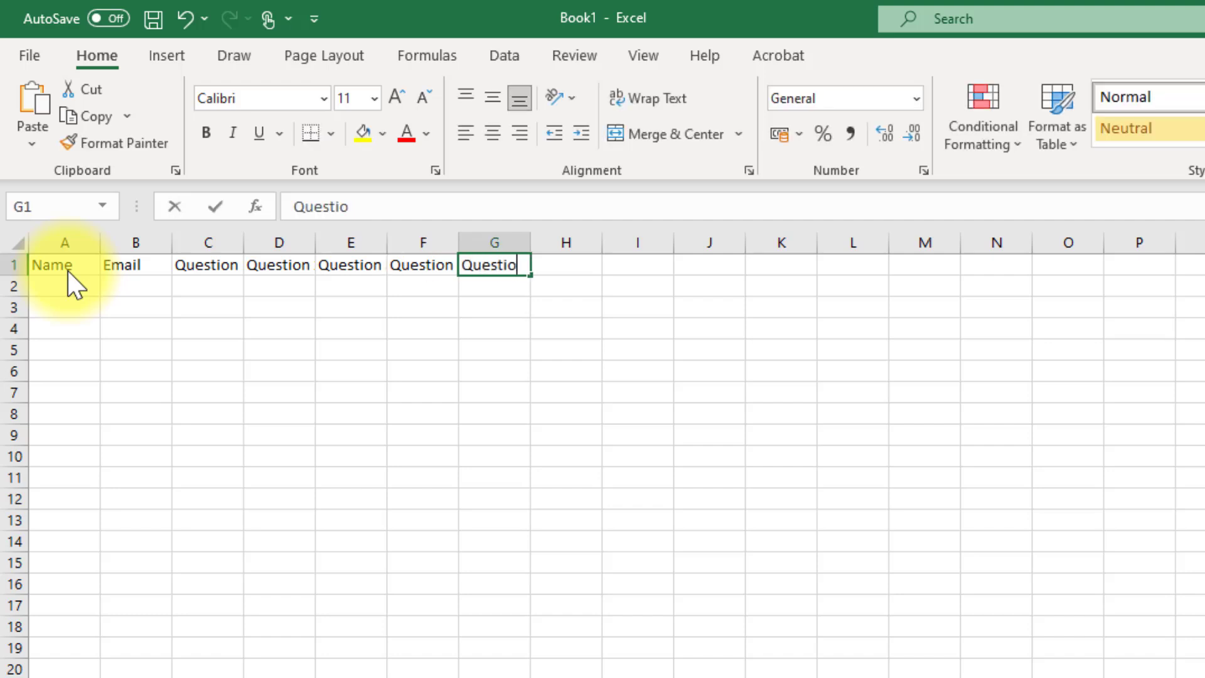
type("n 5")
key("Tab")
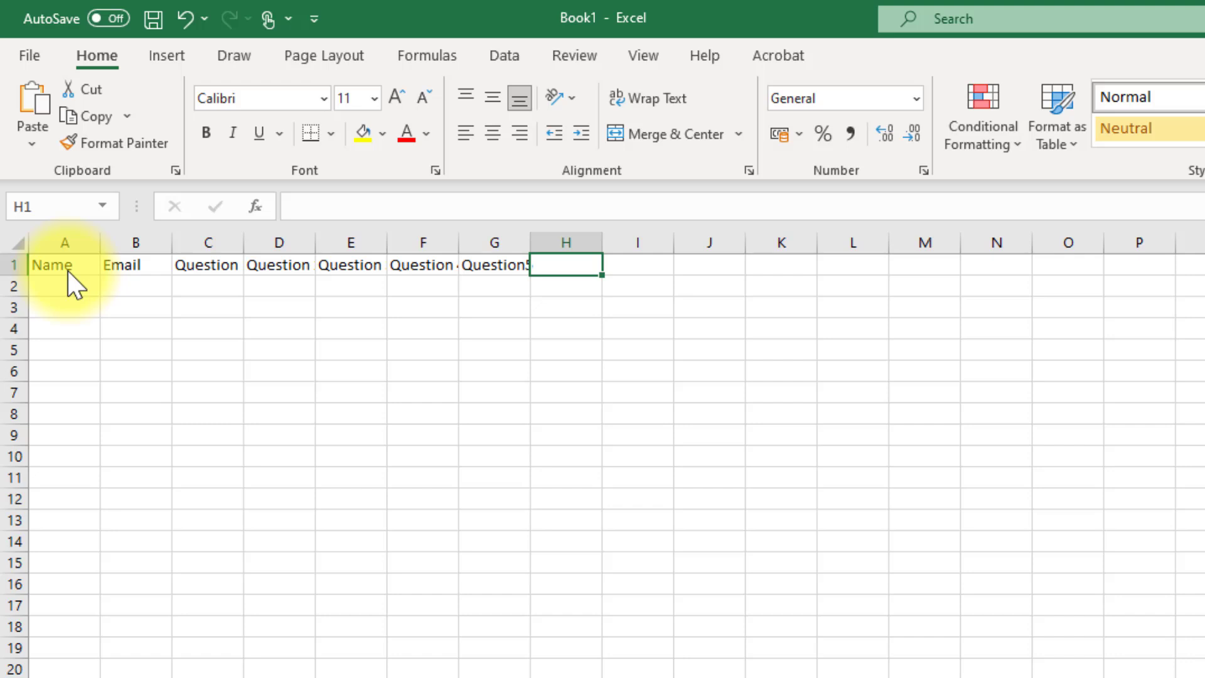
type("Score")
key("Tab")
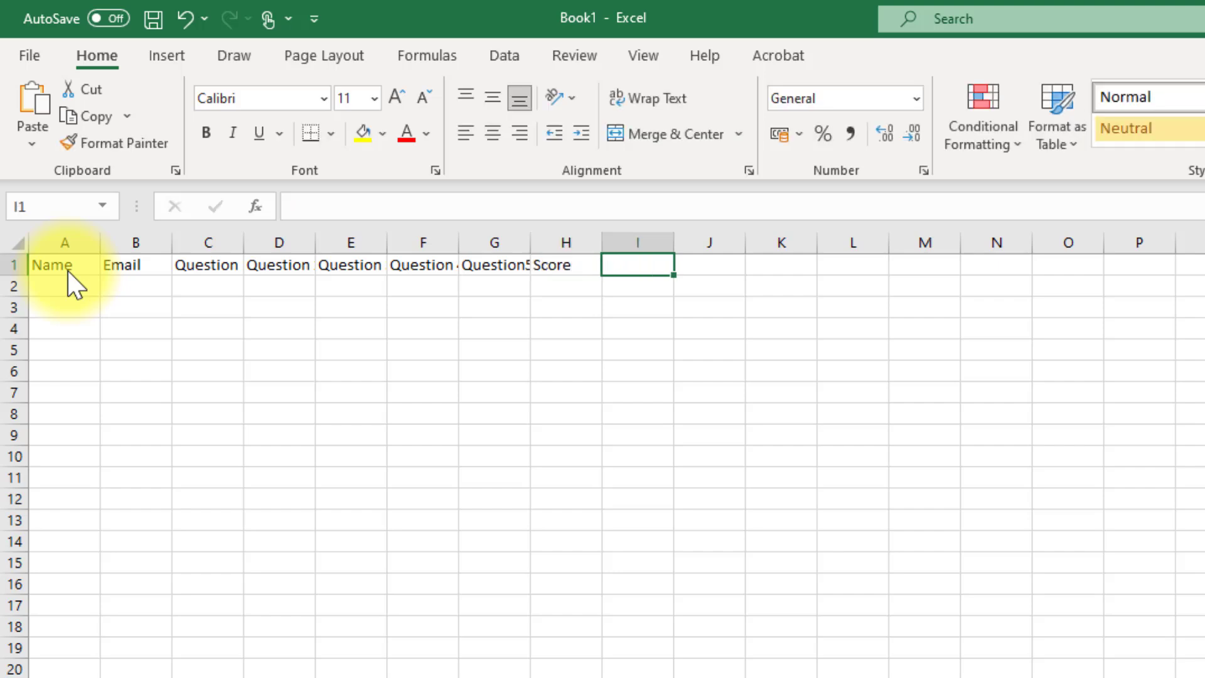
type("Unique")
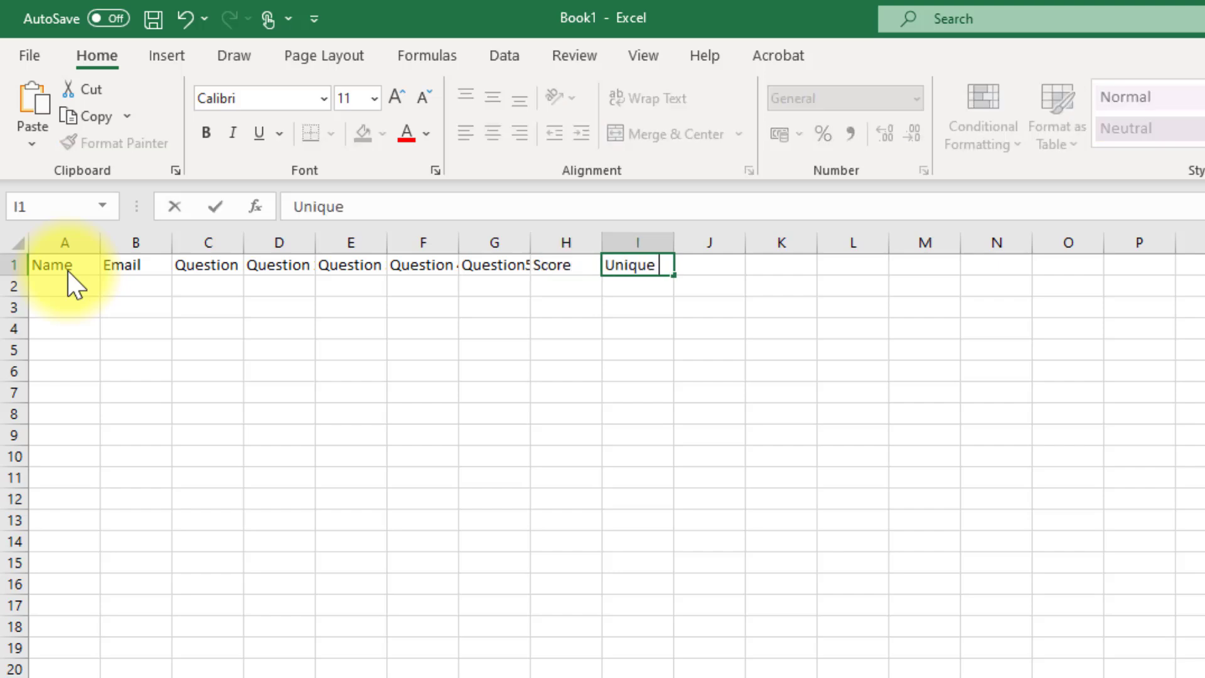
type(" ID")
left_click(63, 266)
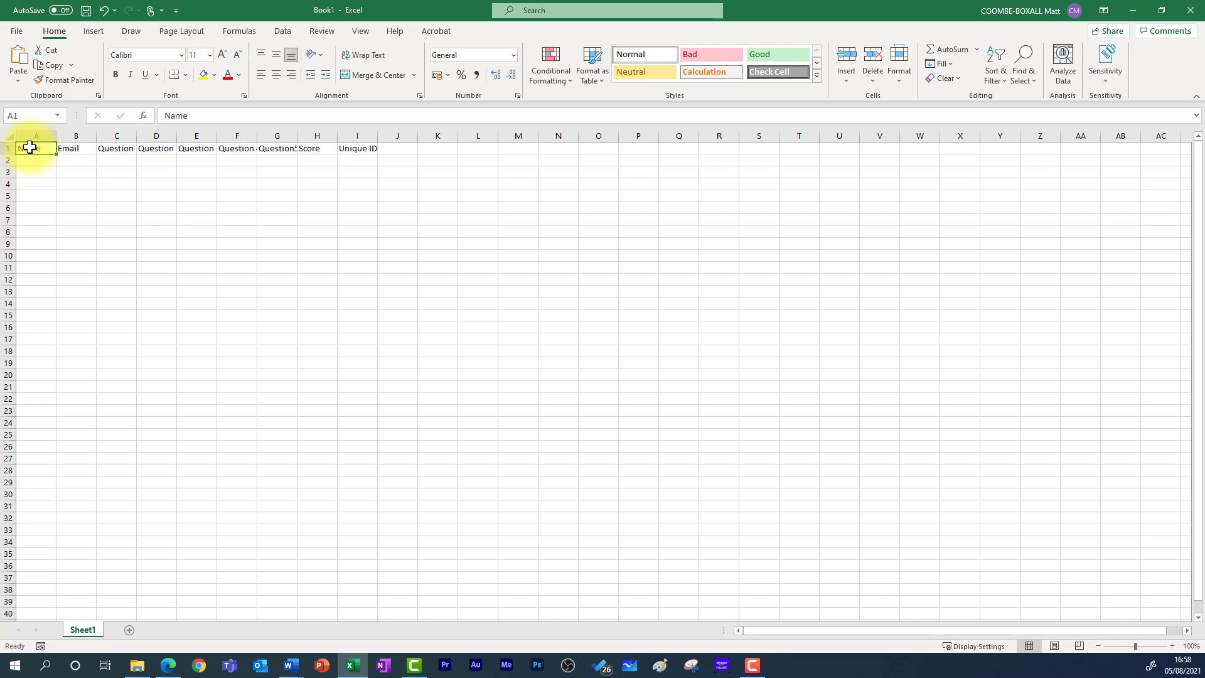
- Format A1:I2 as a light blue table with 'My table has headers' ticked
left_click_drag(30, 147, 357, 162)
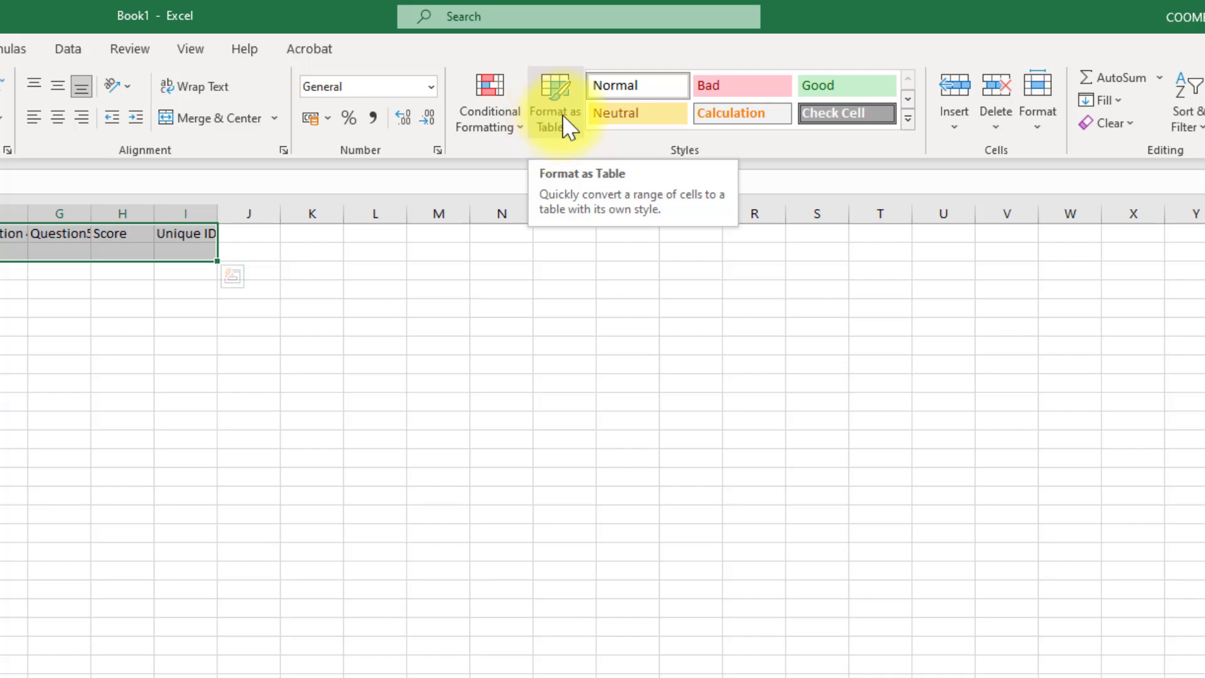
left_click(562, 116)
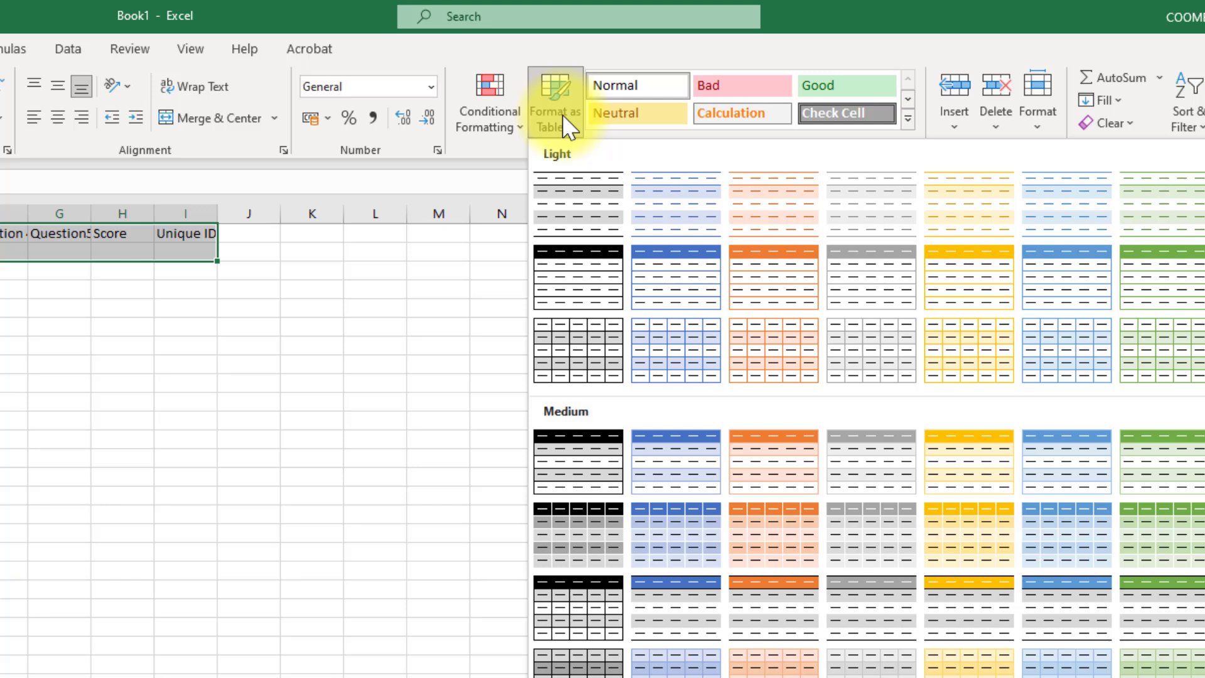
left_click(678, 294)
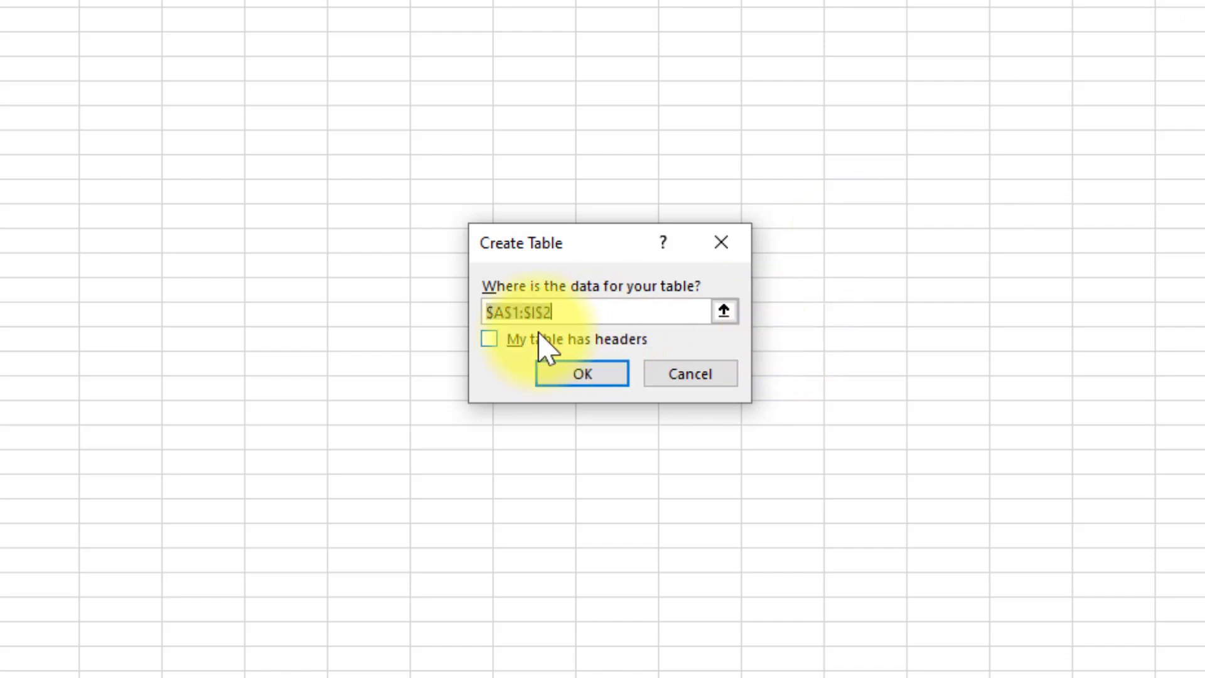
left_click(489, 342)
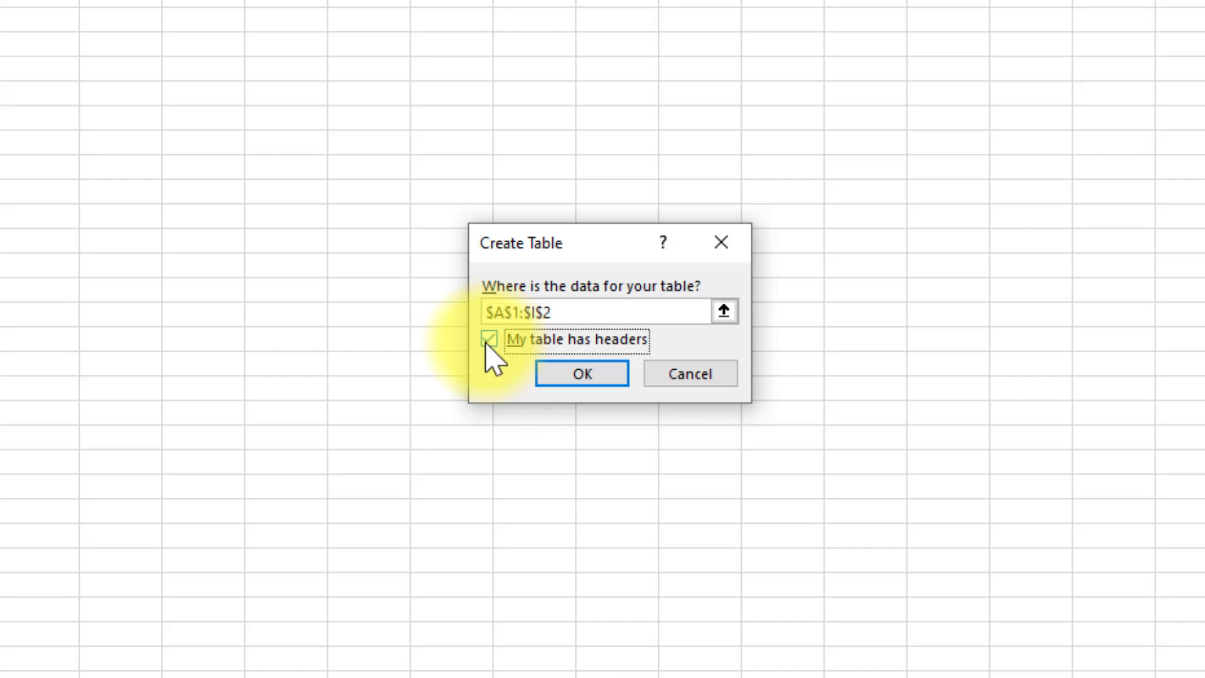
left_click(584, 388)
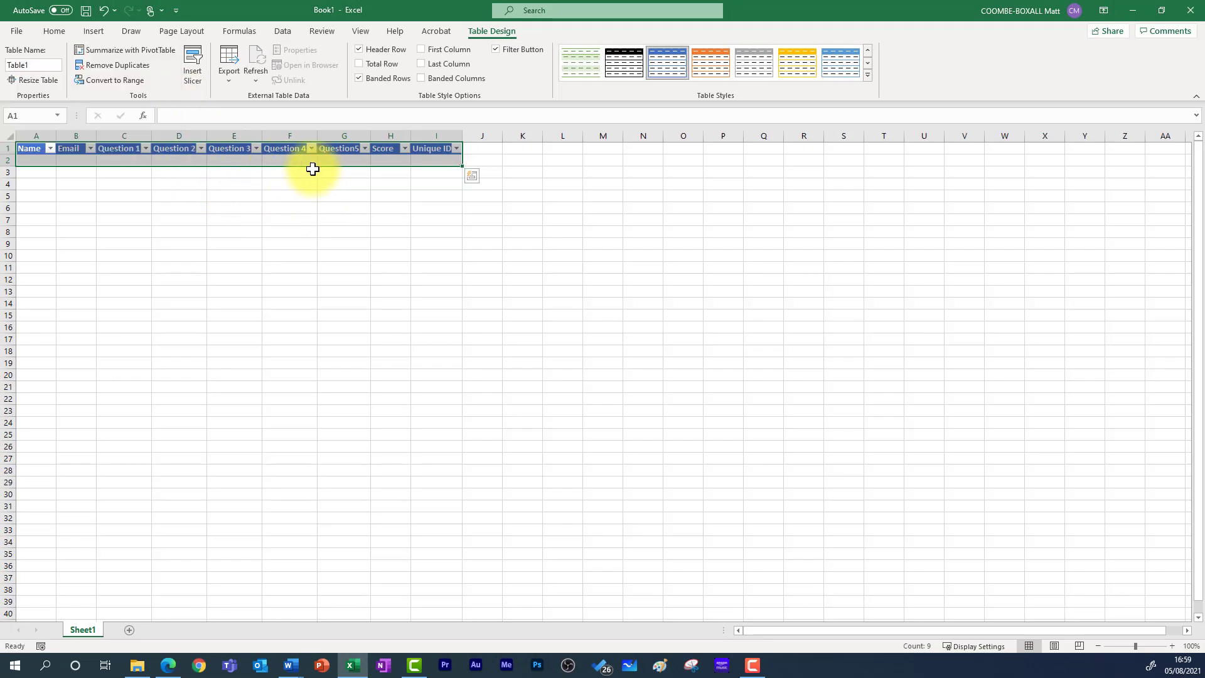
- Select the Score cell H2 and place the cursor in the formula bar
left_click(263, 161)
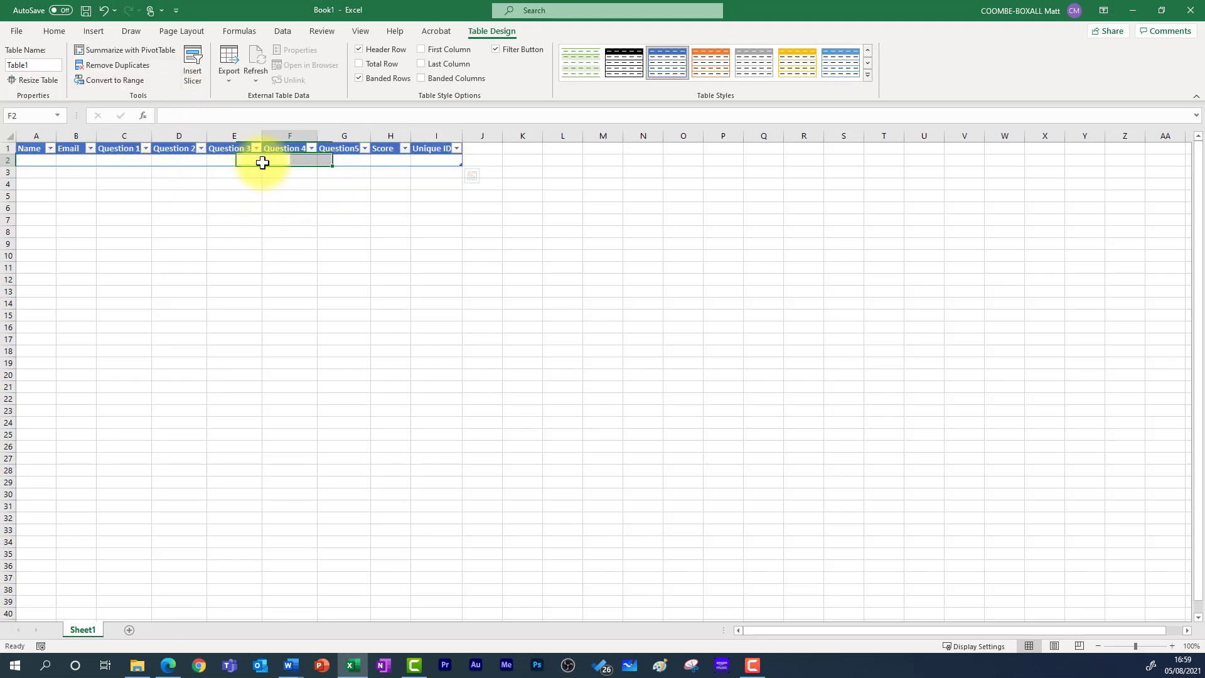
key("alt+Tab")
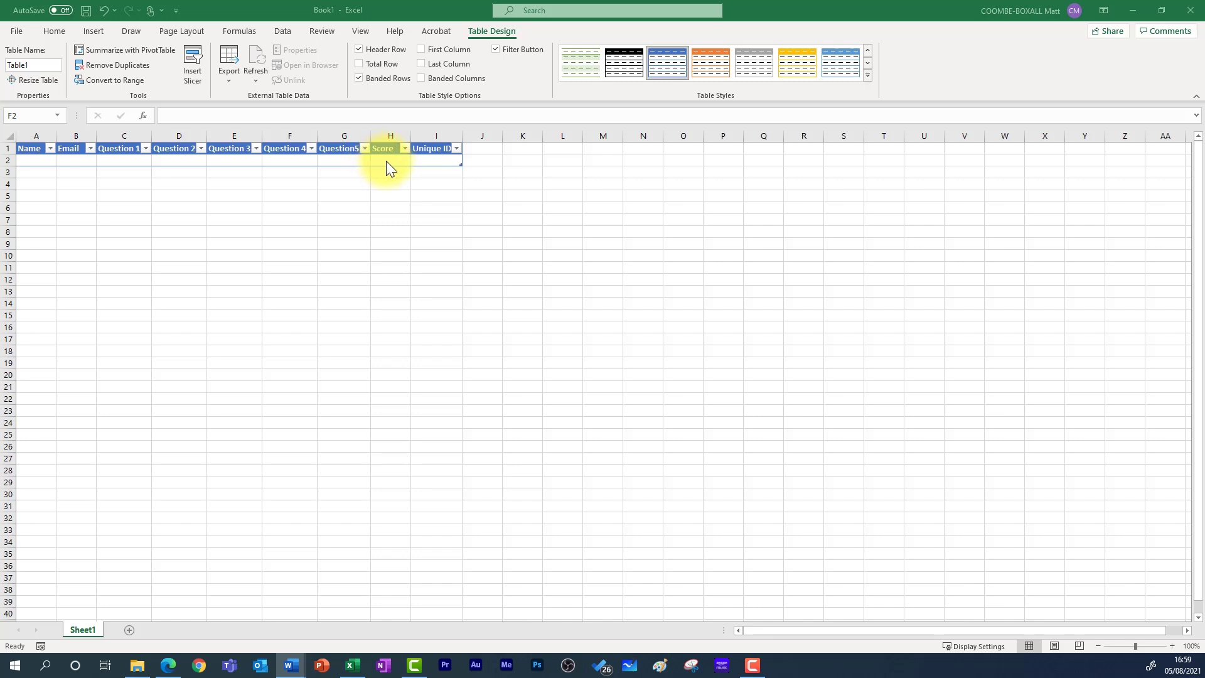
left_click(386, 161)
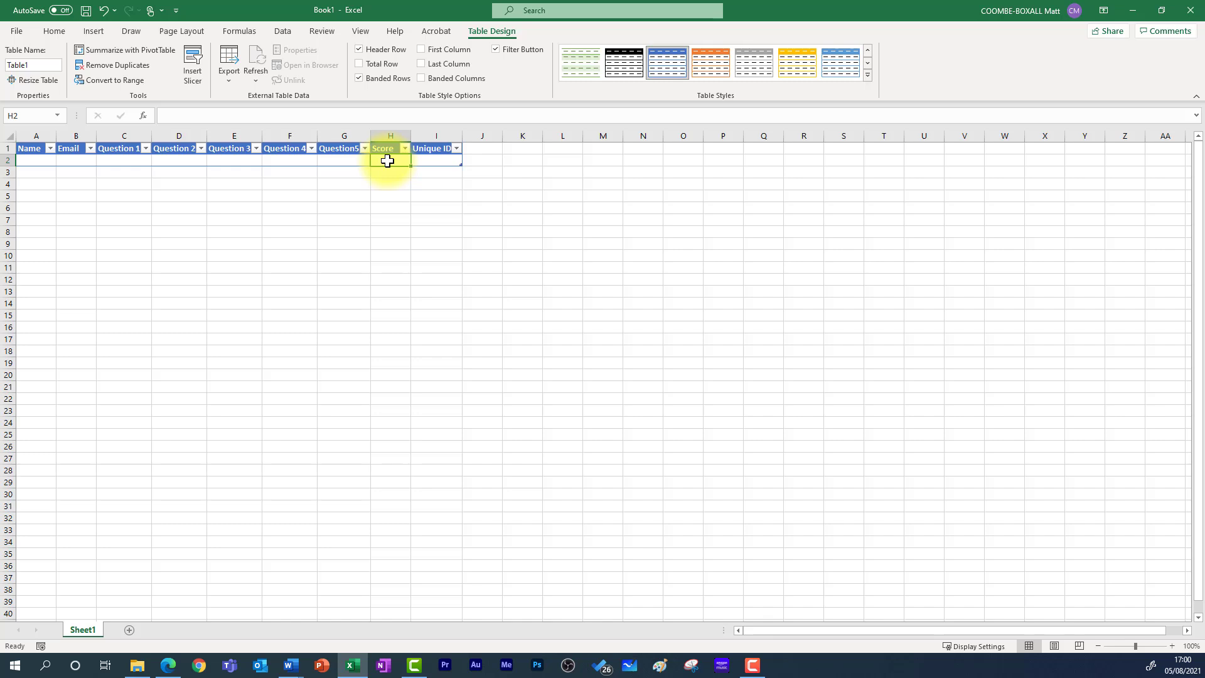
left_click(304, 117)
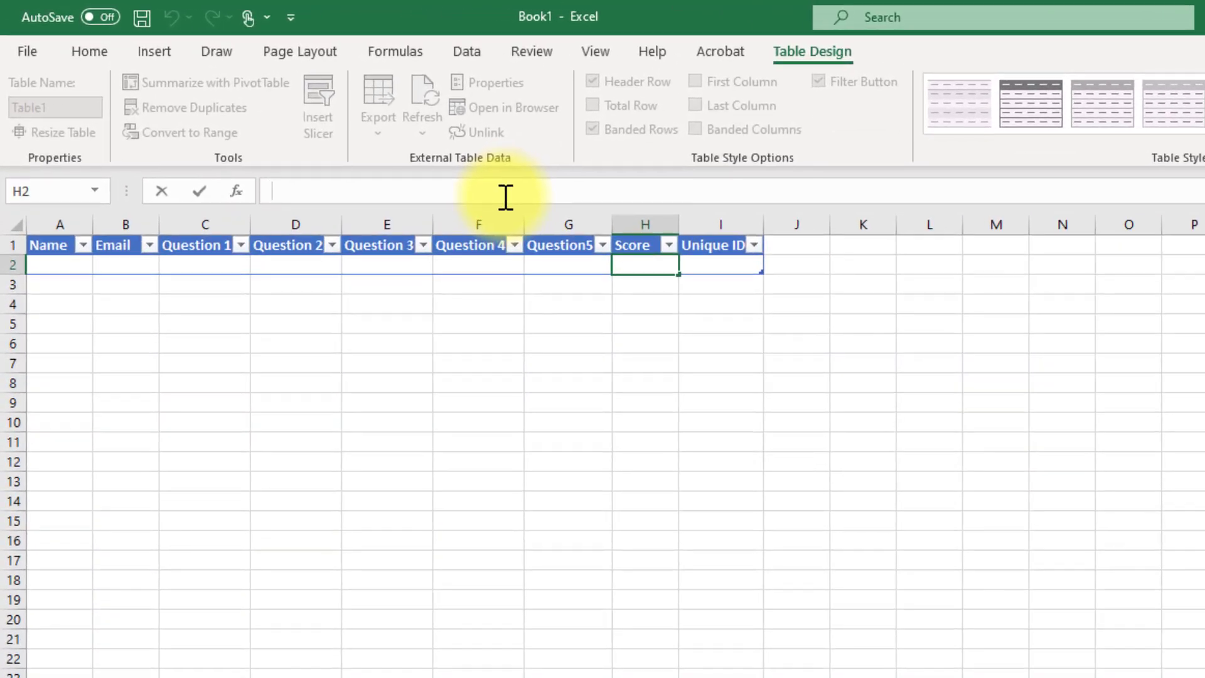
- Begin H2's formula as =SUM(IF(C2=" to test the Question 1 answer
type("=SUM")
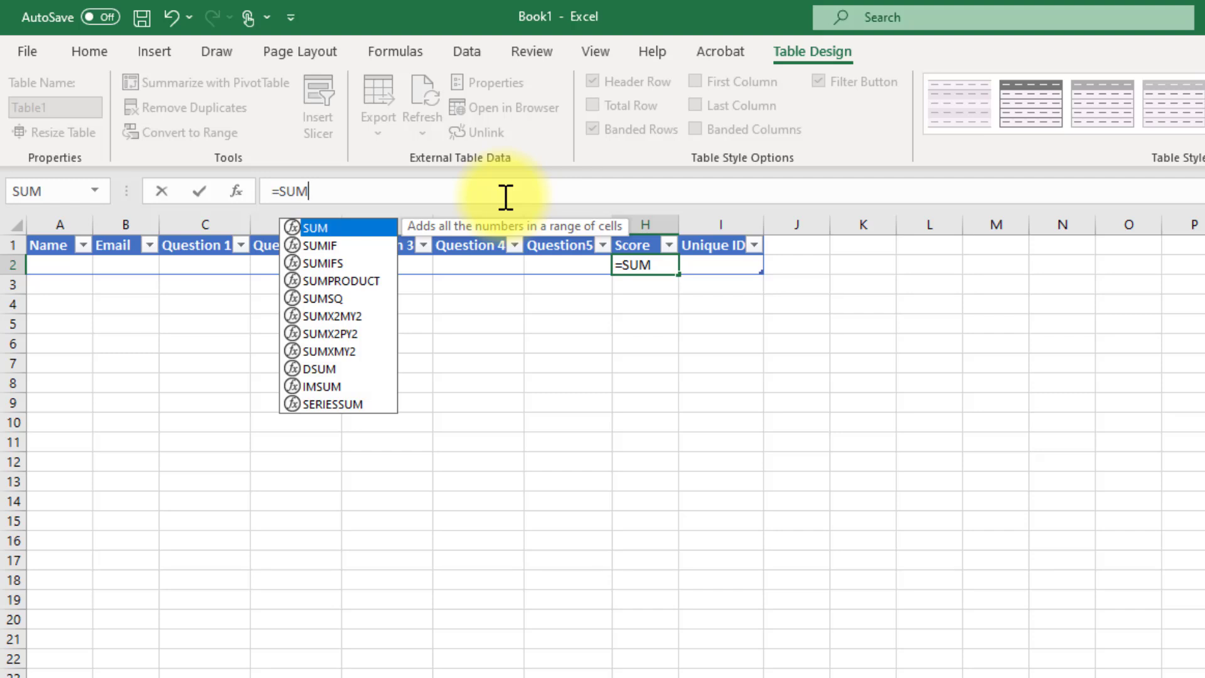
type("(")
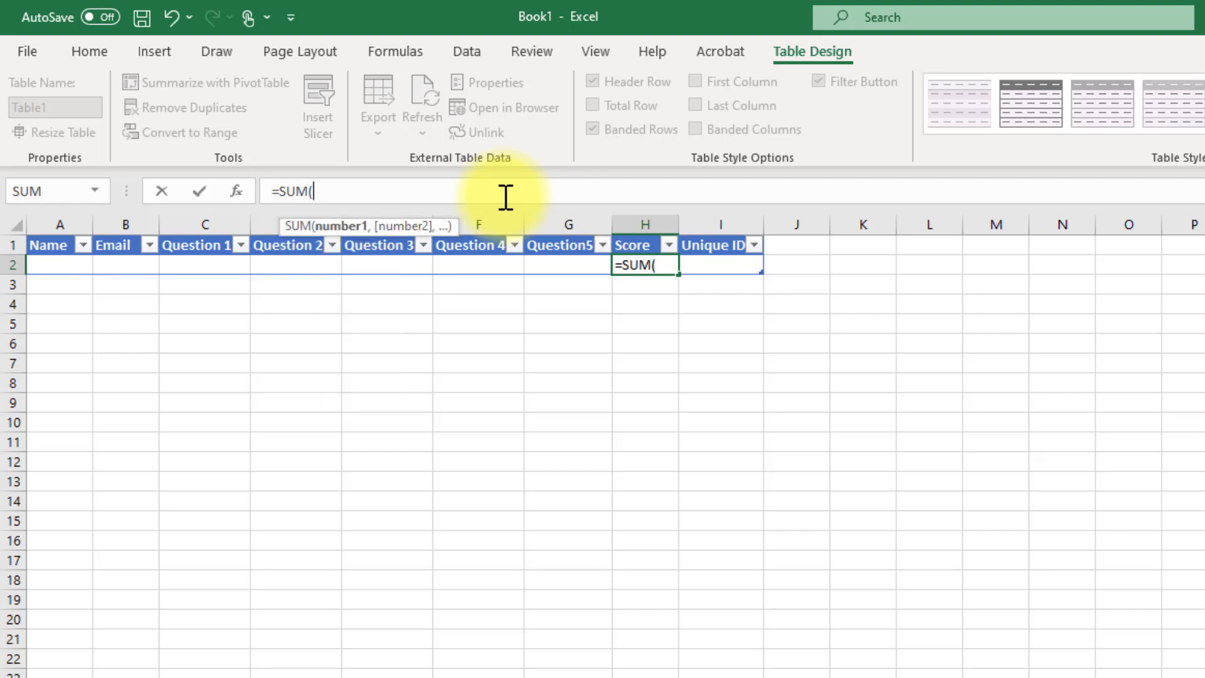
type("IF")
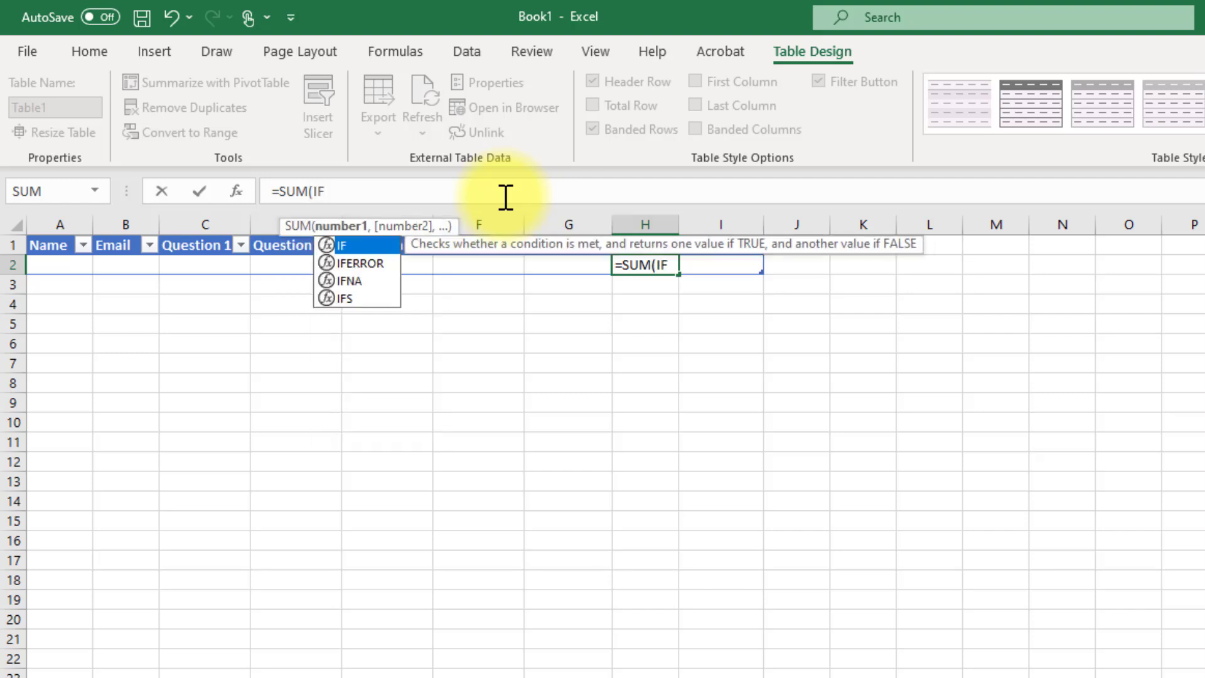
type("(")
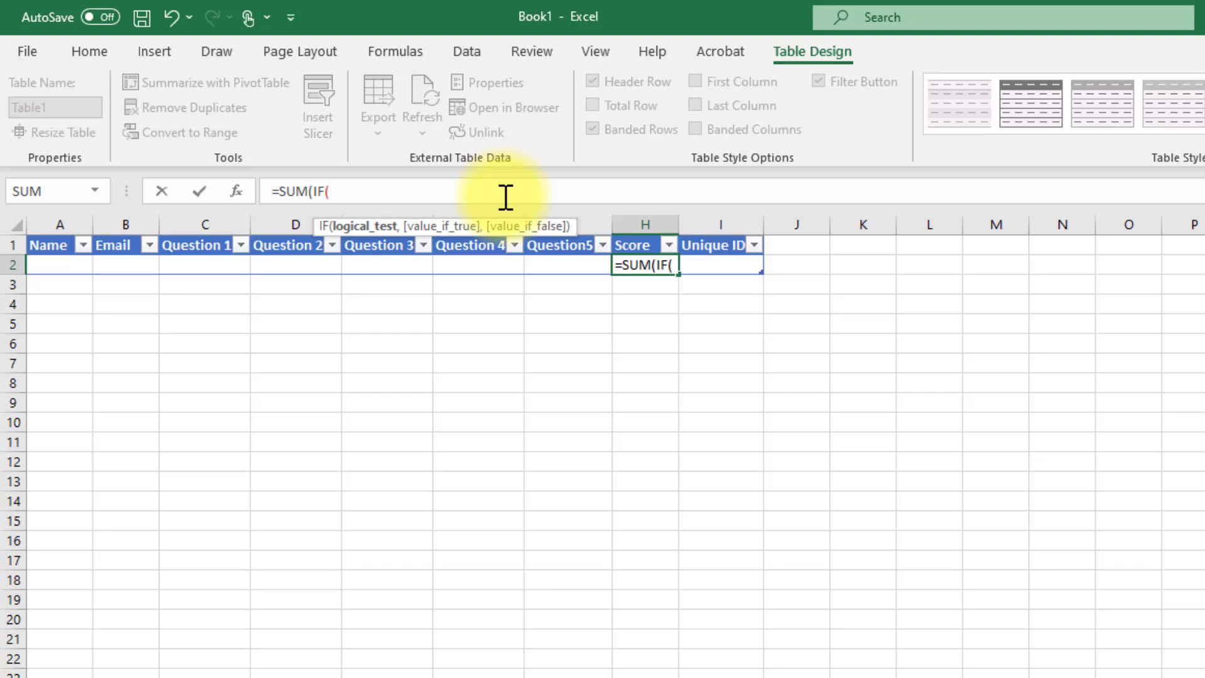
type("C2")
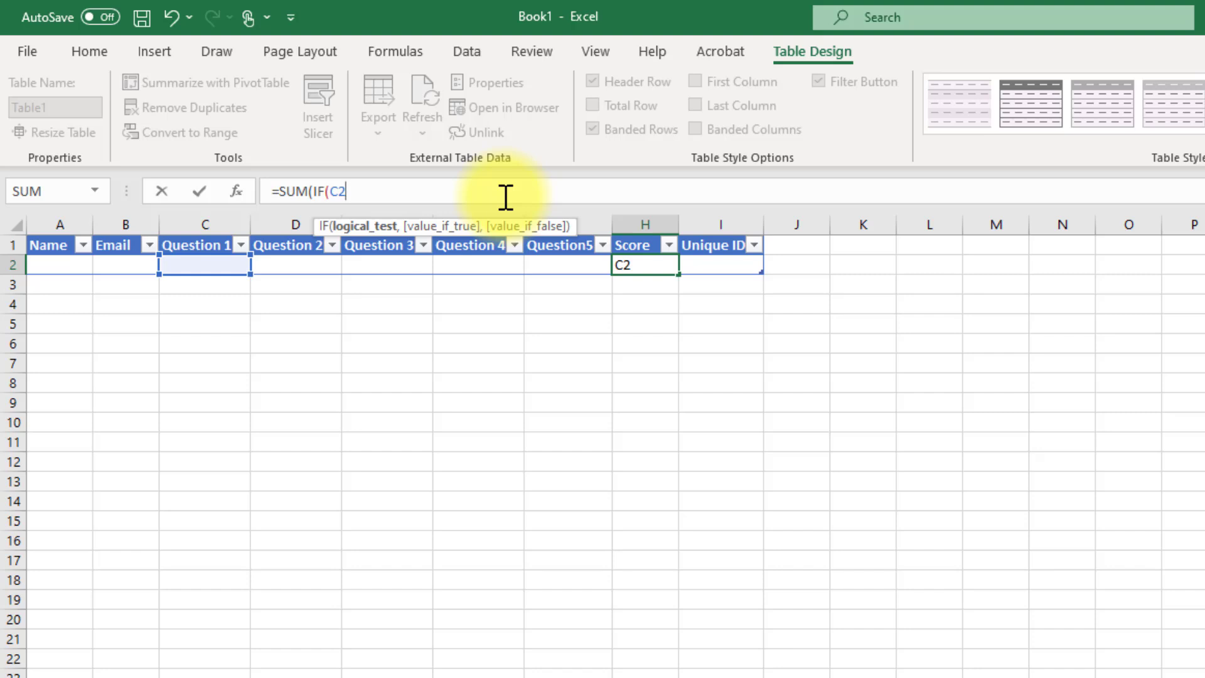
type("=")
type("\"ale")
key("BackSpace")
key("BackSpace")
key("BackSpace")
- Complete the first test as =SUM(IF(C2="Algeria", "20", "0"))+ in H2
type("Algeria\"")
type(", ")
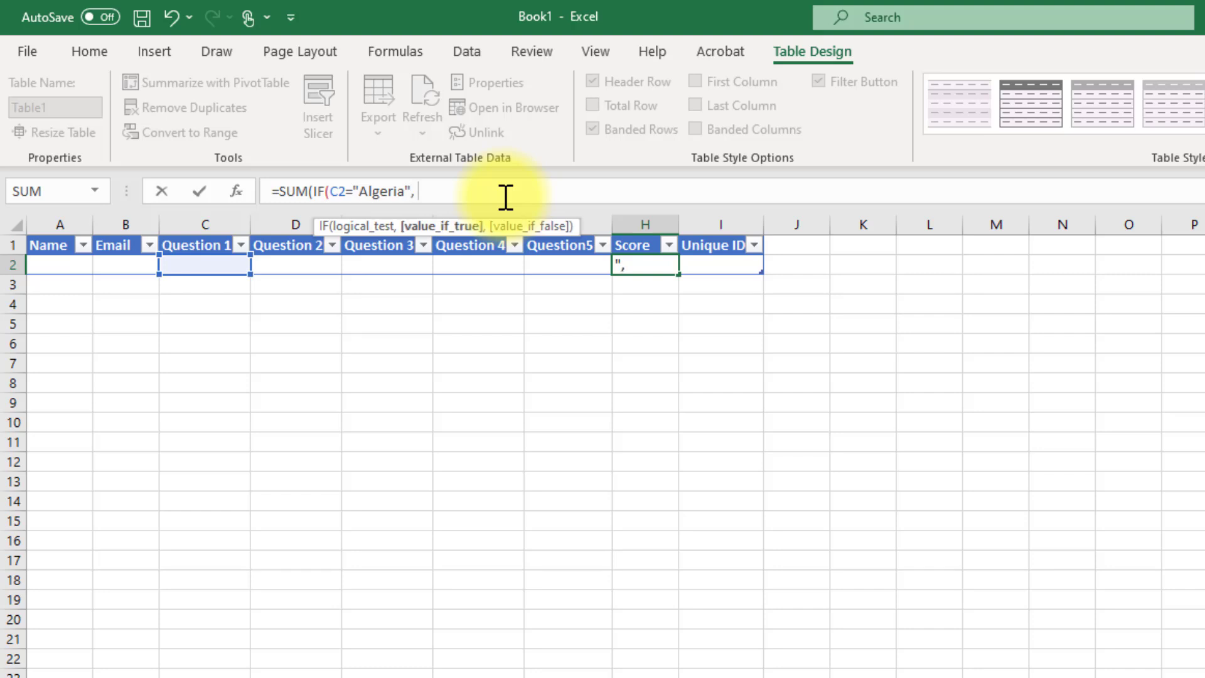
type("\"0")
key("BackSpace")
type("20\",")
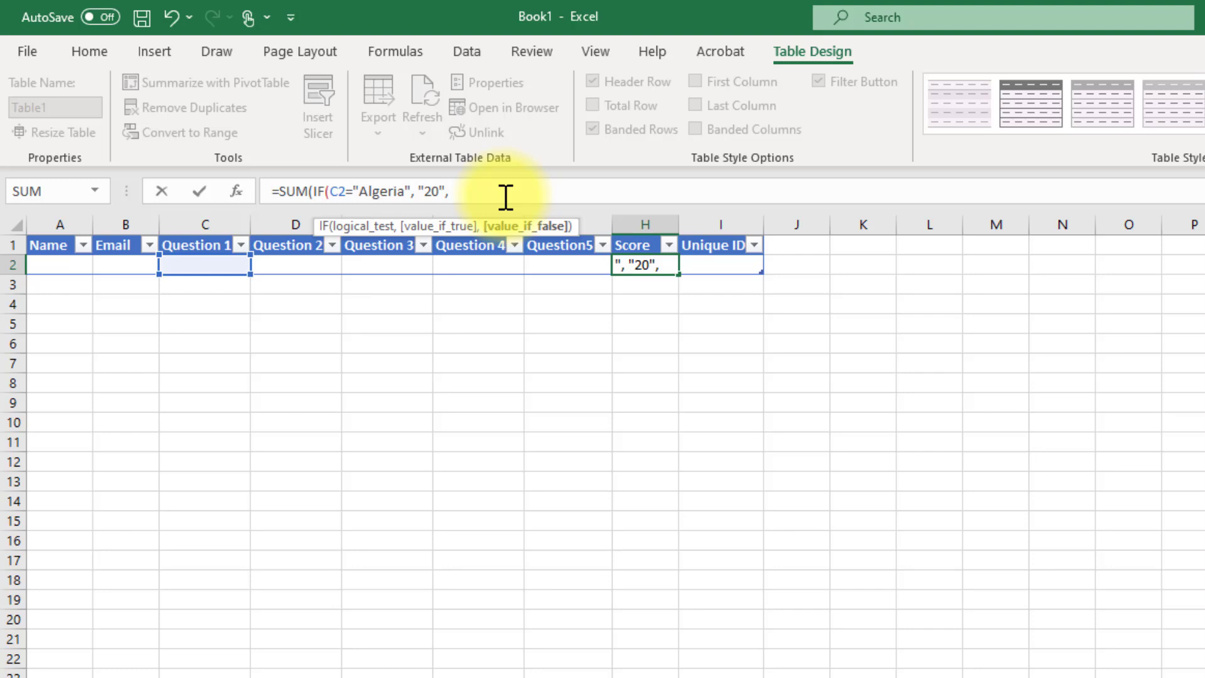
type(" \"0\"")
type("))")
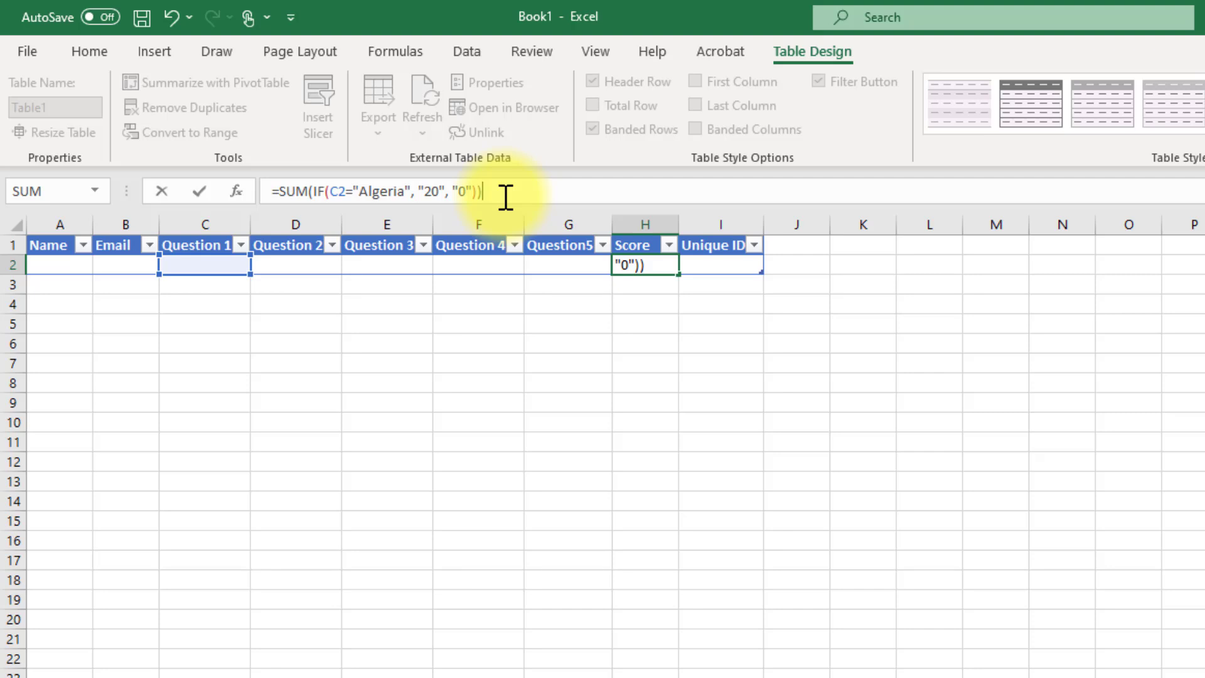
type("+")
- Append +(IF(D2="Elijah Wood", "20", "0"))+ to the H2 formula and enter it
type("(IF")
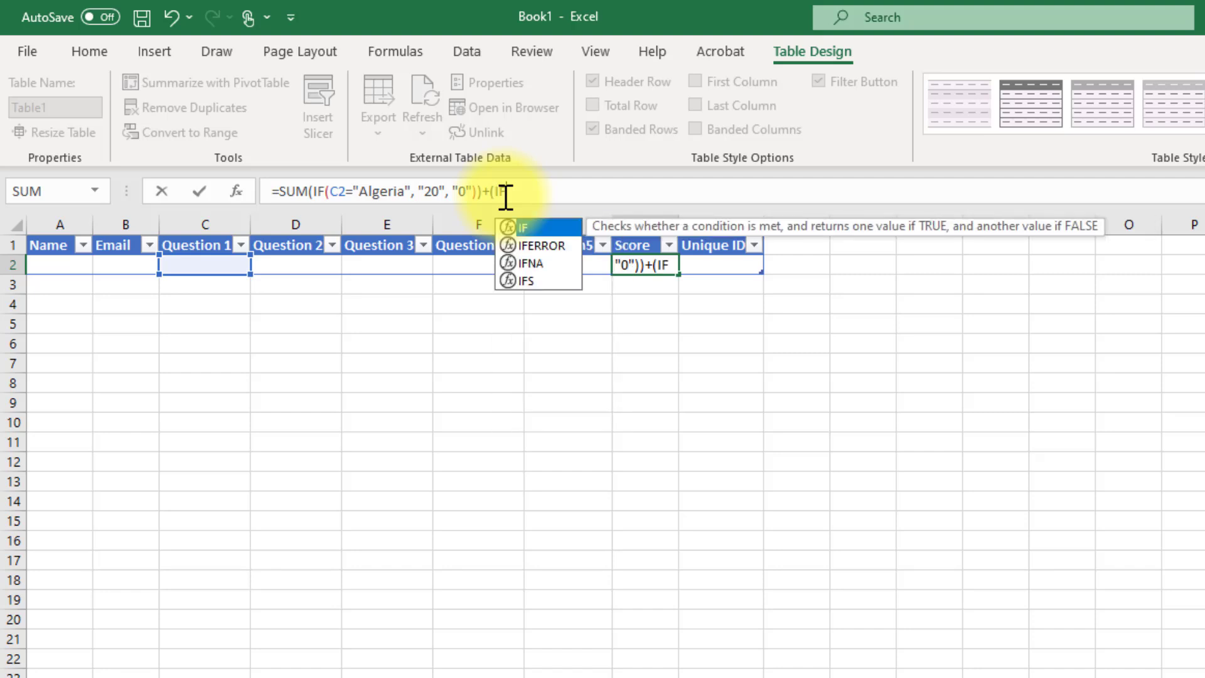
type("(")
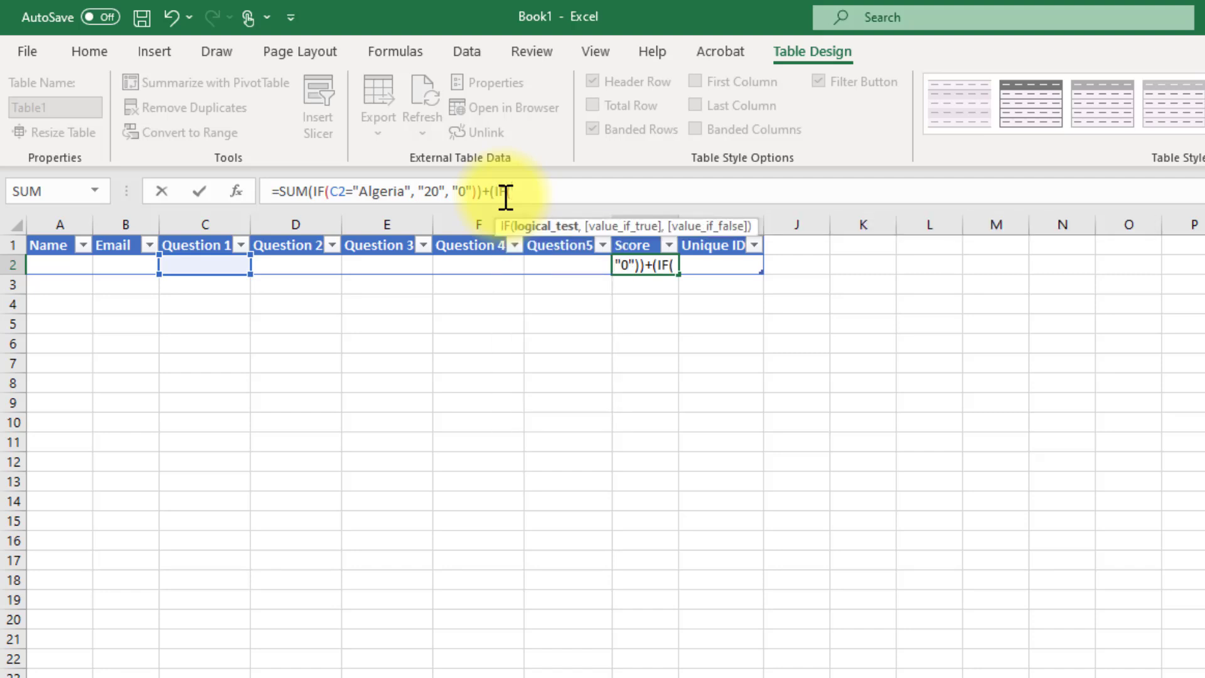
type("D2")
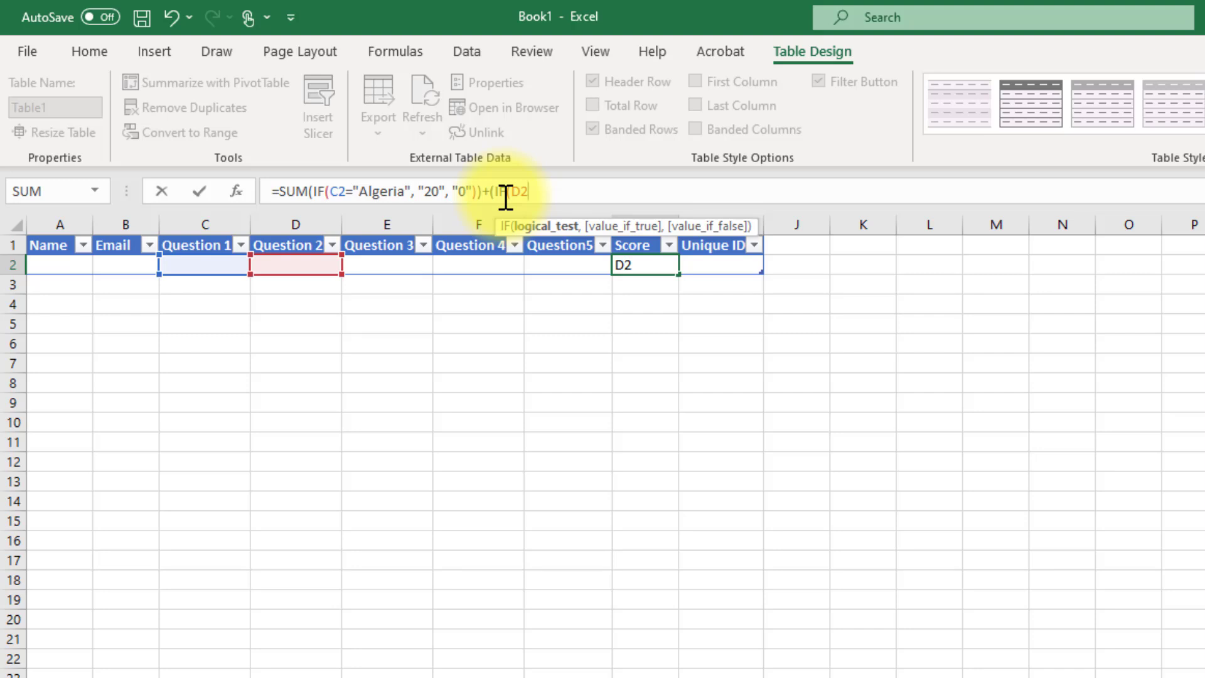
type("=")
key("alt+Tab")
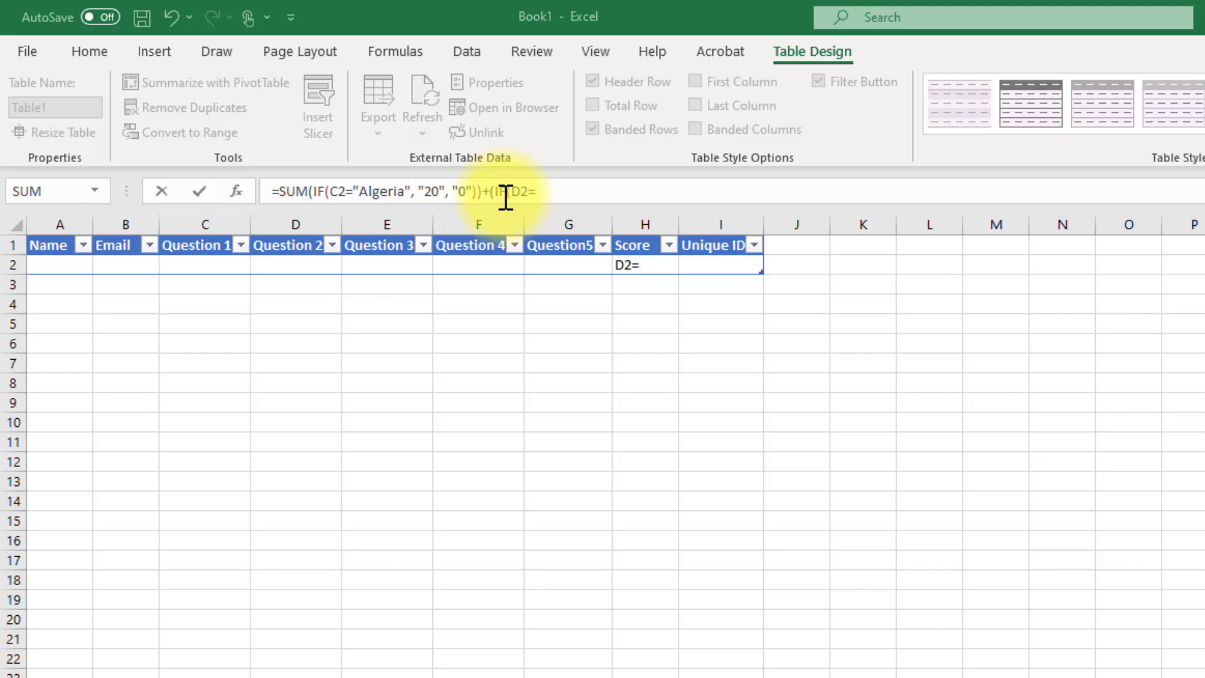
left_click(558, 192)
type("\"Elijah Wood\", ")
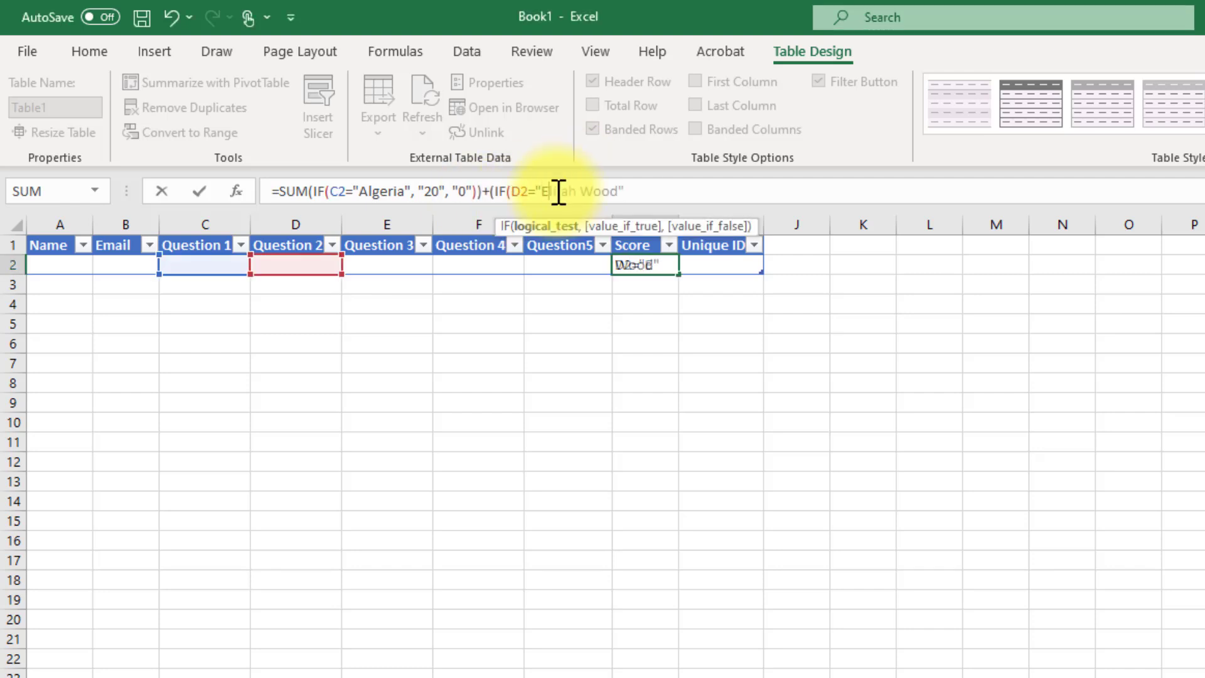
type("\"20")
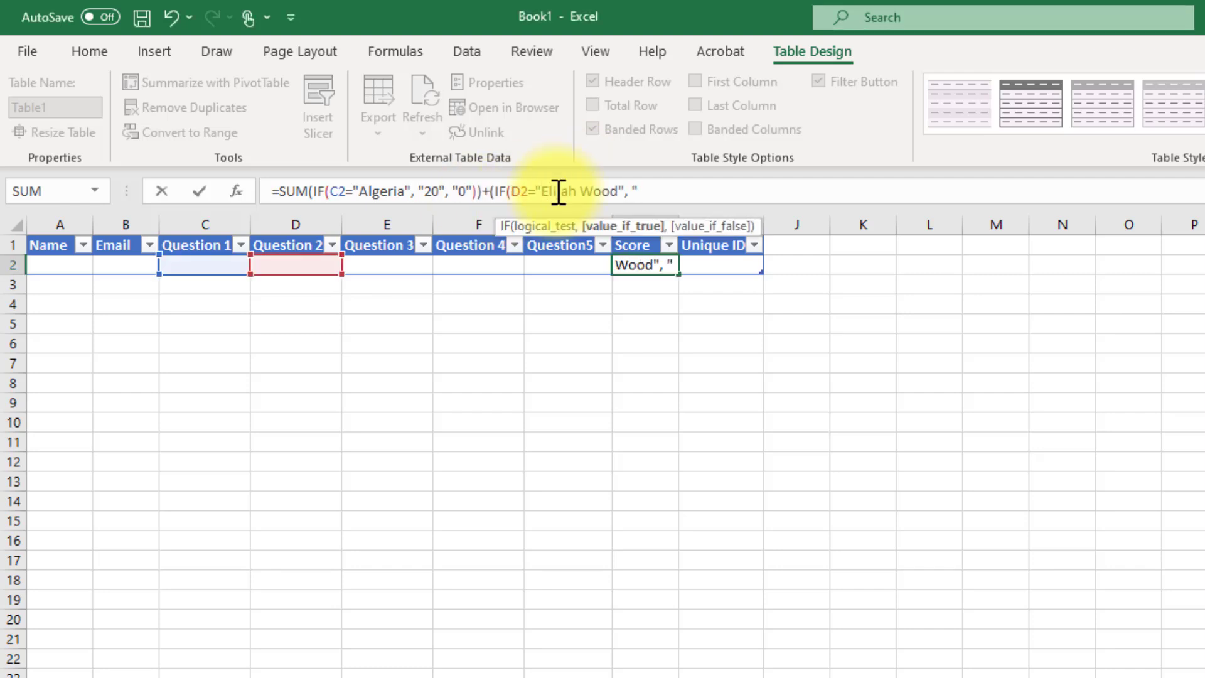
type("\", ")
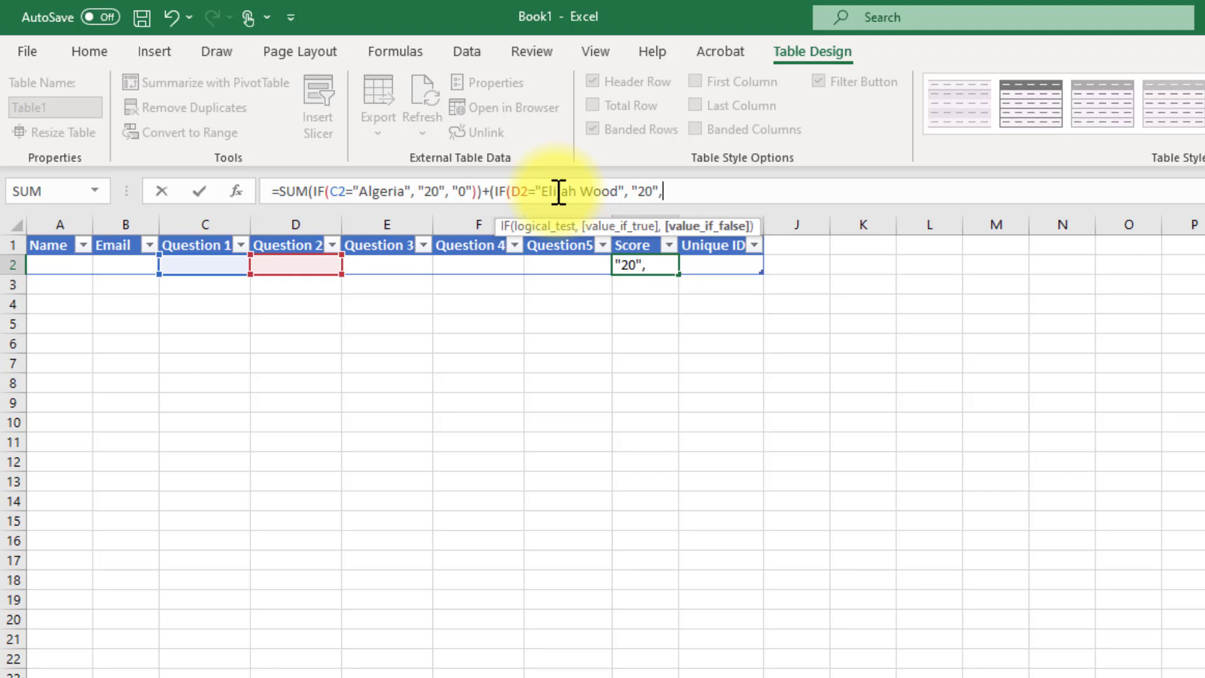
type("\"0\"))")
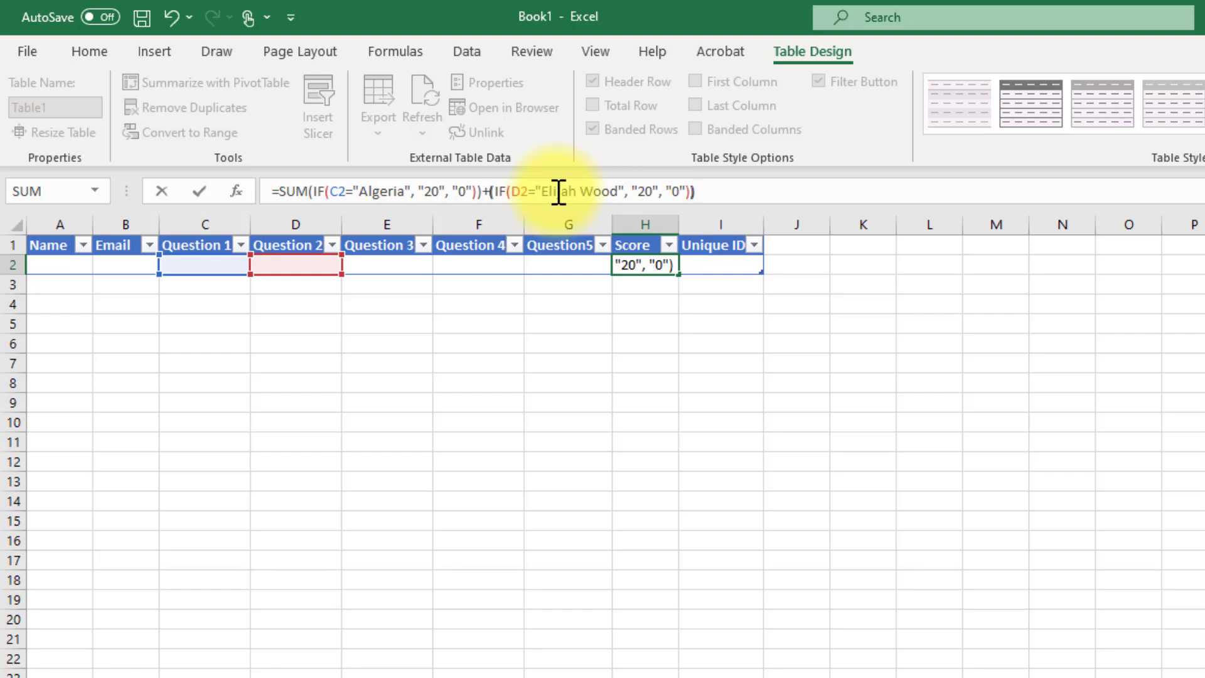
type("+")
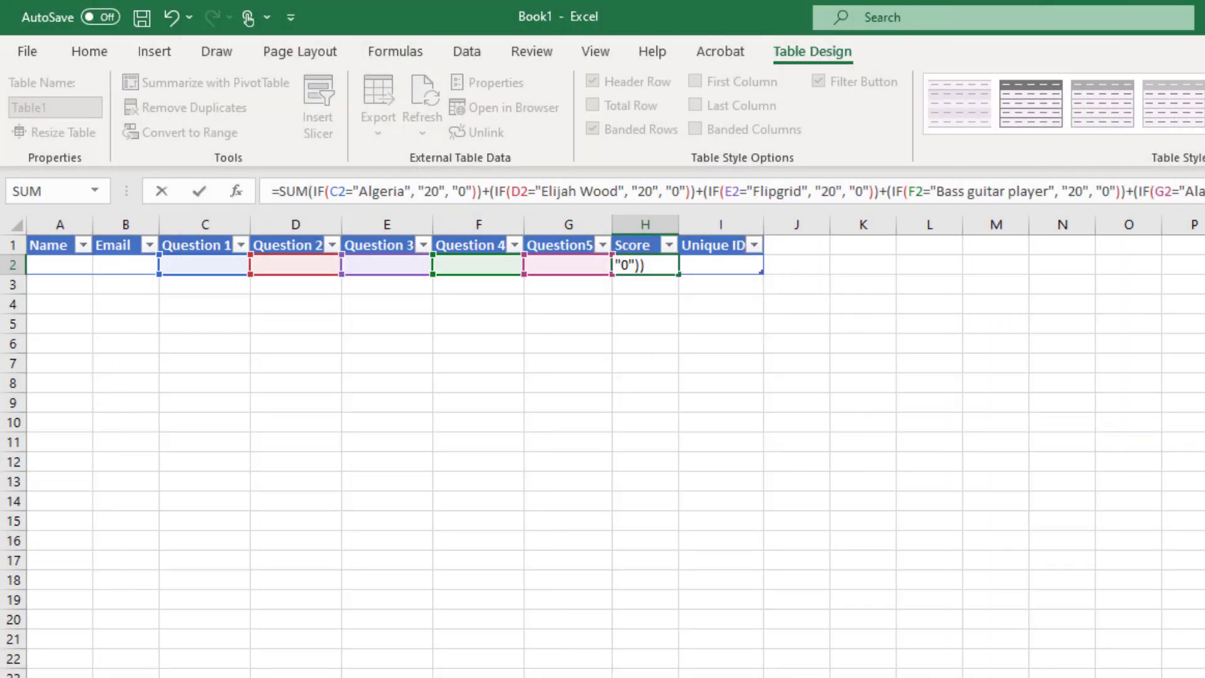
key("Return")
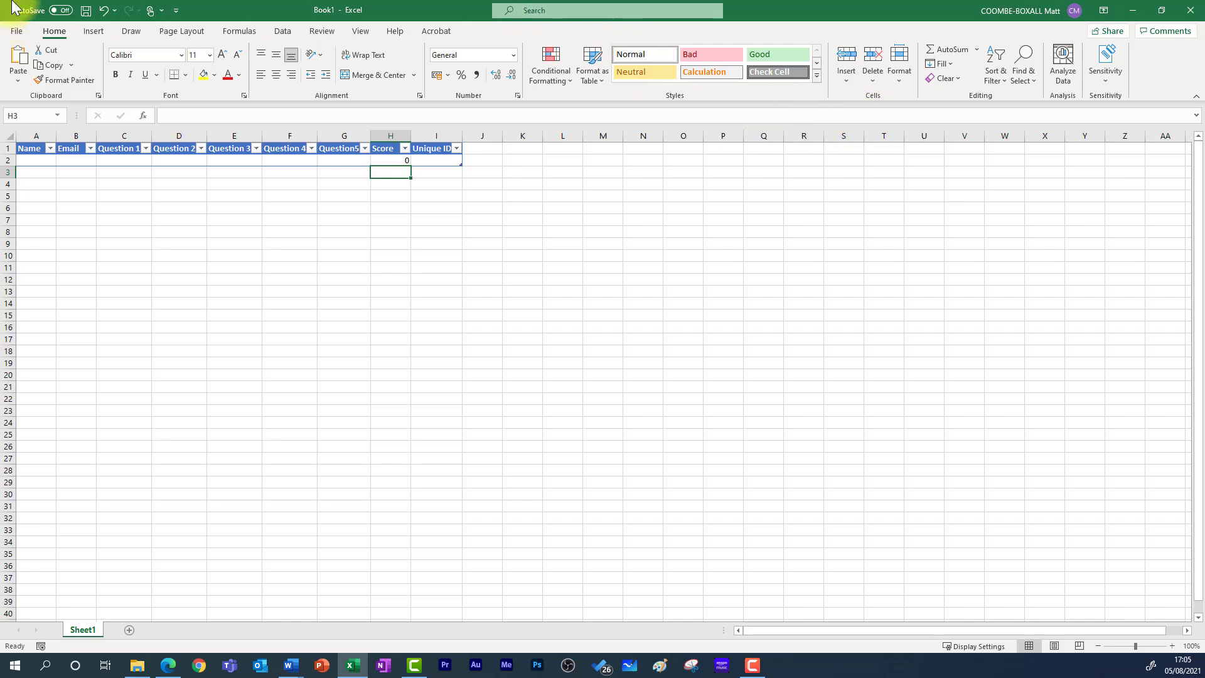
- Save the Excel results workbook under the name 'Power automate tutorial'
left_click(25, 32)
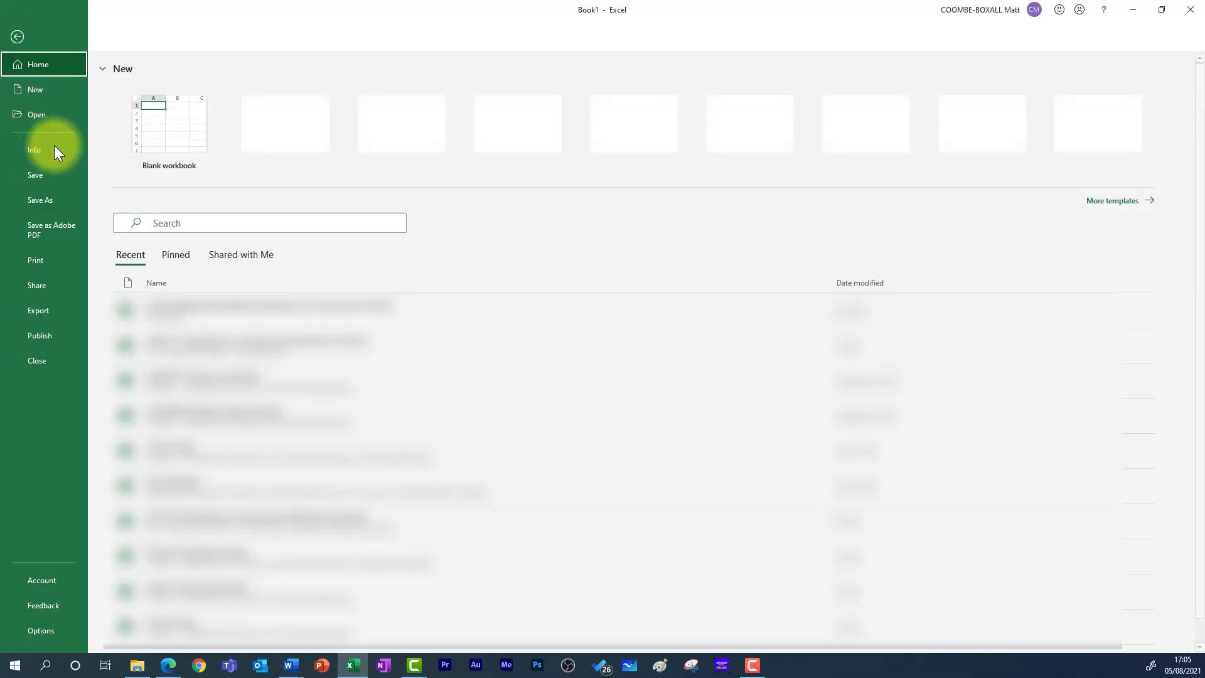
left_click(44, 201)
left_click(162, 285)
type("Power automate tutorial")
key("Return")
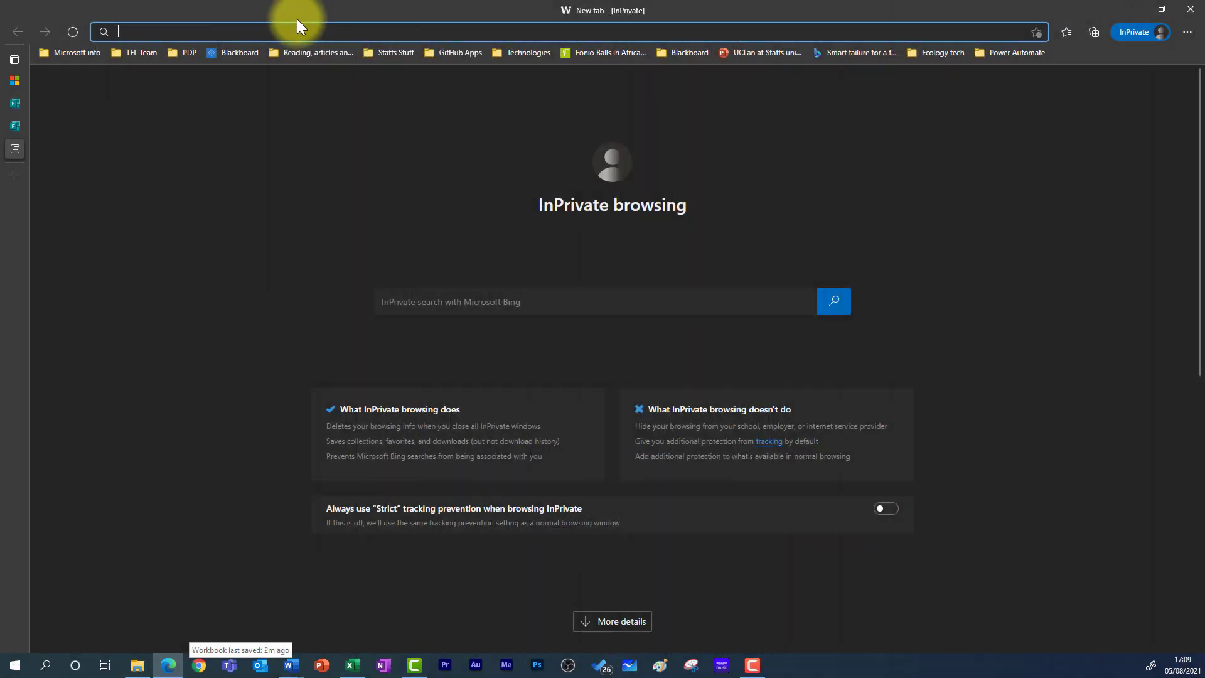
- Load flow.microsoft.com and show the My flows list of cloud flows
type("flow")
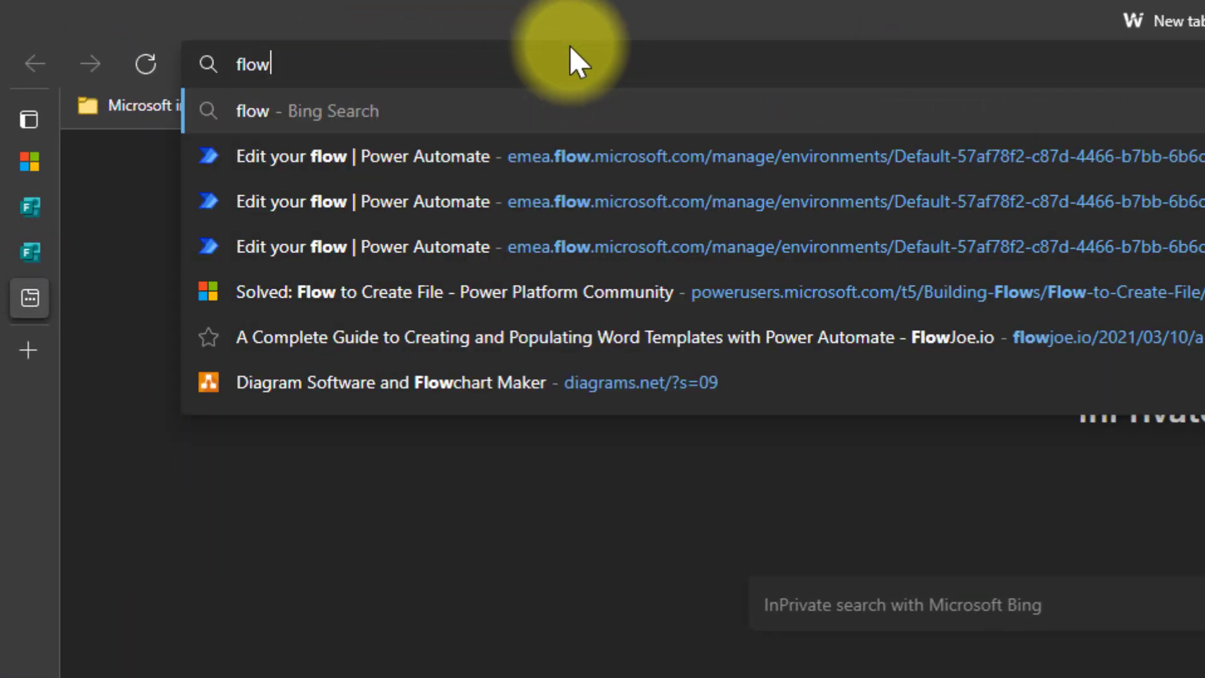
type(".microsoft.com")
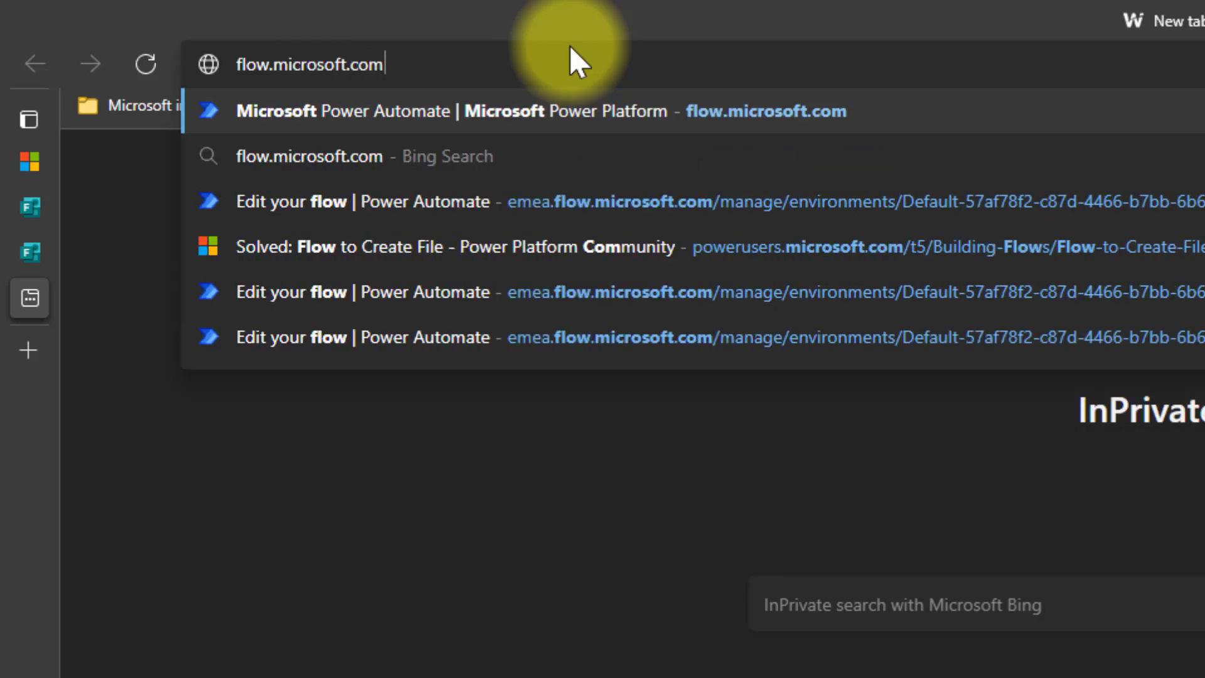
key("Return")
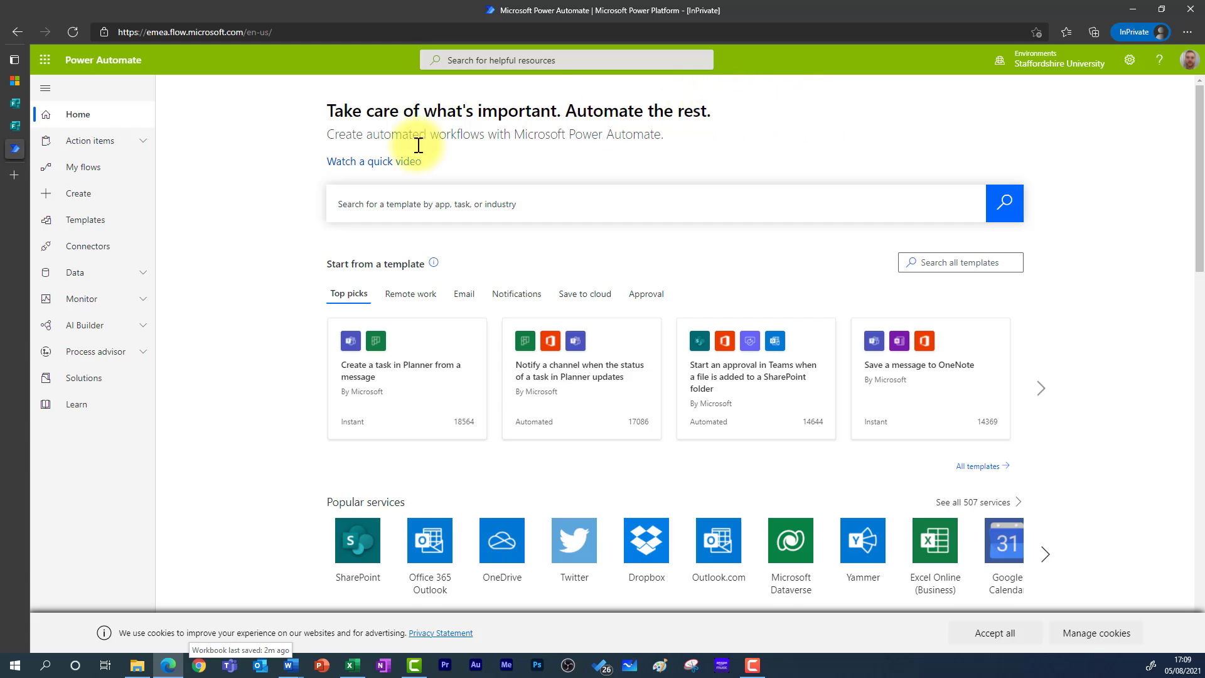
left_click(112, 173)
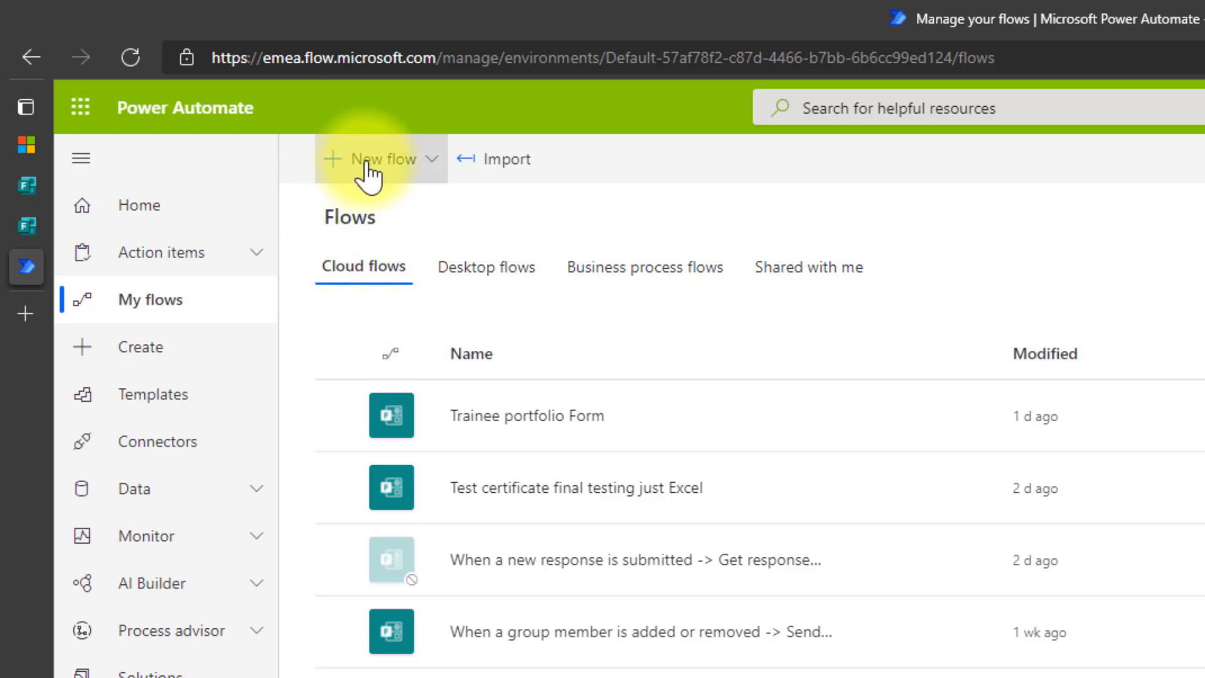
- Start a new automated cloud flow named 'Power Automate certificate tutorial'
left_click(366, 165)
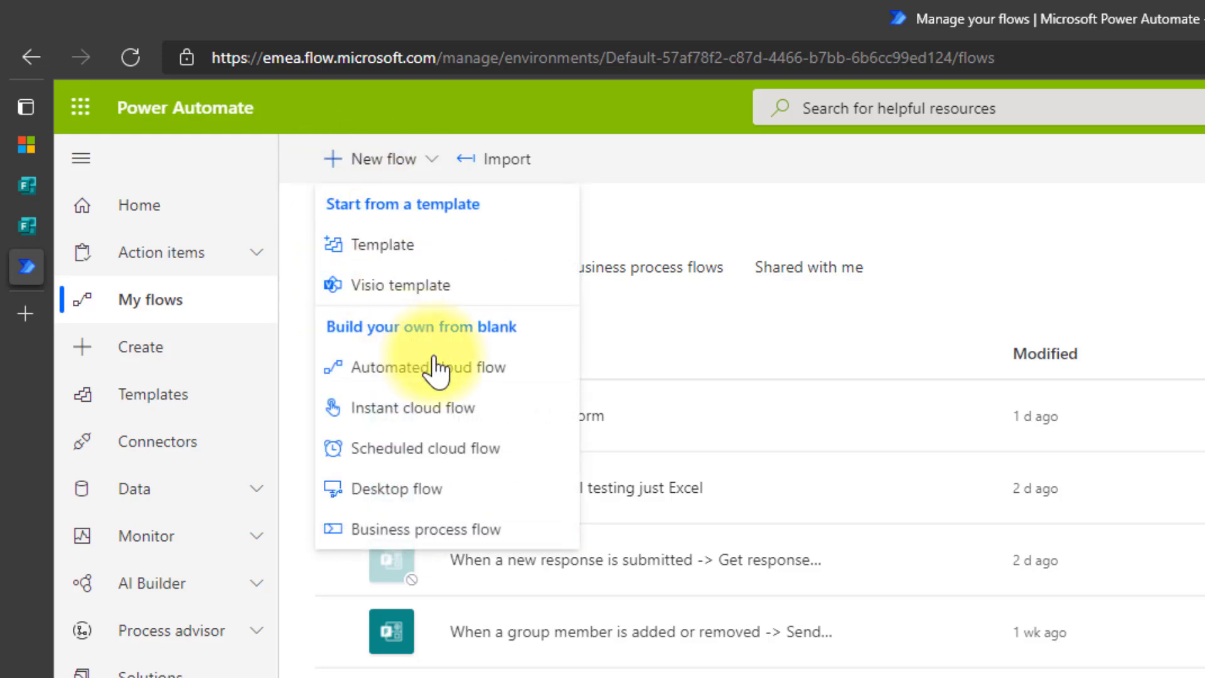
left_click(510, 384)
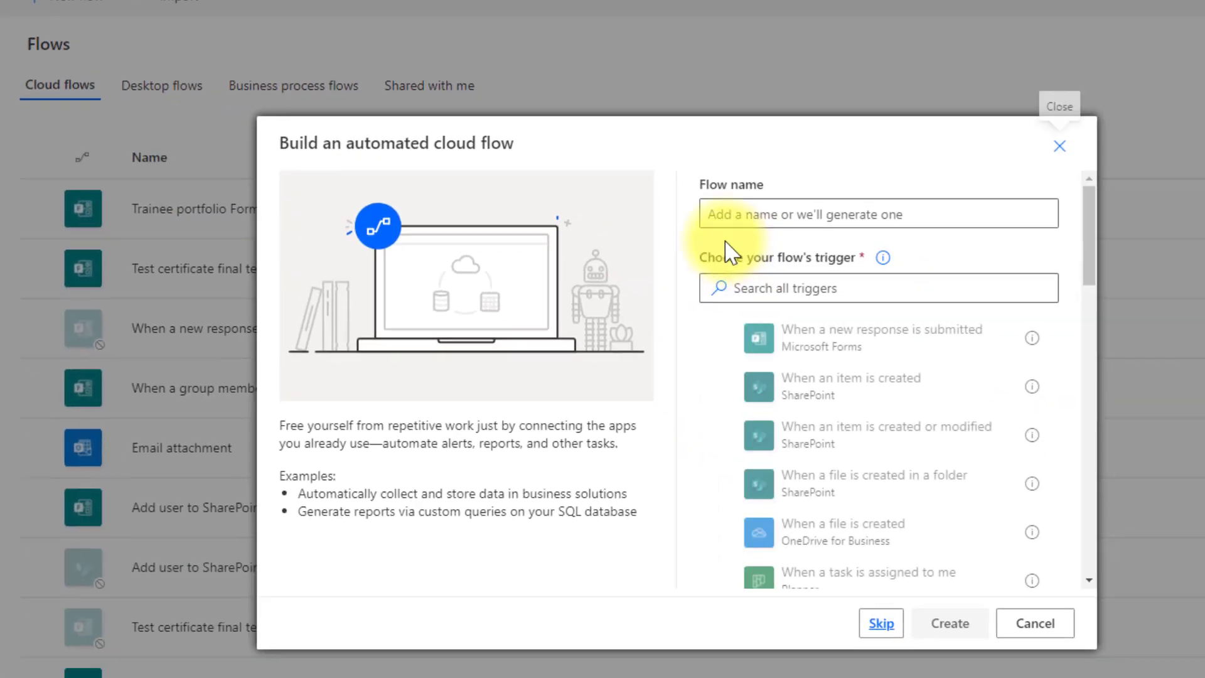
left_click(1113, 389)
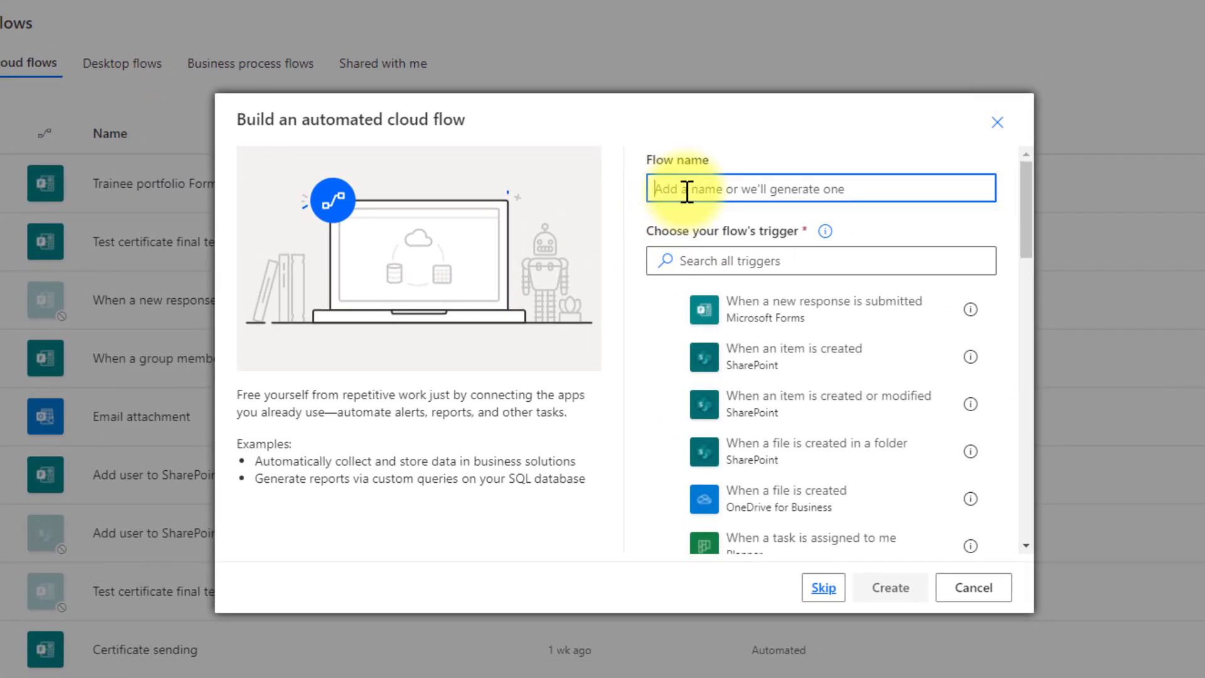
type("Power Aut")
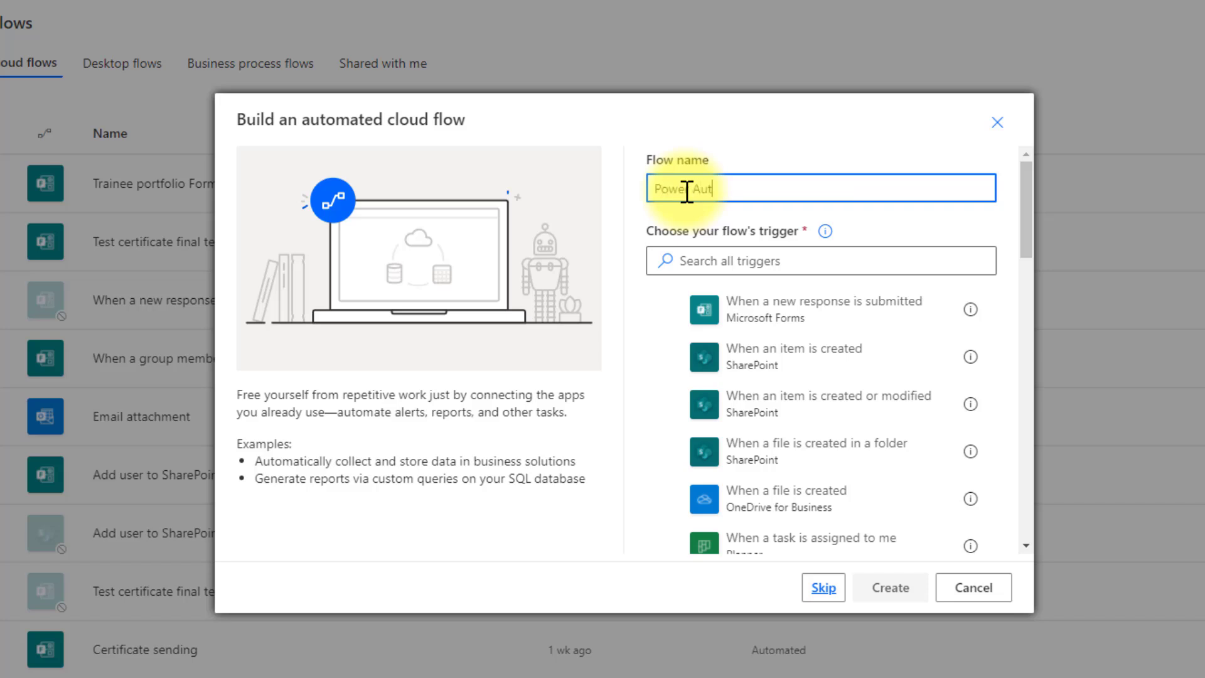
type("omate certificate tut")
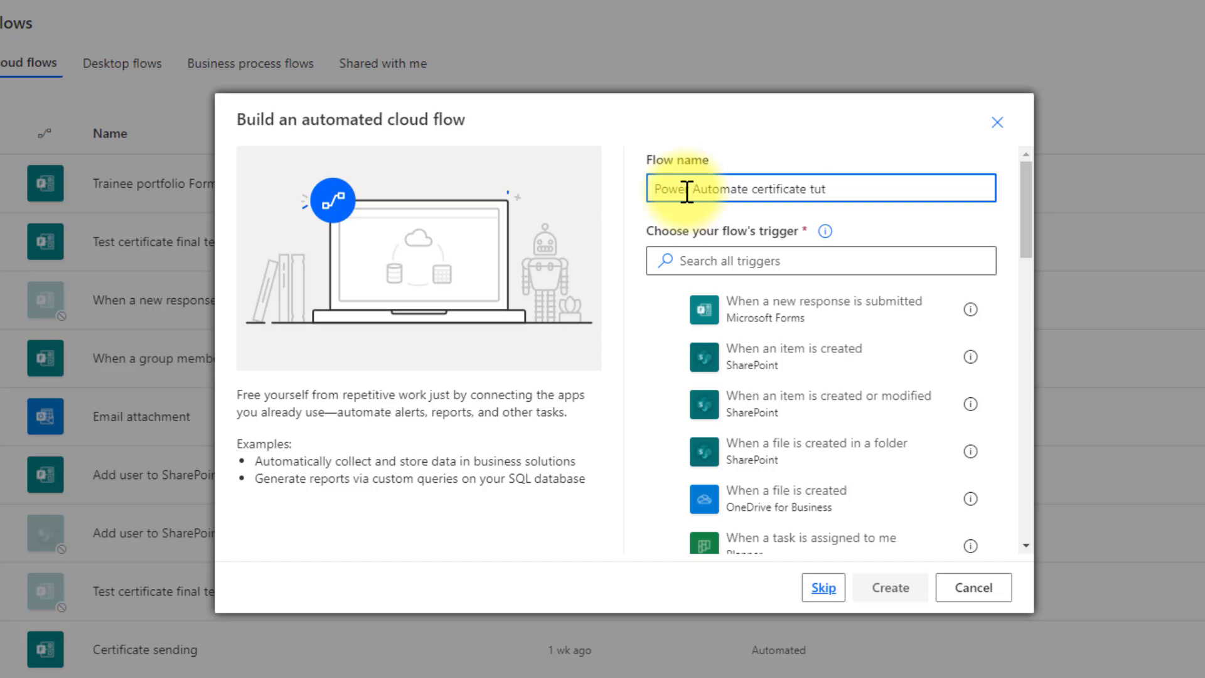
type("orial")
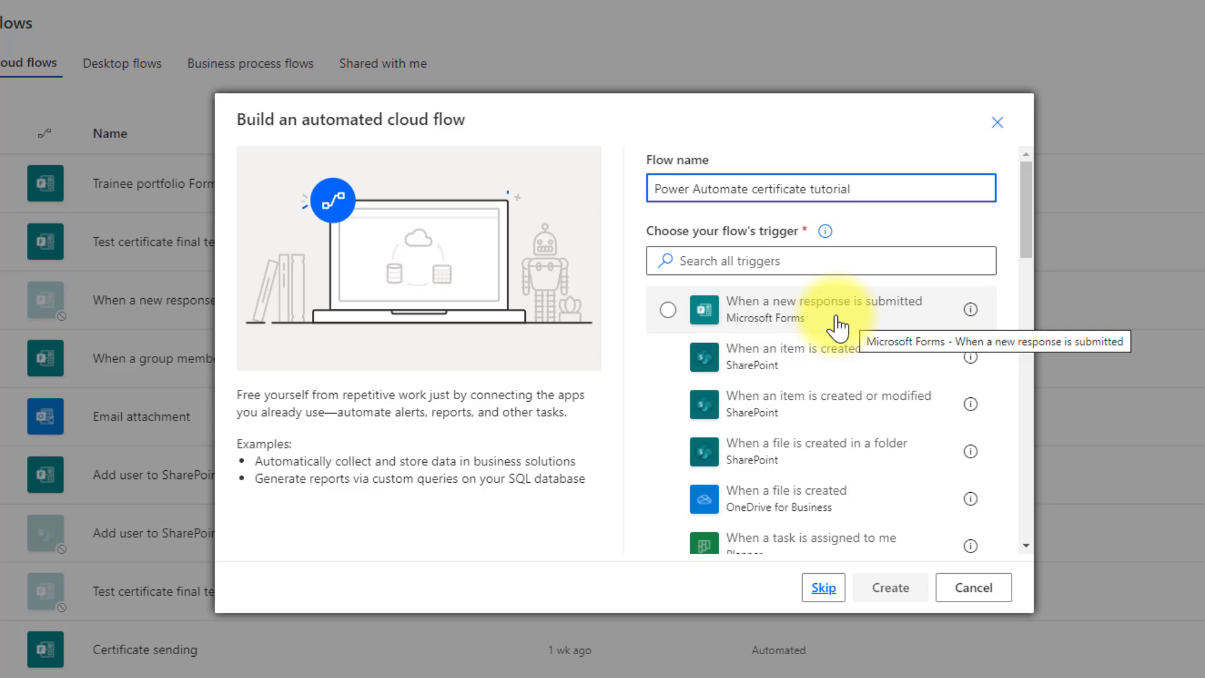
- Choose the Microsoft Forms 'When a new response is submitted' trigger and create the flow
left_click(681, 260)
type("when a ")
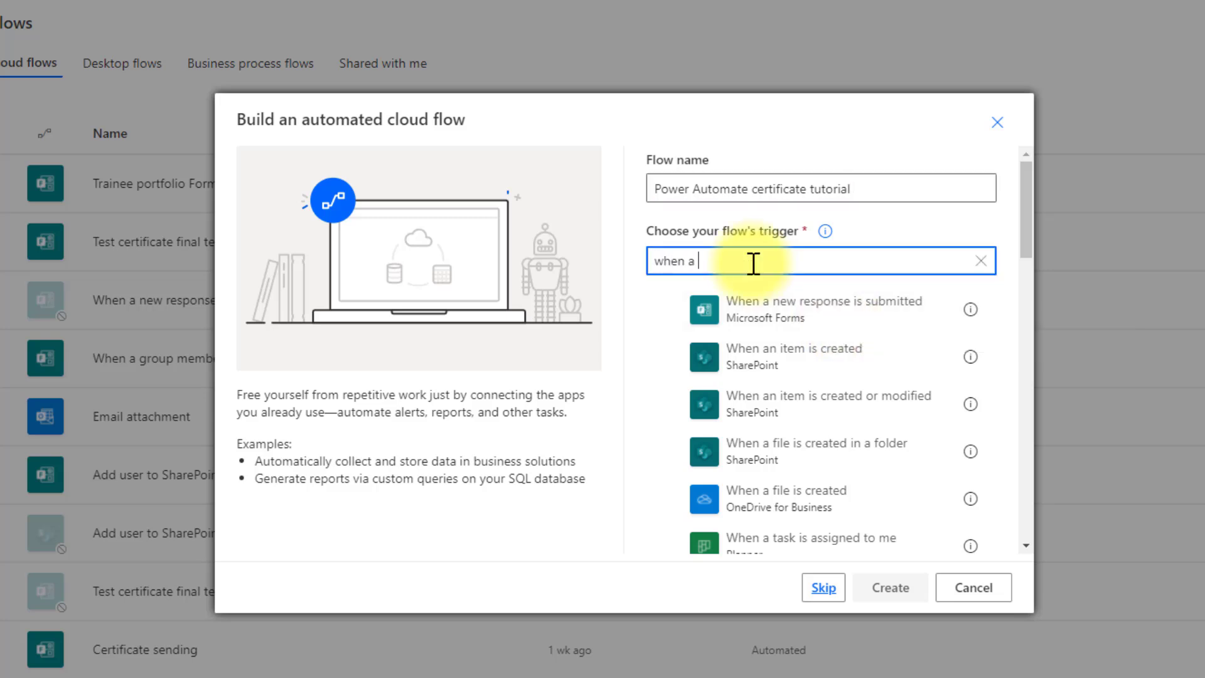
type("new response")
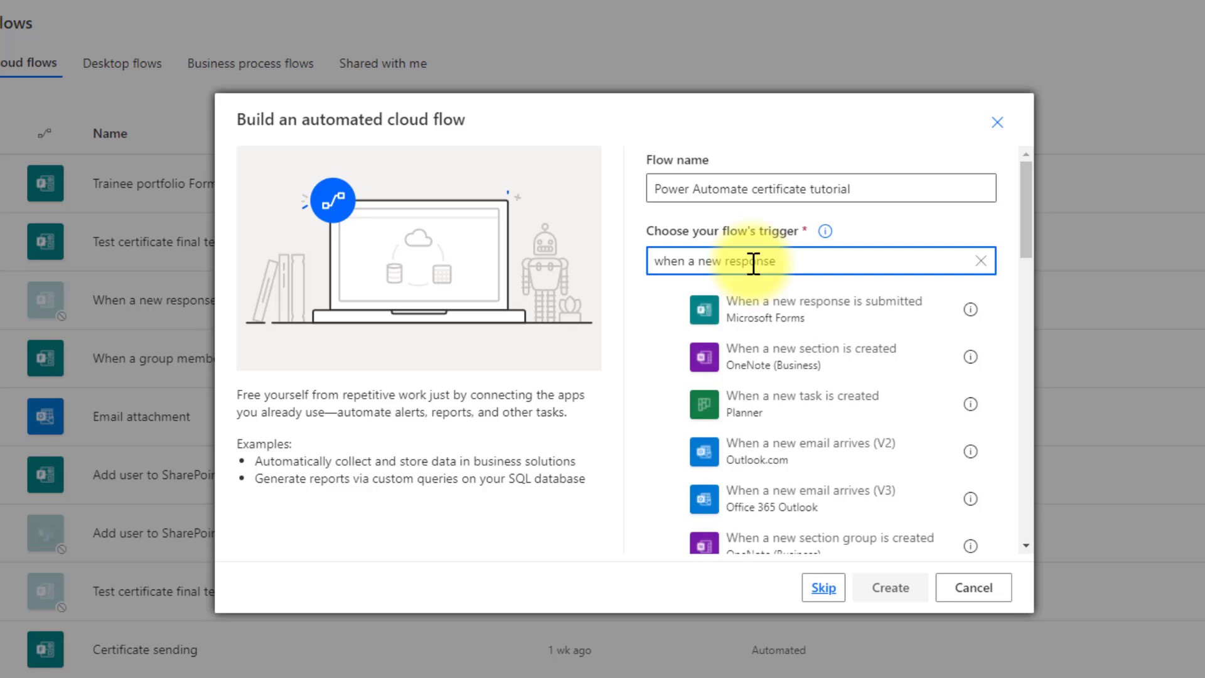
left_click(827, 317)
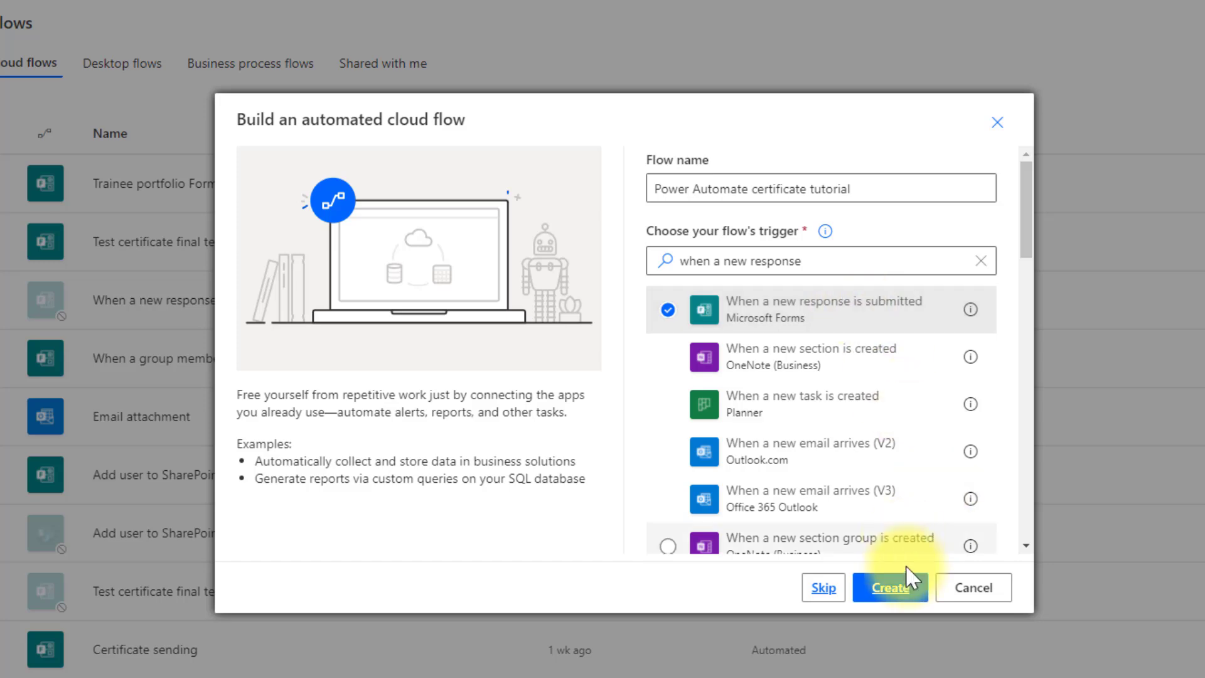
left_click(879, 593)
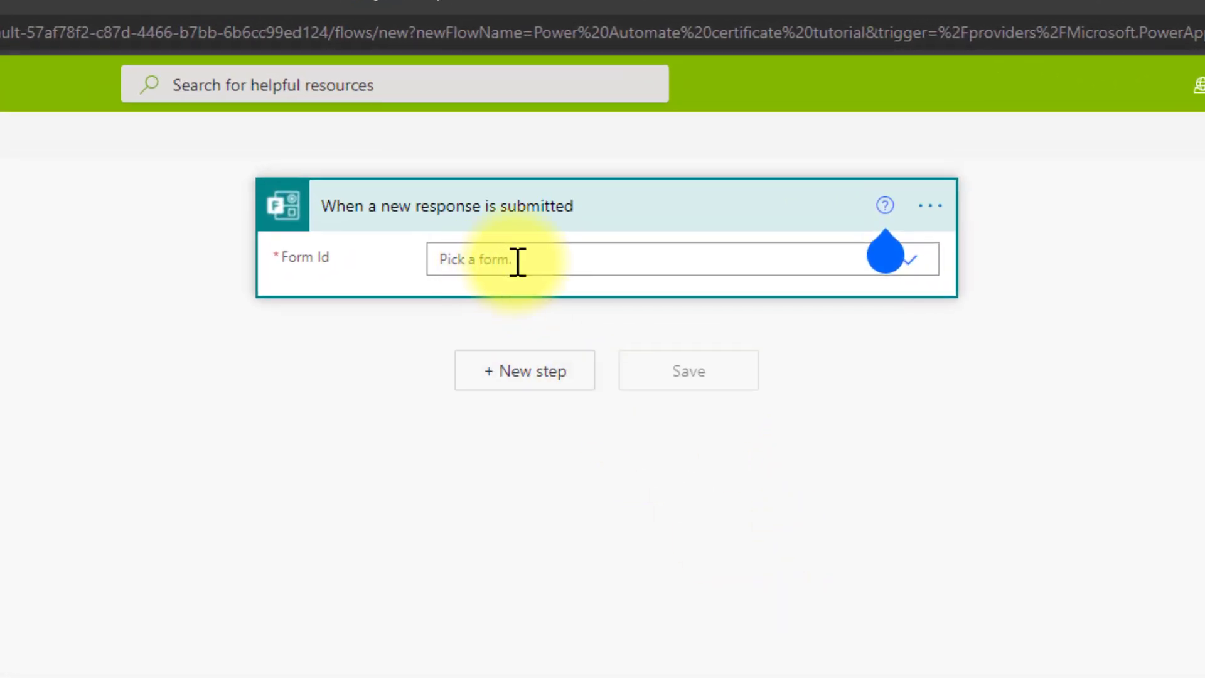
- Set the trigger's Form Id to the tutorial quiz, then add a new step
left_click(517, 262)
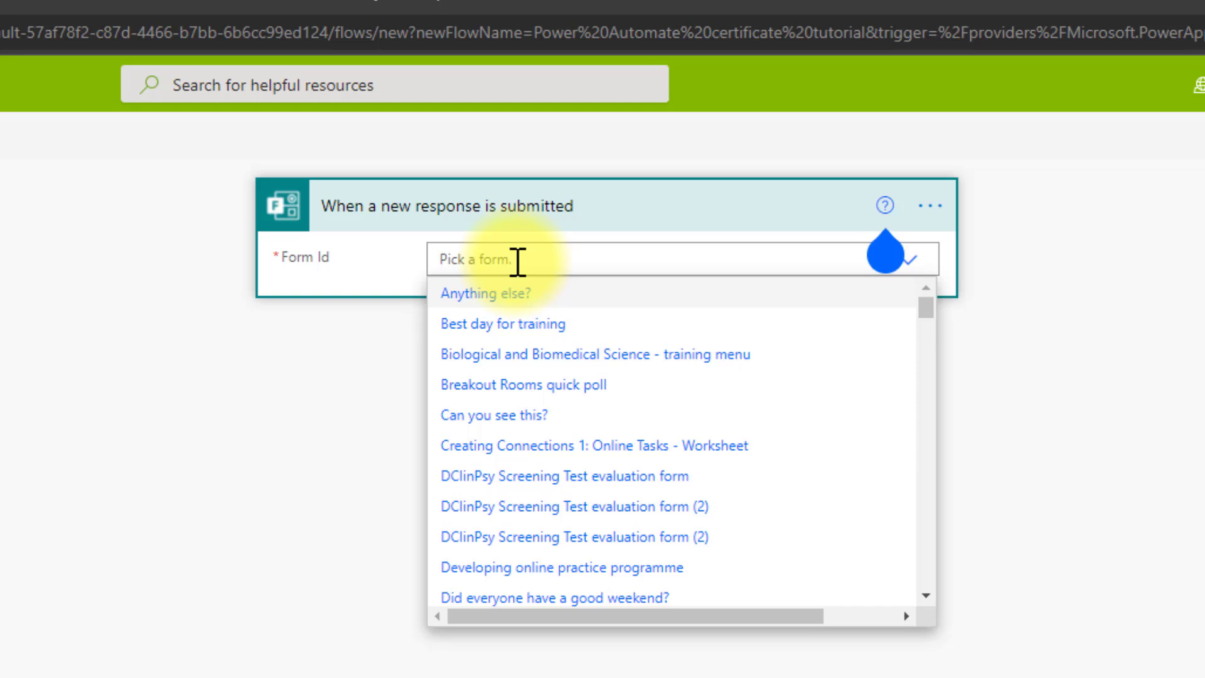
scroll(570, 519, "down", 6)
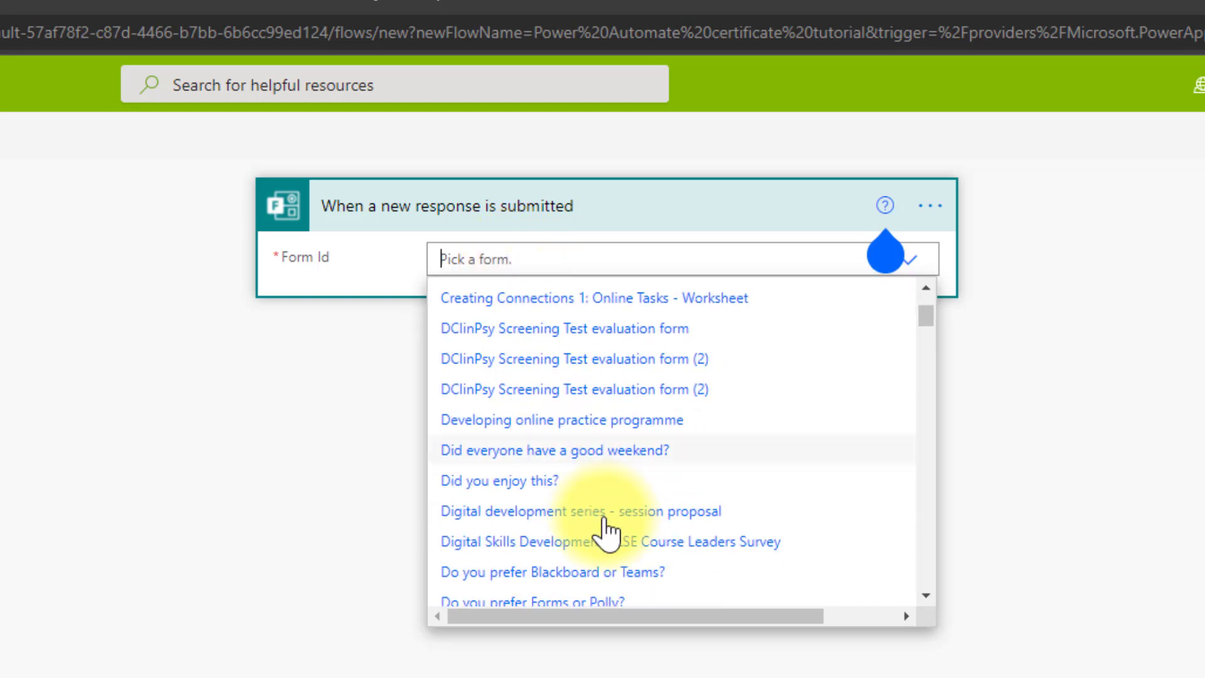
scroll(602, 539, "down", 15)
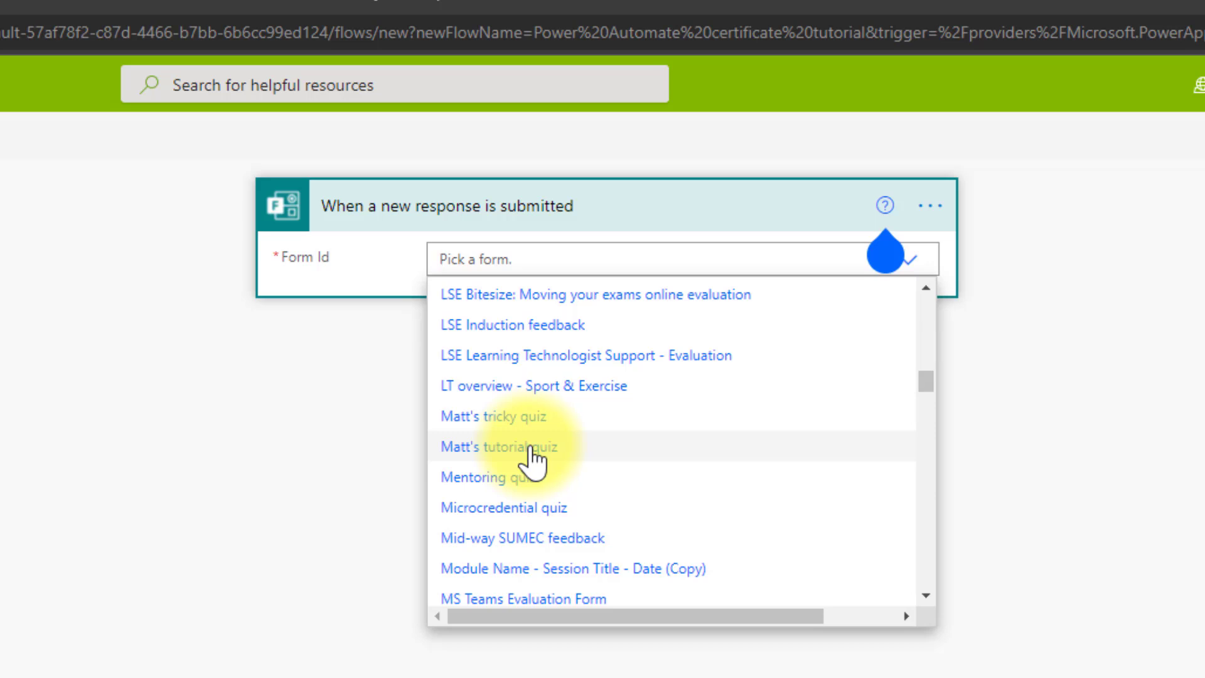
left_click(532, 449)
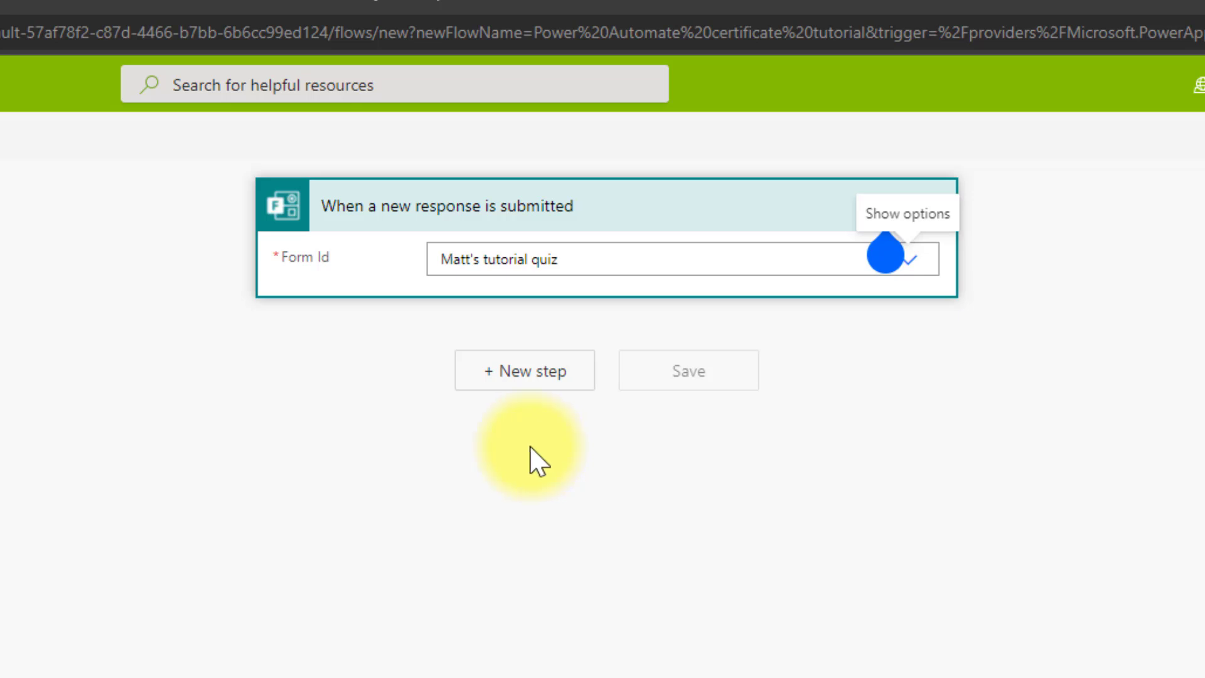
left_click(526, 388)
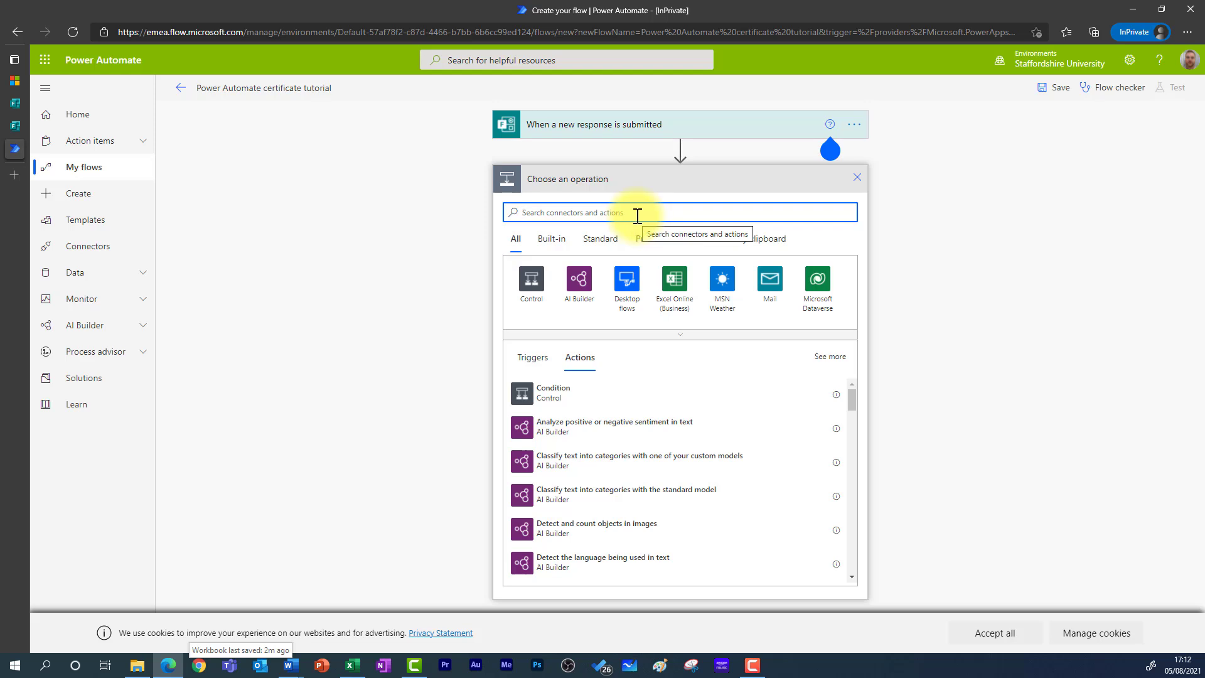
- Add a Get response details action with the tutorial quiz as its form
type("get resp")
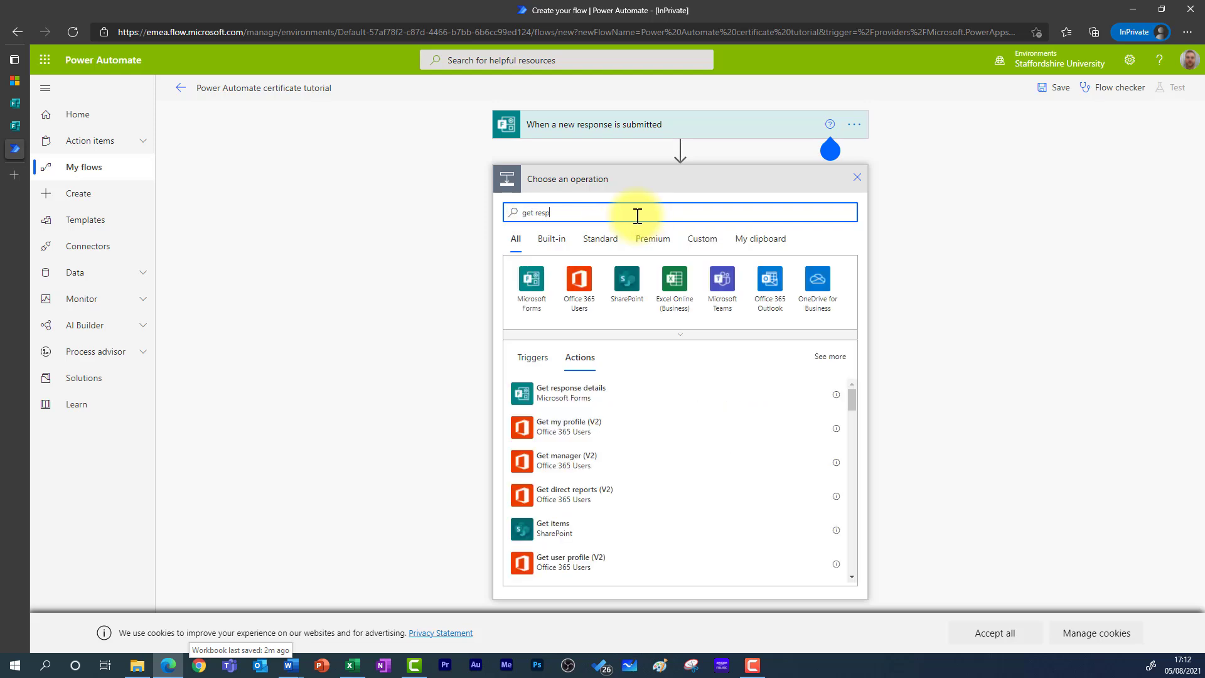
type("onses detail")
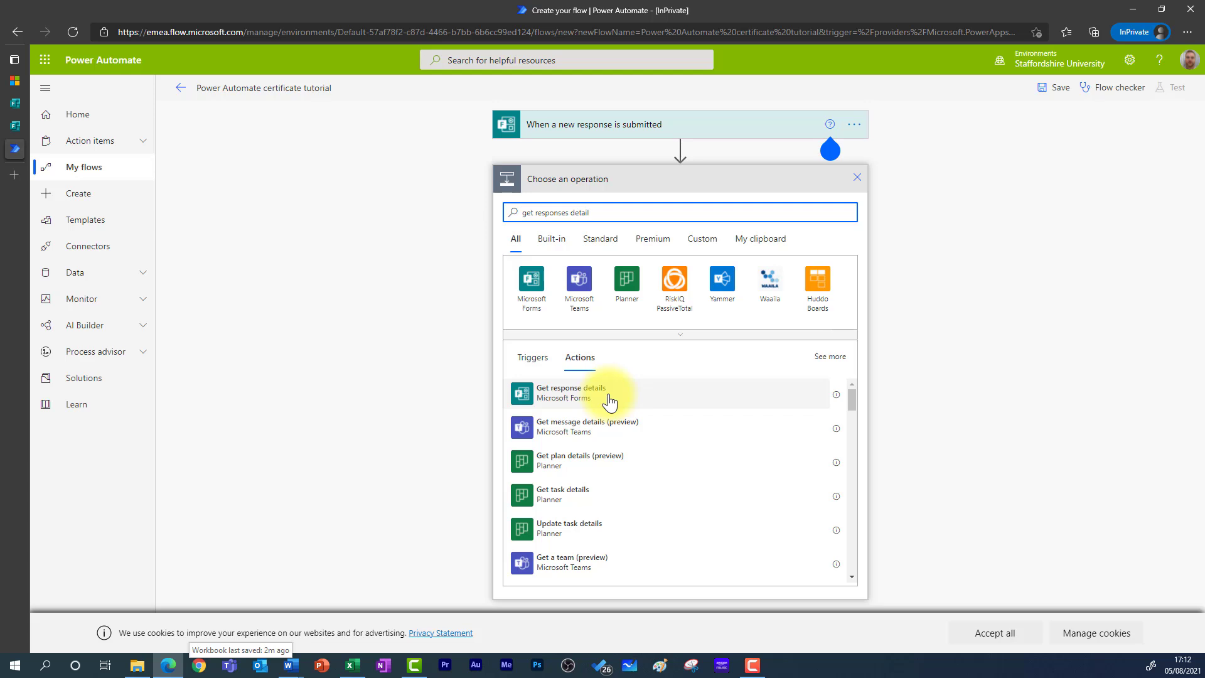
left_click(609, 402)
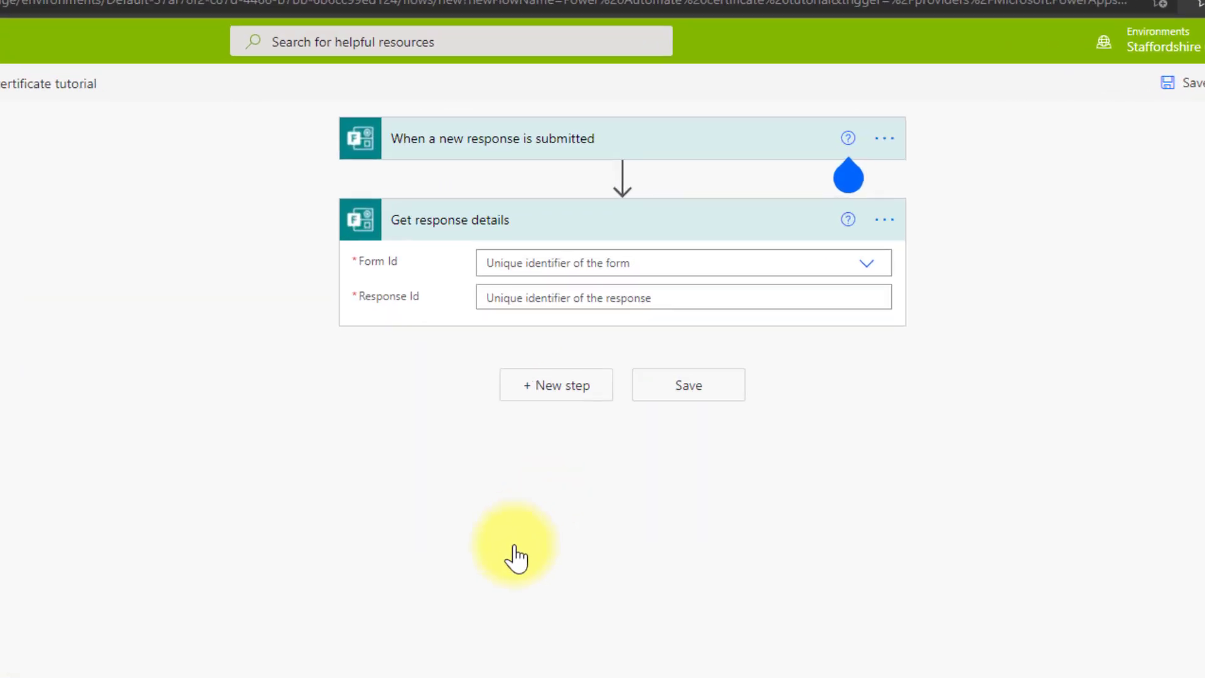
left_click(545, 263)
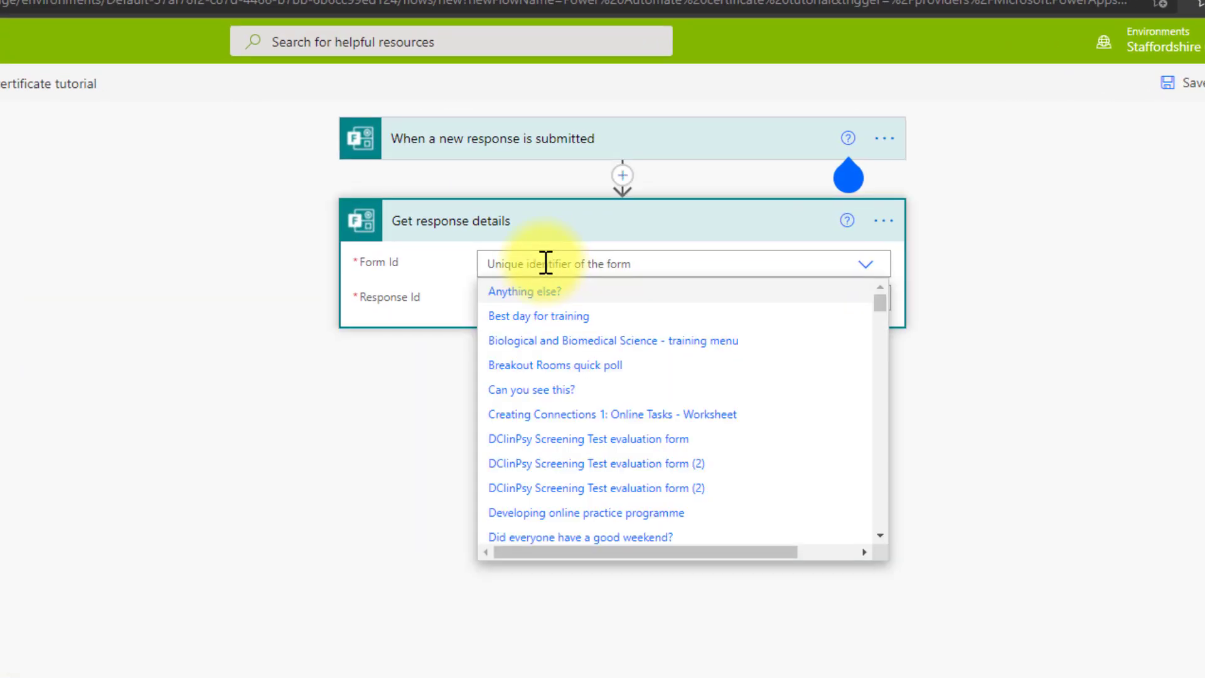
scroll(596, 461, "down", 5)
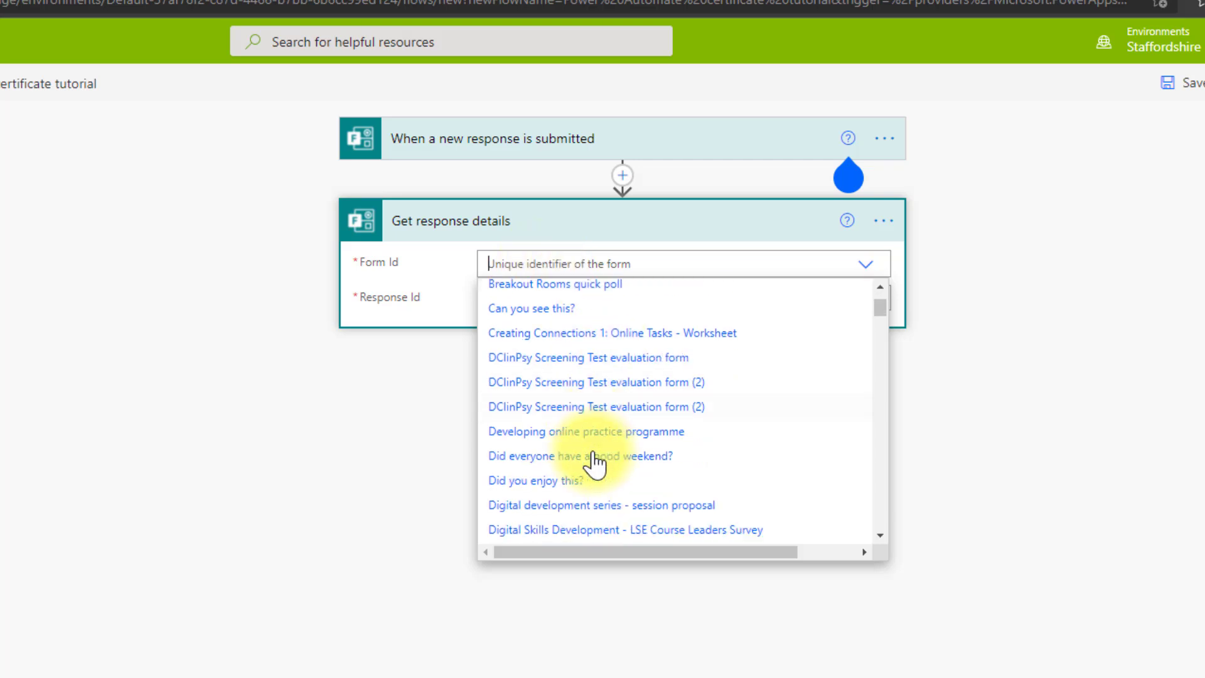
scroll(596, 461, "down", 12)
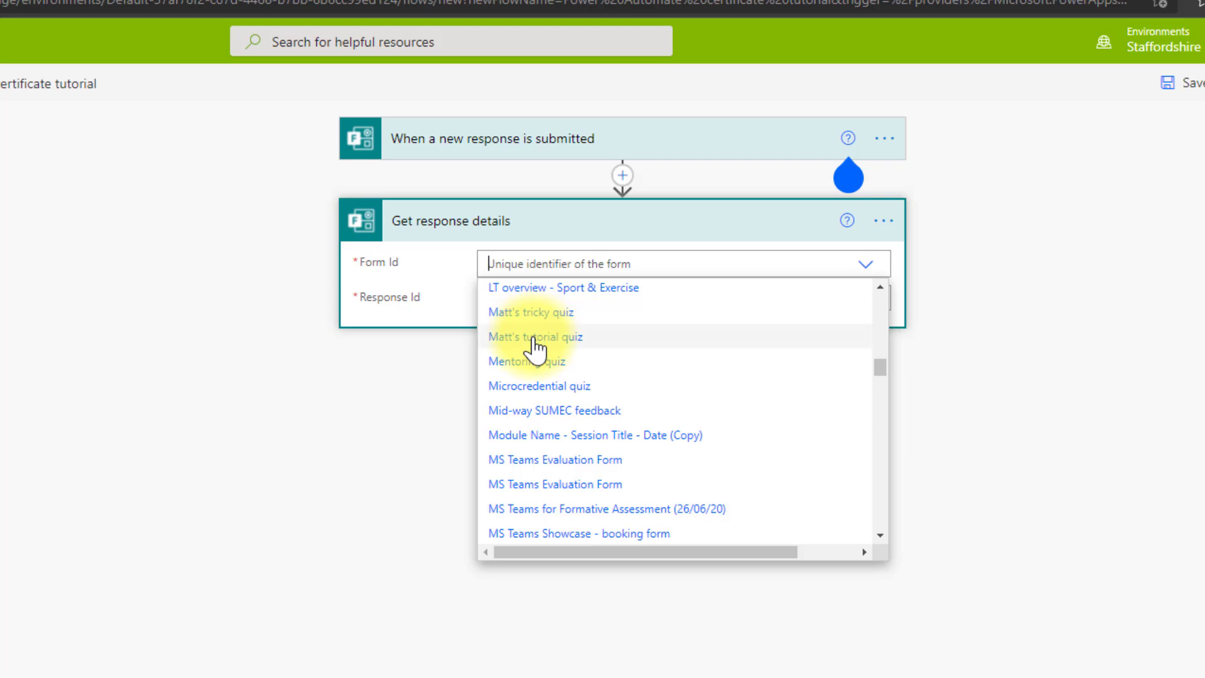
left_click(532, 338)
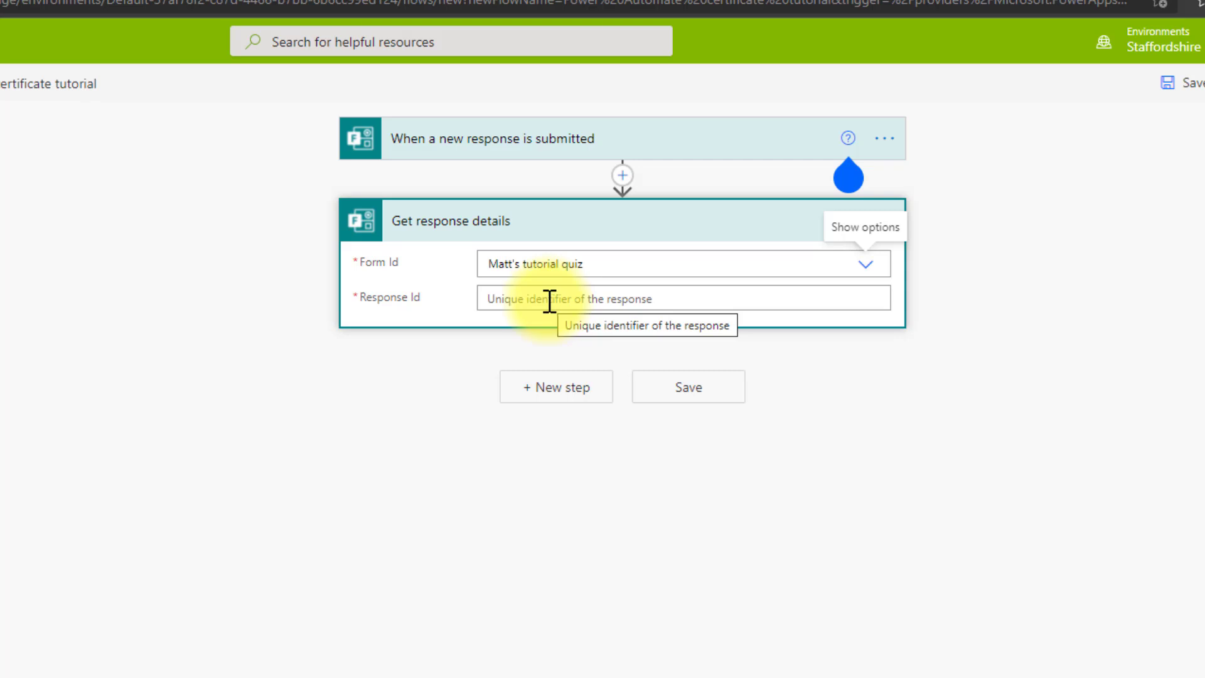
- Fill Response Id with the trigger's Response Id, save the flow, and add another step
left_click(549, 301)
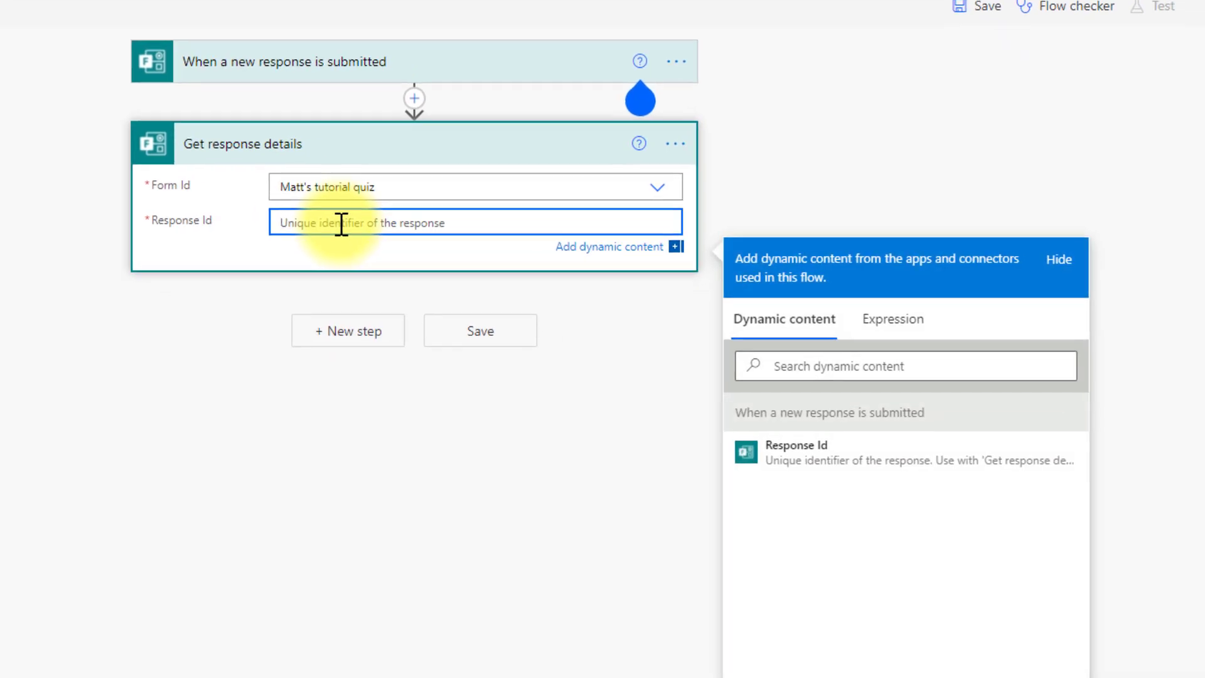
left_click(835, 458)
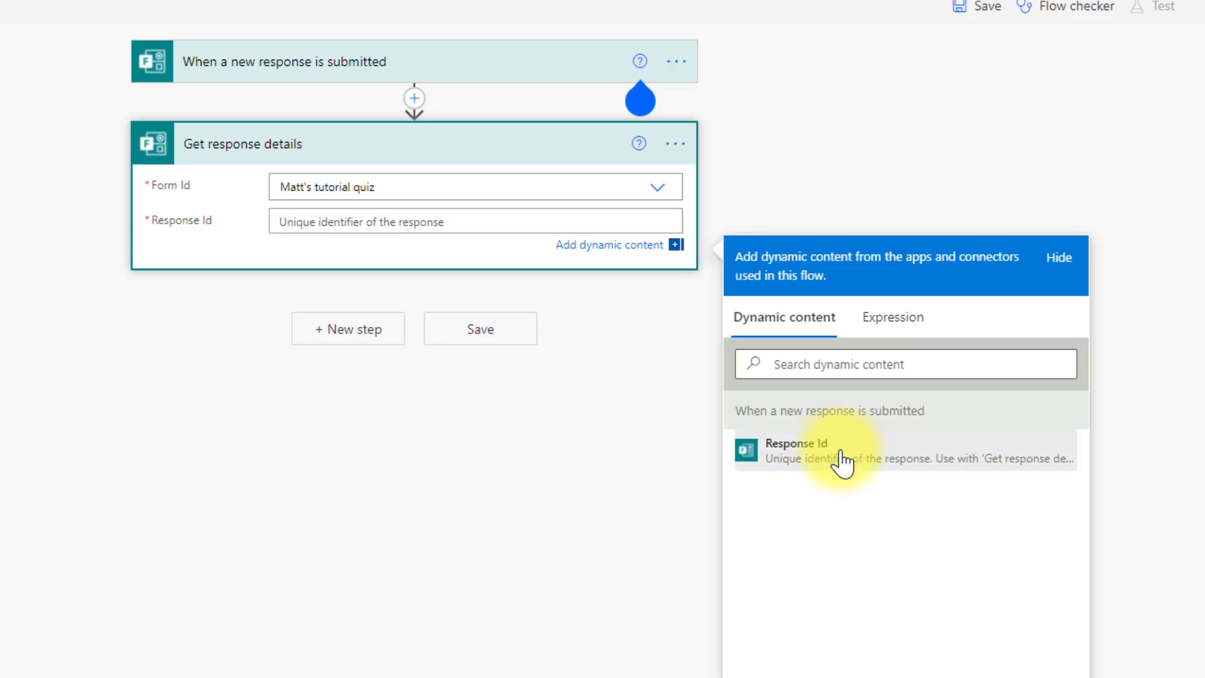
left_click(431, 234)
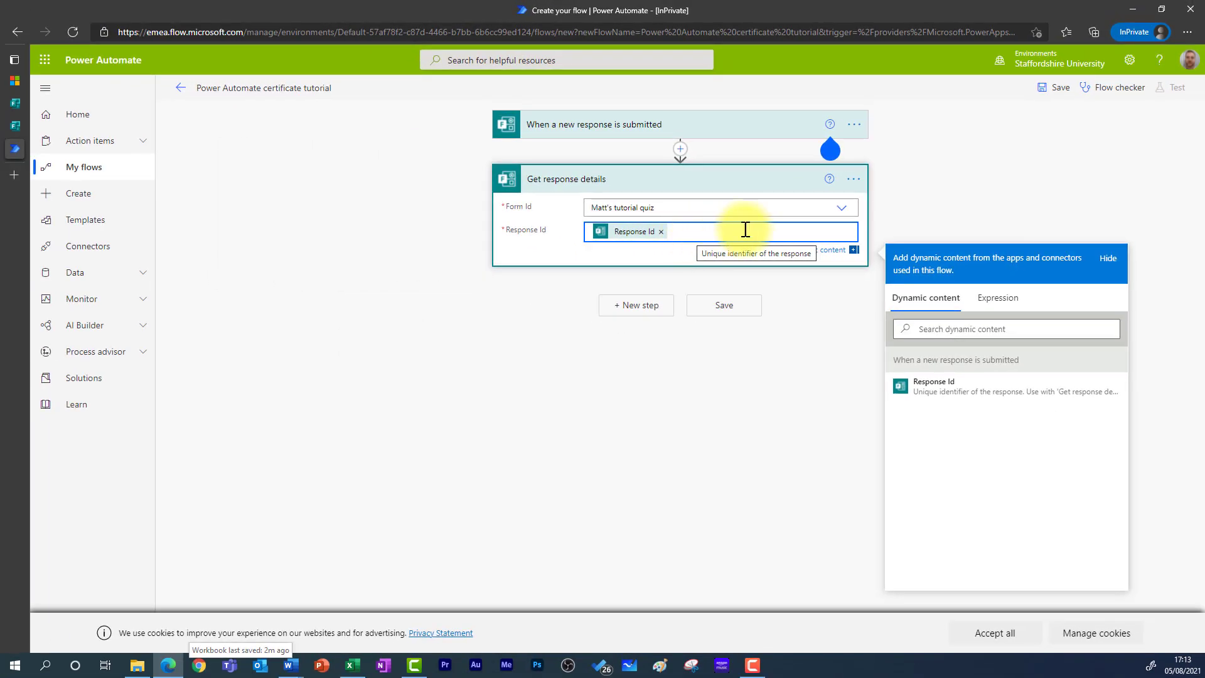
left_click(1052, 93)
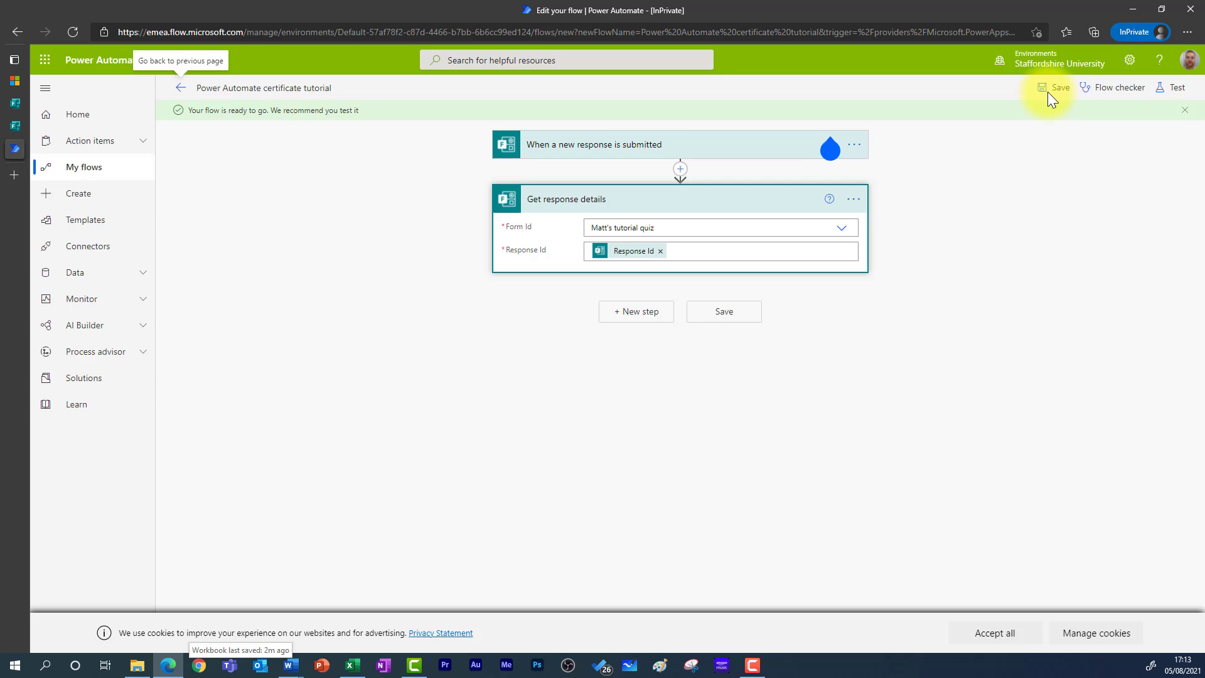
left_click(649, 318)
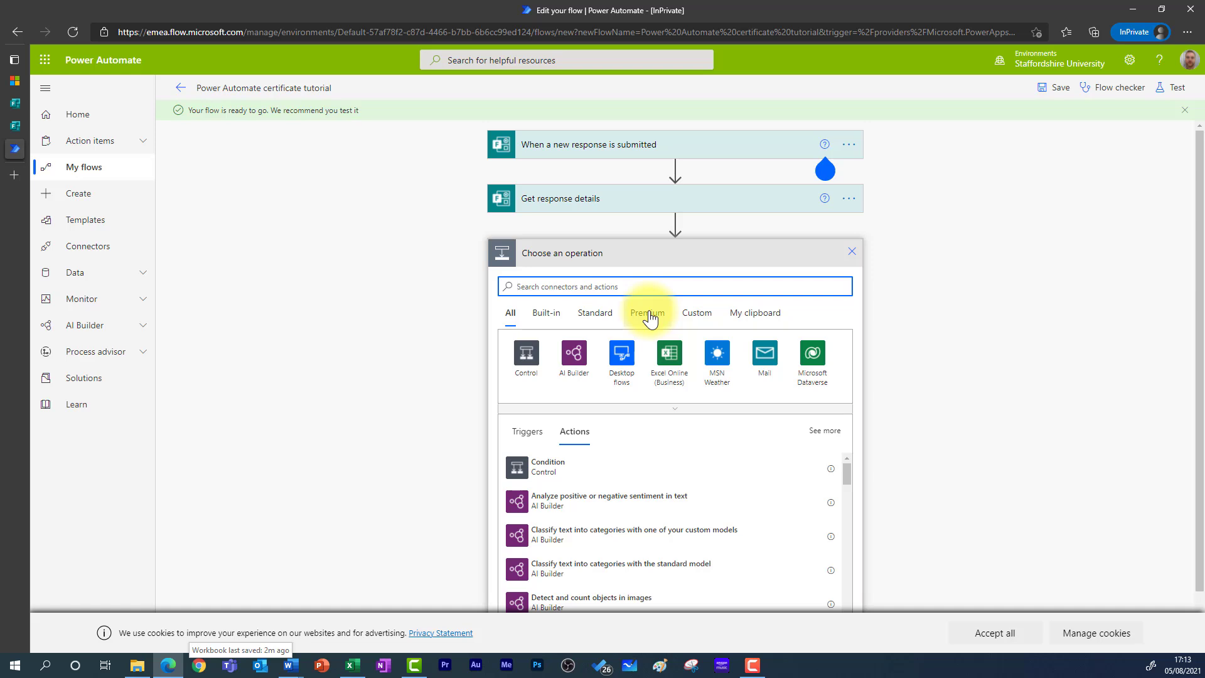
- Add Excel Online's 'Add a row into a table' action found by searching 'add a row into'
type("add a ")
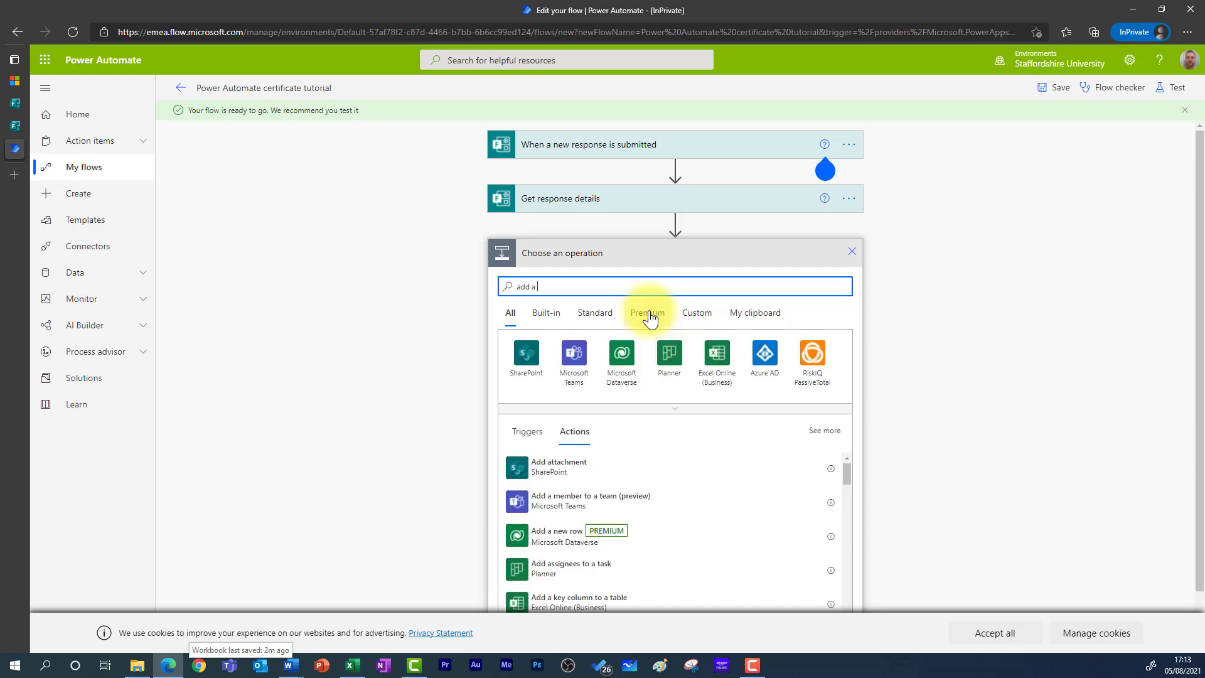
type("row into")
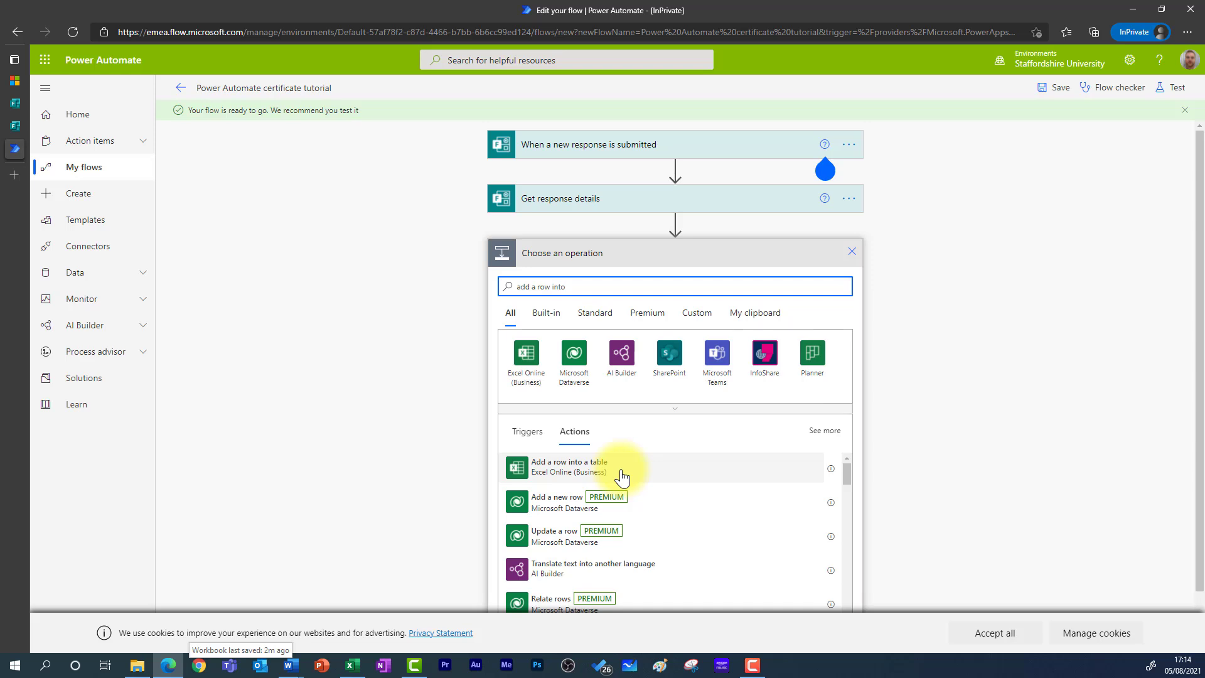
left_click(630, 470)
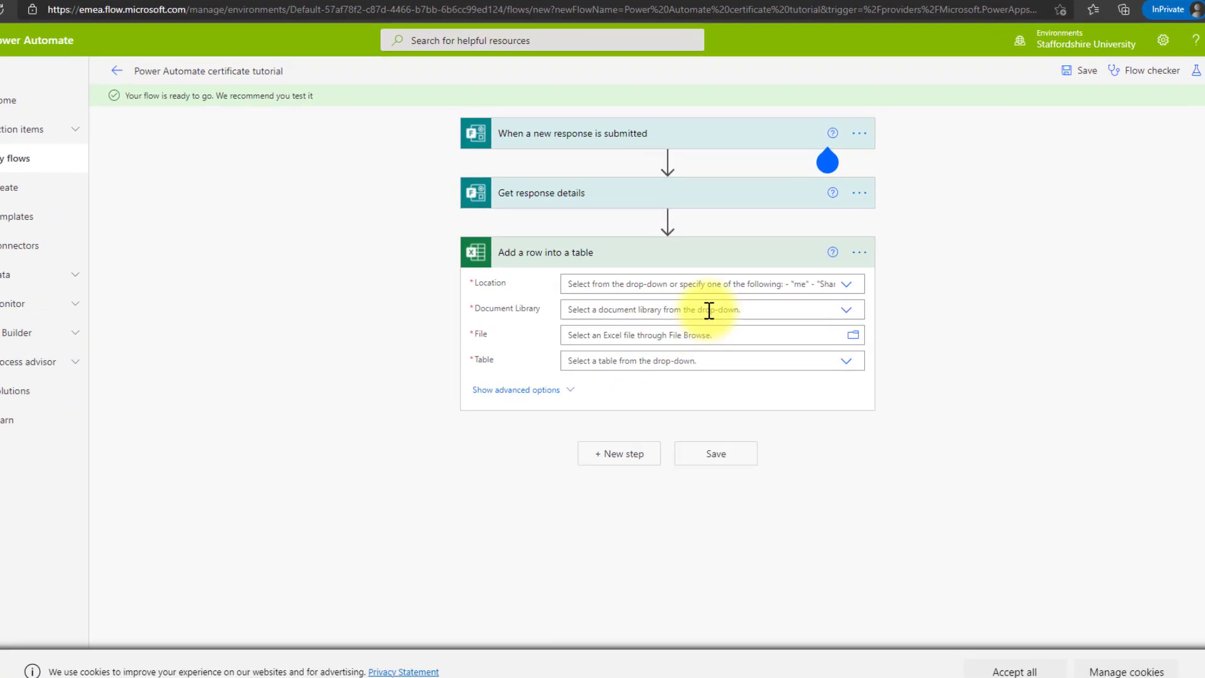
- Set the row action's Location to OneDrive for Business and Document Library to OneDrive
left_click(641, 289)
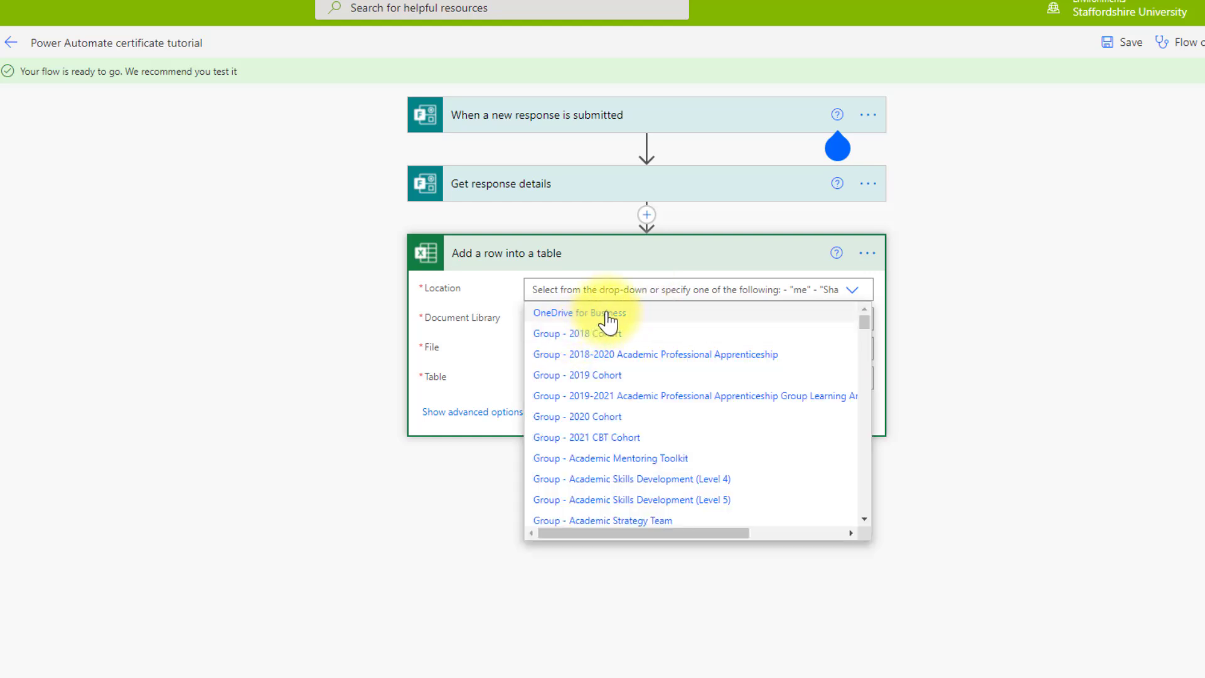
left_click(617, 317)
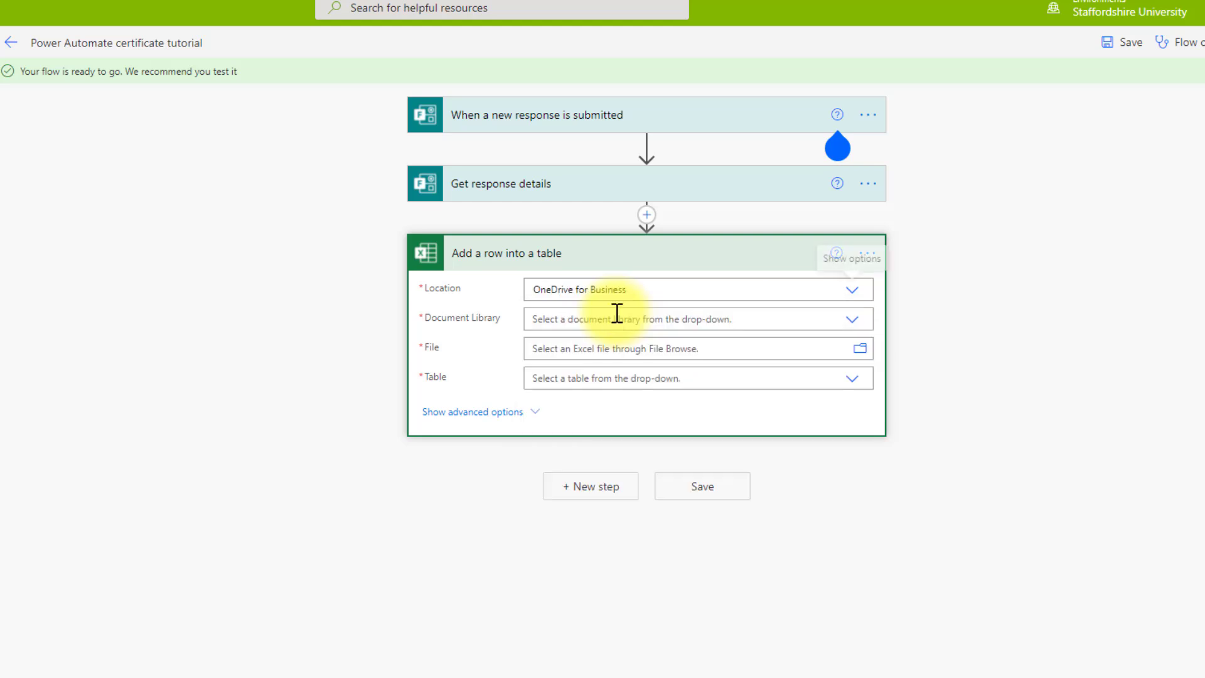
left_click(580, 324)
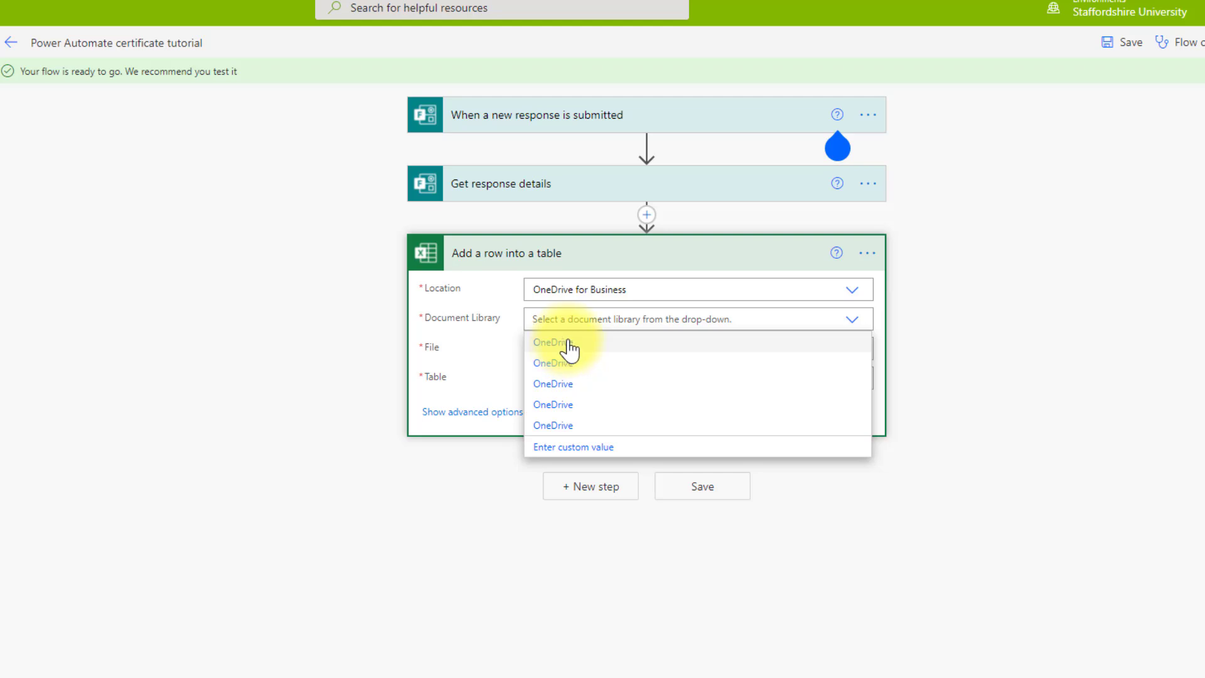
left_click(568, 345)
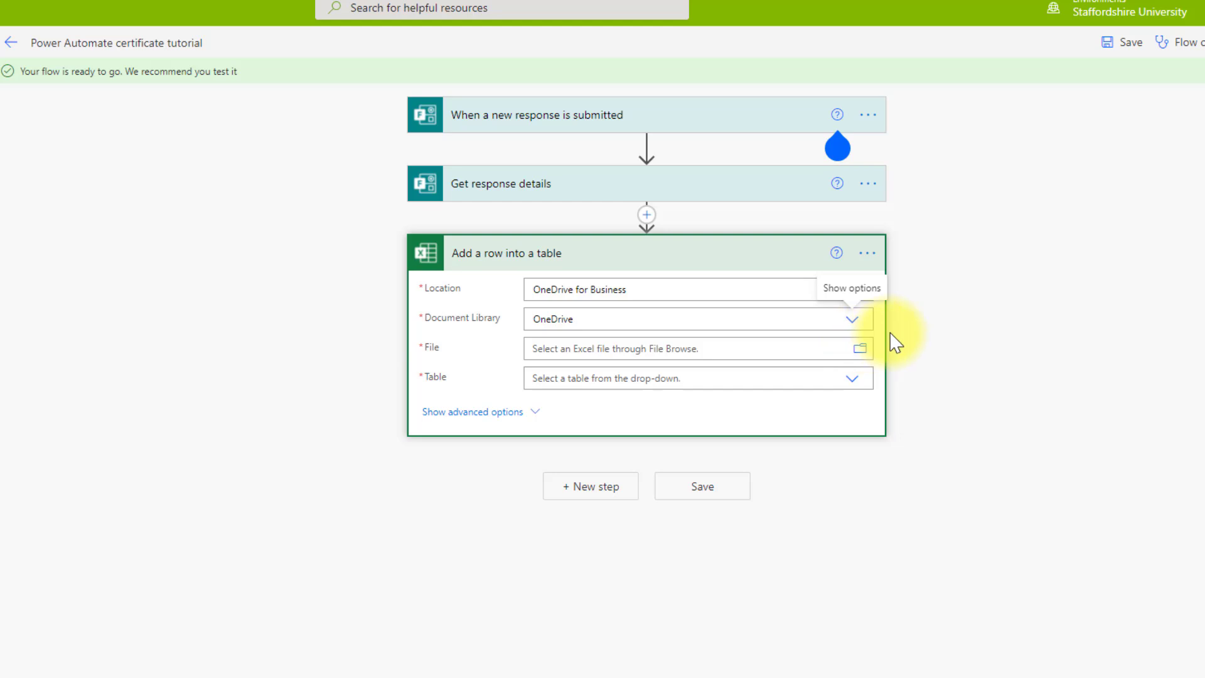
- Choose Power automate tutorial.xlsx in the Power Automate Tutorial folder and its Table1
left_click(860, 350)
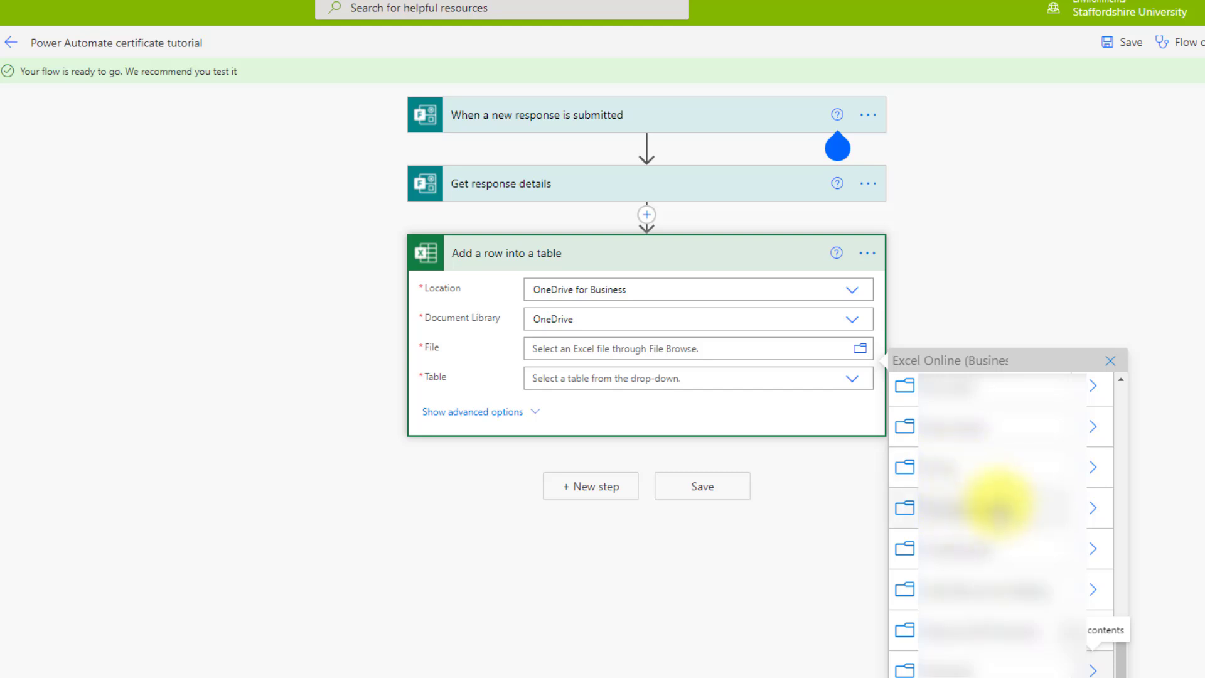
scroll(995, 503, "up", 4)
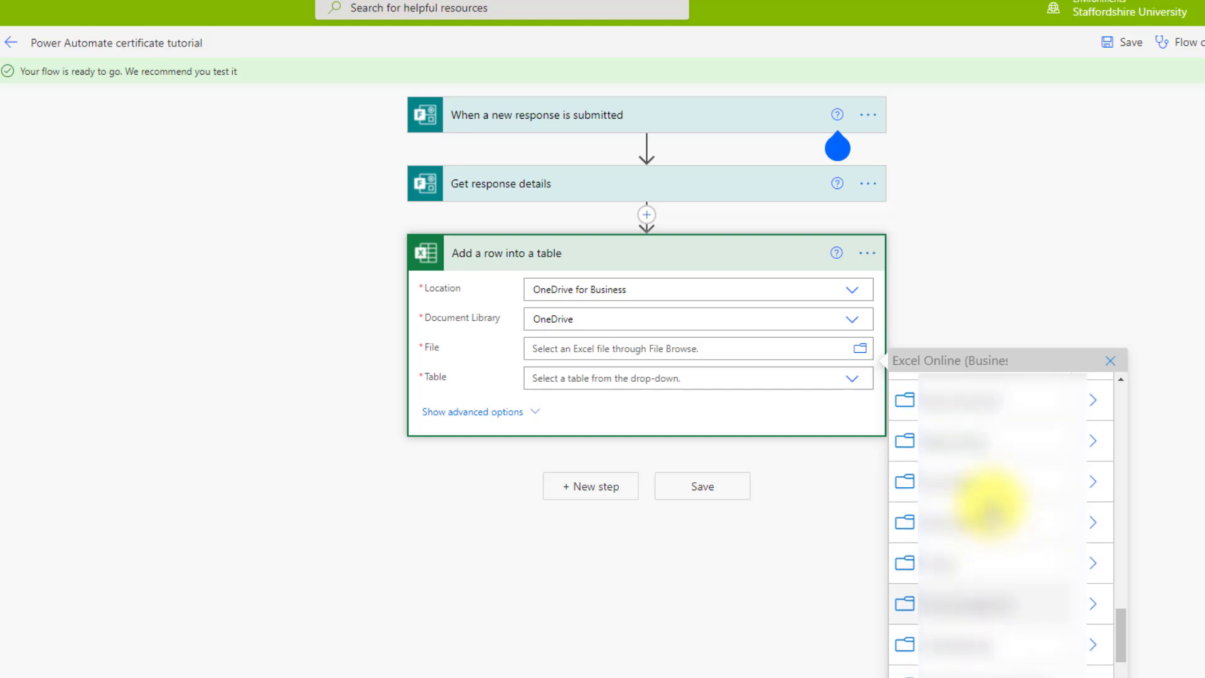
scroll(987, 512, "up", 1)
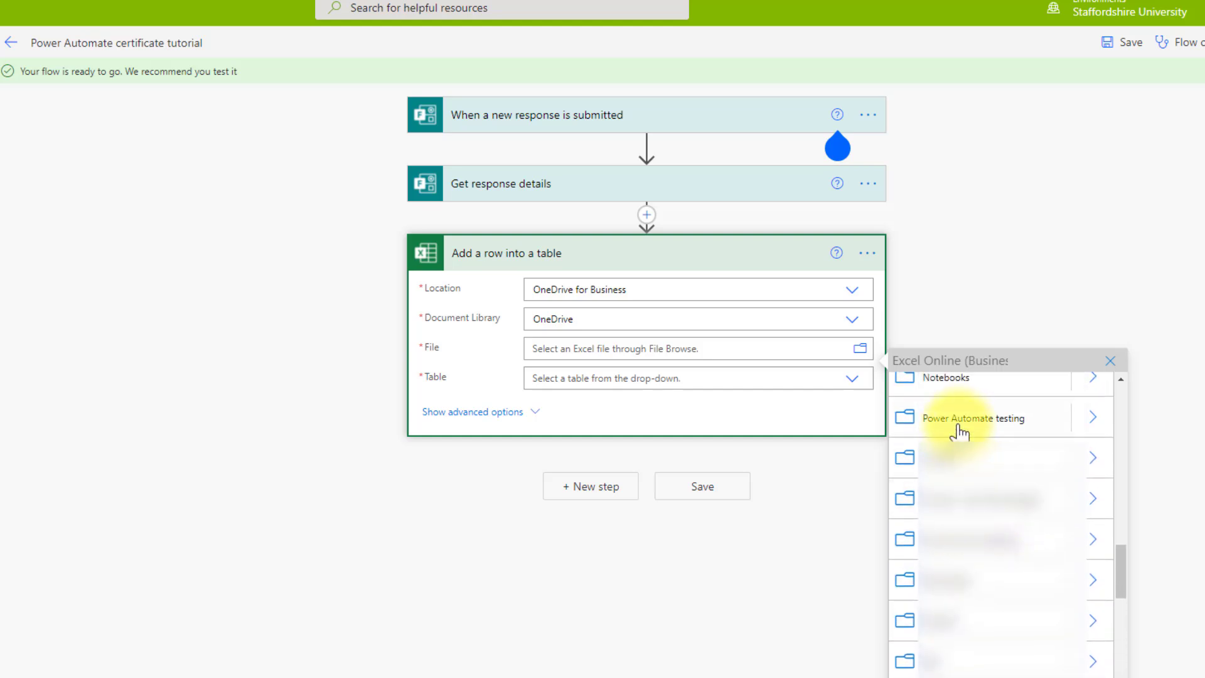
left_click(1090, 430)
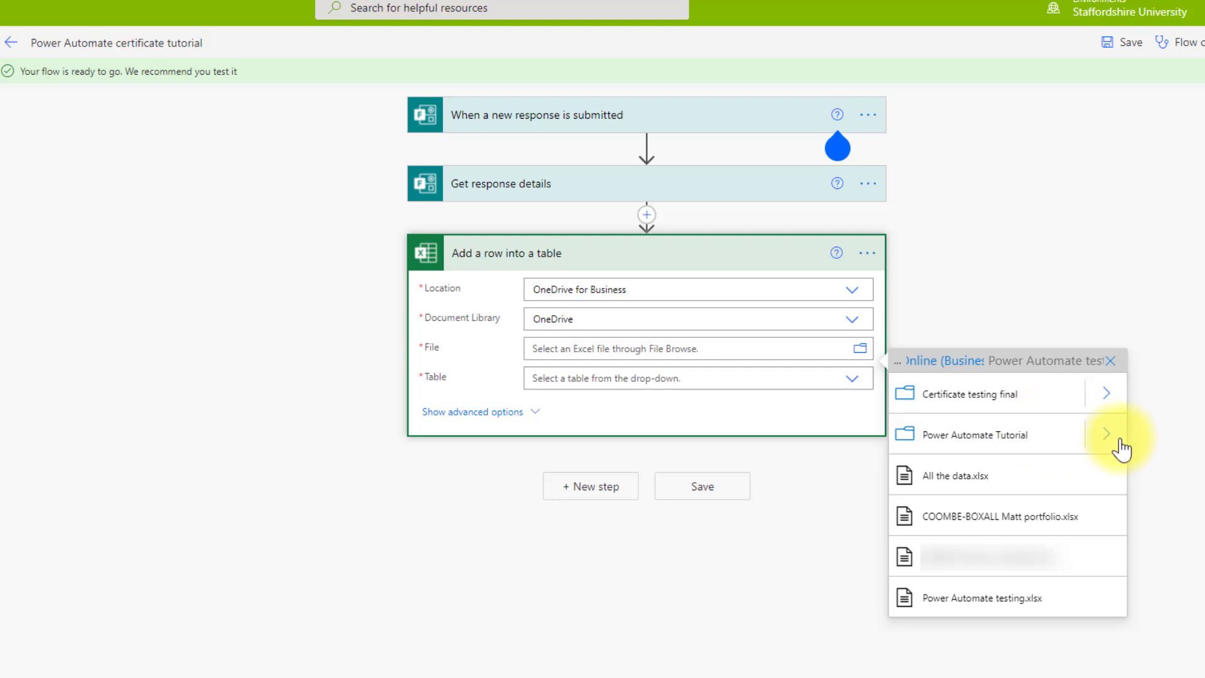
left_click(1106, 436)
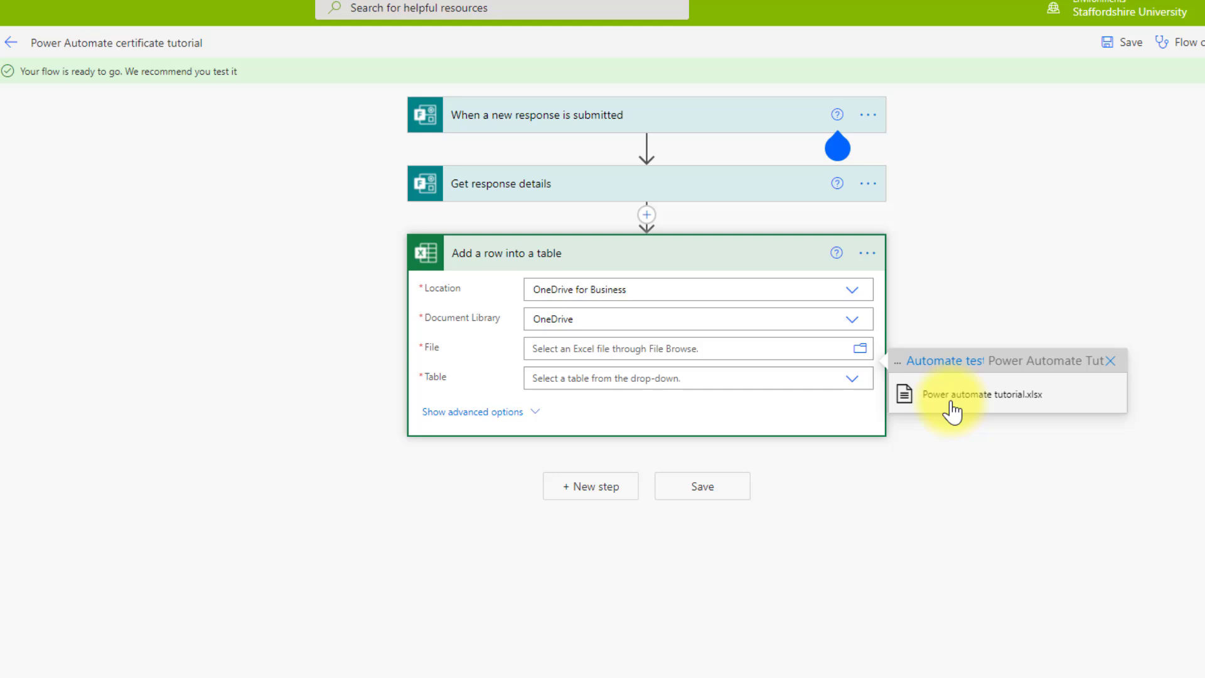
left_click(952, 408)
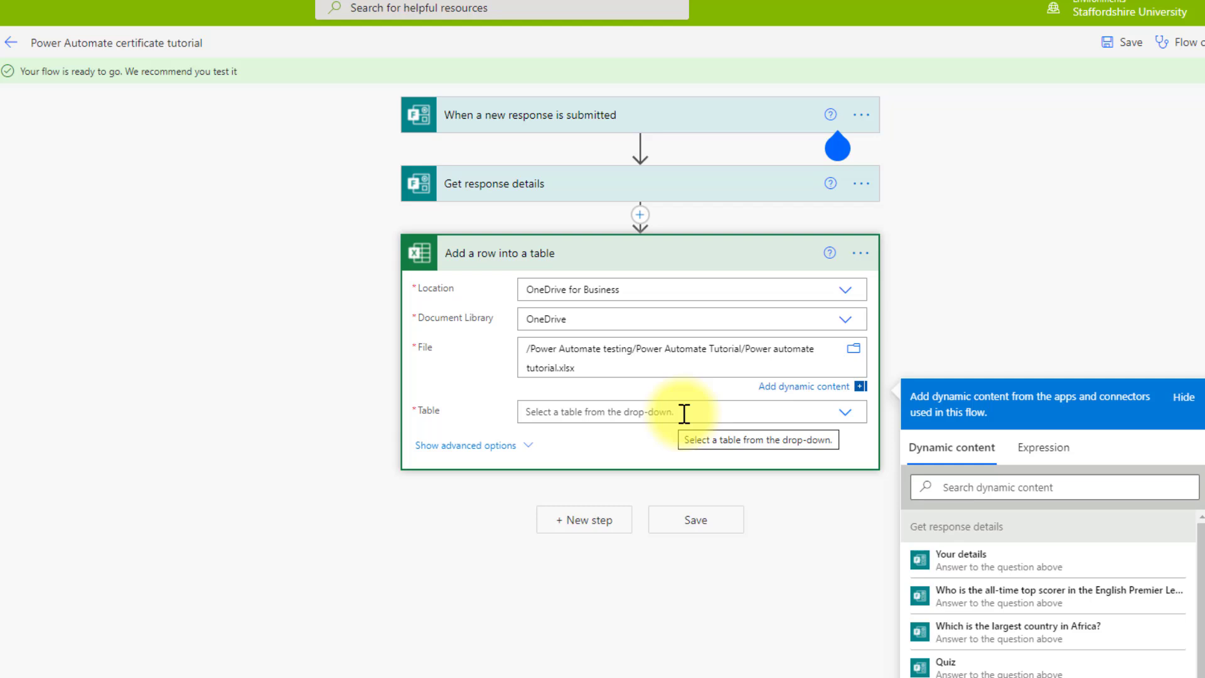
left_click(684, 413)
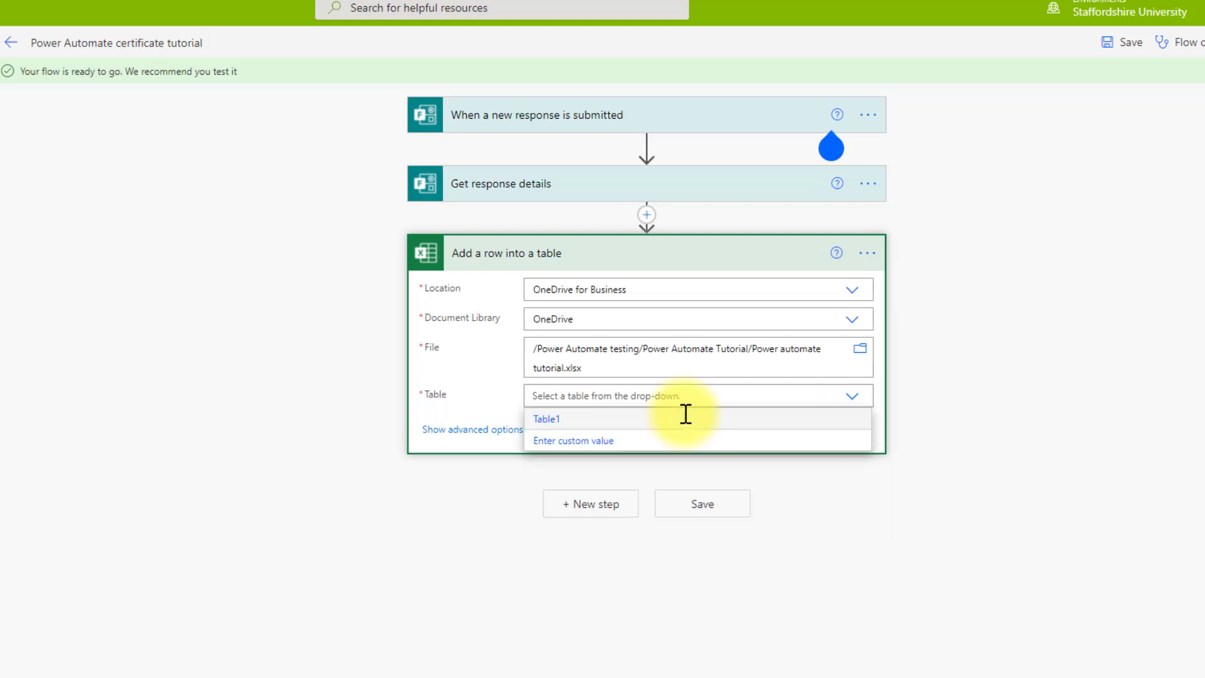
left_click(559, 421)
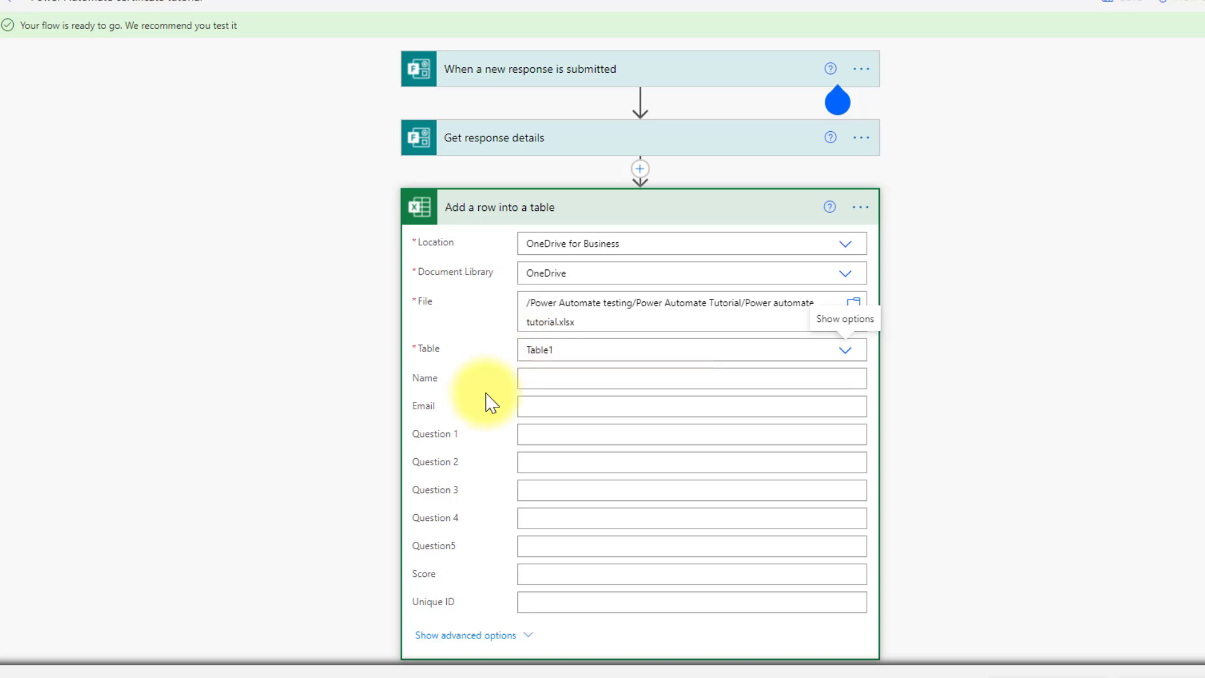
- Map the Name and Email columns to the form's display-name and email answers
left_click(550, 379)
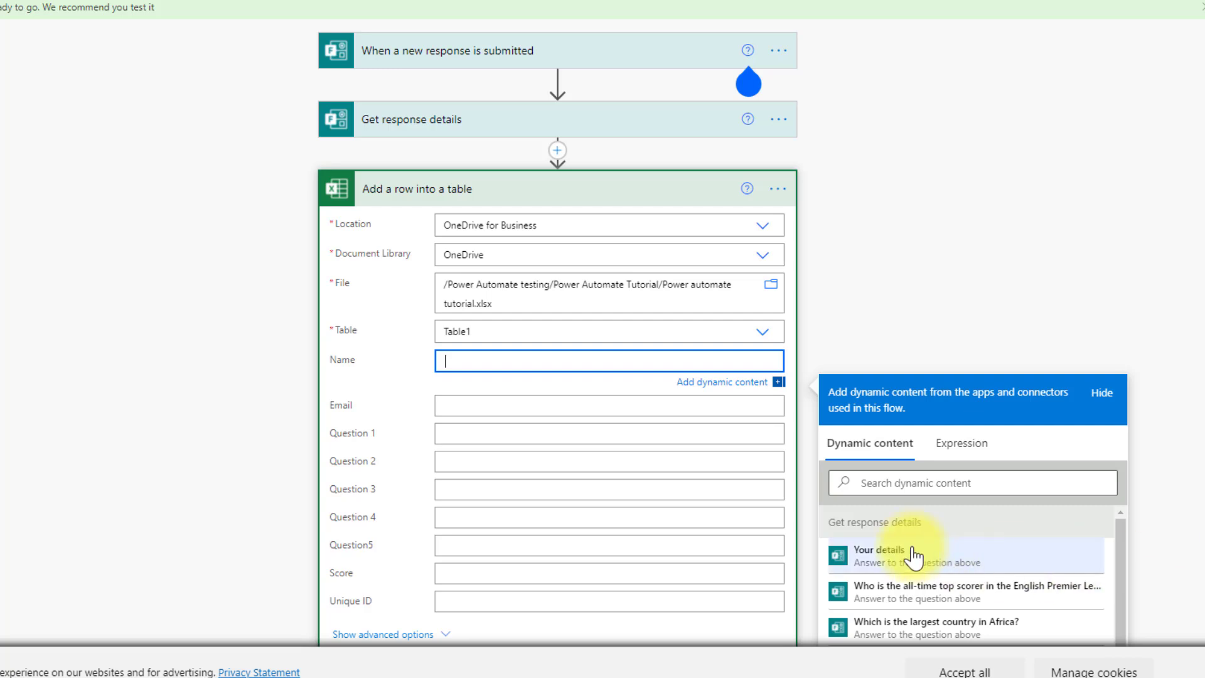
scroll(941, 586, "down", 2)
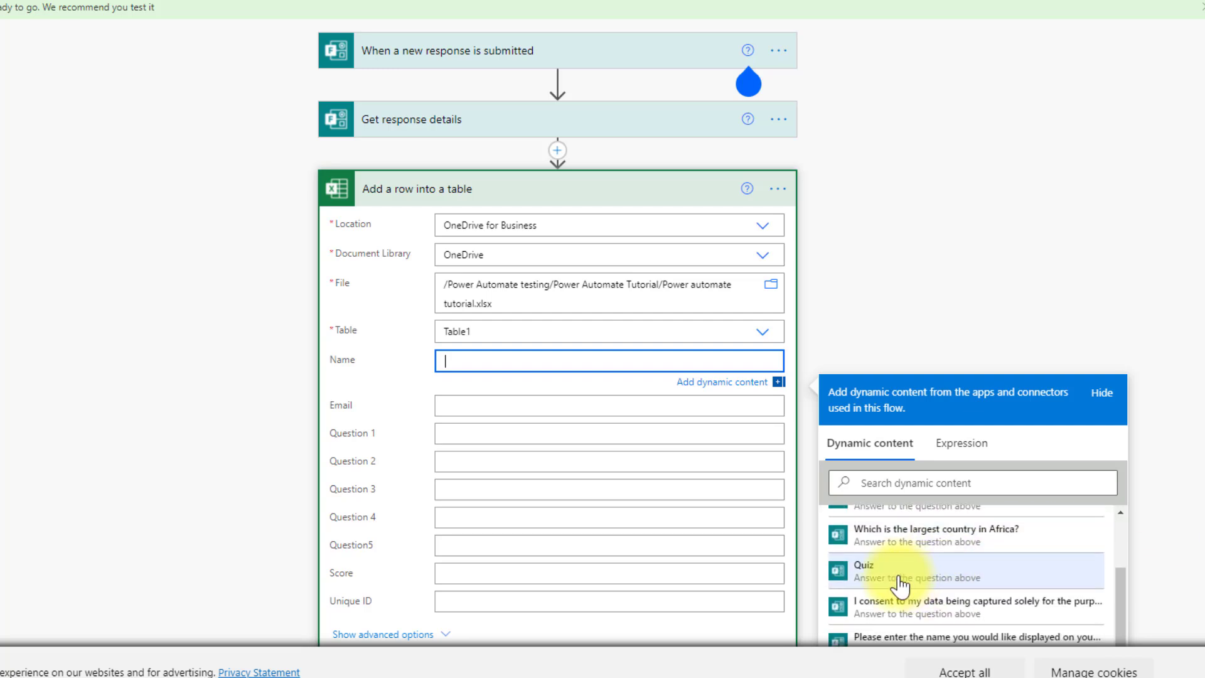
scroll(901, 585, "down", 3)
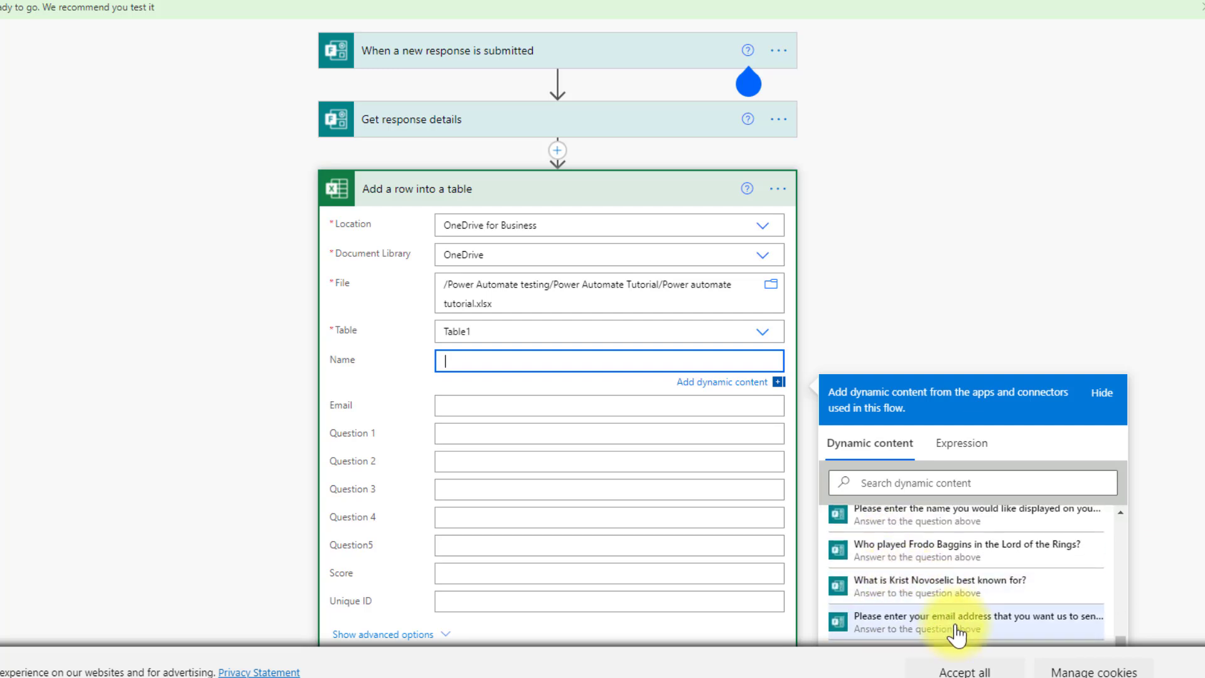
scroll(990, 619, "up", 1)
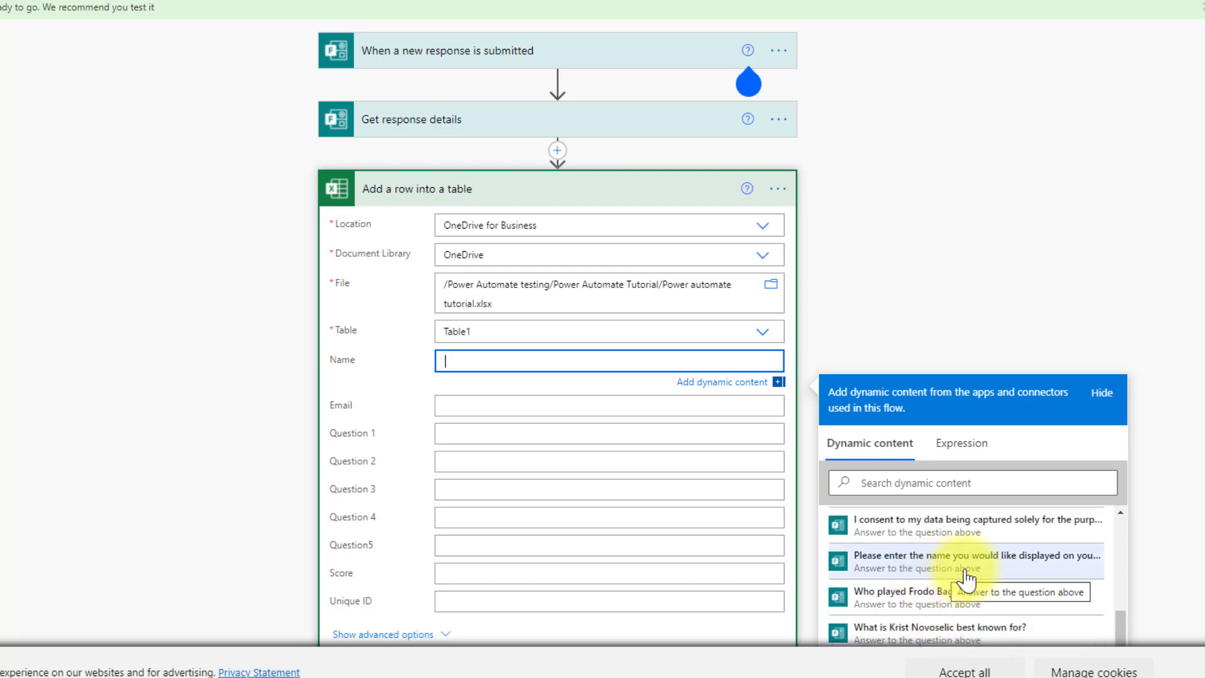
left_click(977, 560)
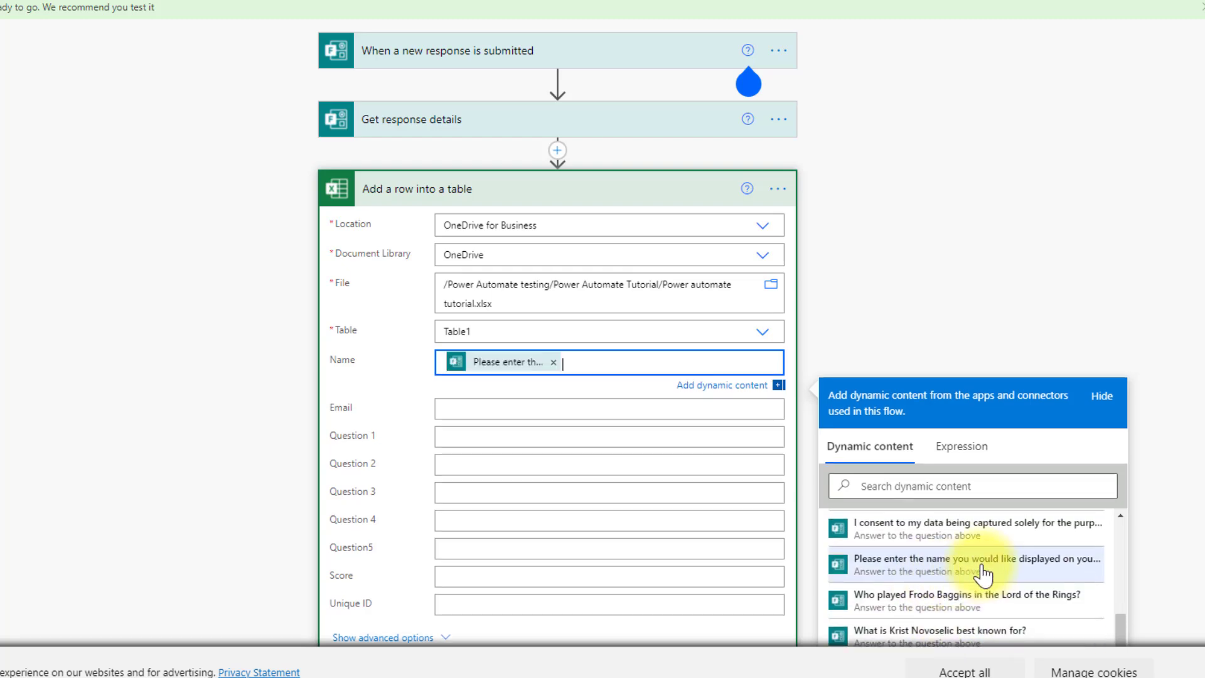
left_click(543, 406)
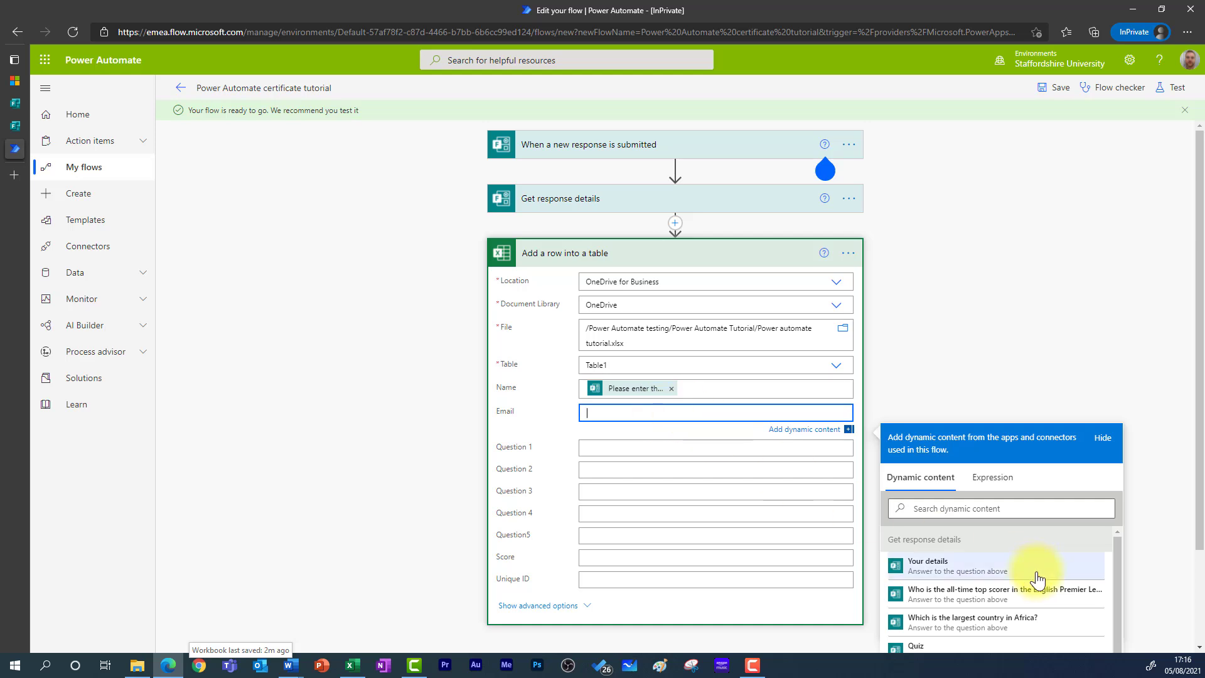
scroll(990, 597, "down", 4)
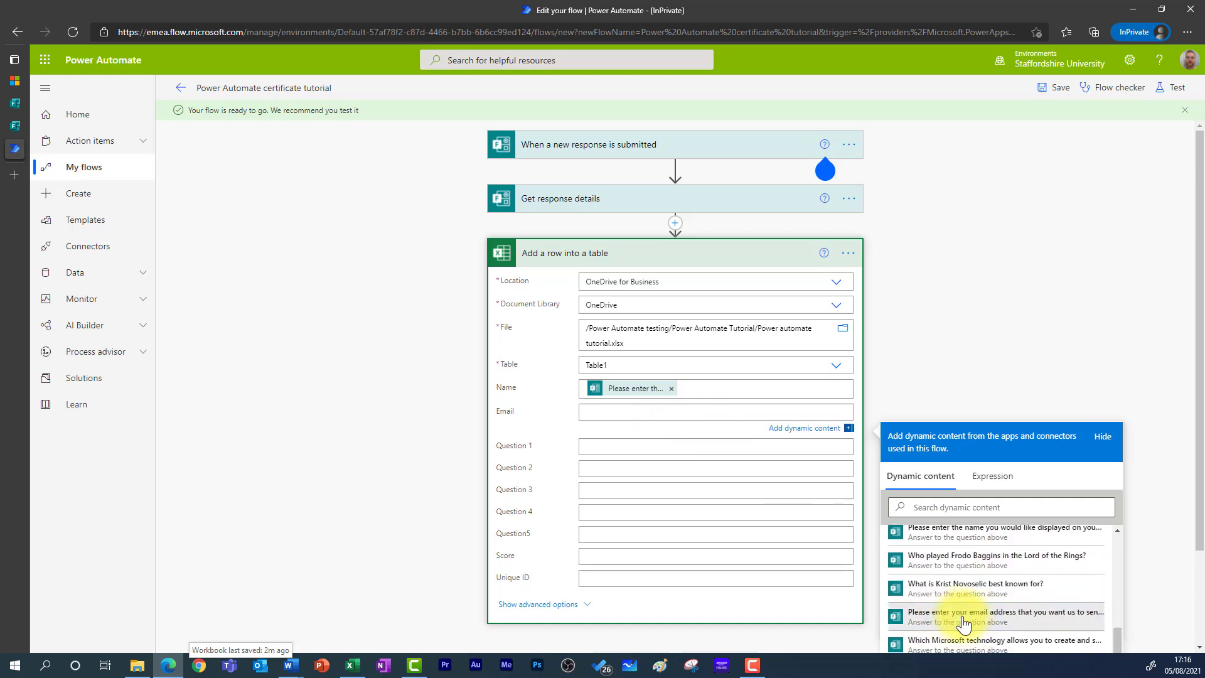
left_click(945, 618)
- Fill Question 1–5 with the quiz answers and Unique ID with Response Id
left_click(628, 450)
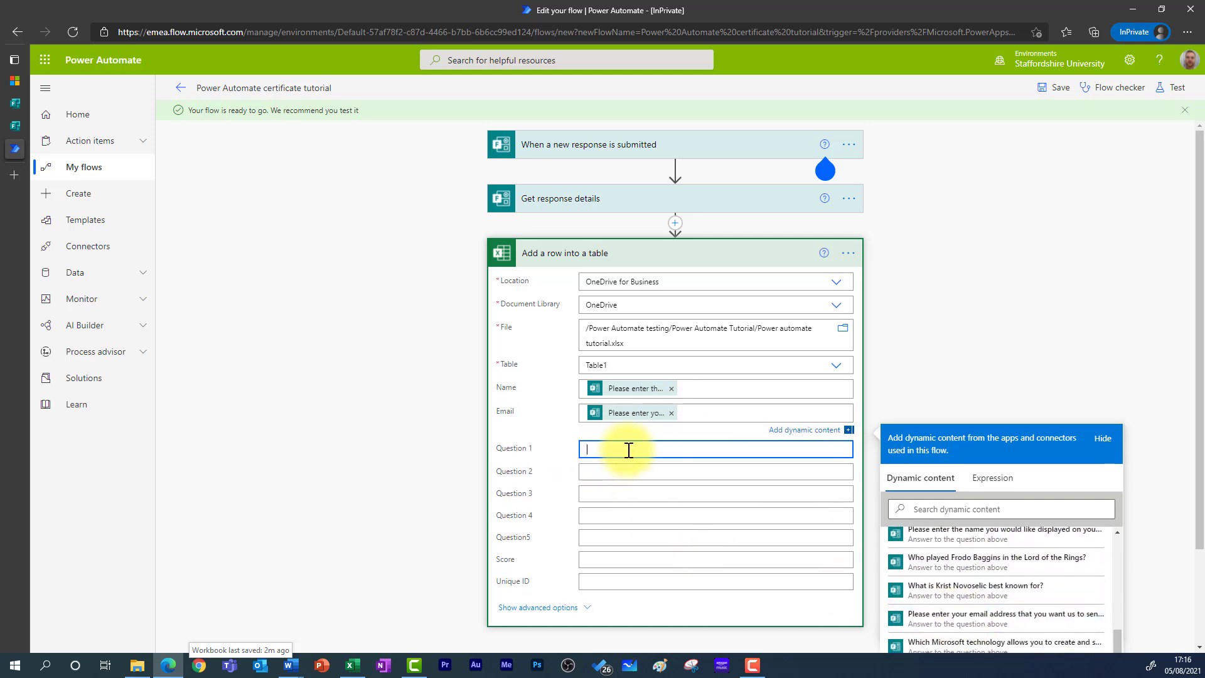
scroll(982, 627, "down", 2)
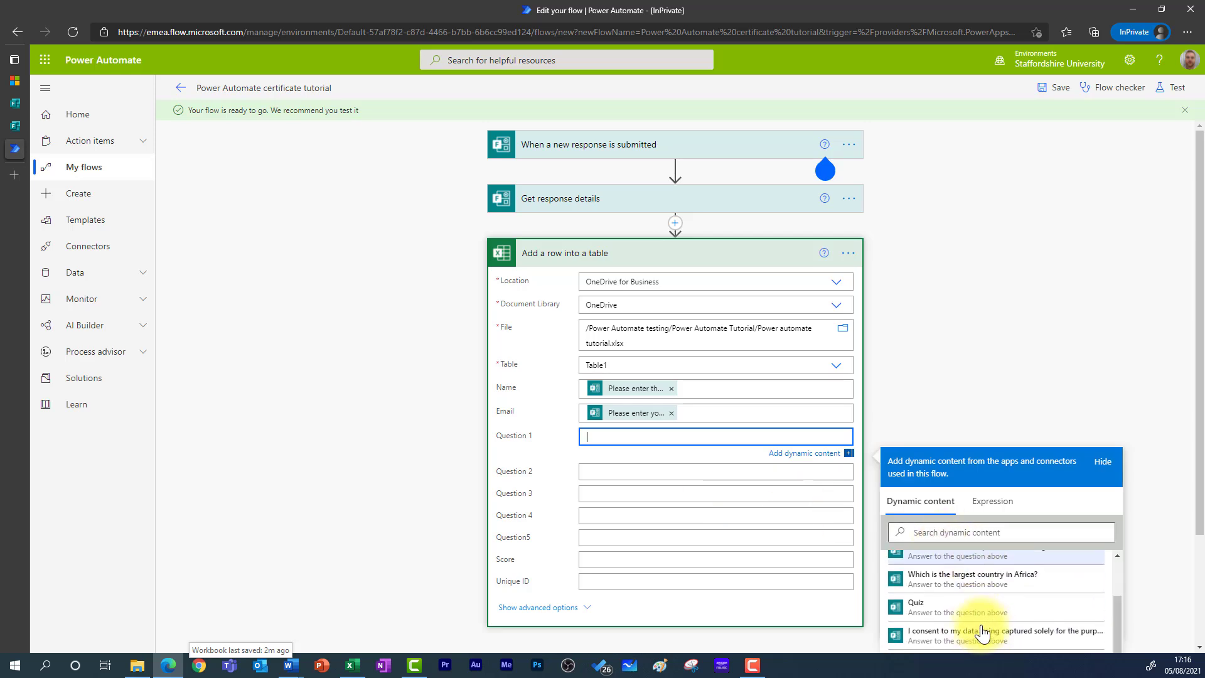
left_click(916, 572)
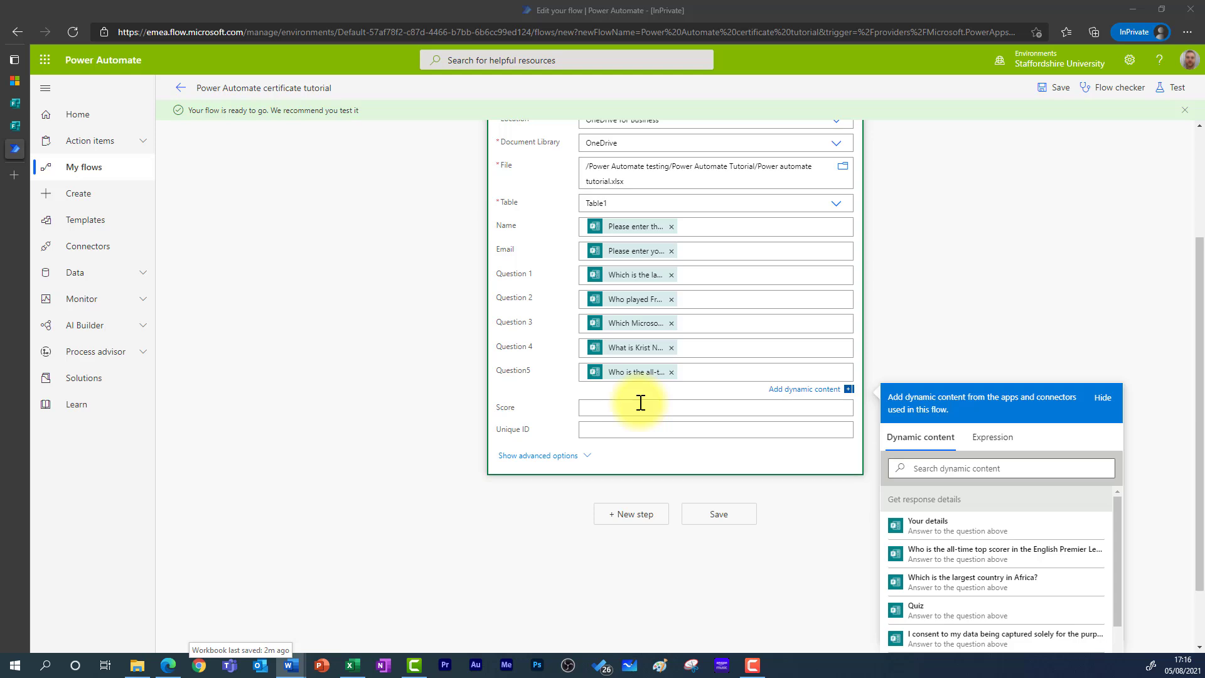
left_click(617, 431)
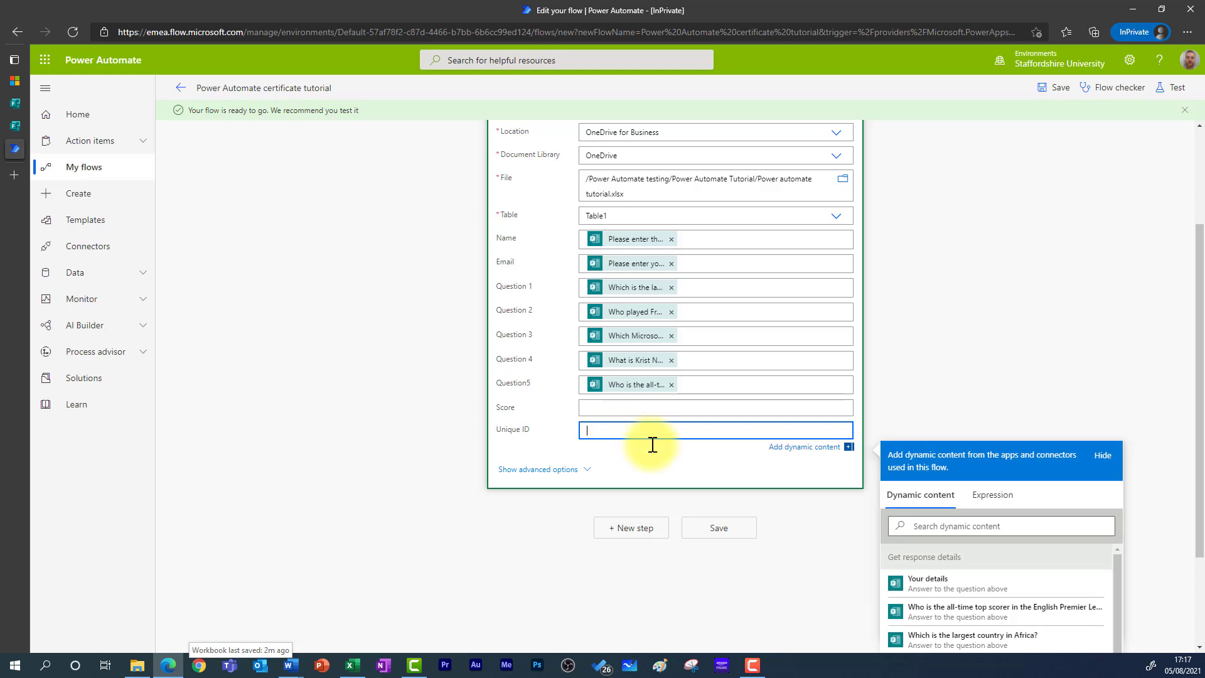
scroll(982, 581, "down", 3)
scroll(972, 608, "down", 5)
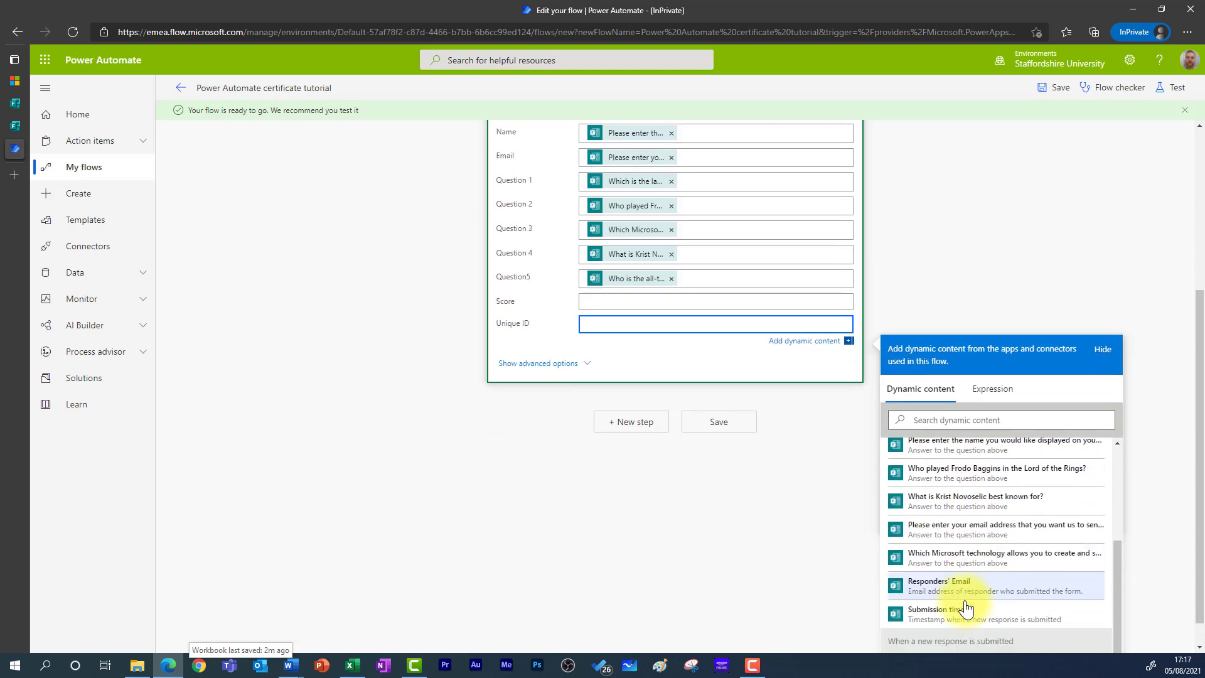
left_click(950, 639)
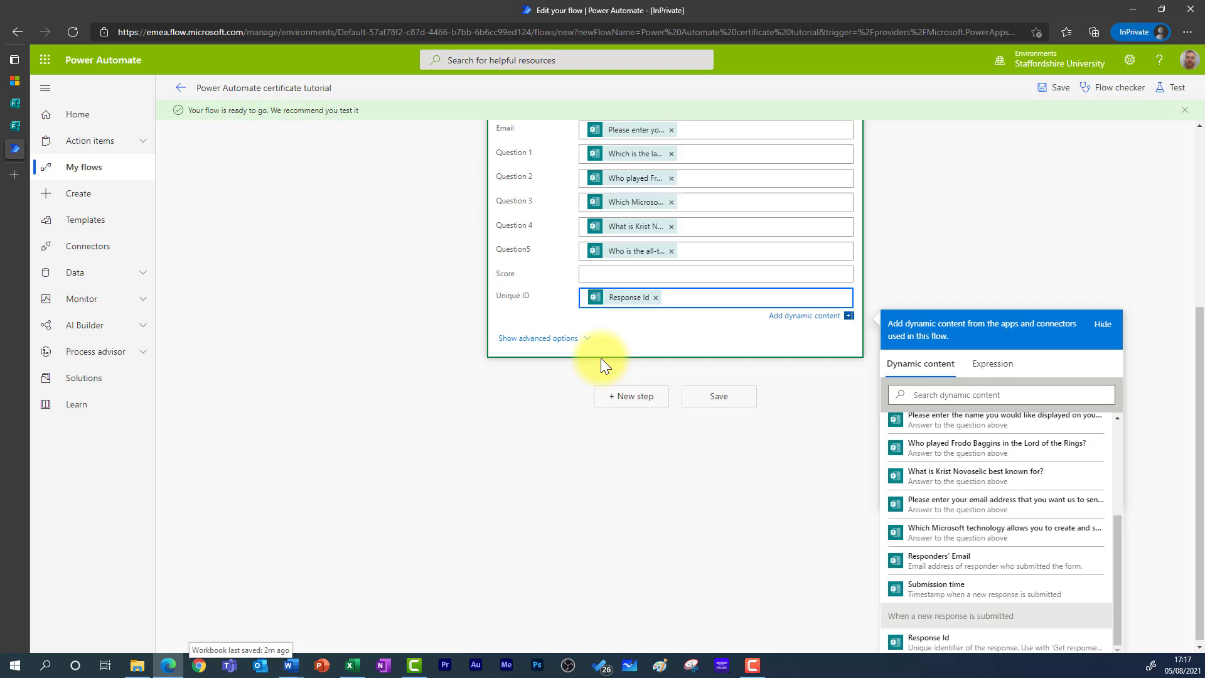
- Add a Delay action after the Excel add-row step
left_click(638, 397)
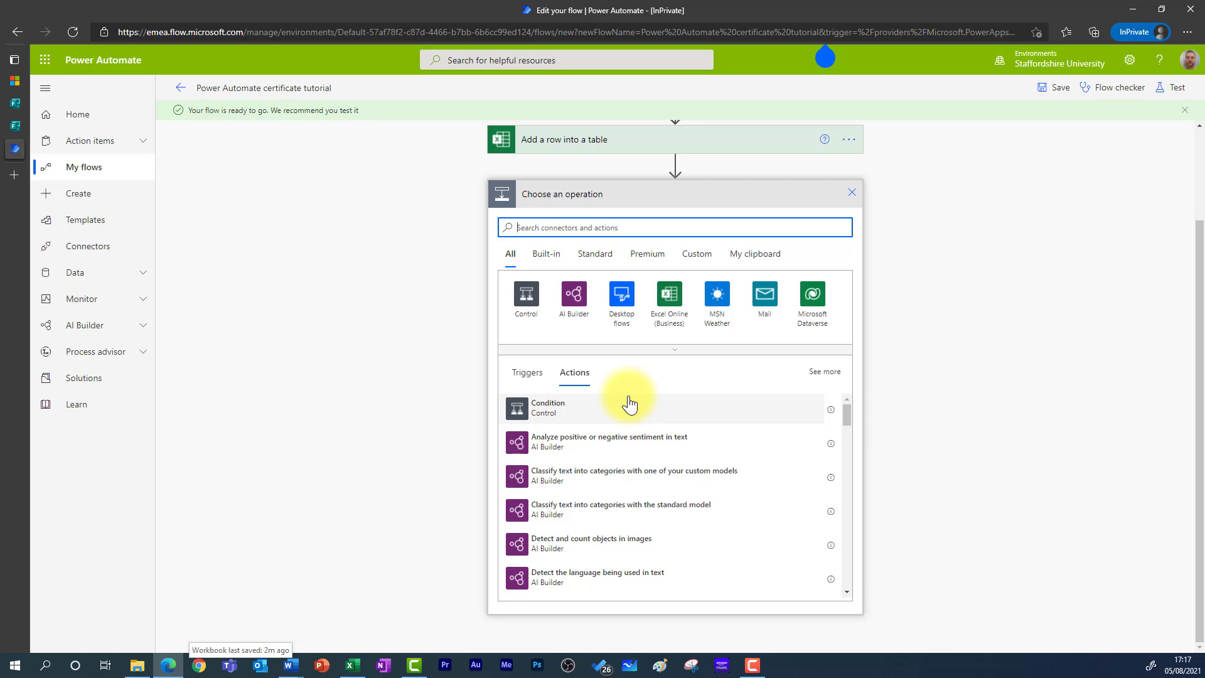
left_click(625, 229)
type("delay")
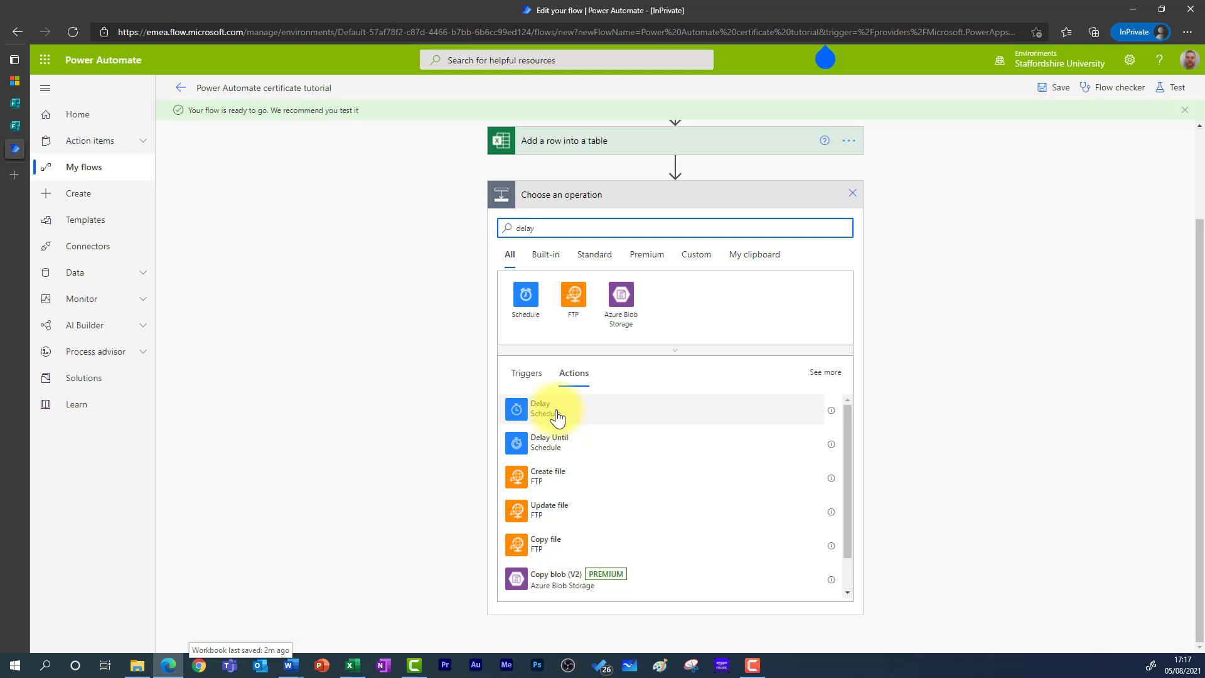
left_click(554, 414)
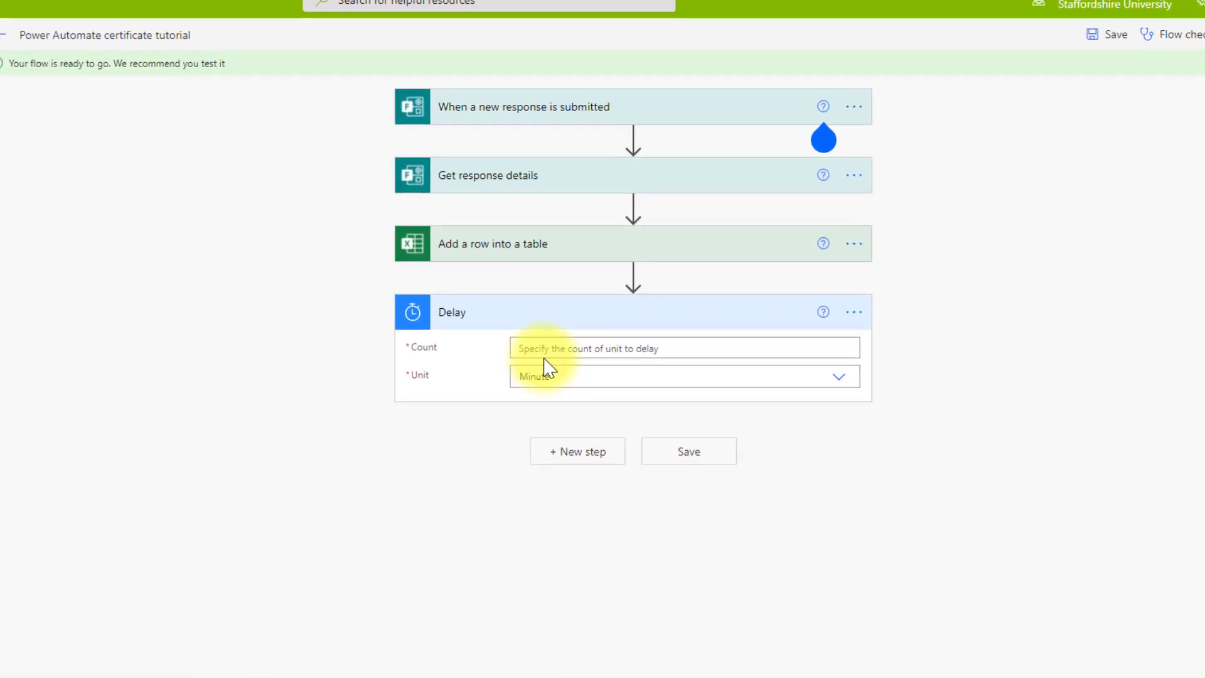
- Set the Delay to wait 10 Seconds
left_click(535, 357)
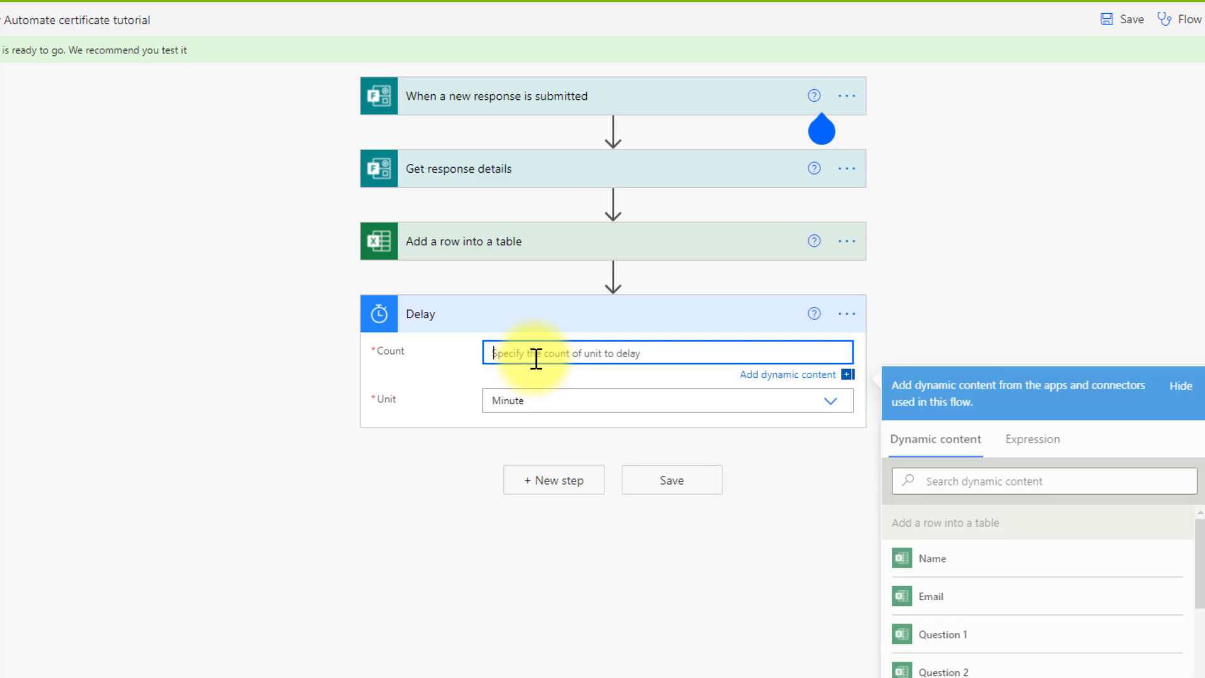
type("10")
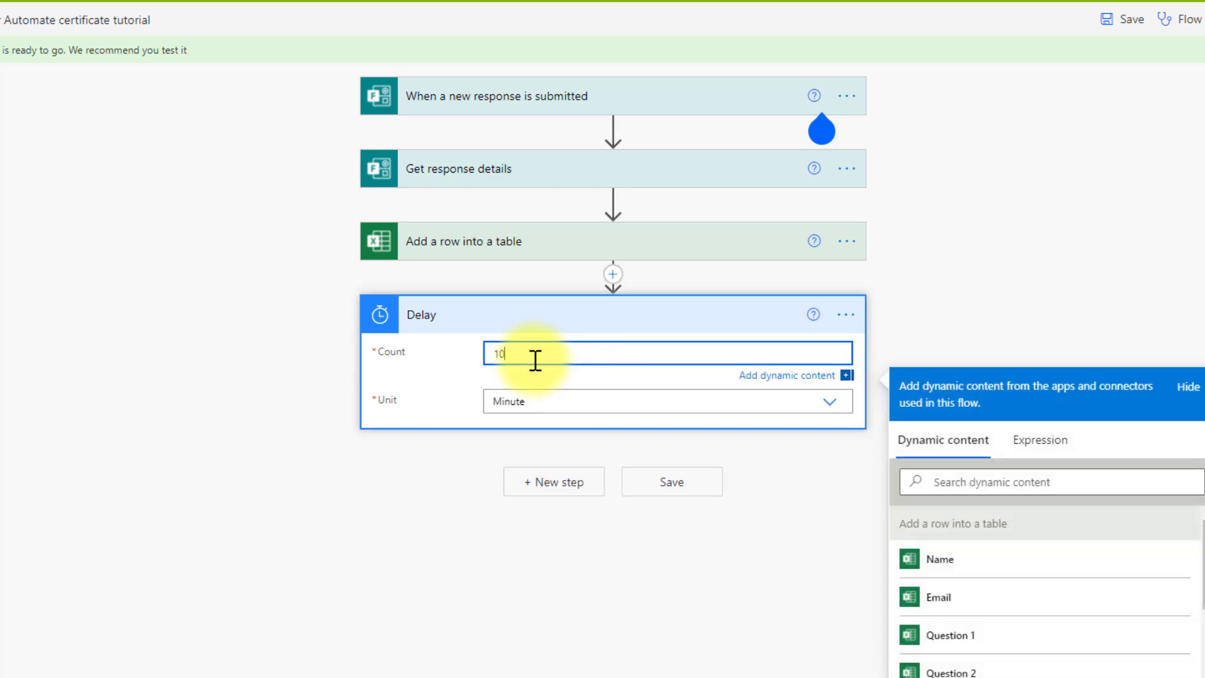
left_click(543, 404)
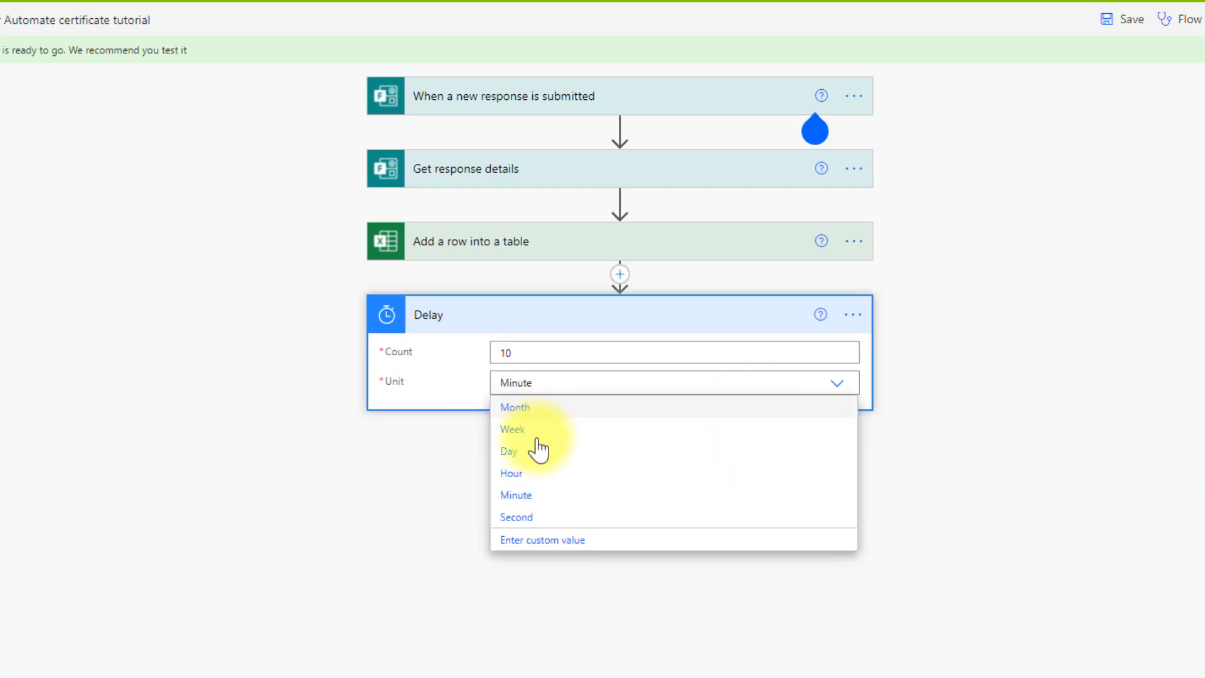
left_click(527, 519)
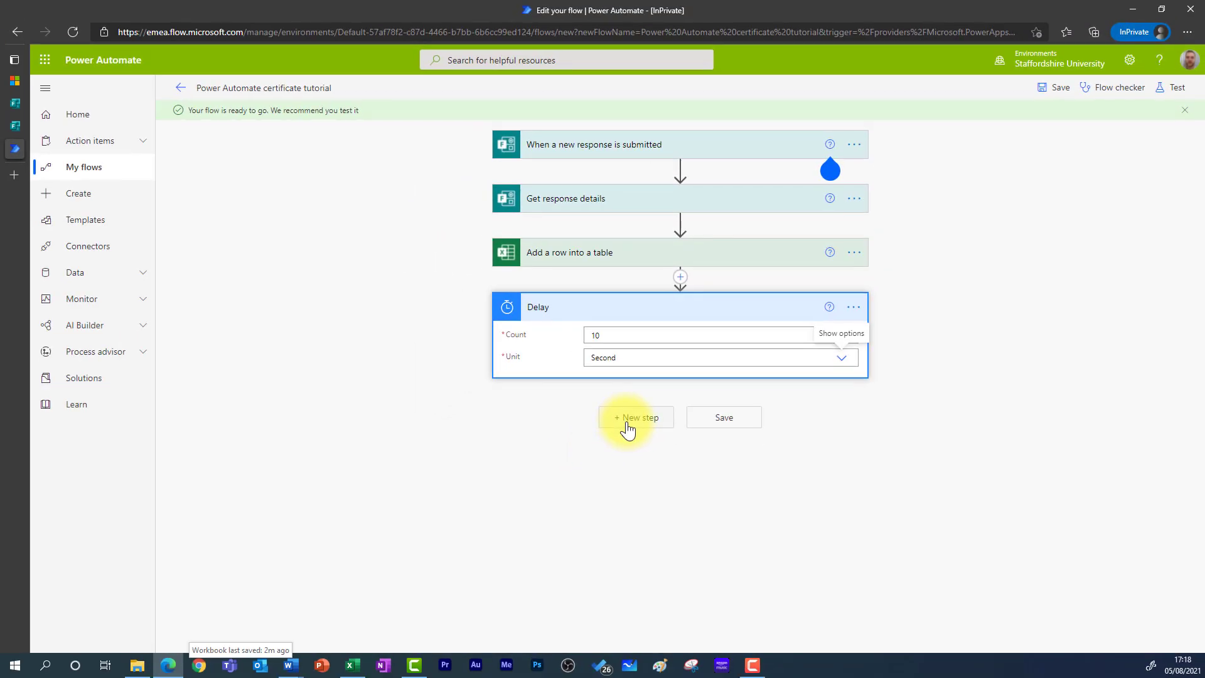
- Add Excel Online's 'Get a row' action, found by searching 'get a row', after the Delay
left_click(629, 428)
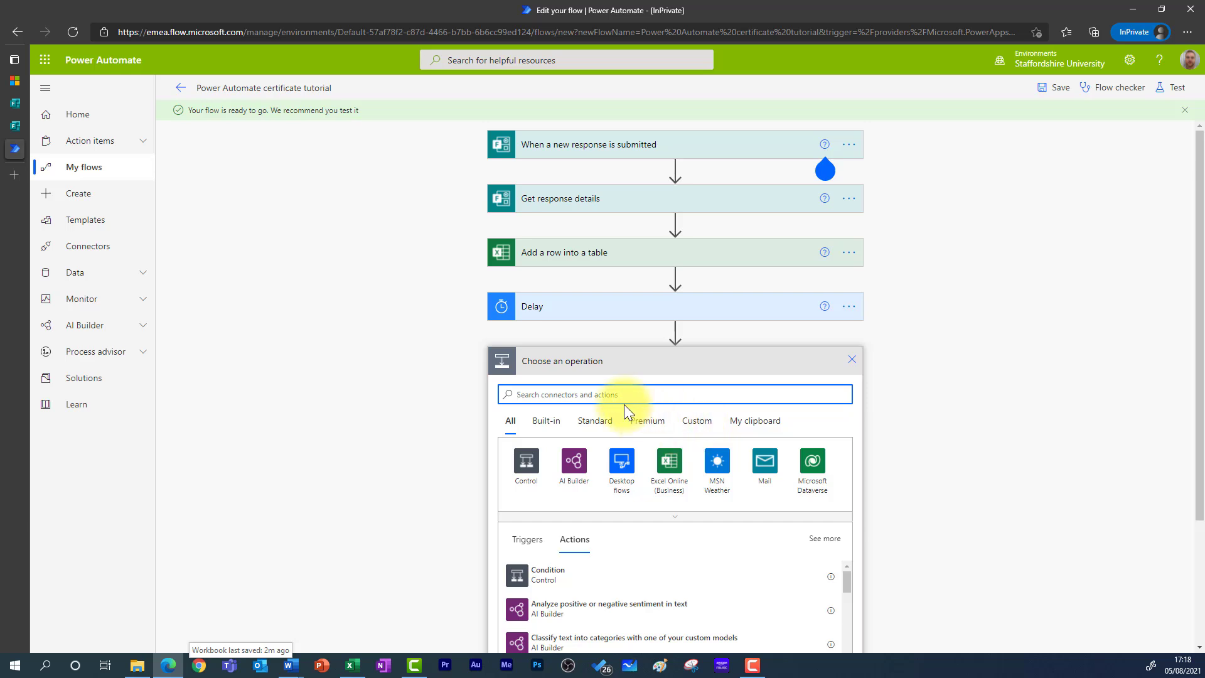
type("get a row")
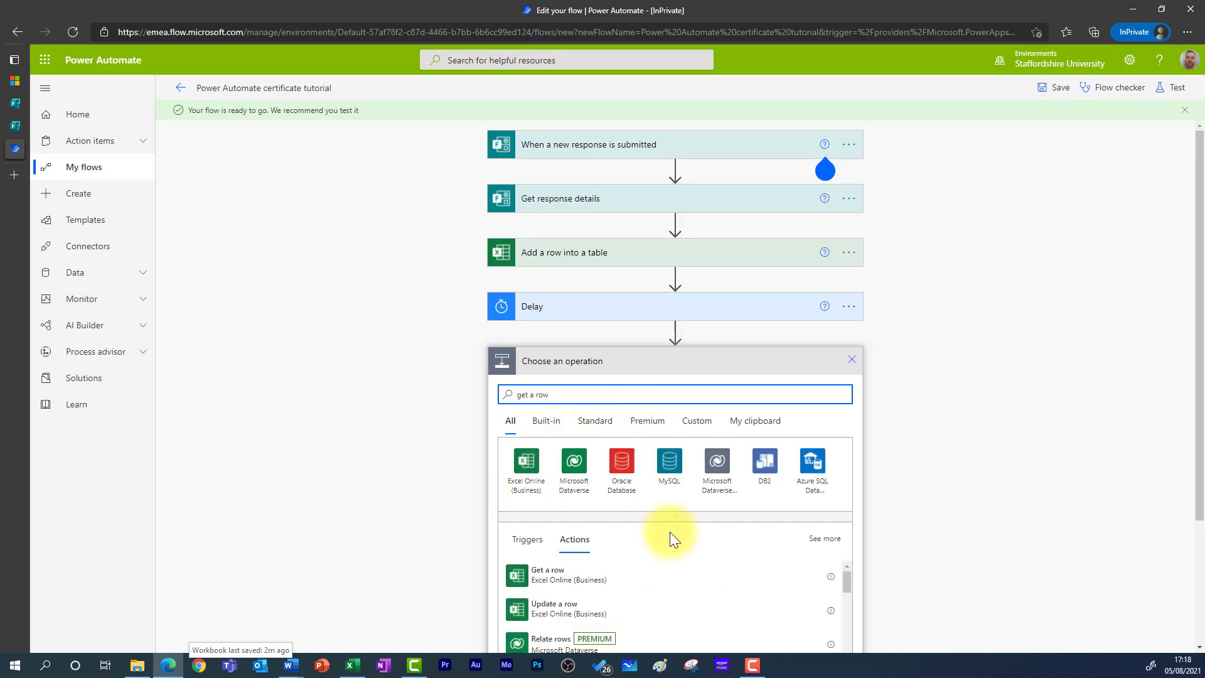
scroll(668, 533, "down", 3)
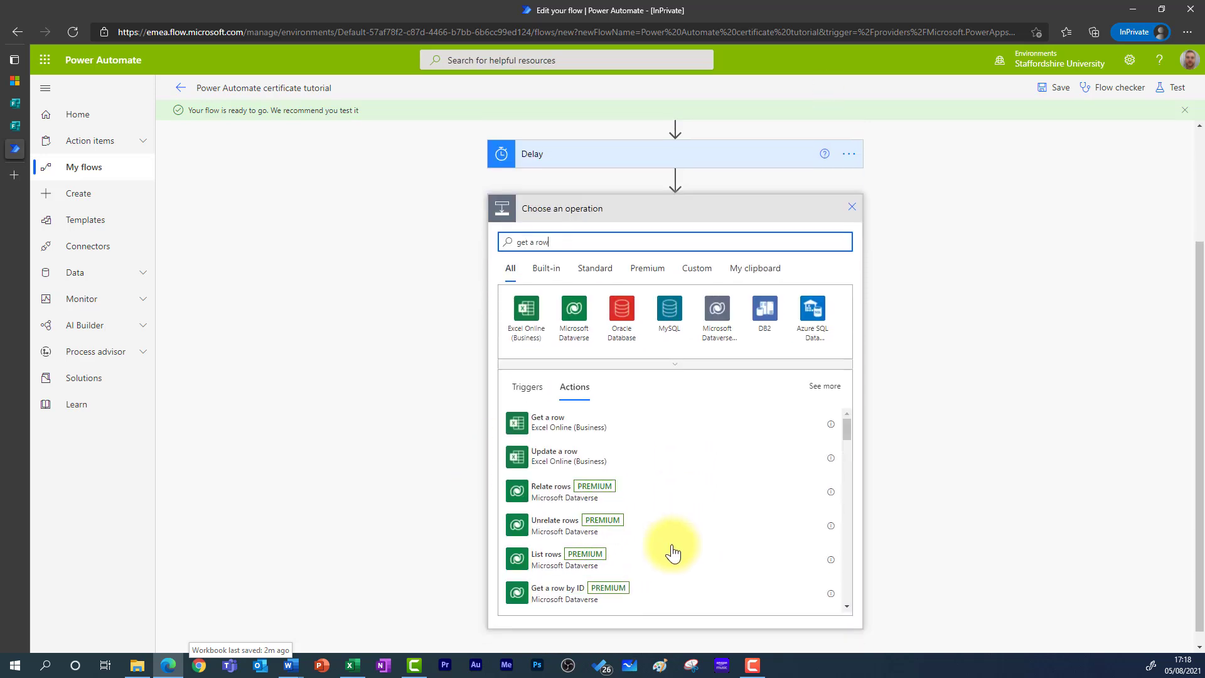
left_click(559, 421)
left_click(636, 426)
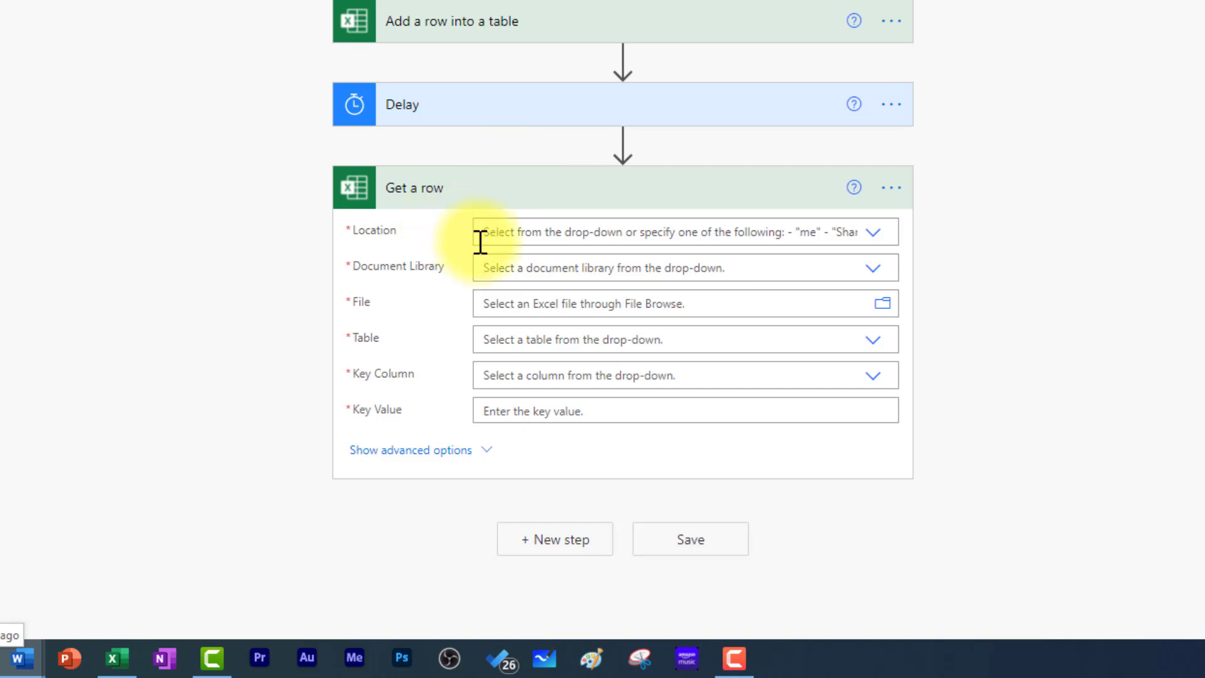
- Point Get a row at Table1 of the tutorial workbook in OneDrive for Business
left_click(543, 233)
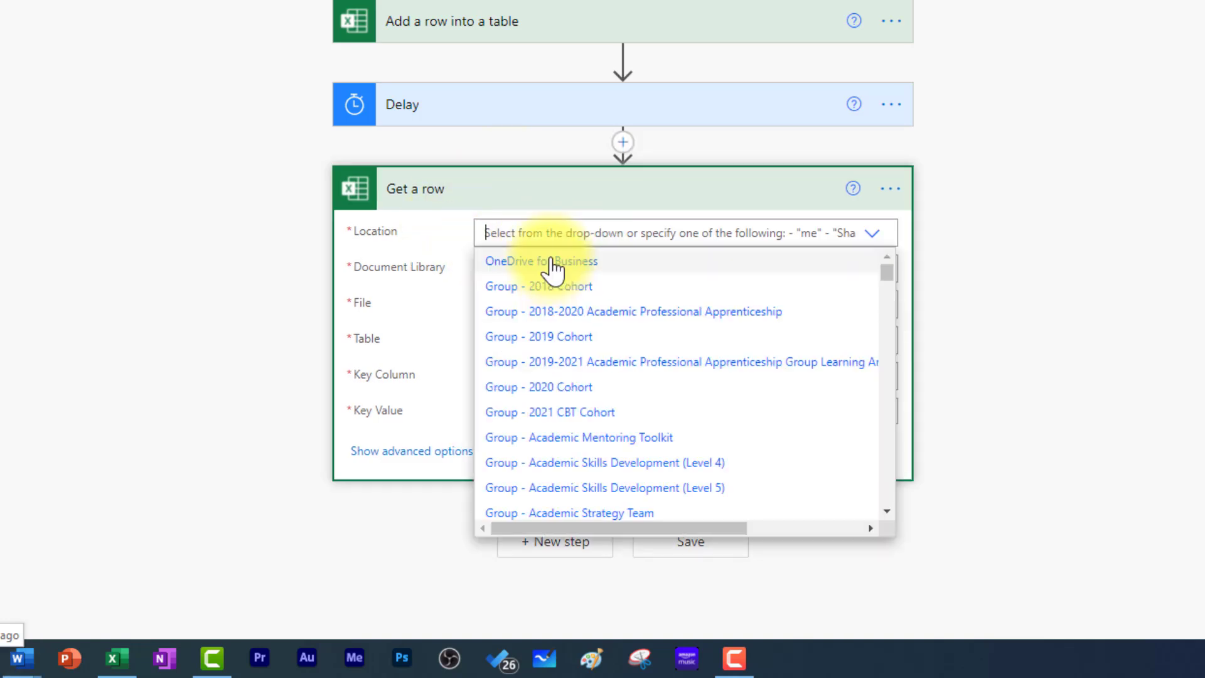
left_click(537, 266)
left_click(548, 271)
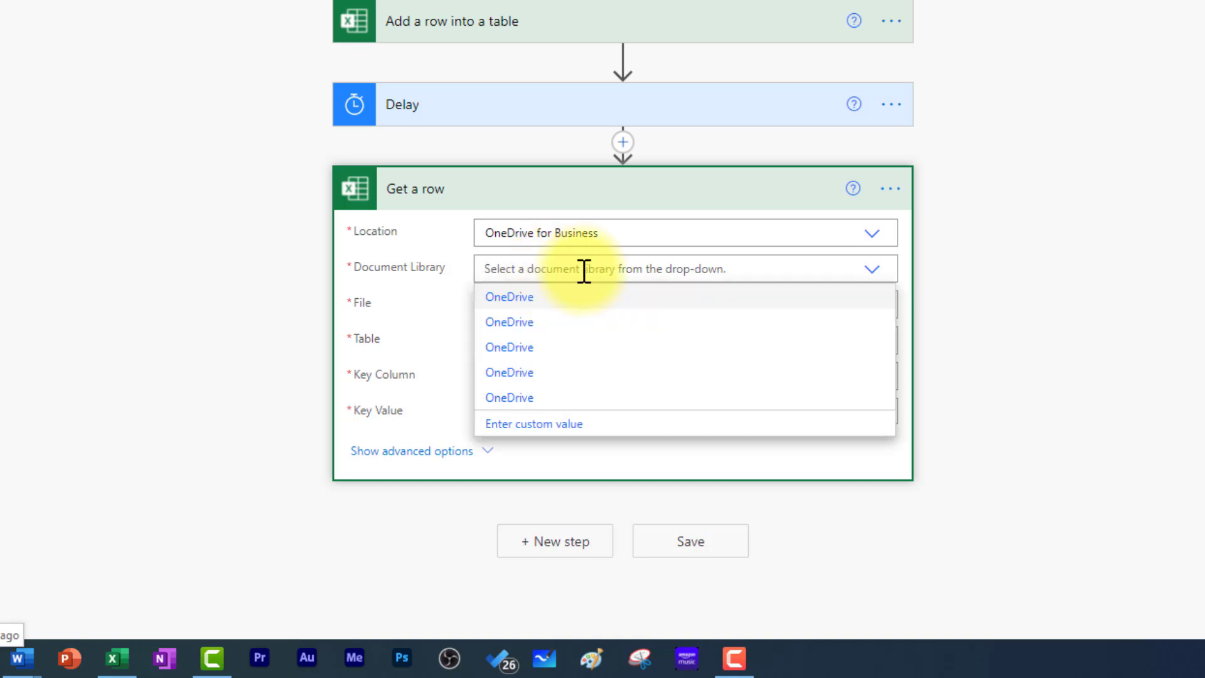
left_click(526, 305)
left_click(882, 305)
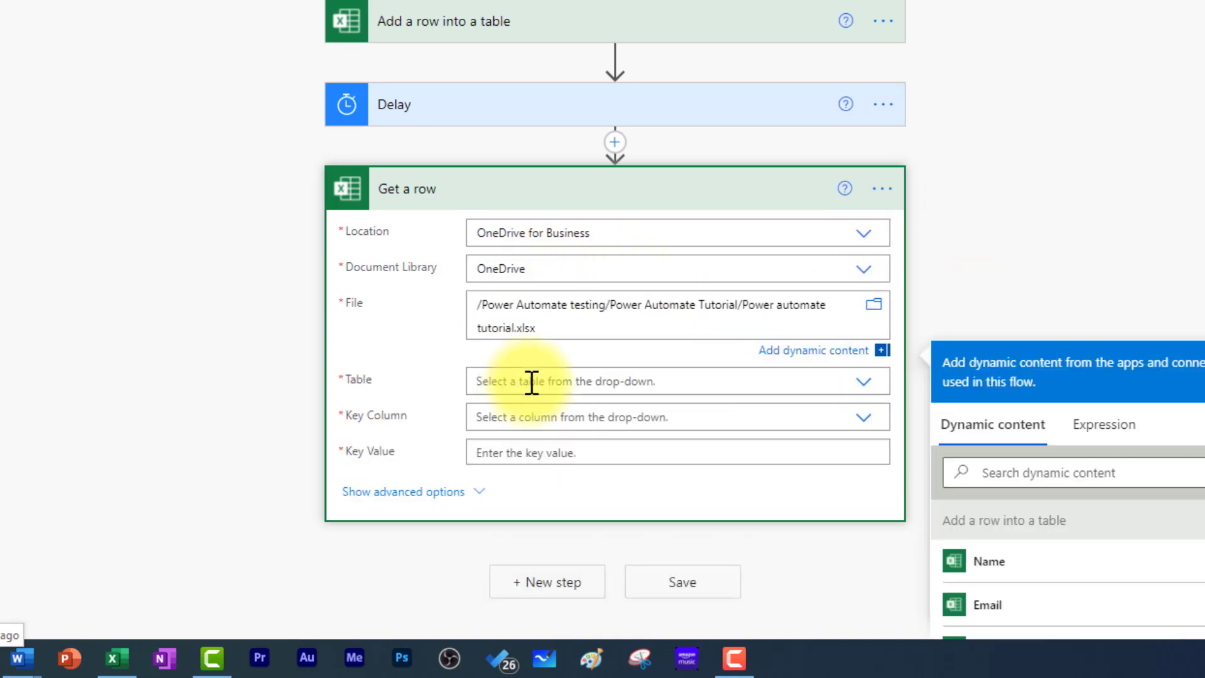
left_click(530, 382)
left_click(536, 391)
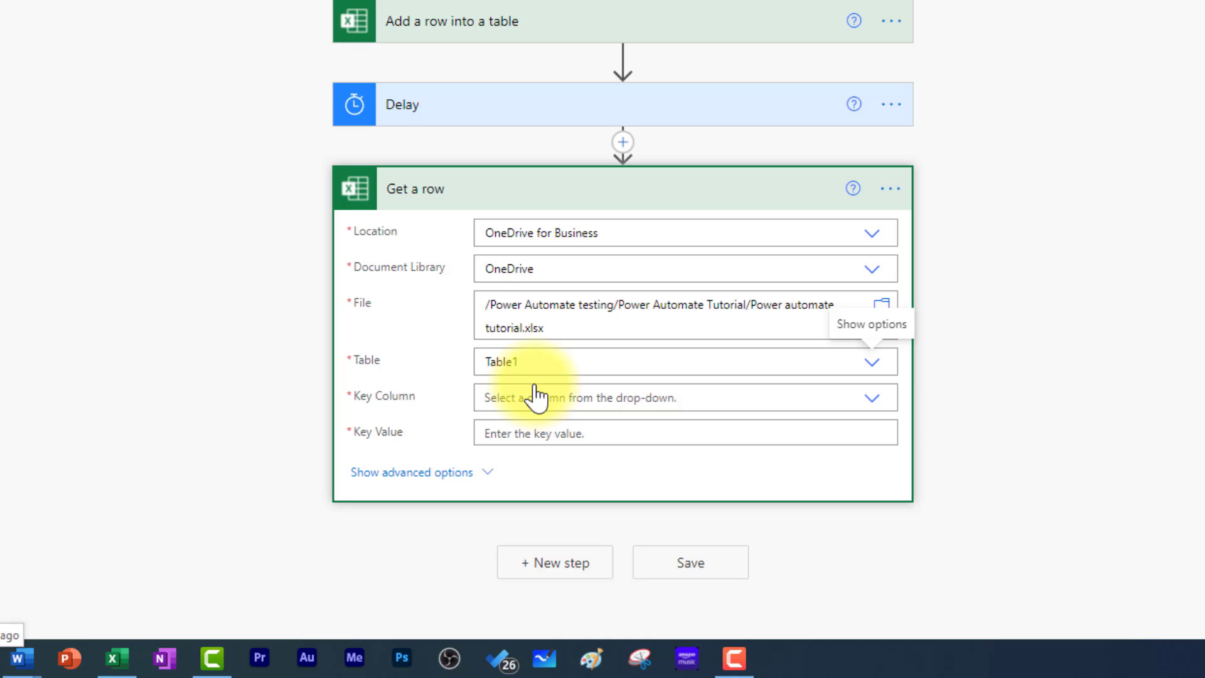
- Set the key column to Unique ID and the key value to the form's Response Id
left_click(536, 401)
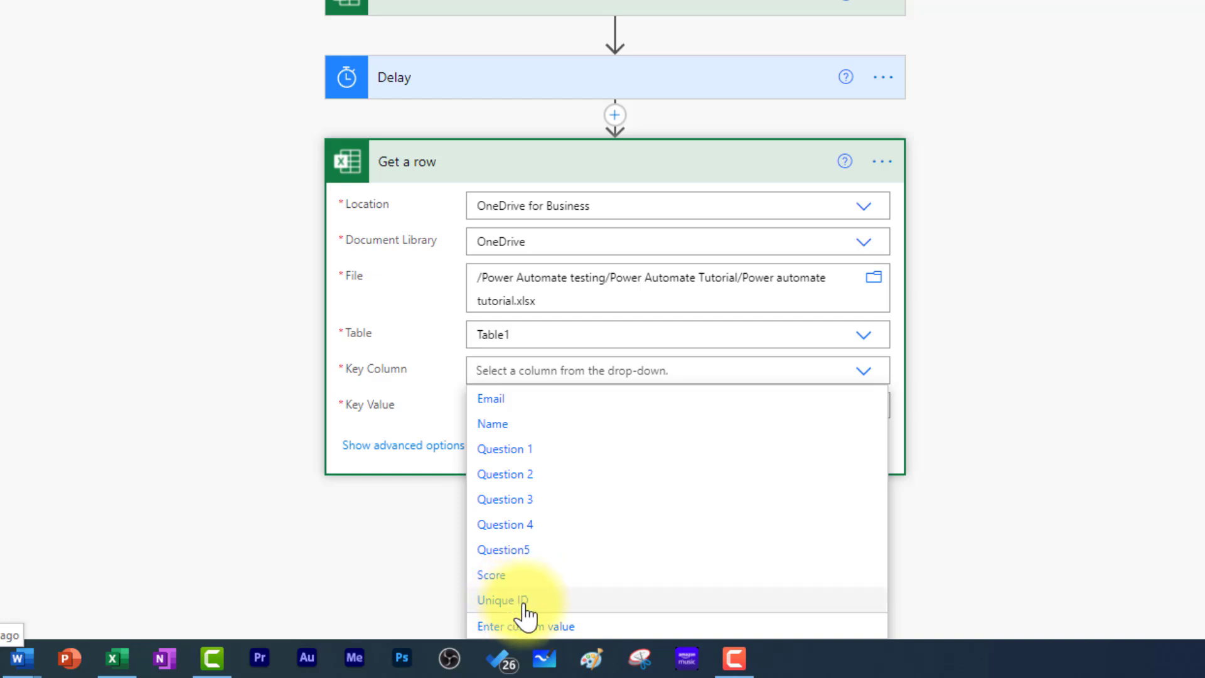
left_click(524, 602)
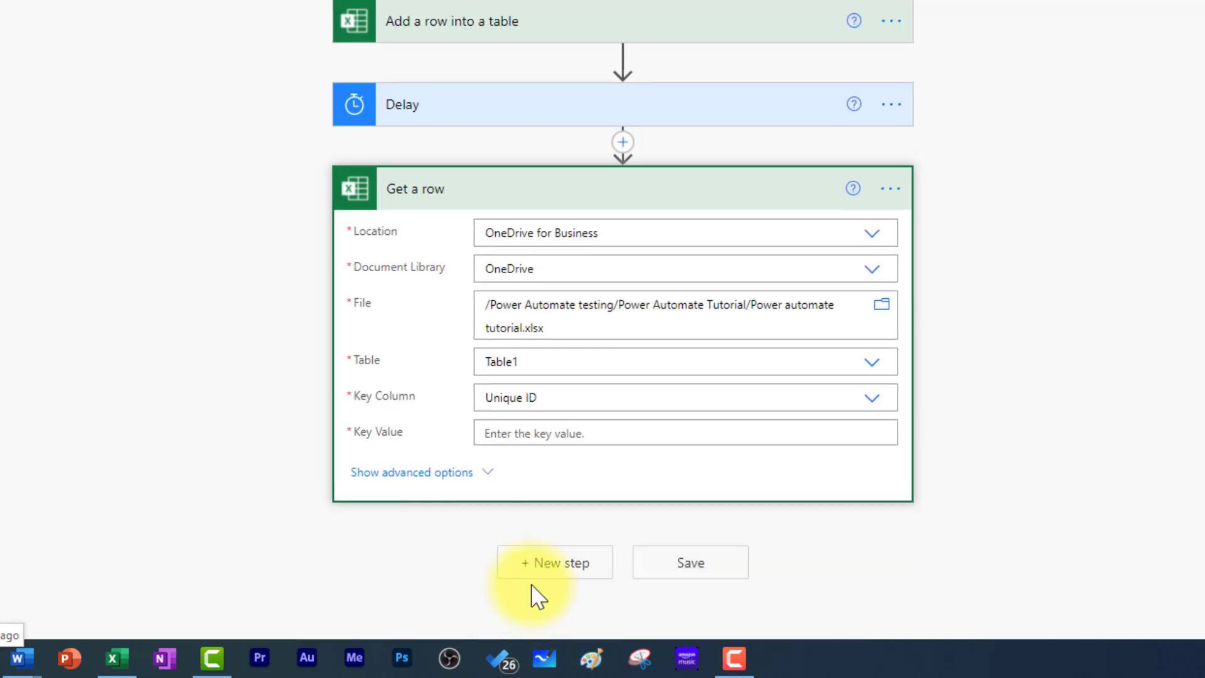
left_click(579, 438)
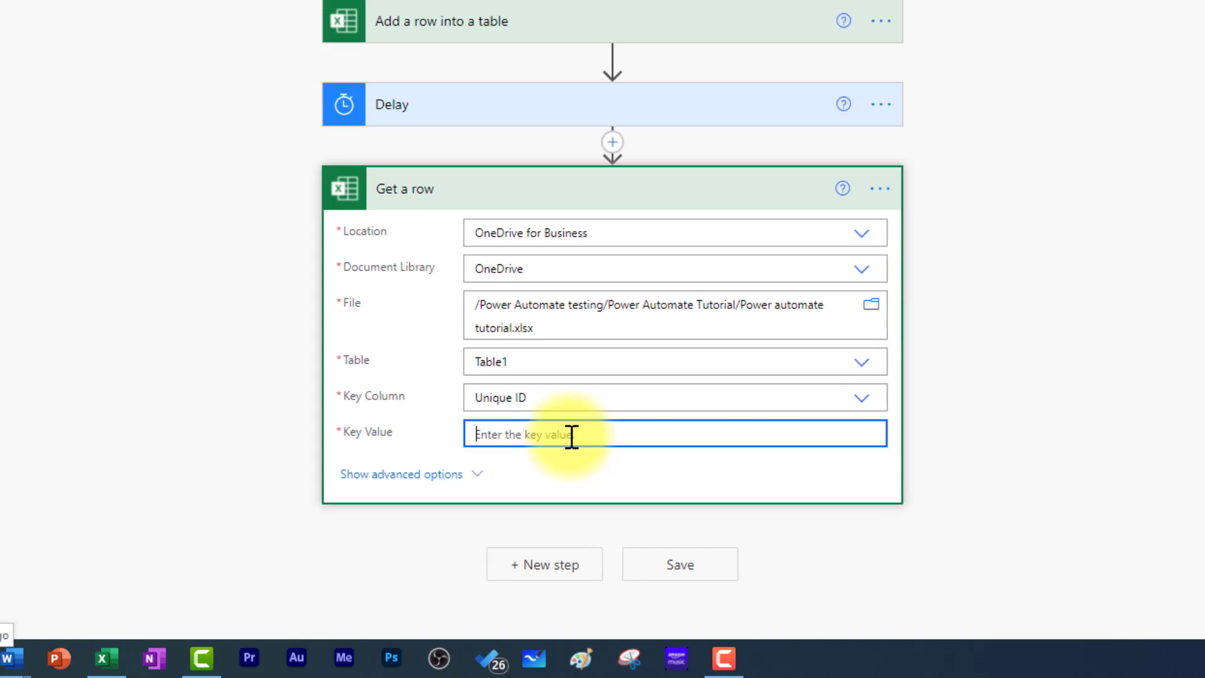
scroll(878, 568, "down", 5)
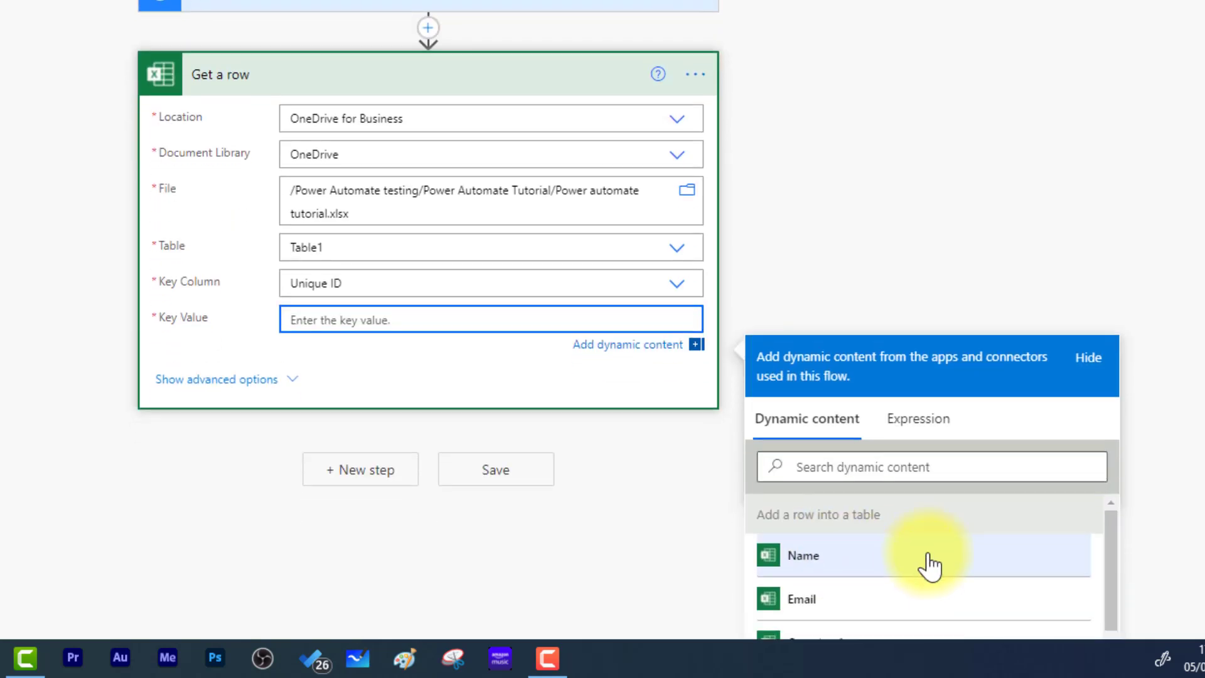
scroll(904, 568, "down", 10)
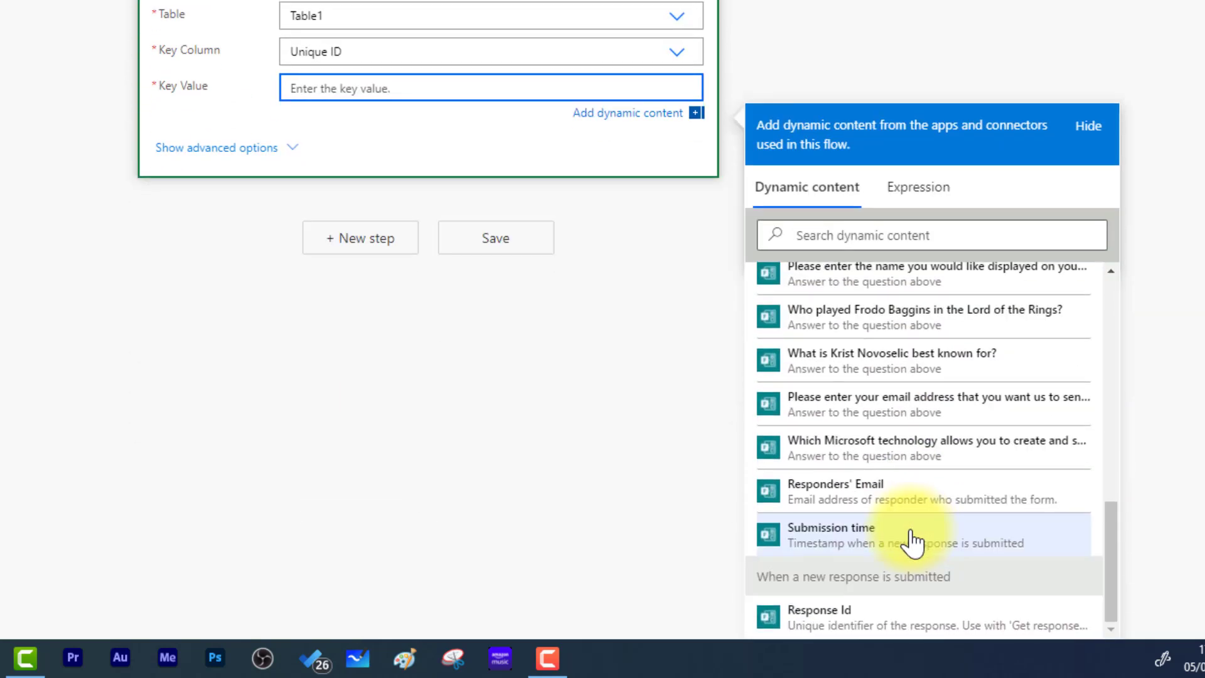
left_click(848, 633)
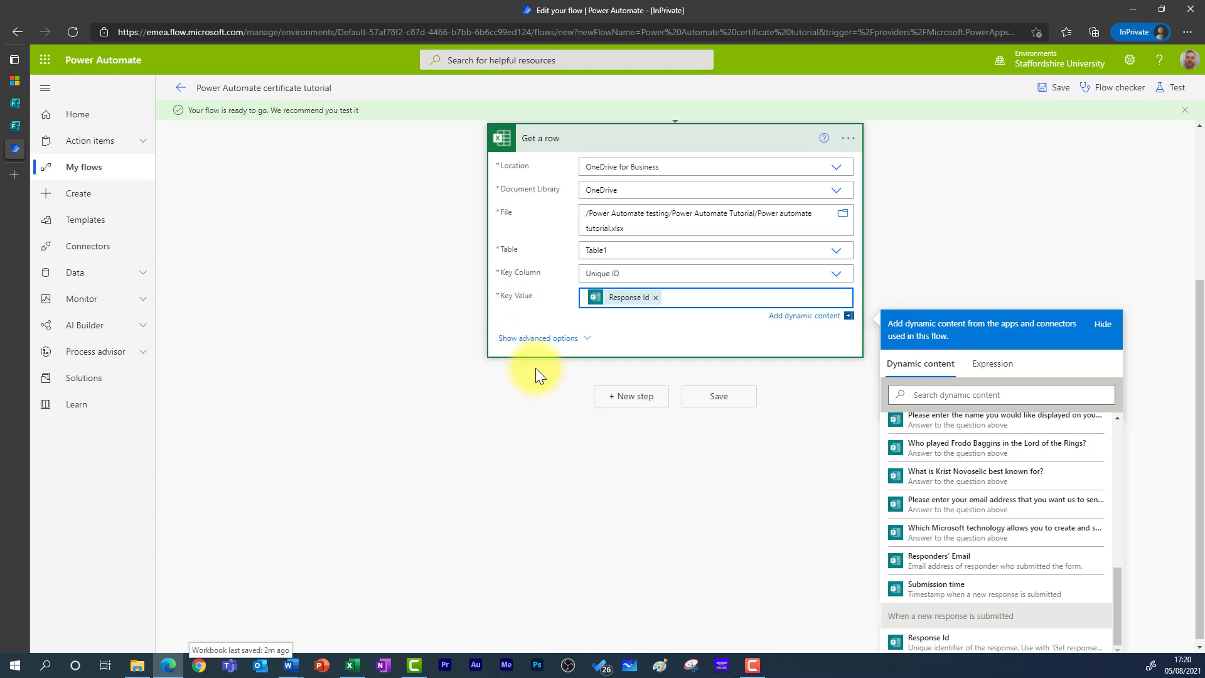
- Add a Condition control step directly after the Get a row action
left_click(627, 397)
left_click(635, 396)
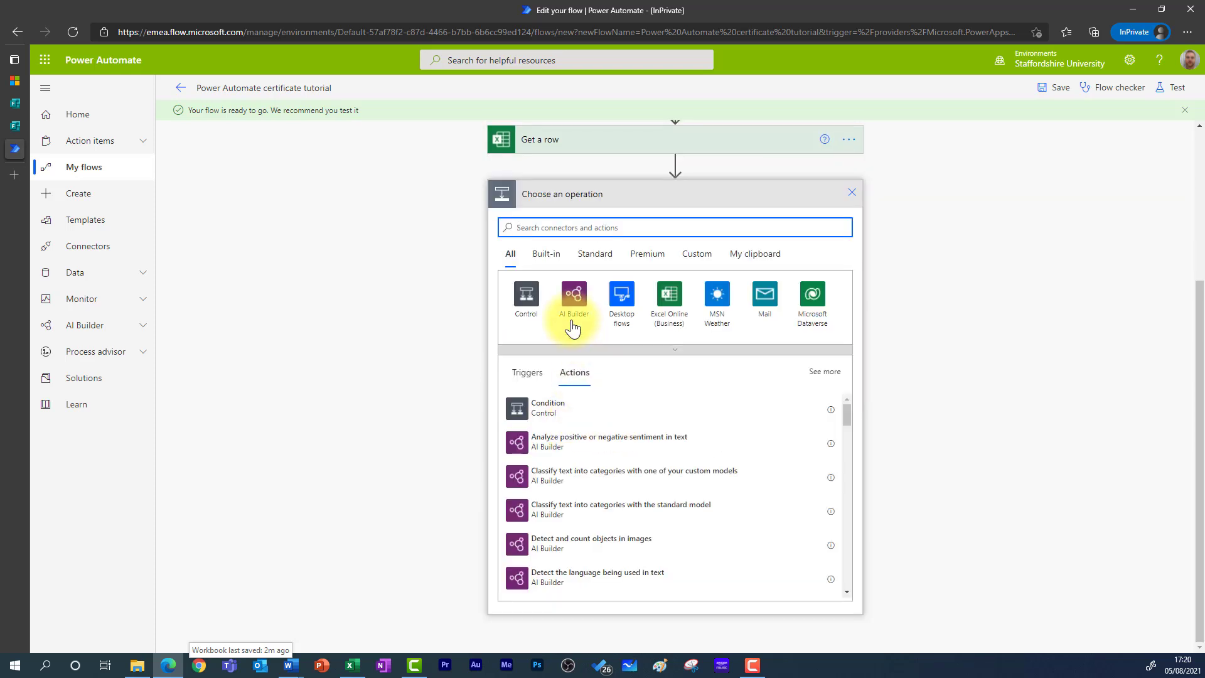
left_click(549, 409)
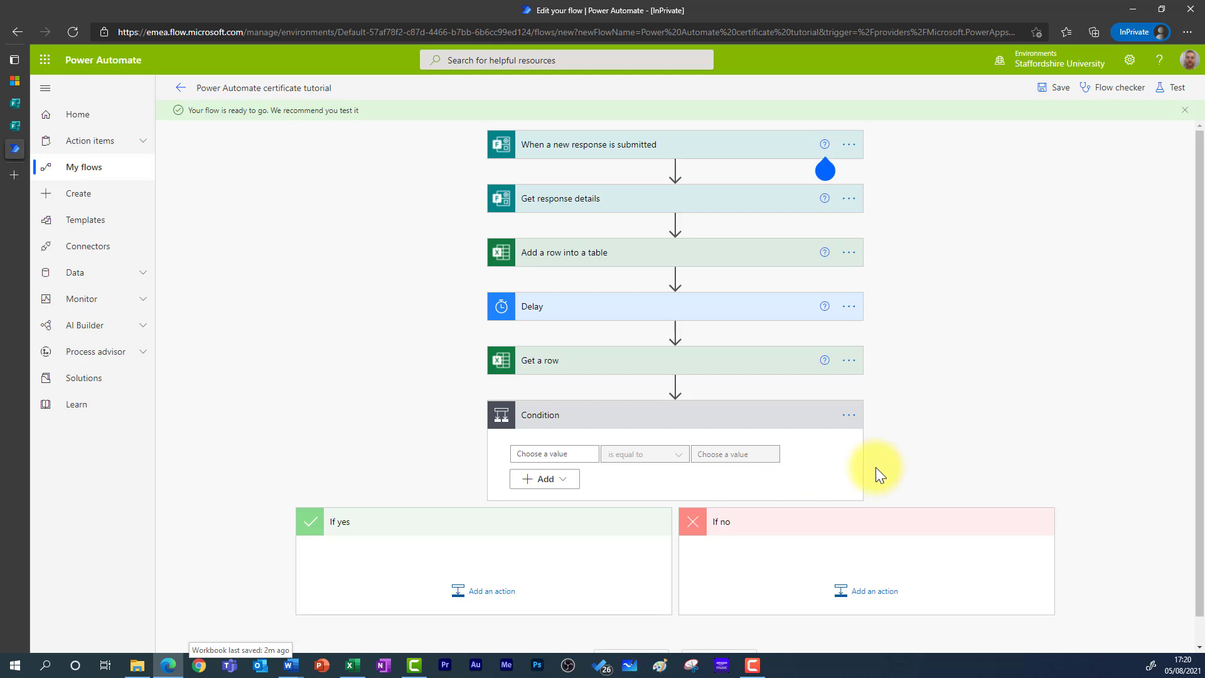
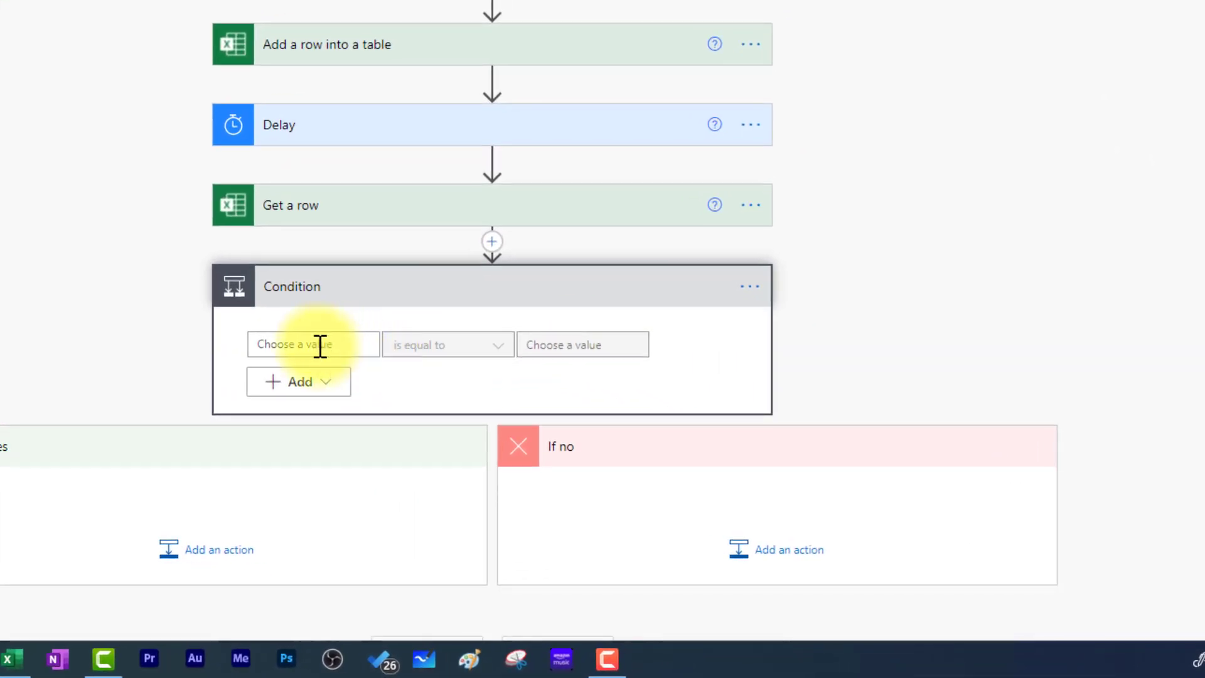
- Set the Condition's left value to the expression float(outputs('Get_a_row')?['body/Score'])
left_click(320, 345)
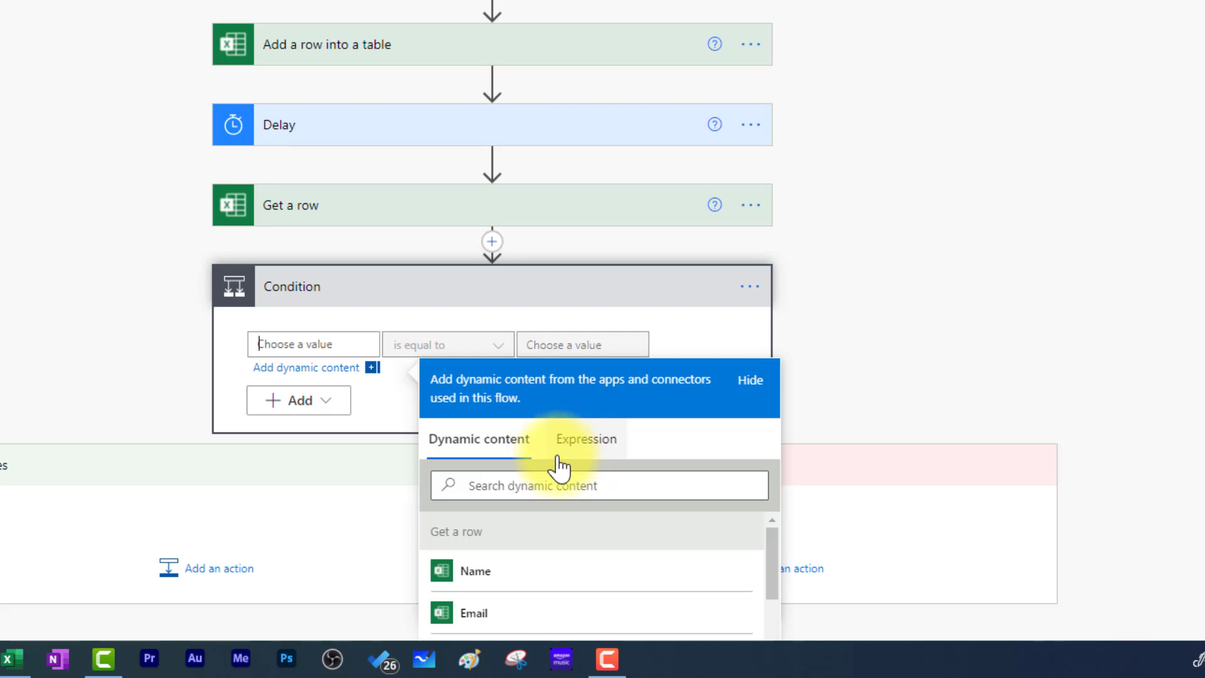
left_click(598, 449)
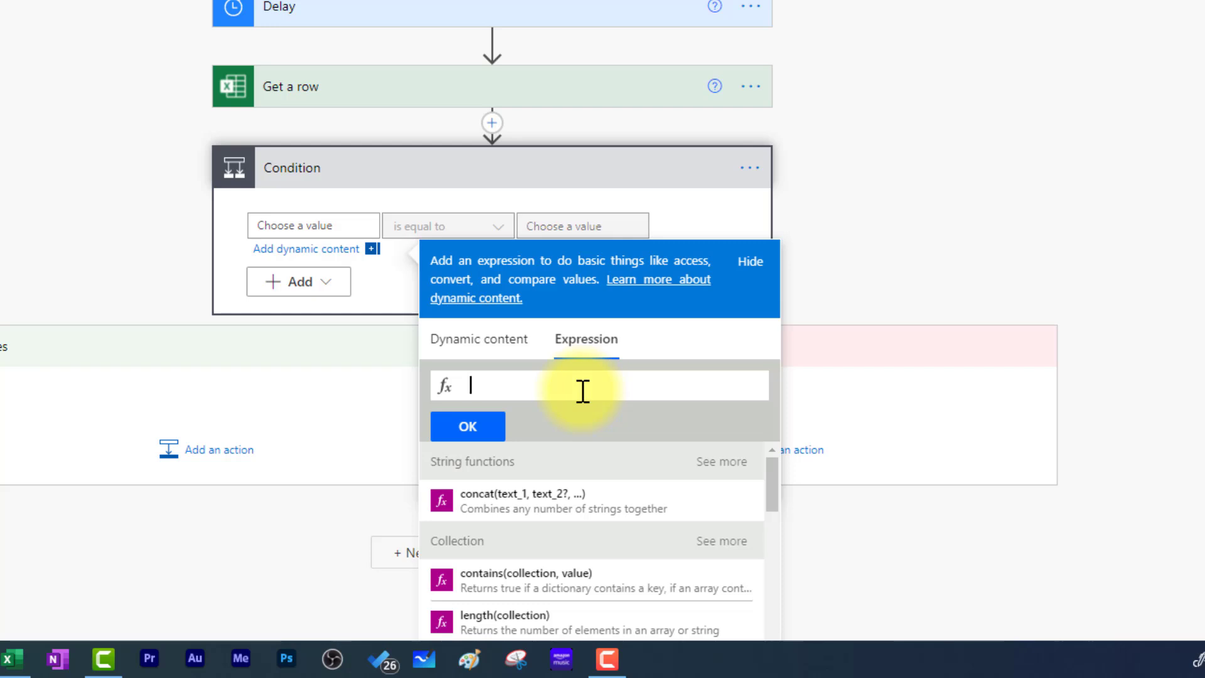
type("float")
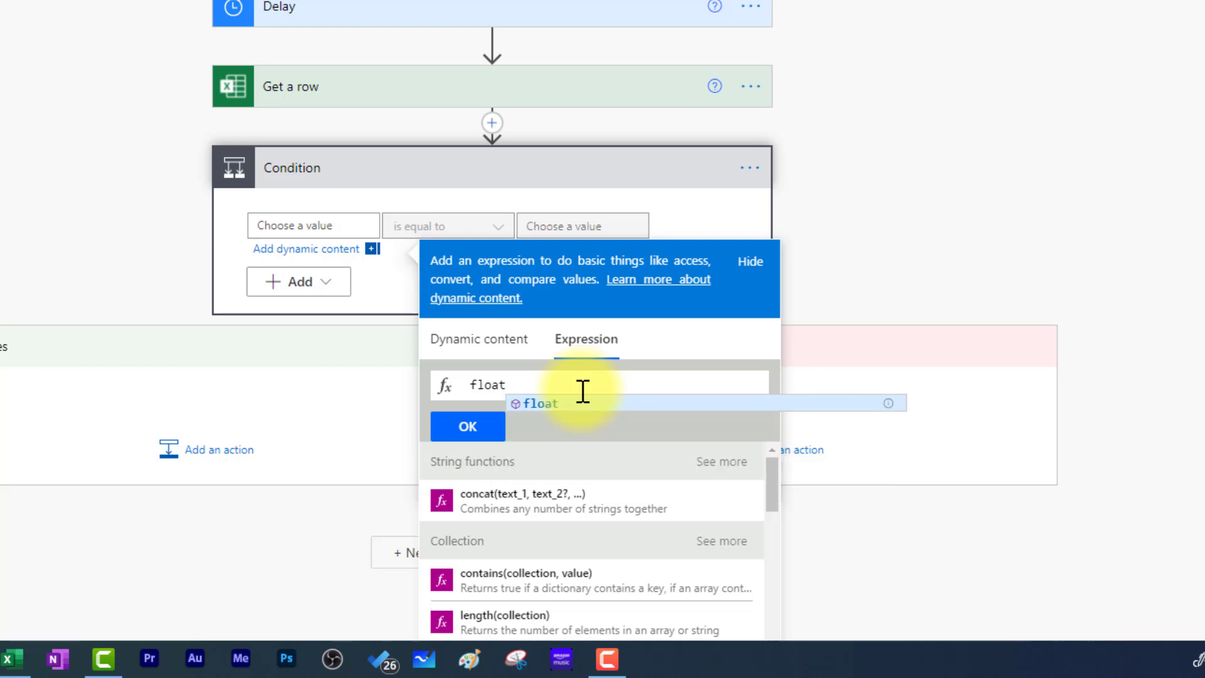
type("(")
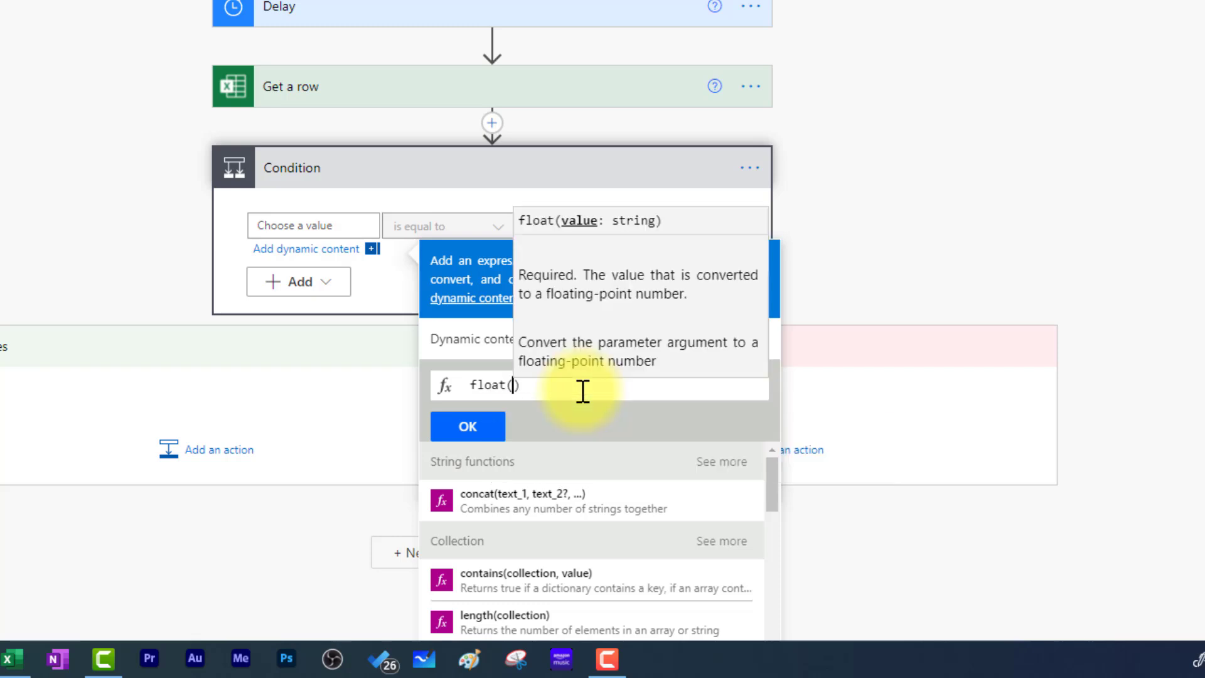
type("outputs")
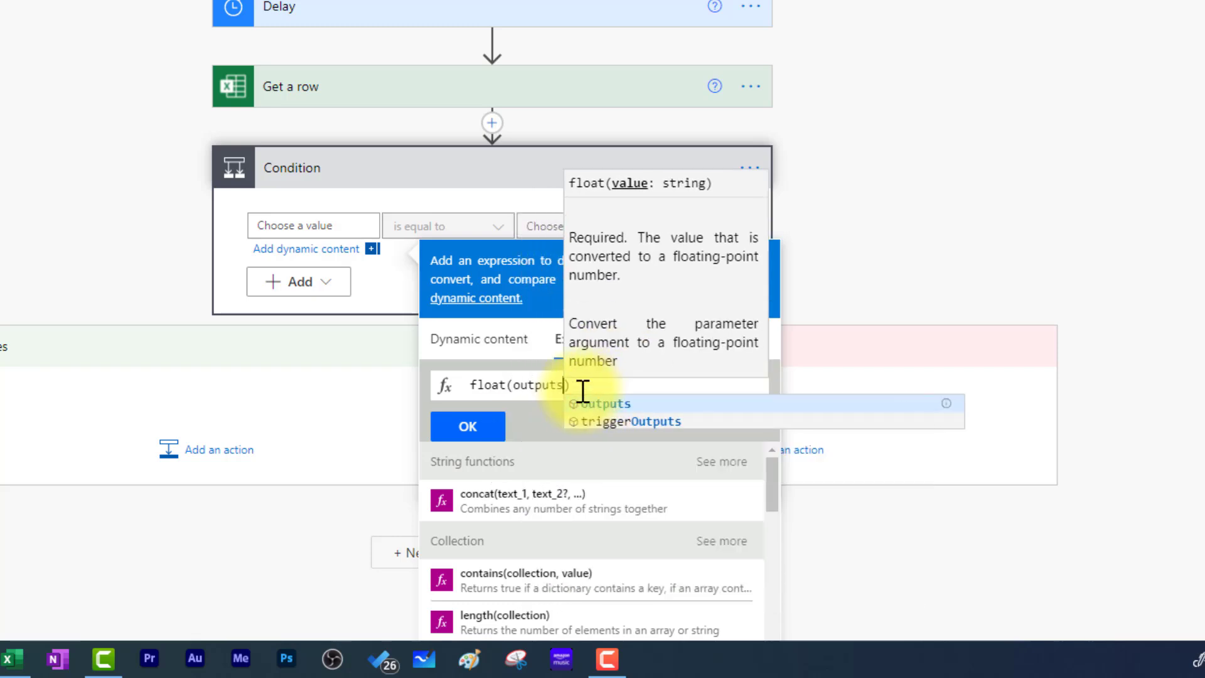
type("(")
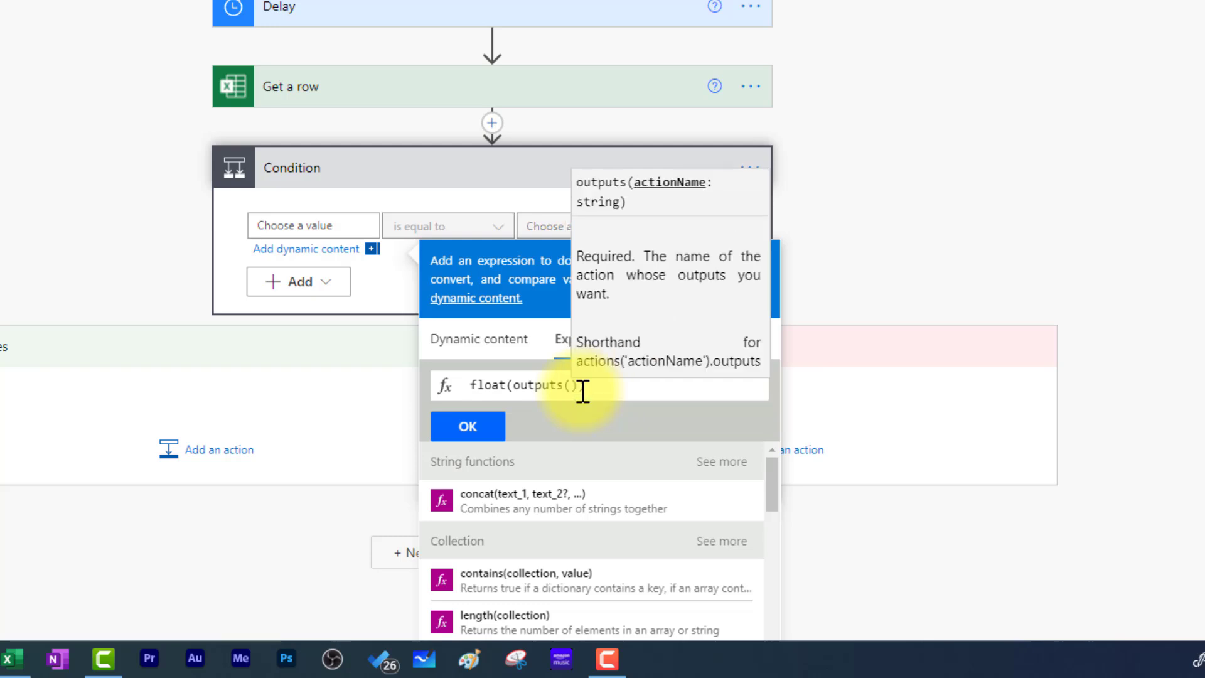
type("'")
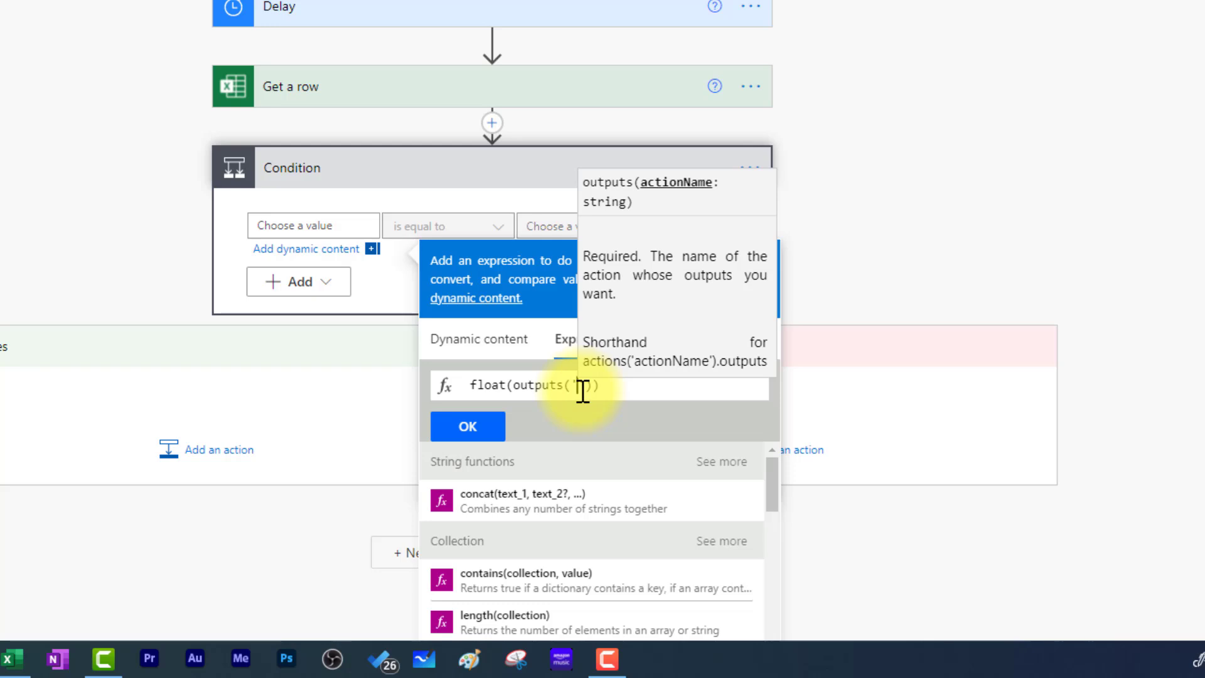
type("Get_")
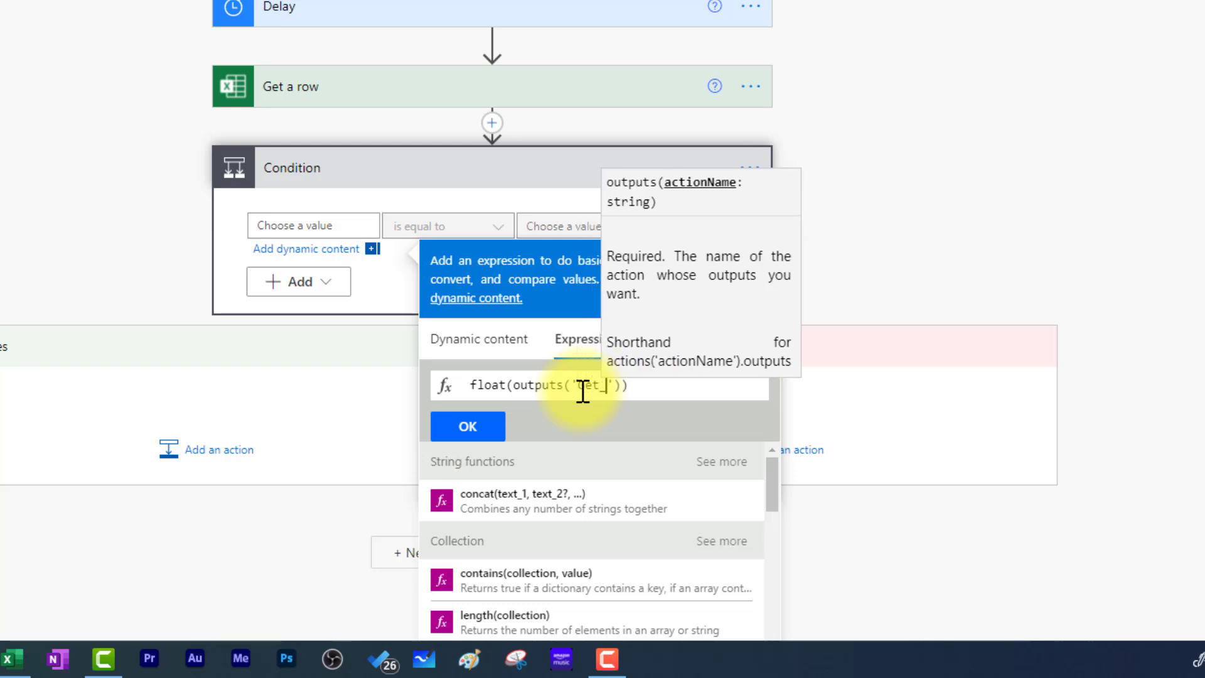
type("a_row")
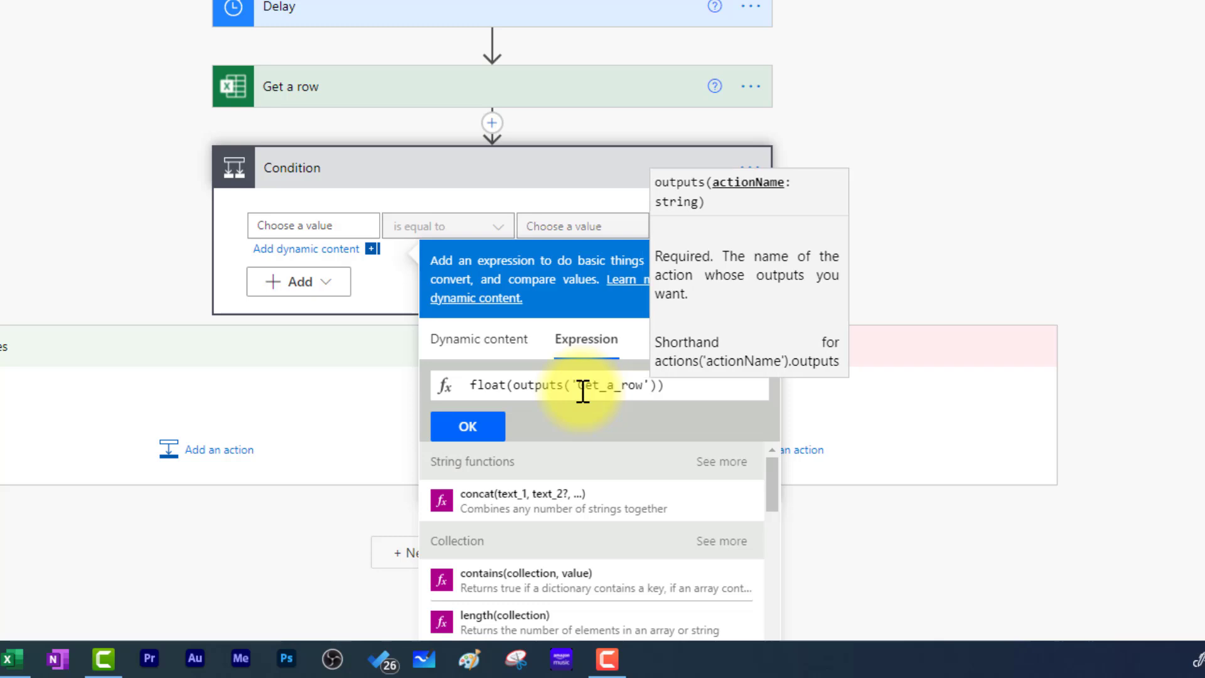
key("Right")
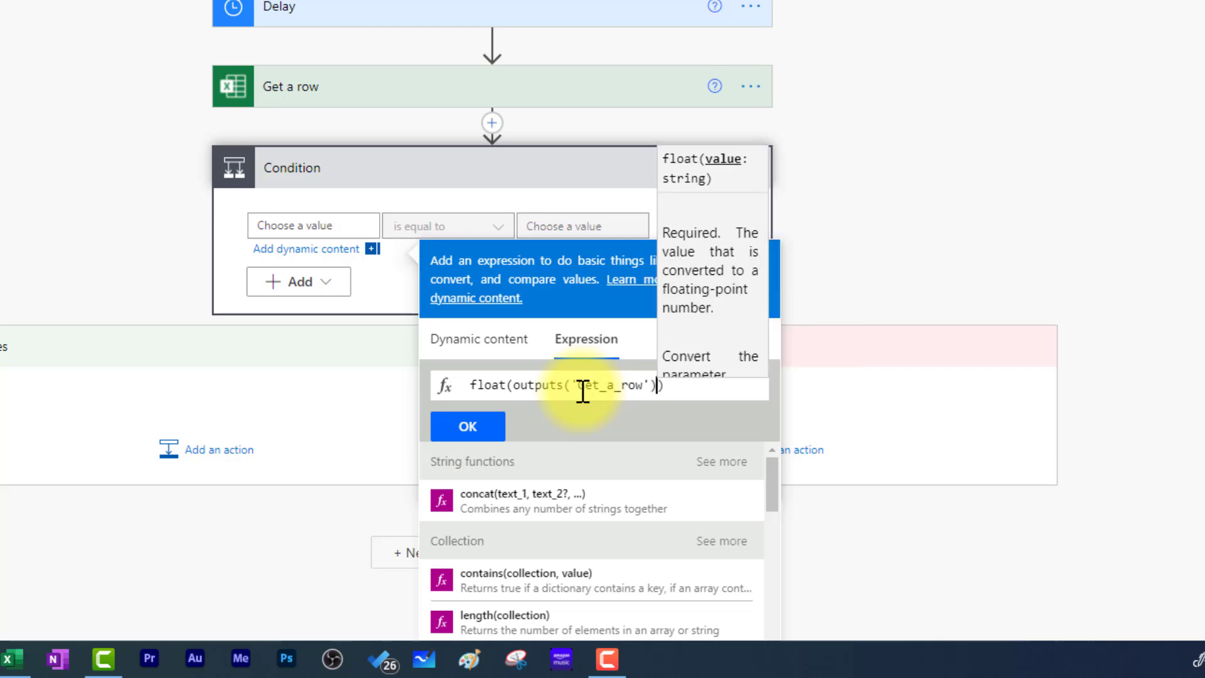
type("?")
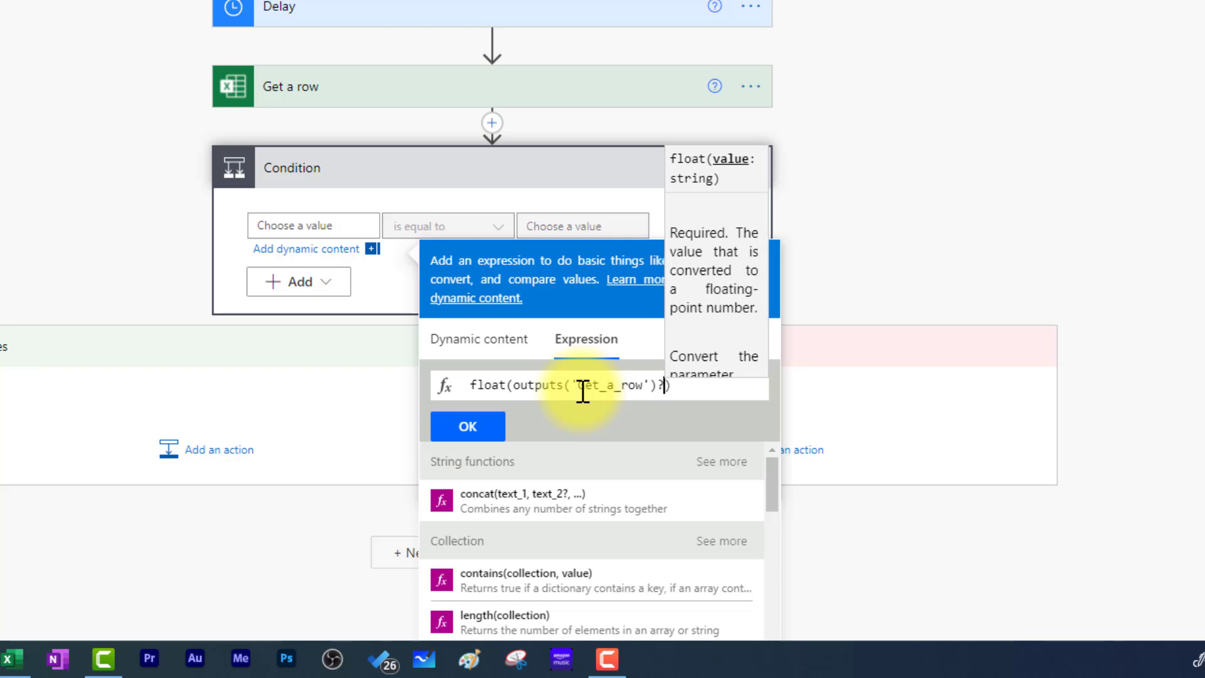
type("[]")
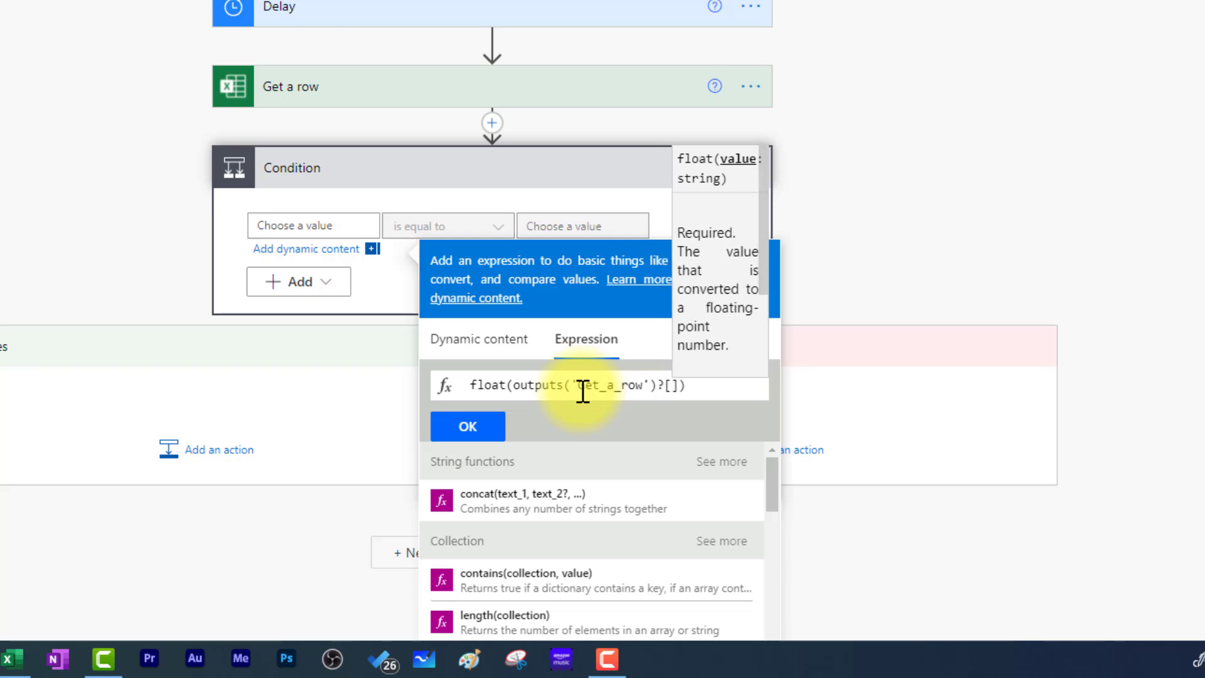
type("''")
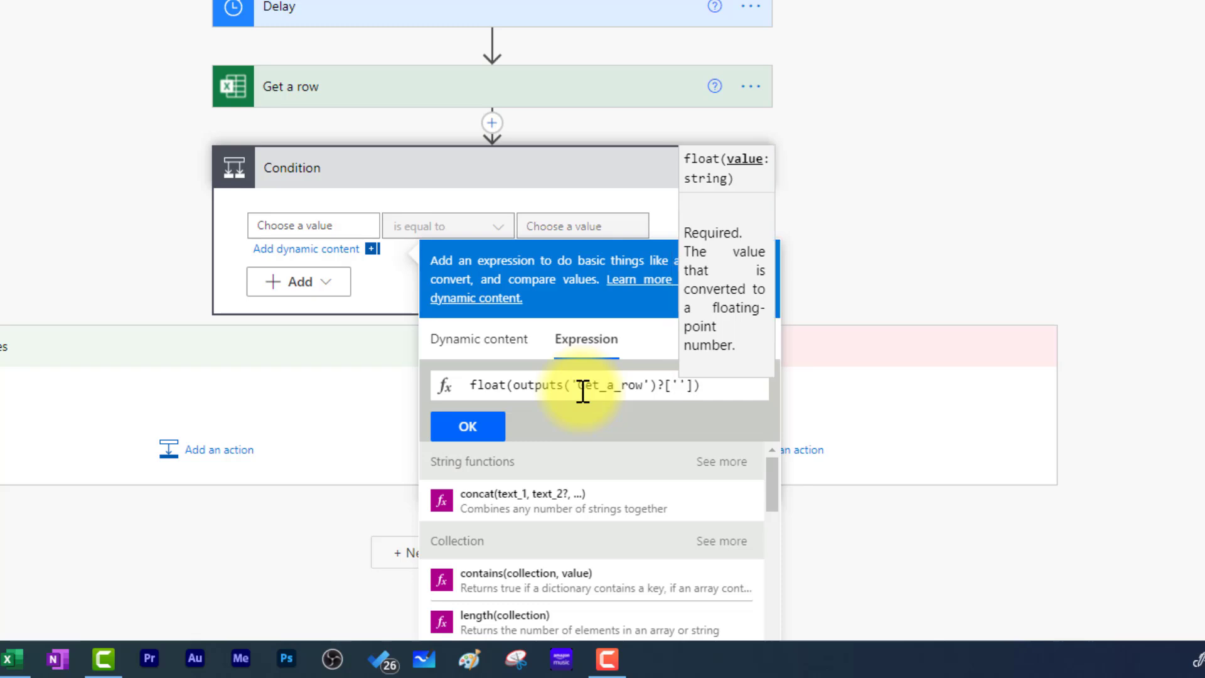
type("body/")
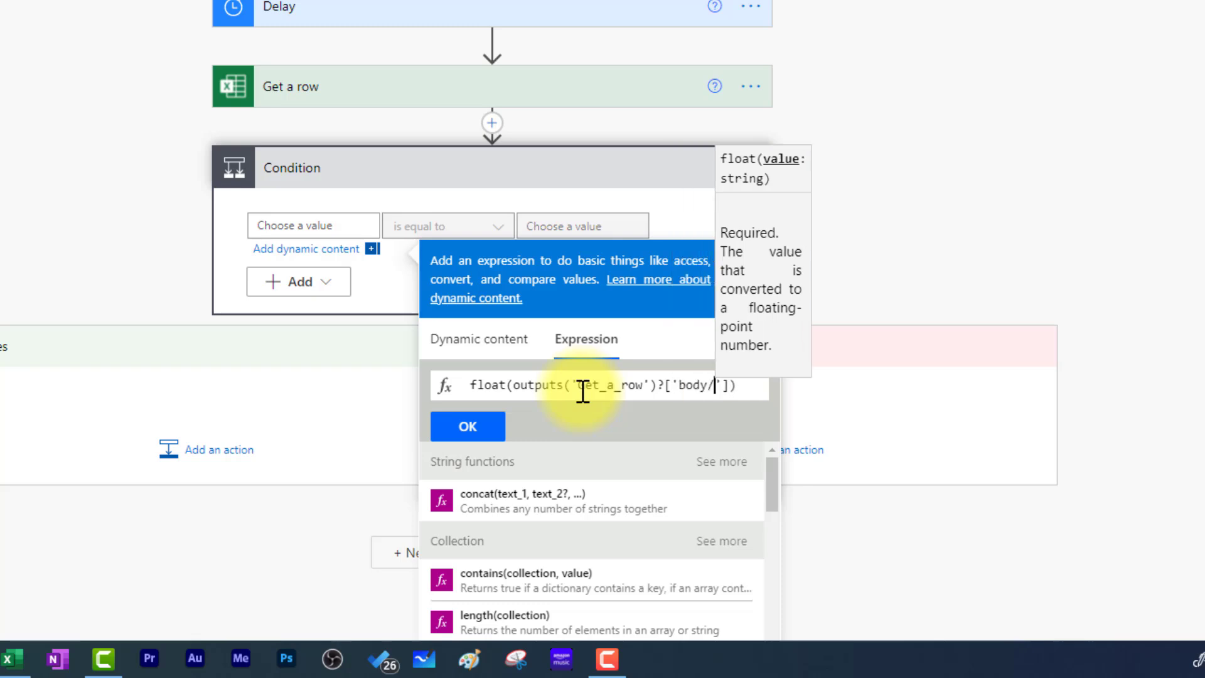
type("Scor")
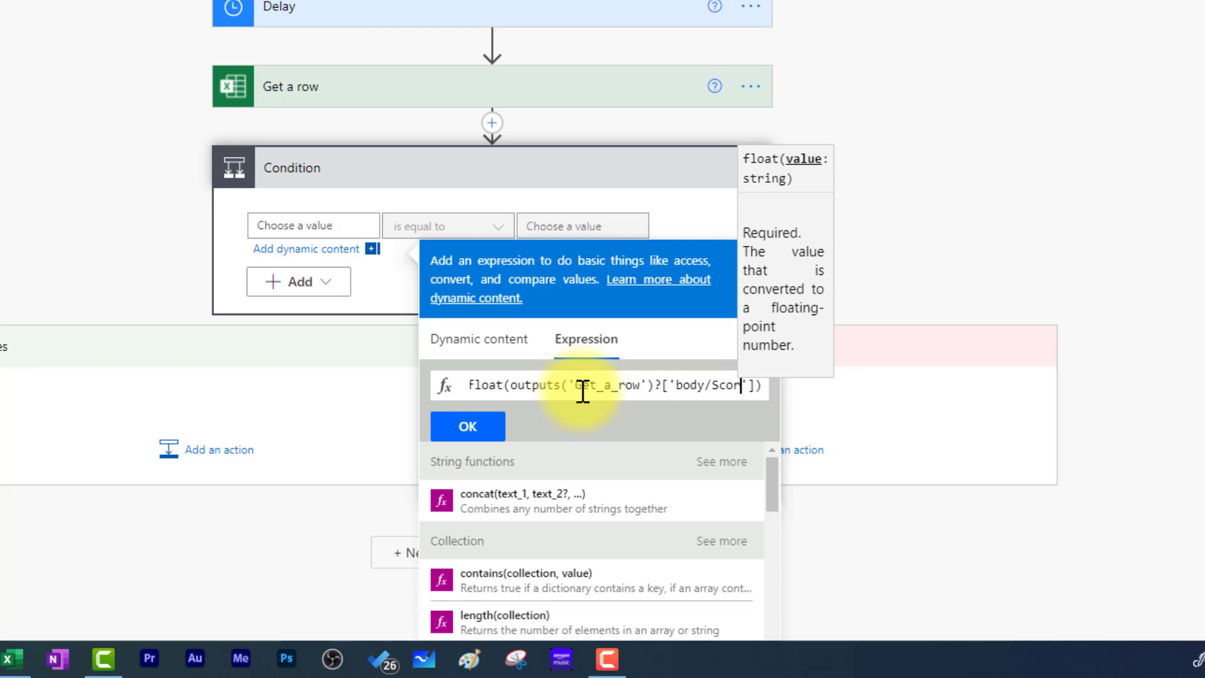
type("e")
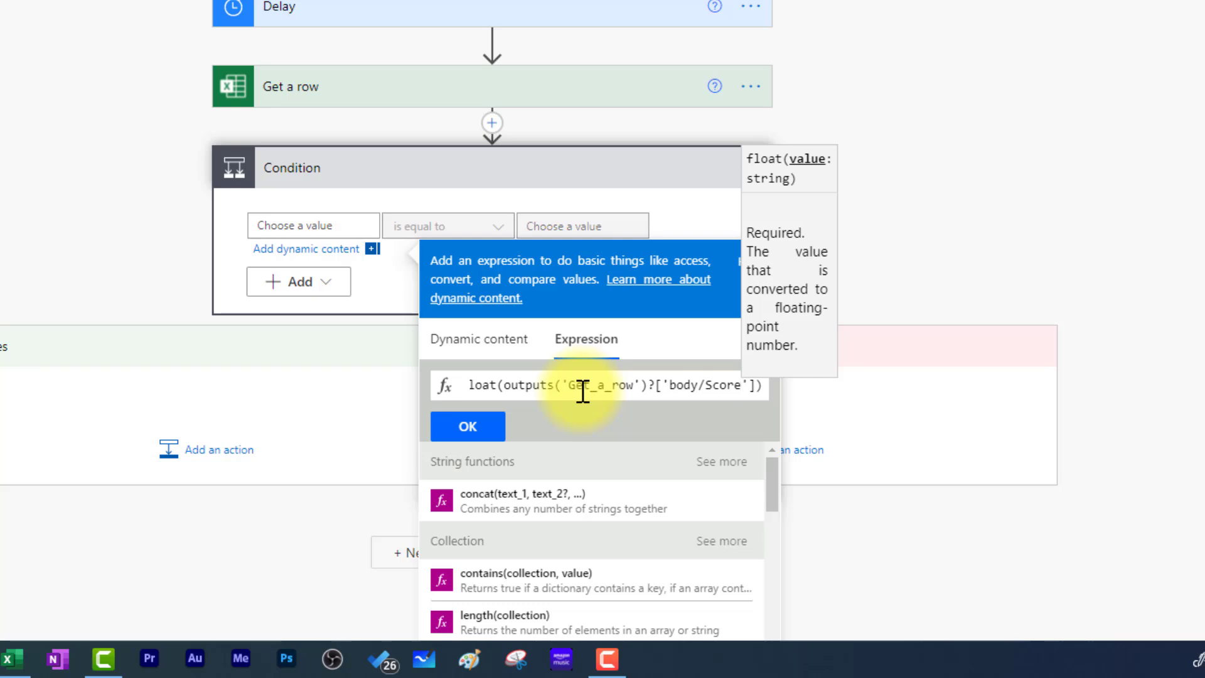
left_click(487, 436)
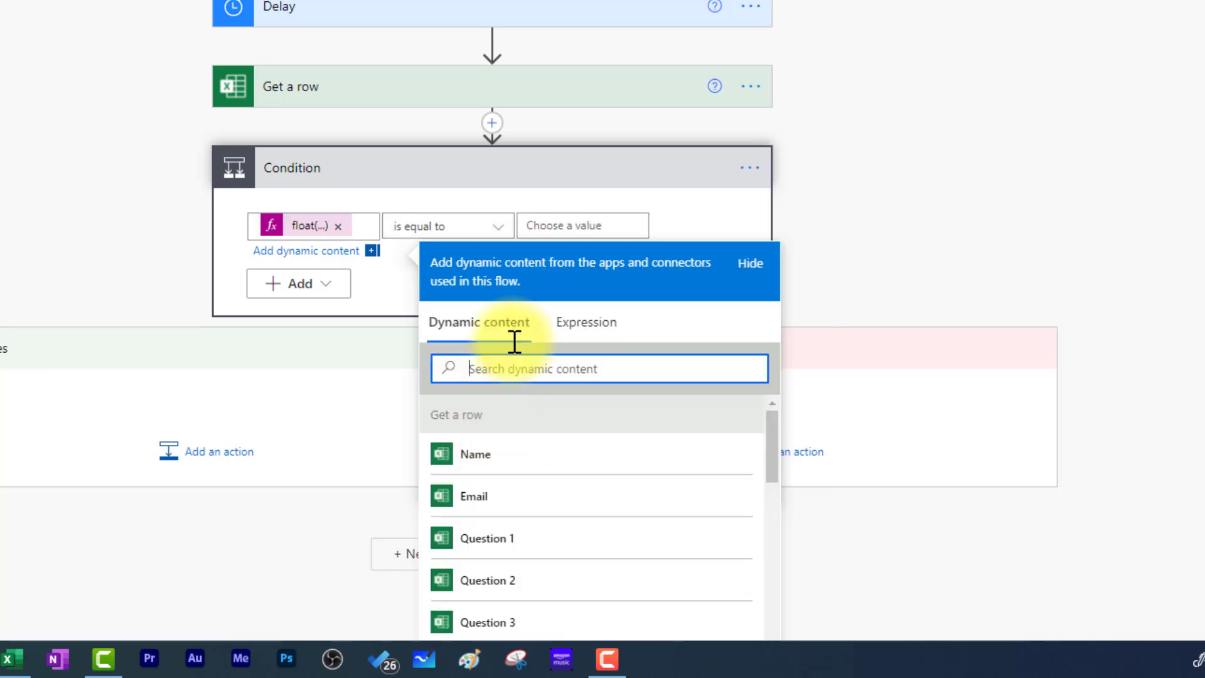
- Make the Condition check that the score is greater than or equal to 80
left_click(398, 301)
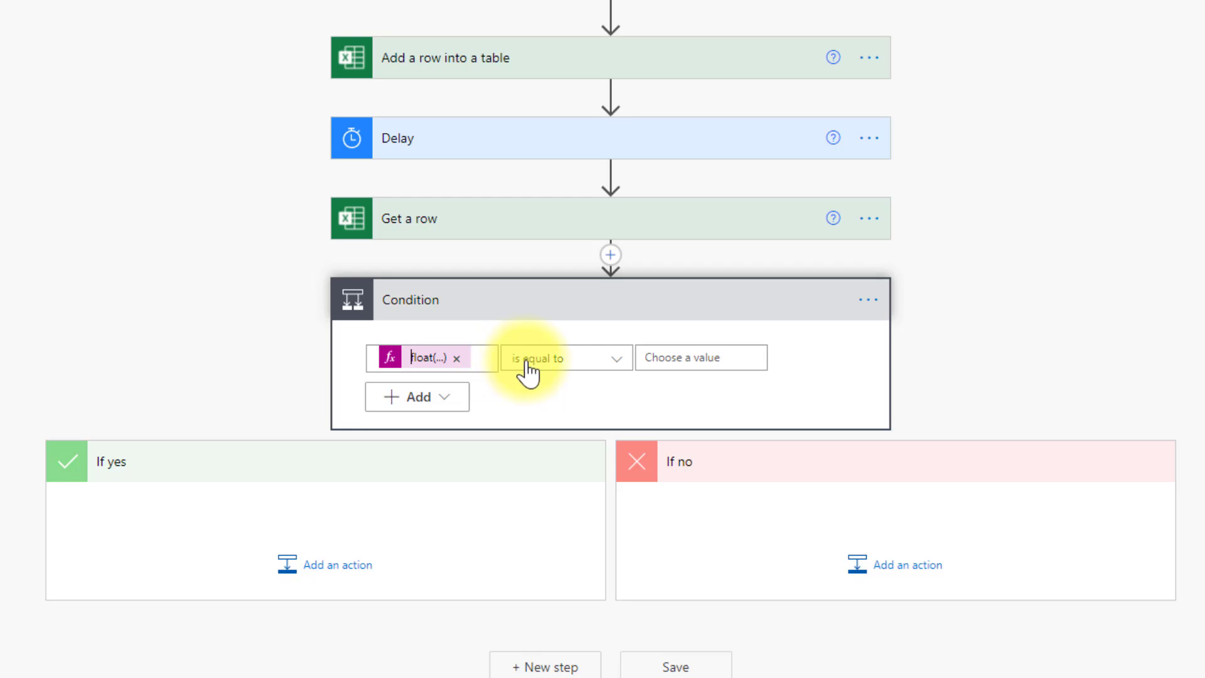
left_click(588, 370)
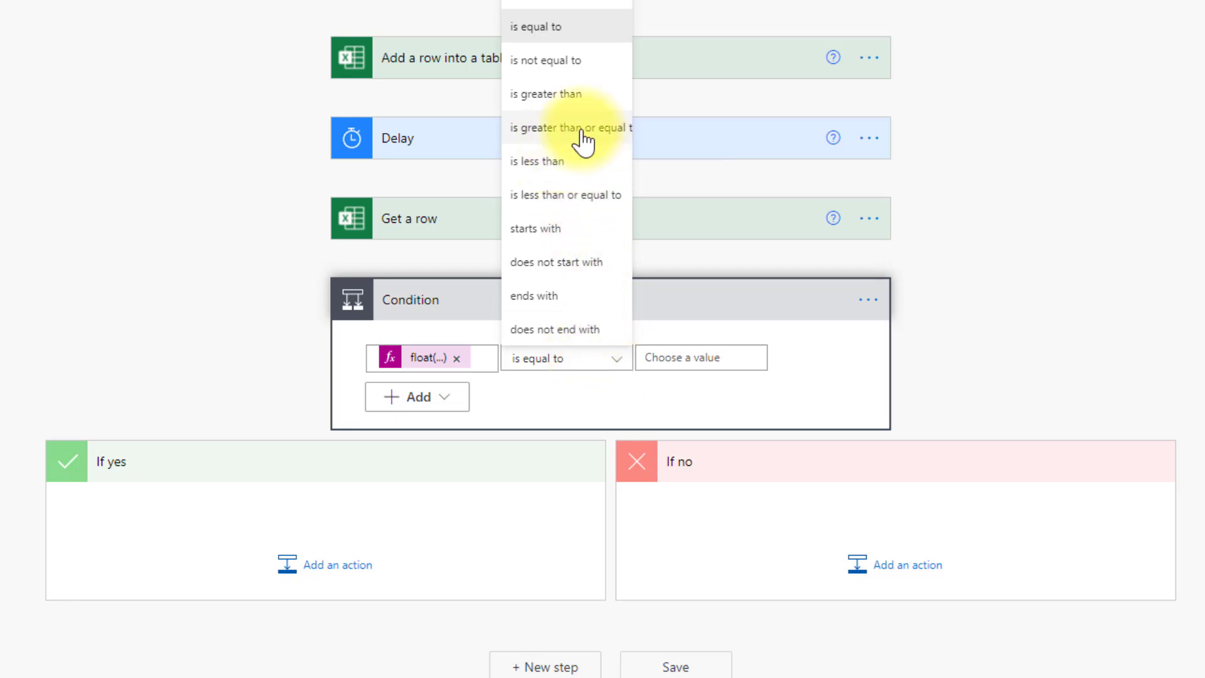
left_click(583, 129)
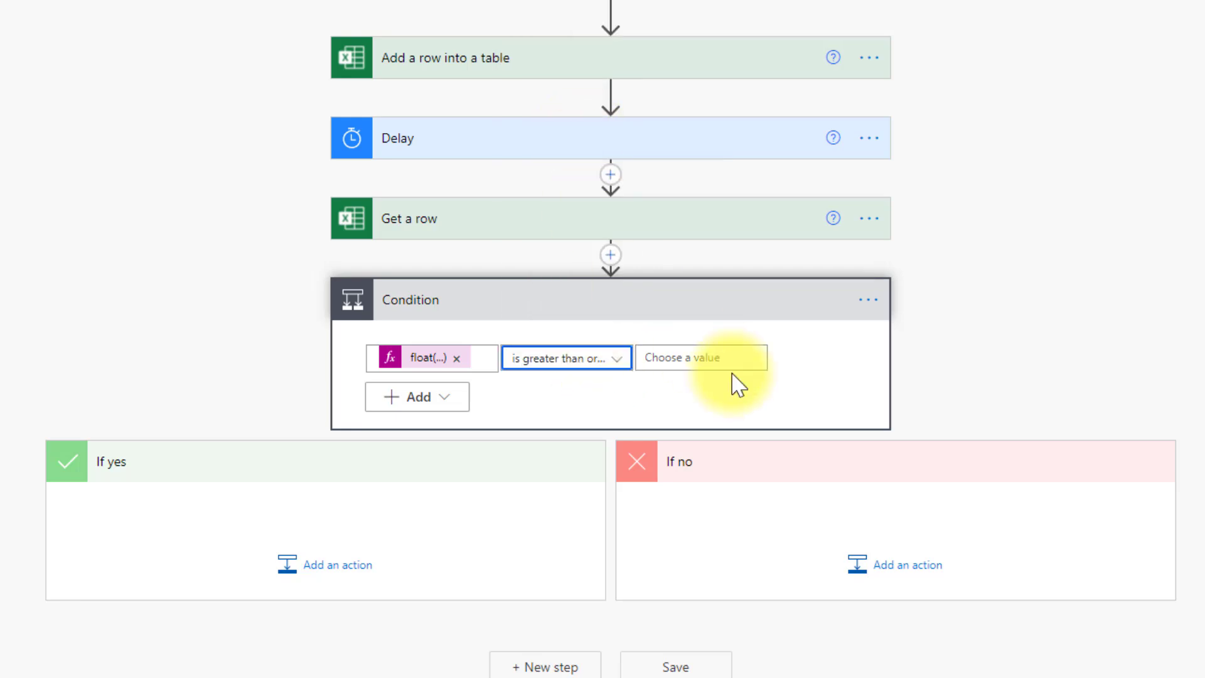
left_click(688, 361)
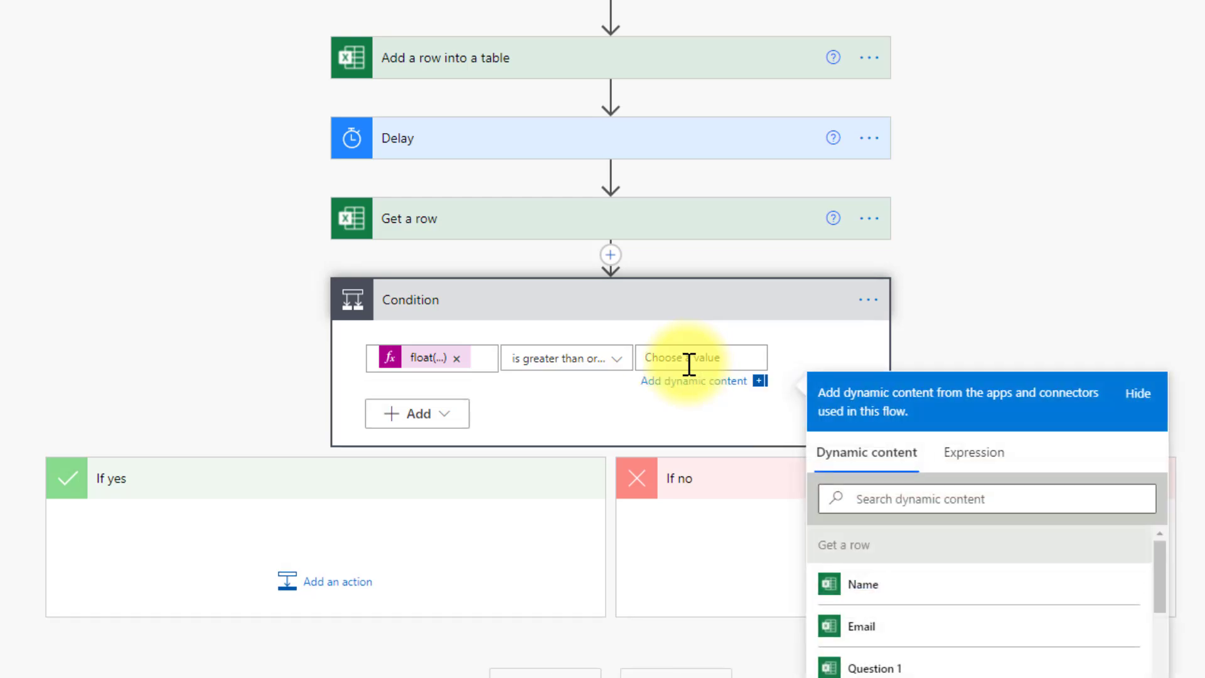
type("80")
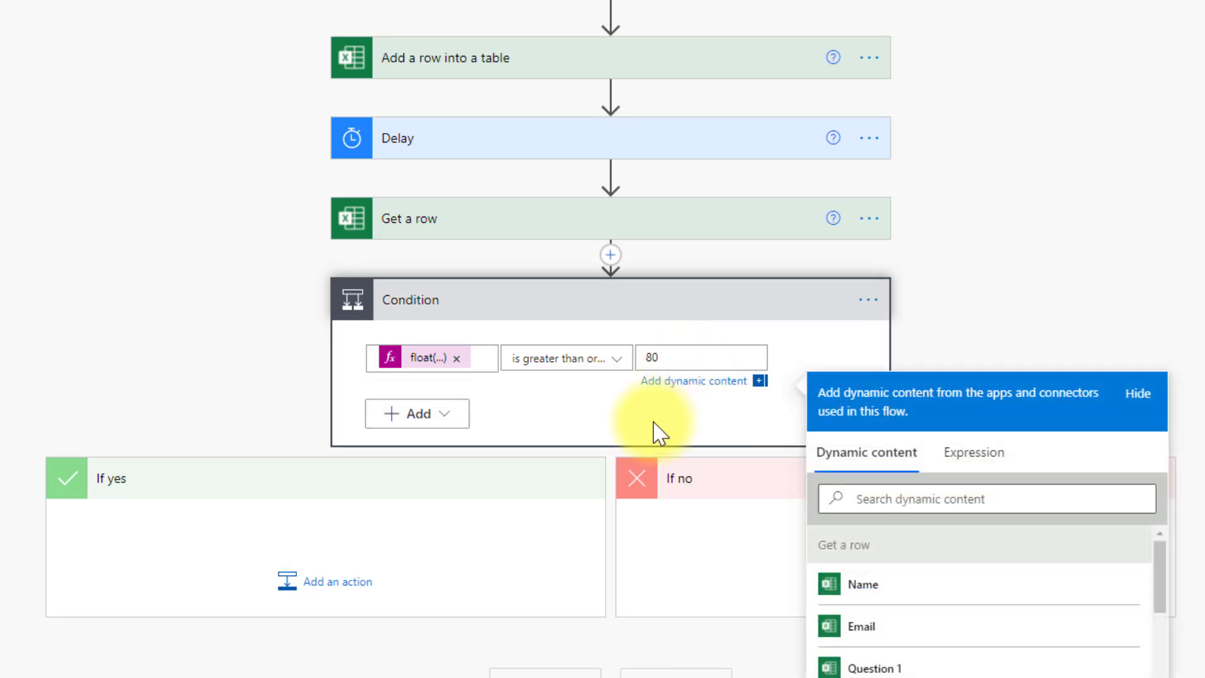
left_click(613, 431)
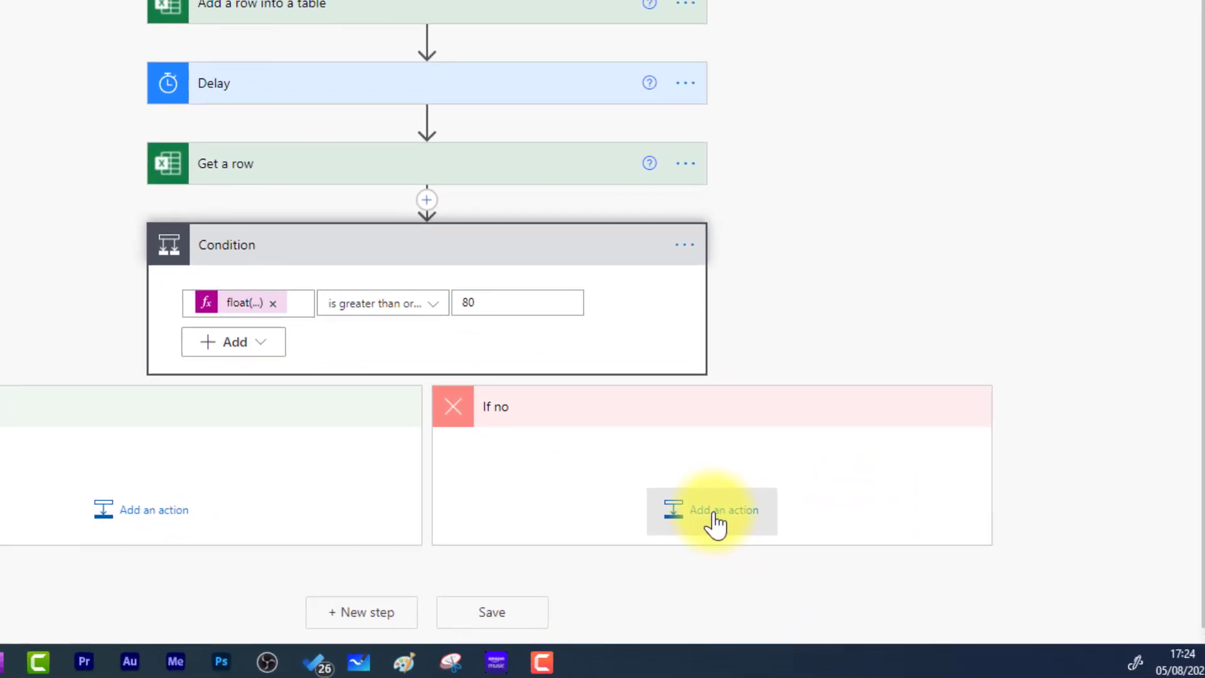
- Add the Office 365 Outlook Send an email (V2) action under If no
left_click(714, 520)
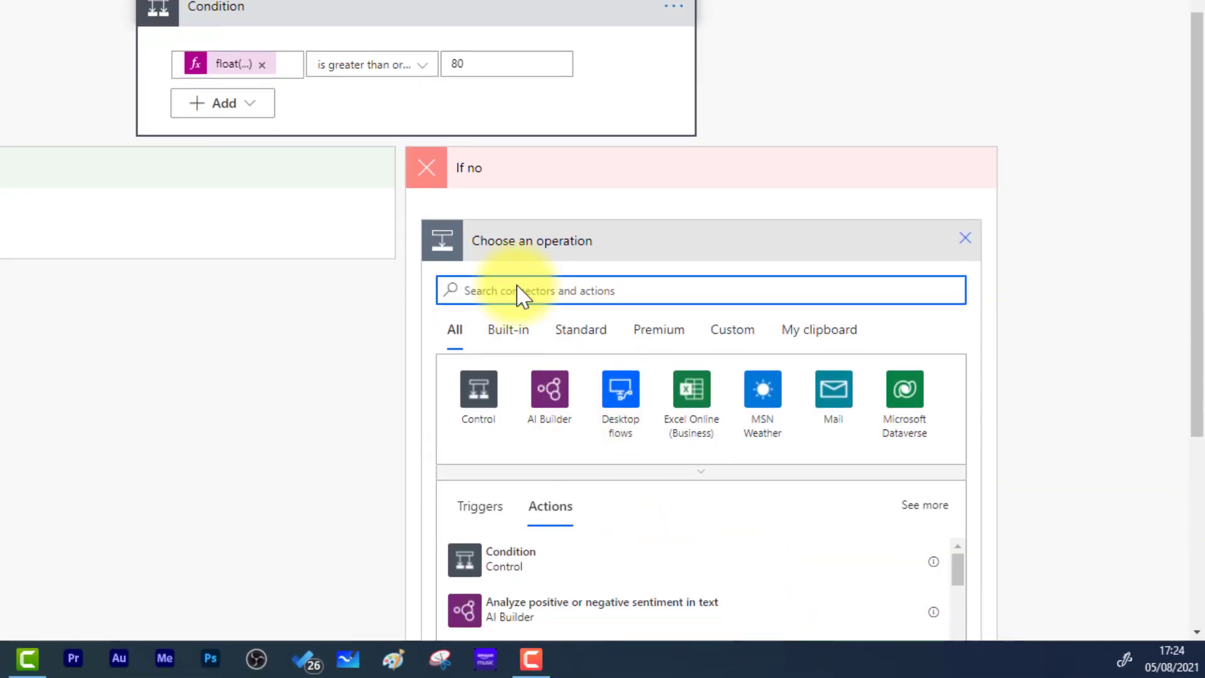
type("send ")
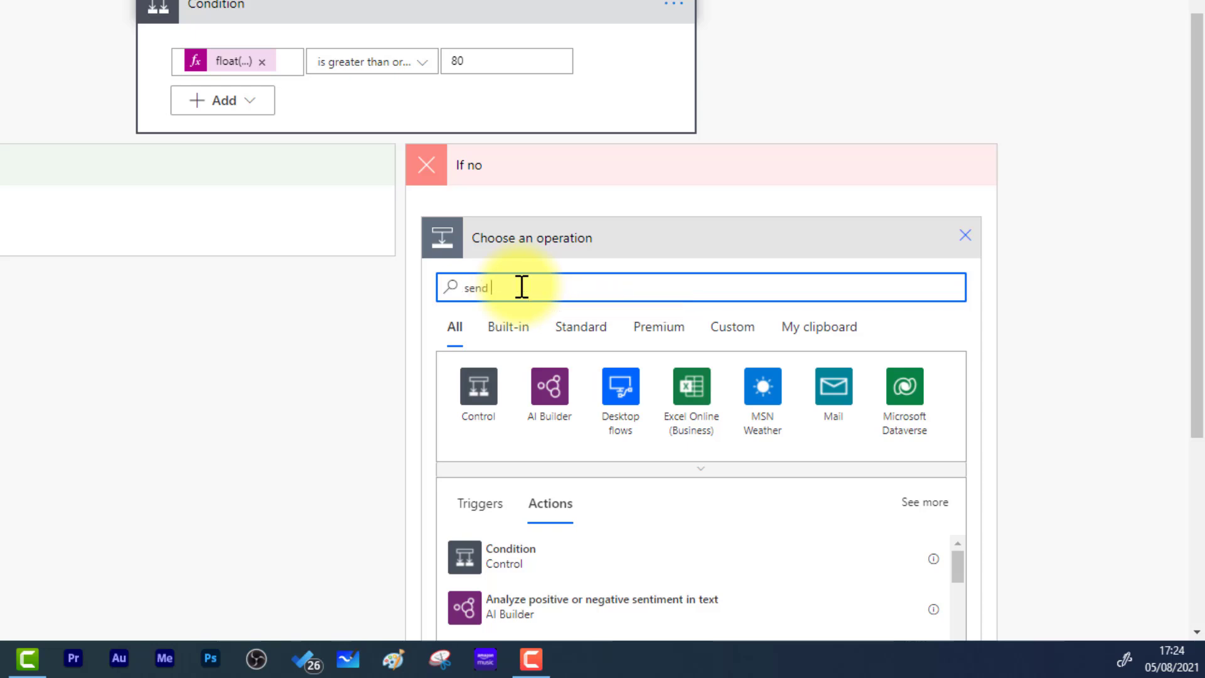
type("an ema")
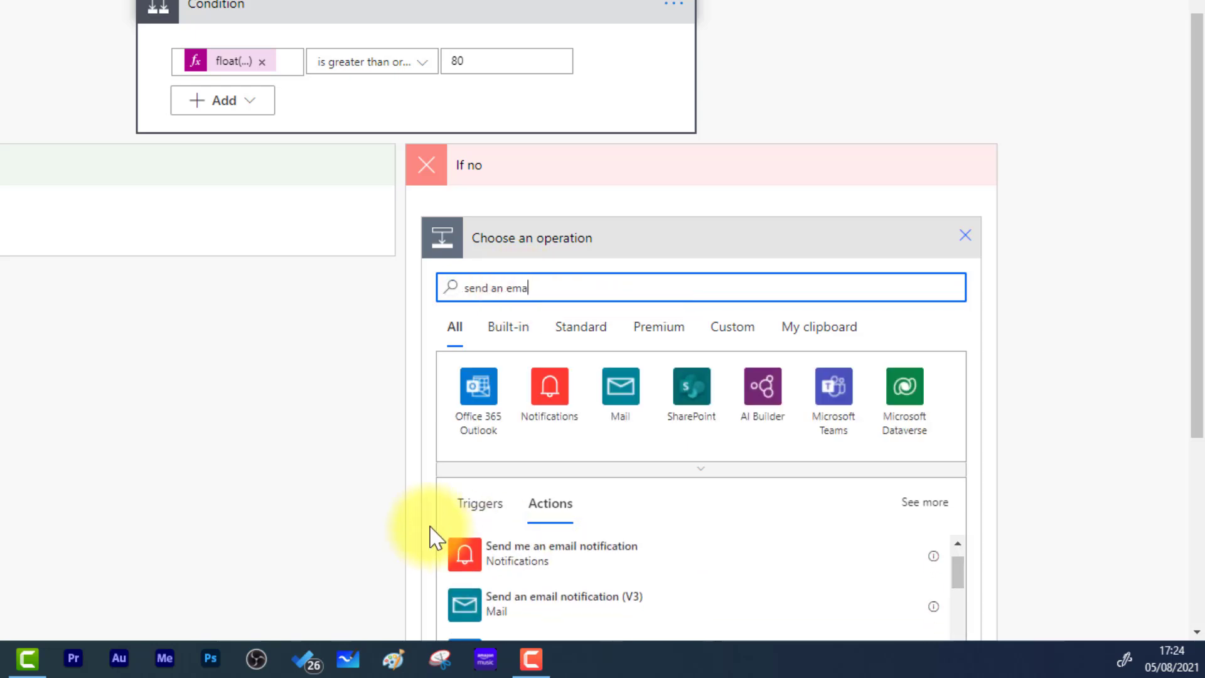
scroll(1089, 462, "down", 4)
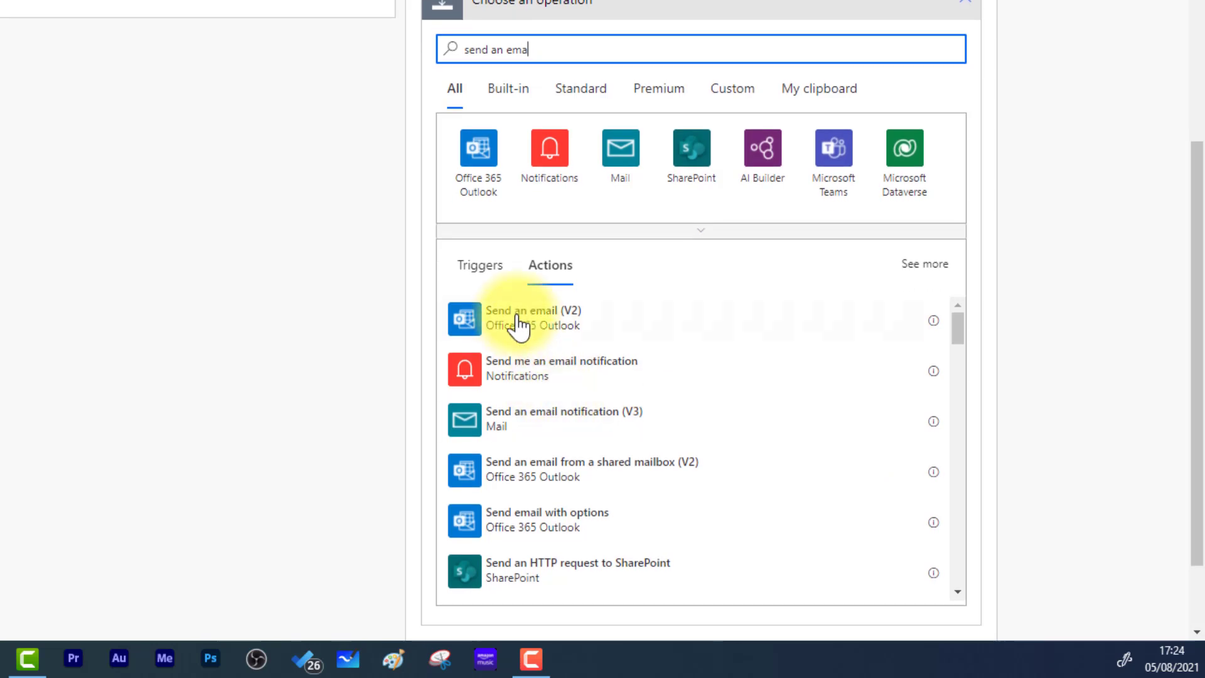
left_click(518, 325)
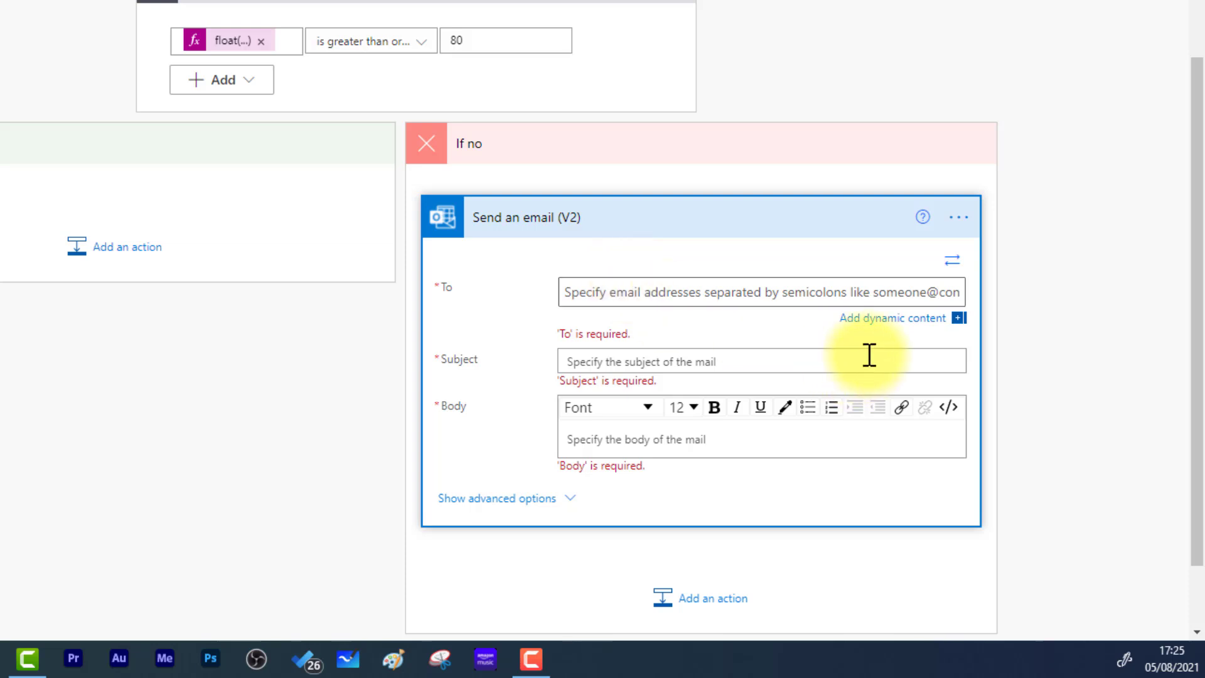
- Address the If no email to the form's entered address with subject 'Test outcome'
left_click(896, 321)
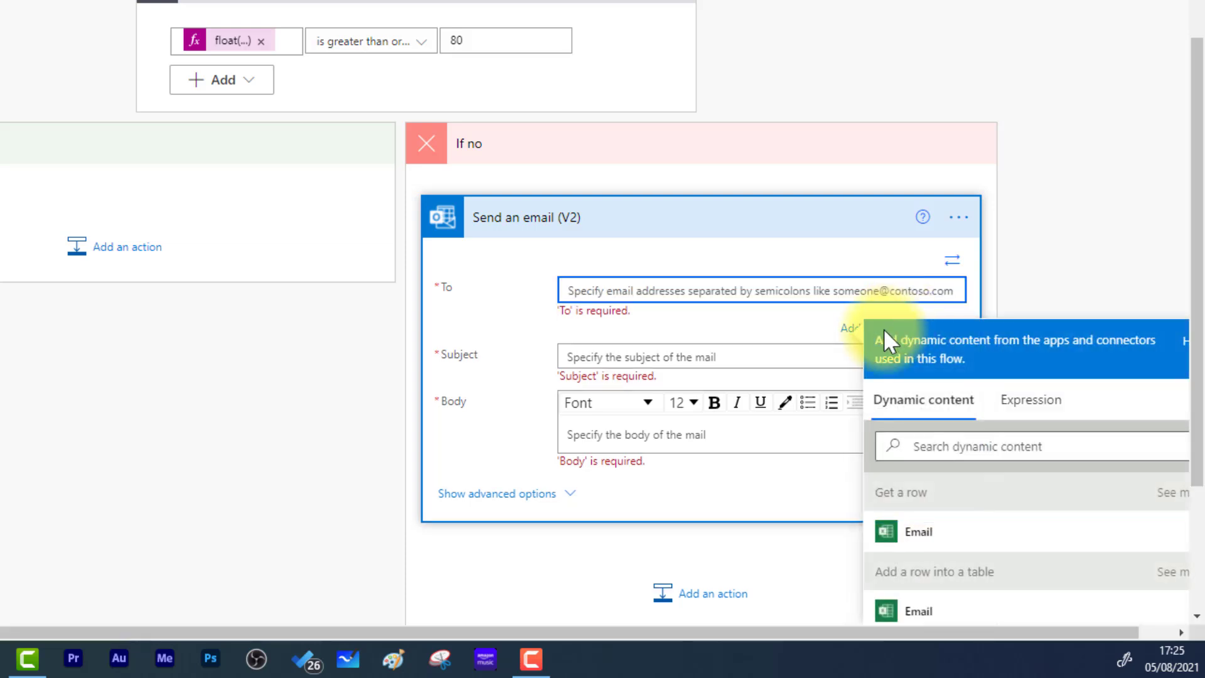
scroll(789, 463, "down", 3)
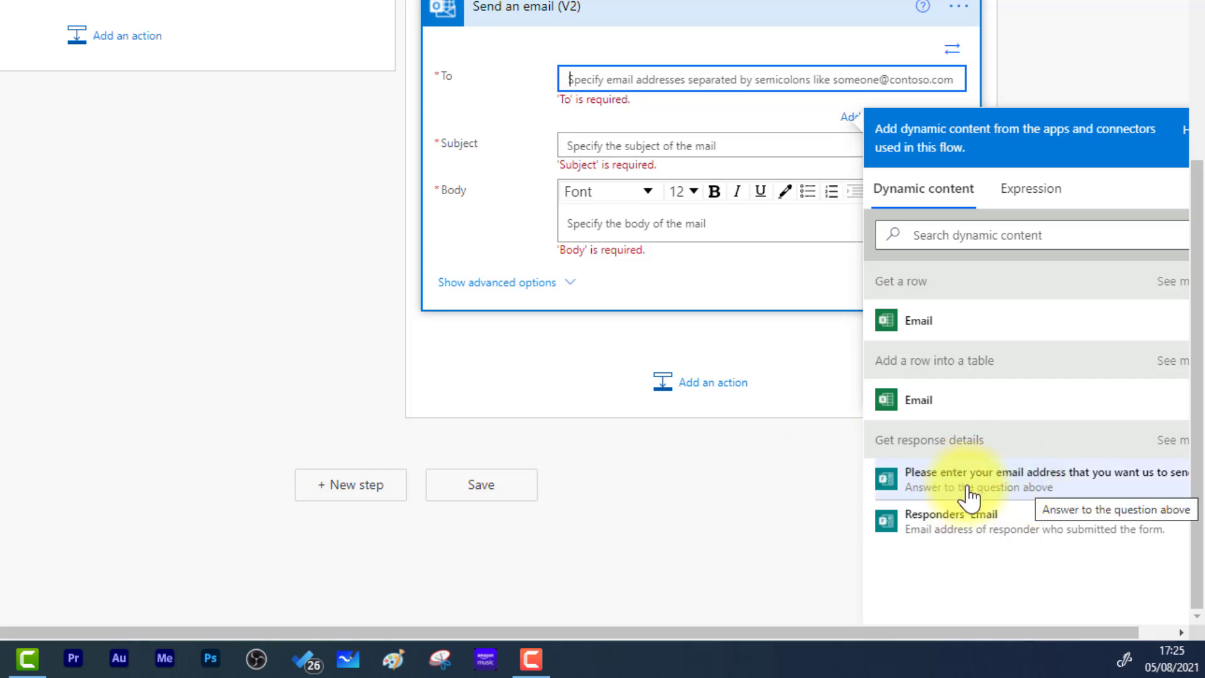
left_click(1023, 489)
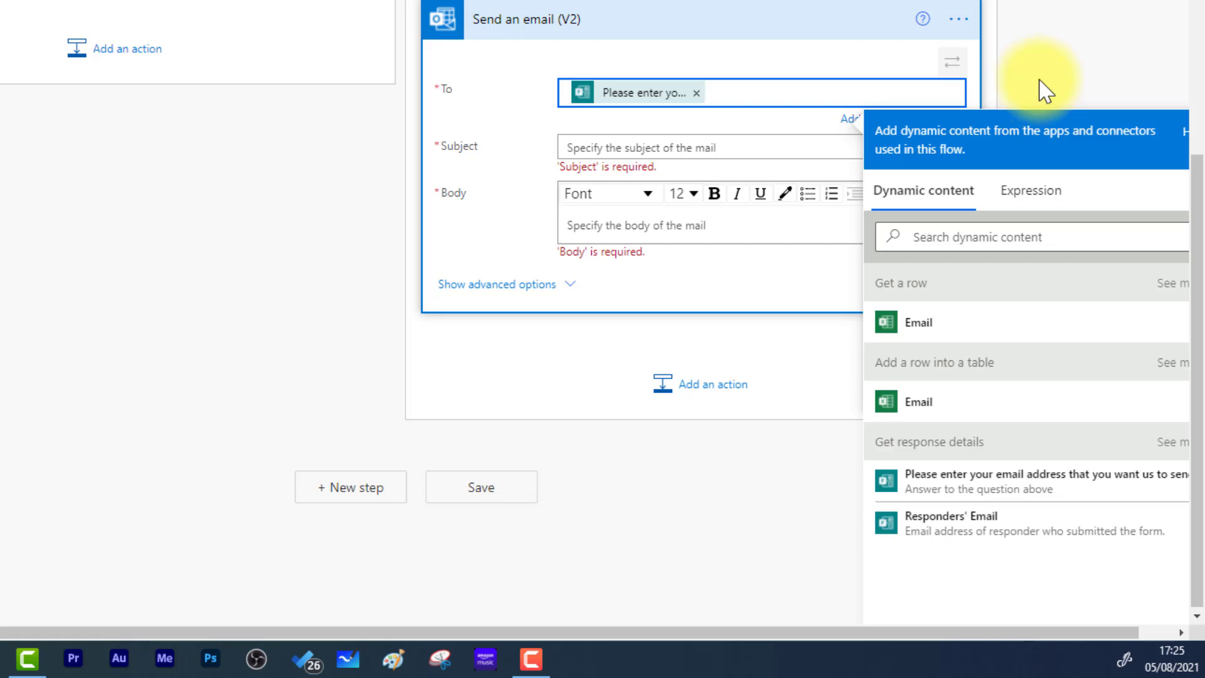
left_click(614, 150)
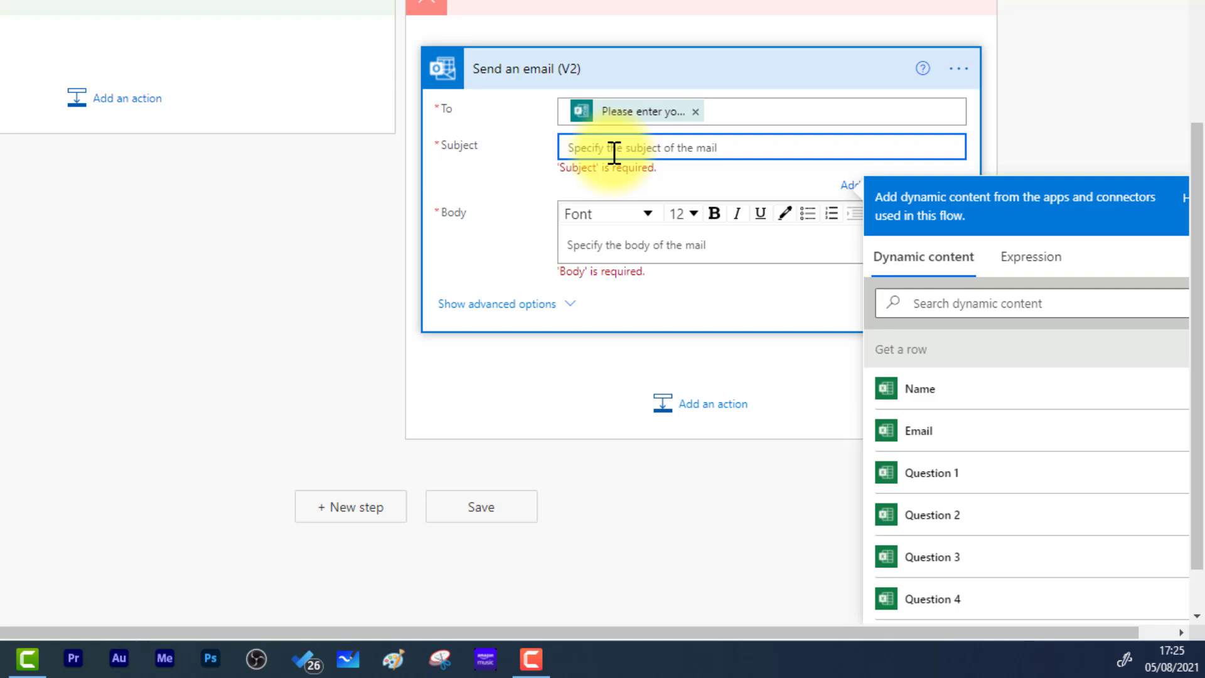
type("Te")
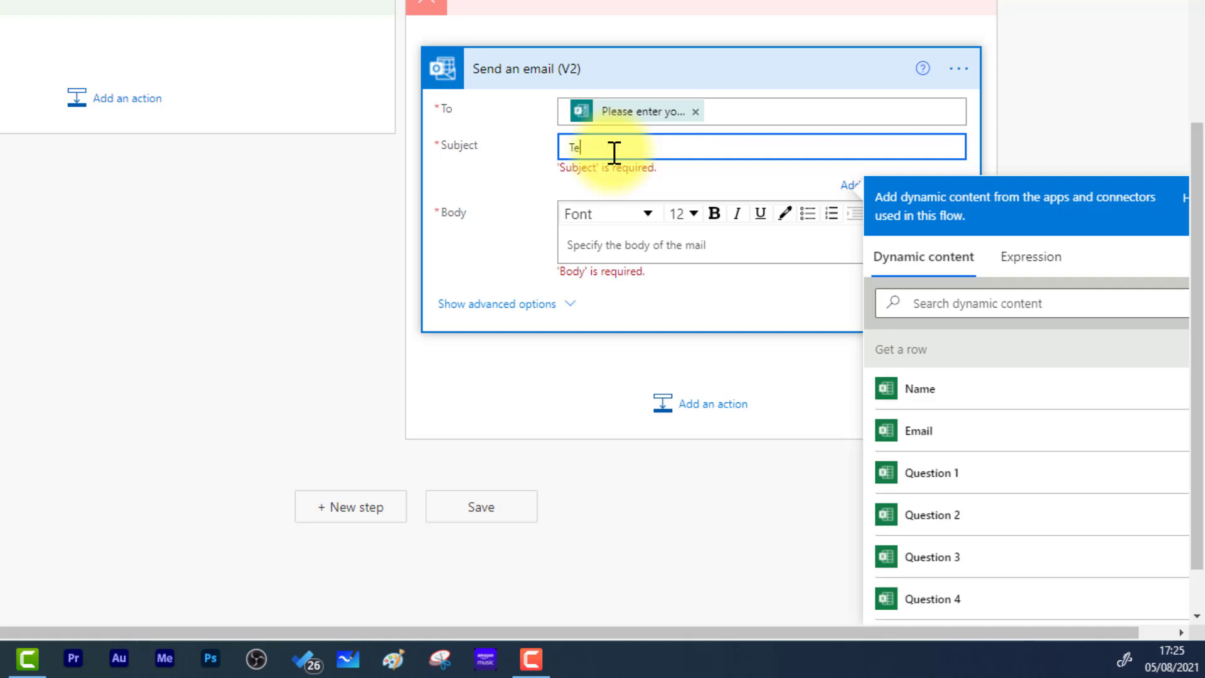
type("st outcome")
- Write the body: 'Dear' plus the respondent's Name, then a thank-you and score line ending '%.'
scroll(613, 199, "down", 1)
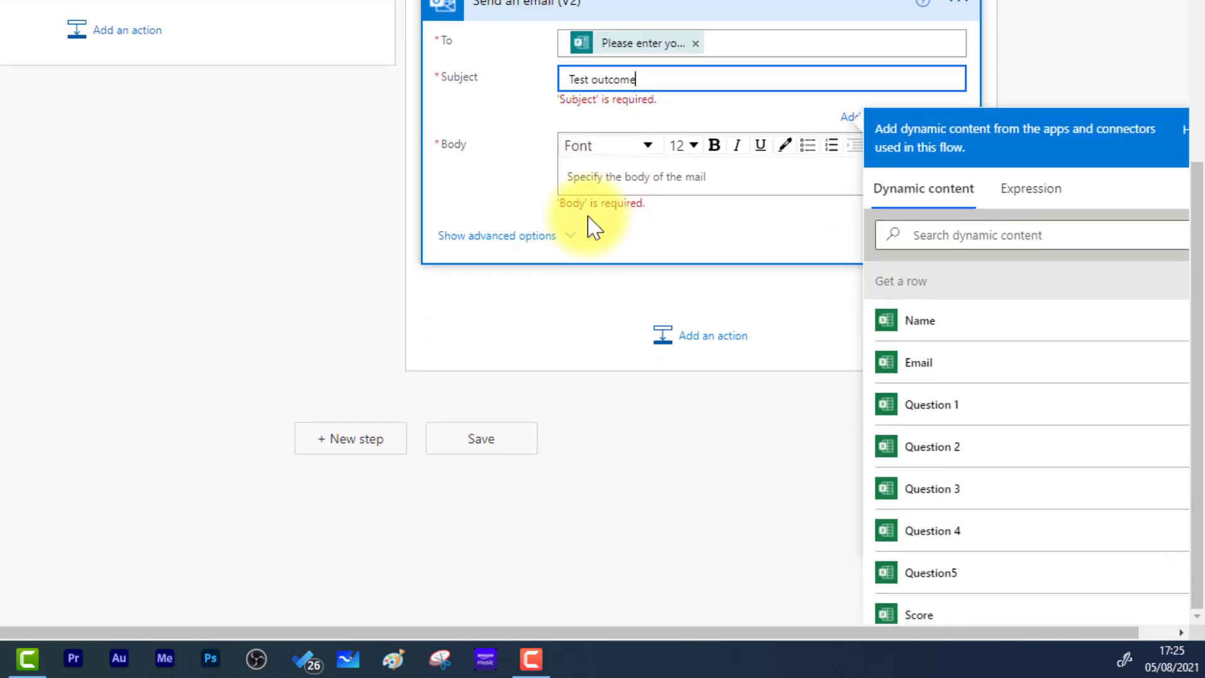
left_click(608, 179)
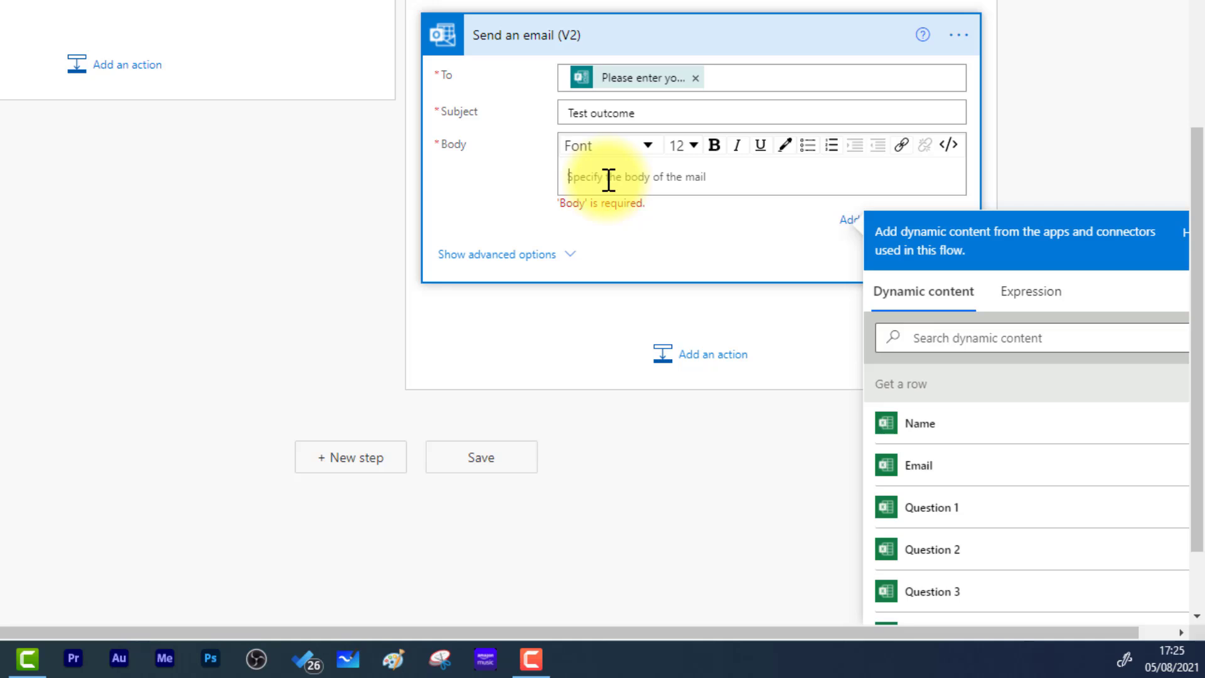
type("Dear")
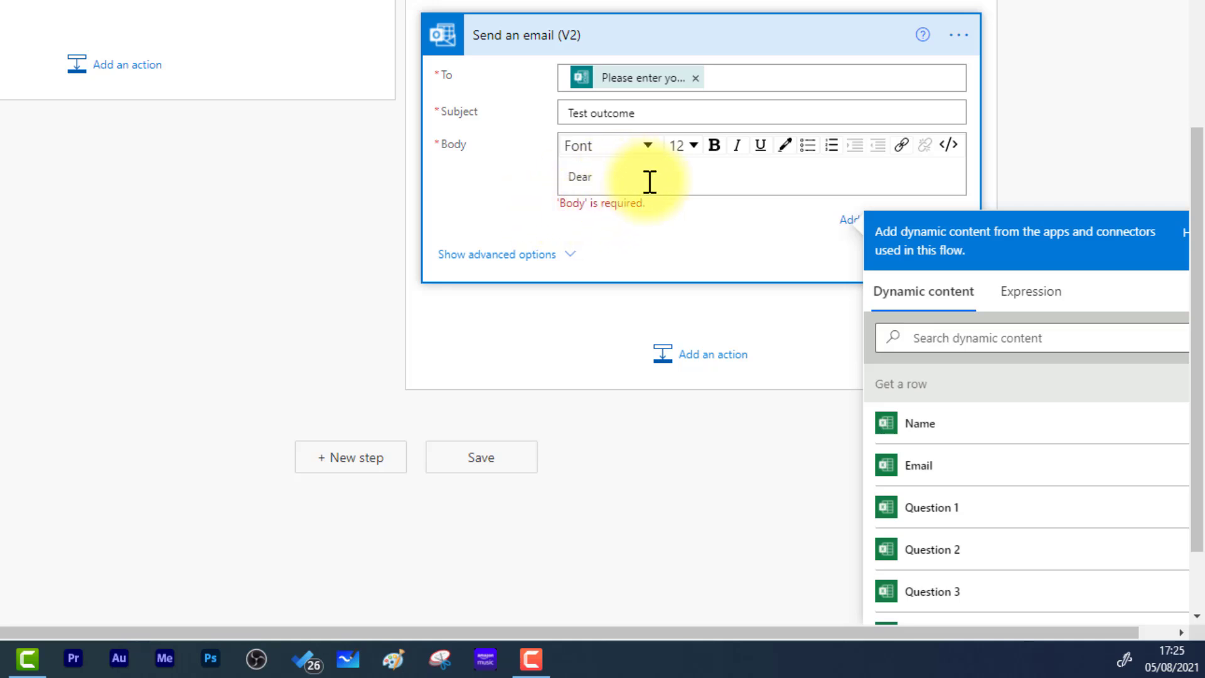
left_click(955, 431)
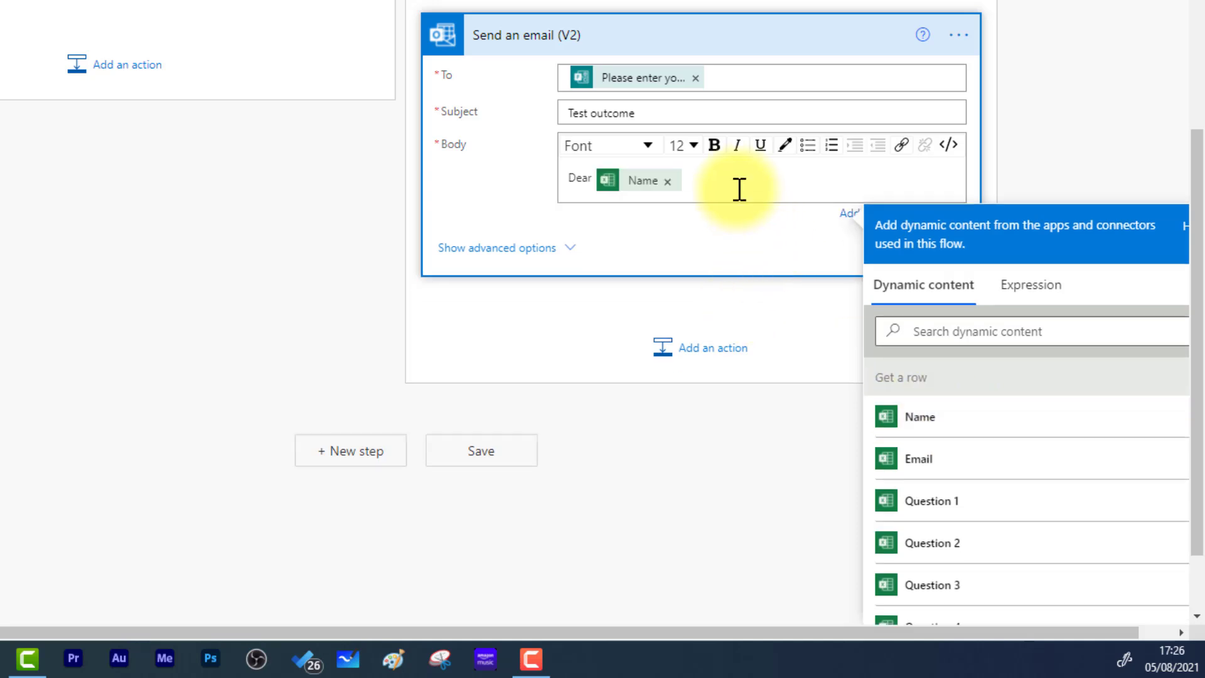
key("Return")
key("Return")
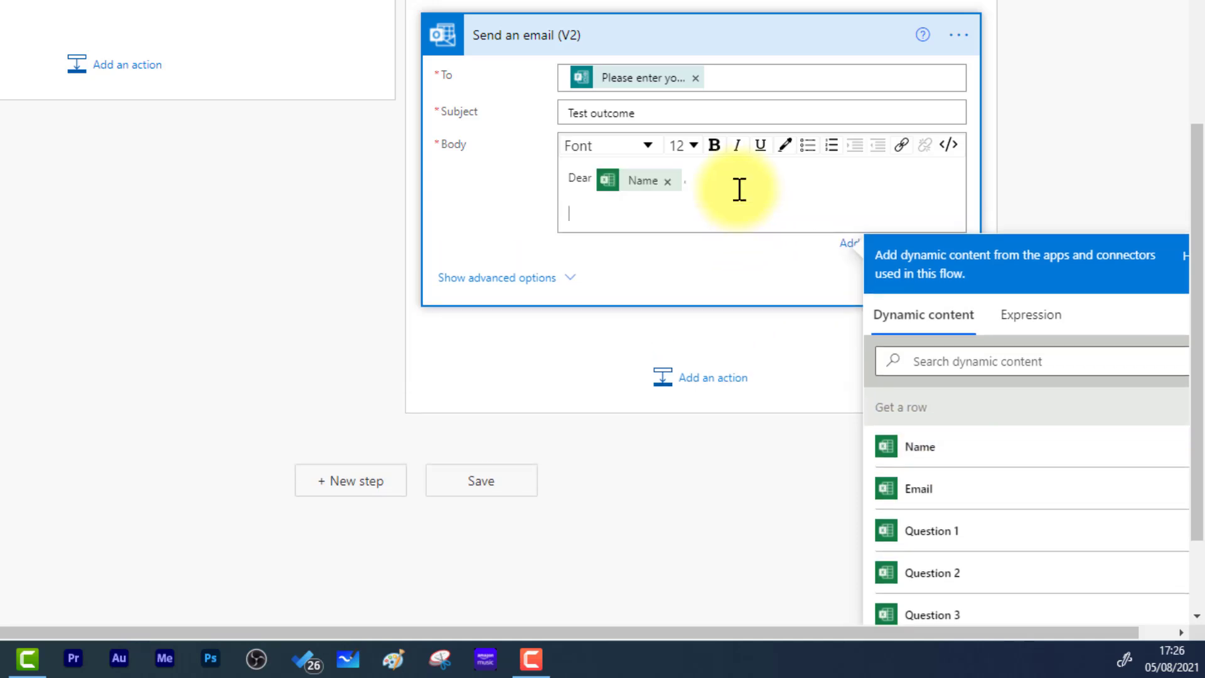
type("Thank you for taking the test. You didn't pass on this occasion.")
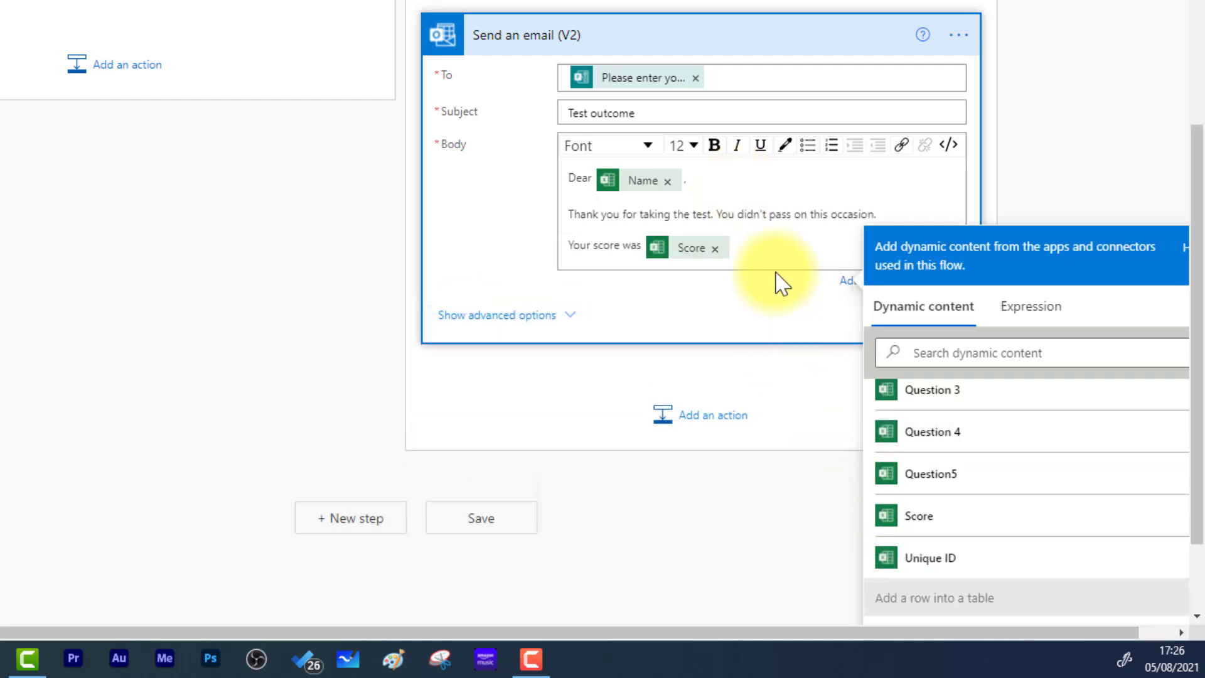
type("%.")
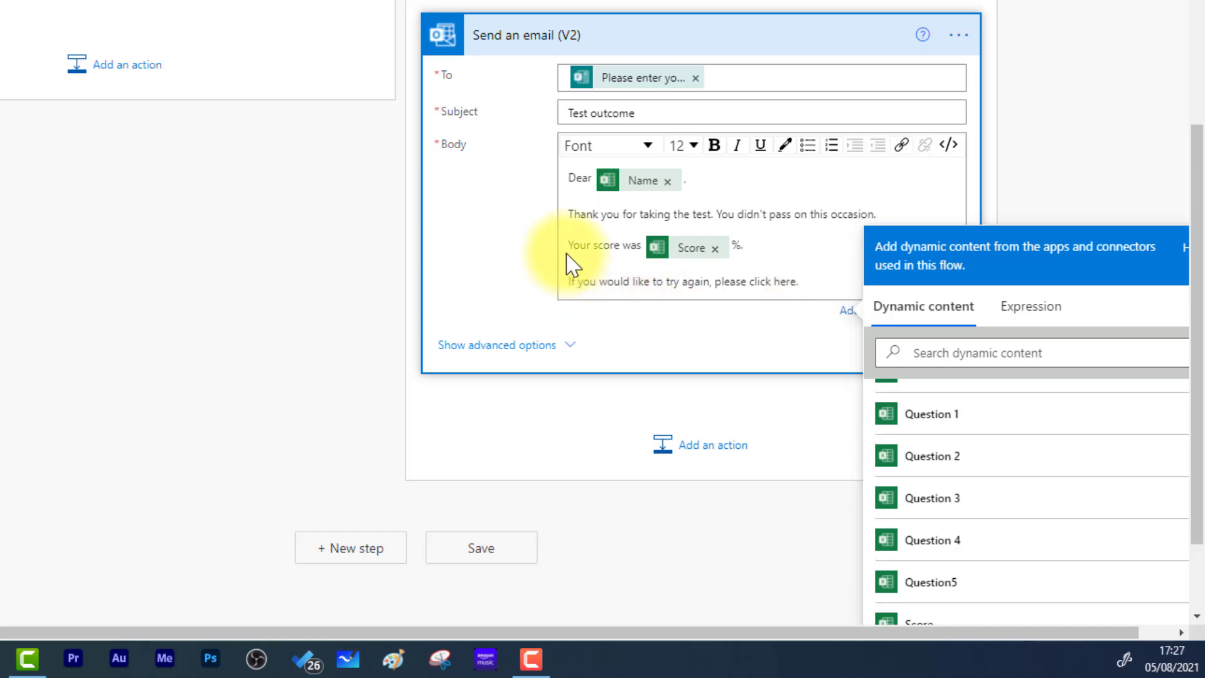
- Bold the score line and link 'click here' to the quiz form, opening in a new window
left_click_drag(569, 246, 731, 250)
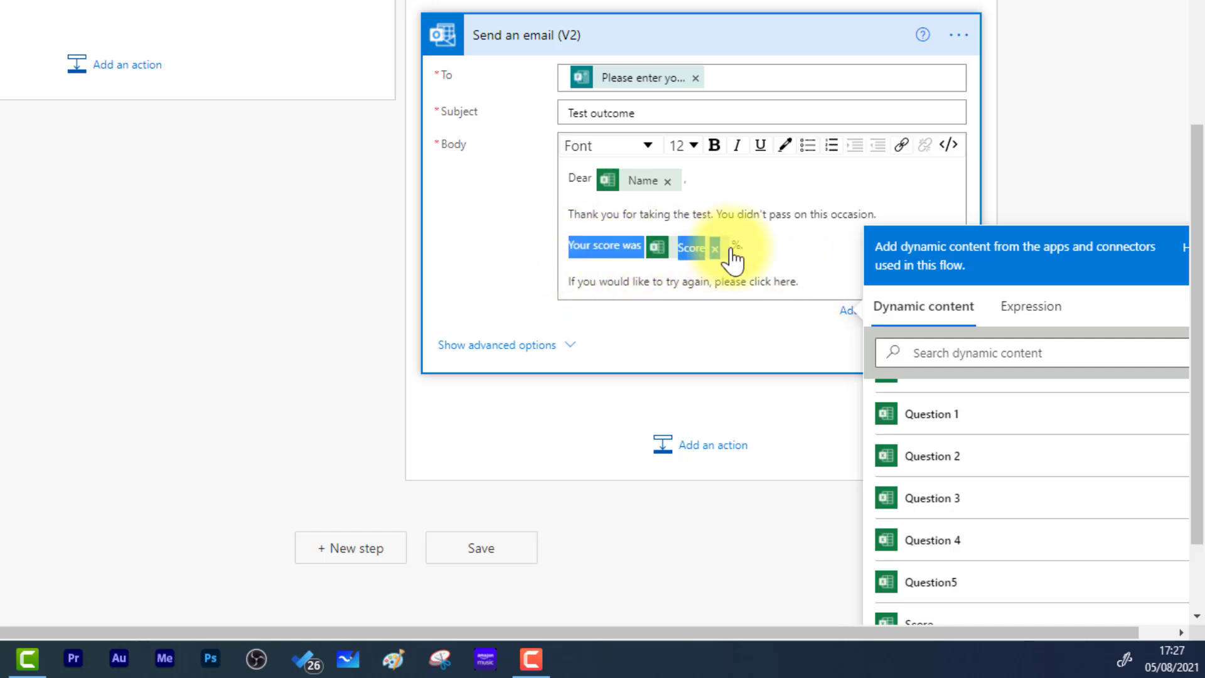
left_click(714, 145)
left_click(813, 285)
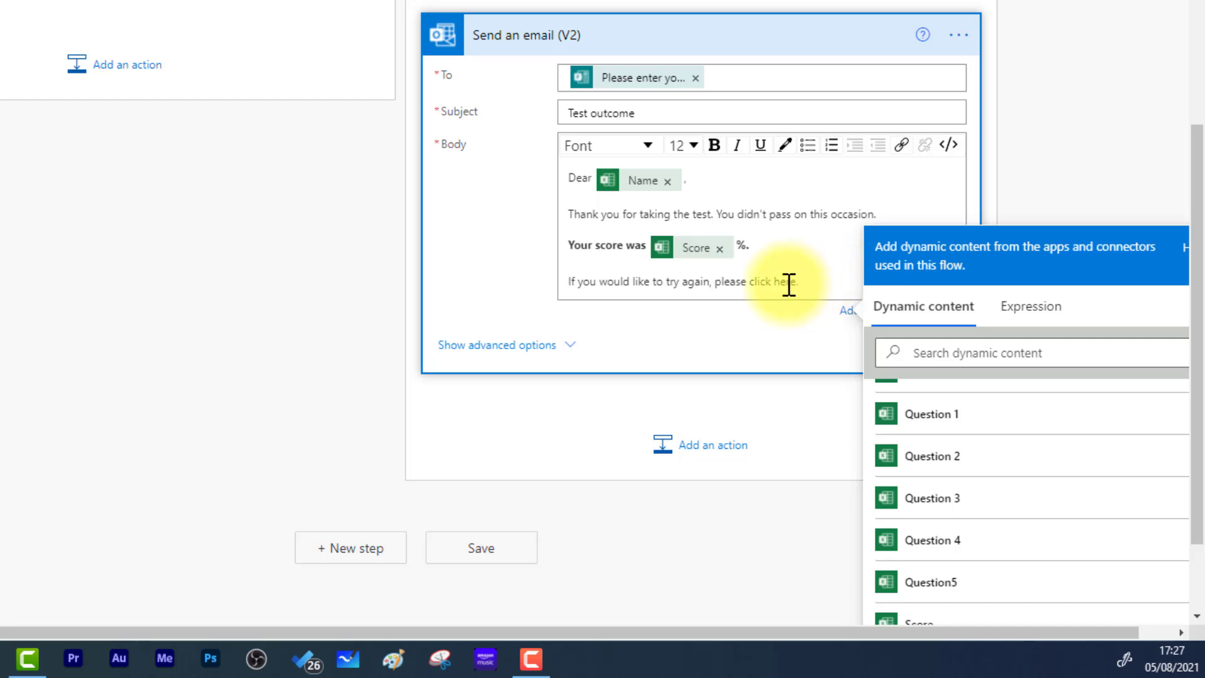
left_click_drag(755, 284, 748, 279)
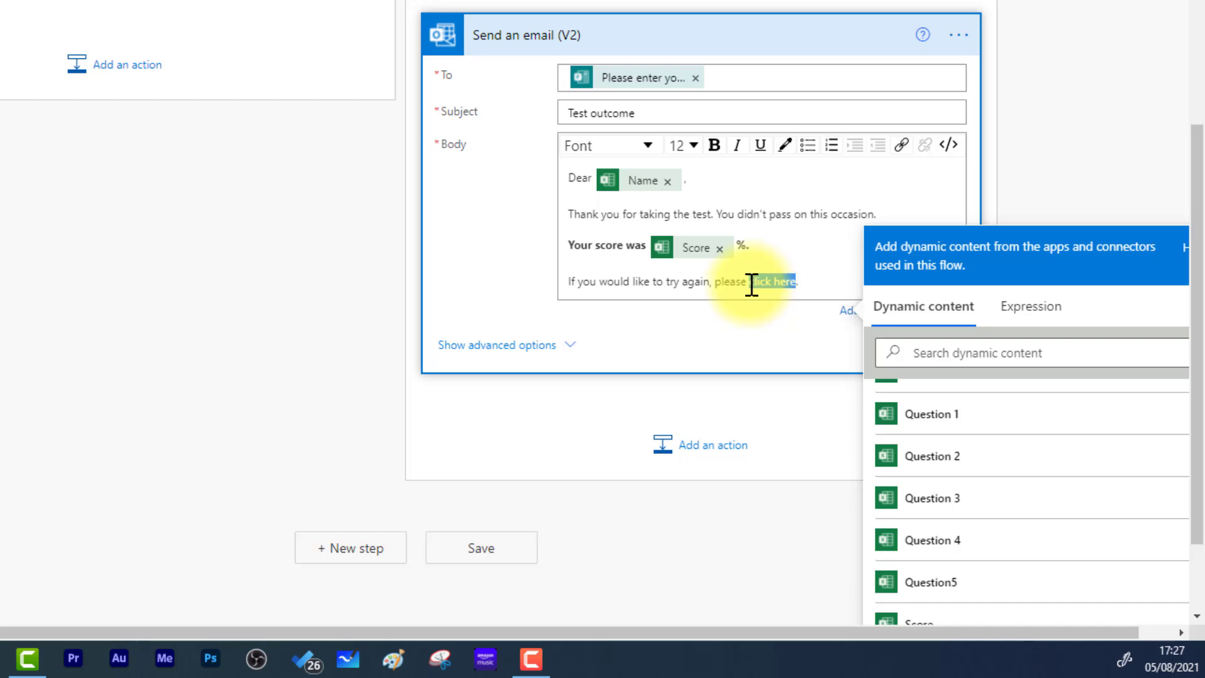
left_click(900, 146)
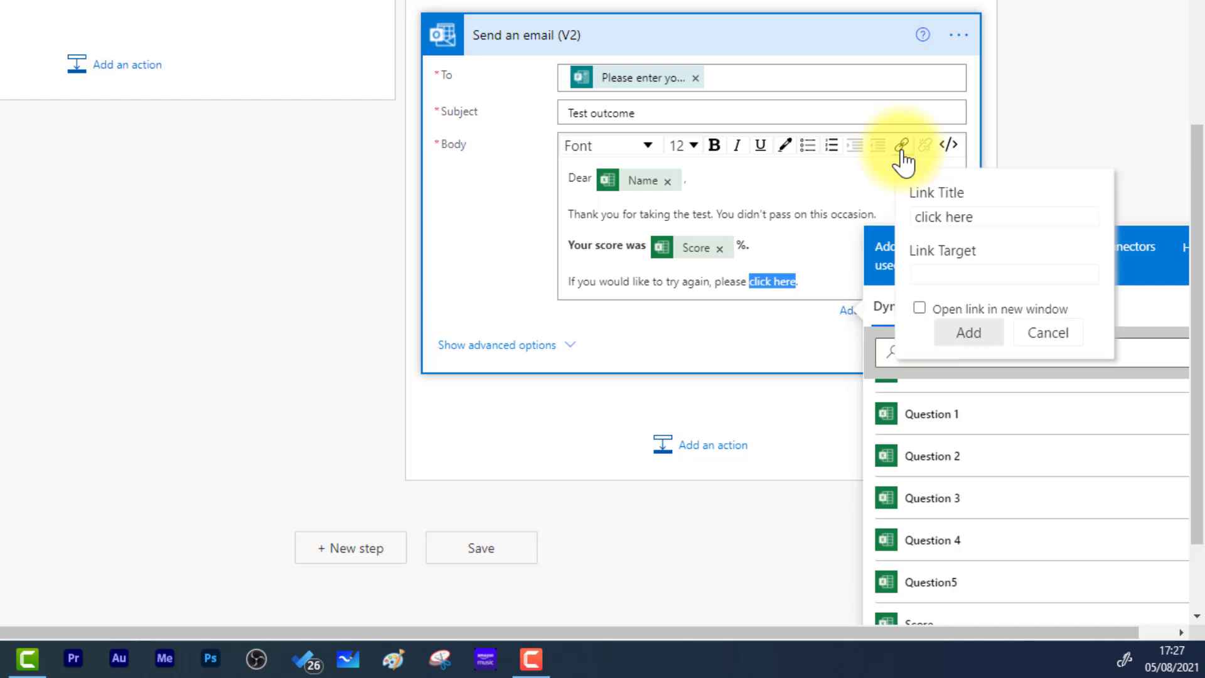
left_click(957, 278)
key("ctrl+v")
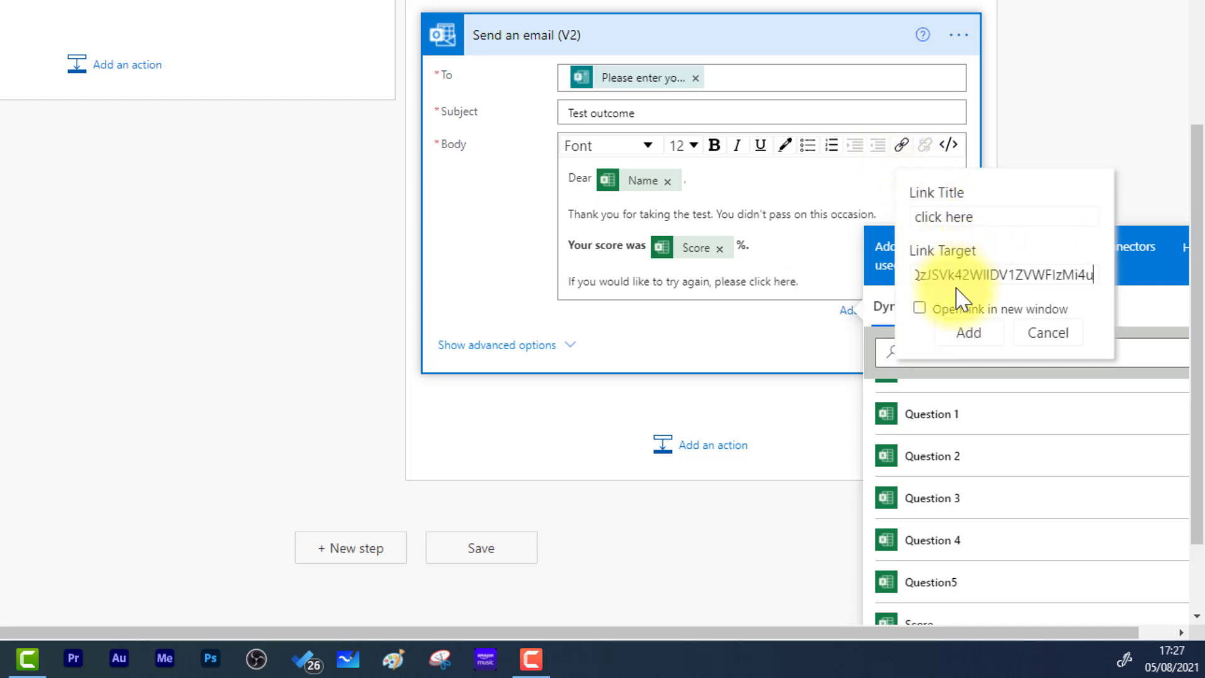
left_click(955, 311)
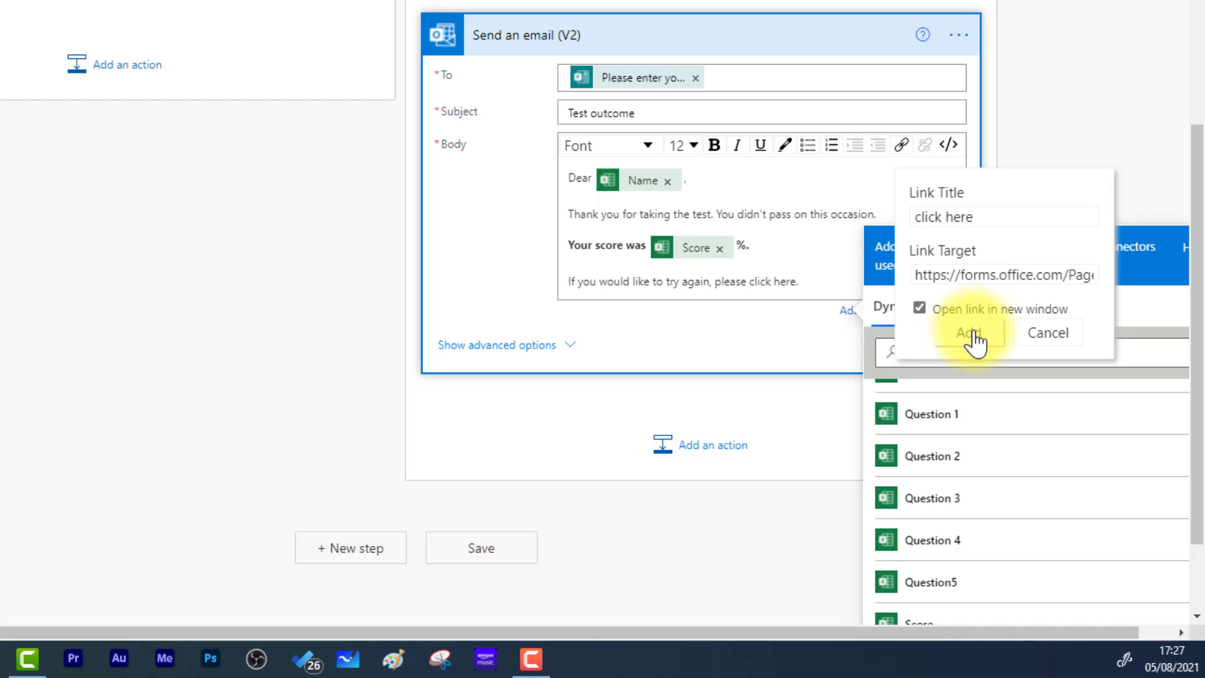
left_click(970, 333)
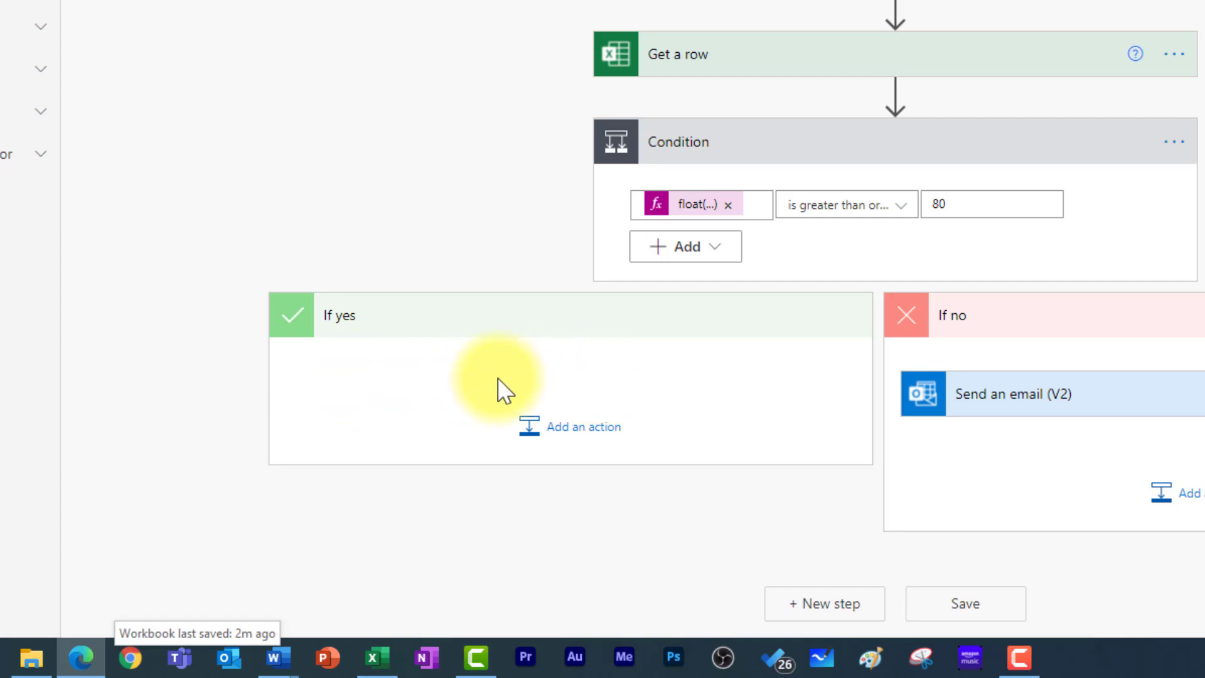
- Add a OneDrive Get file content action to the If yes branch
left_click(557, 433)
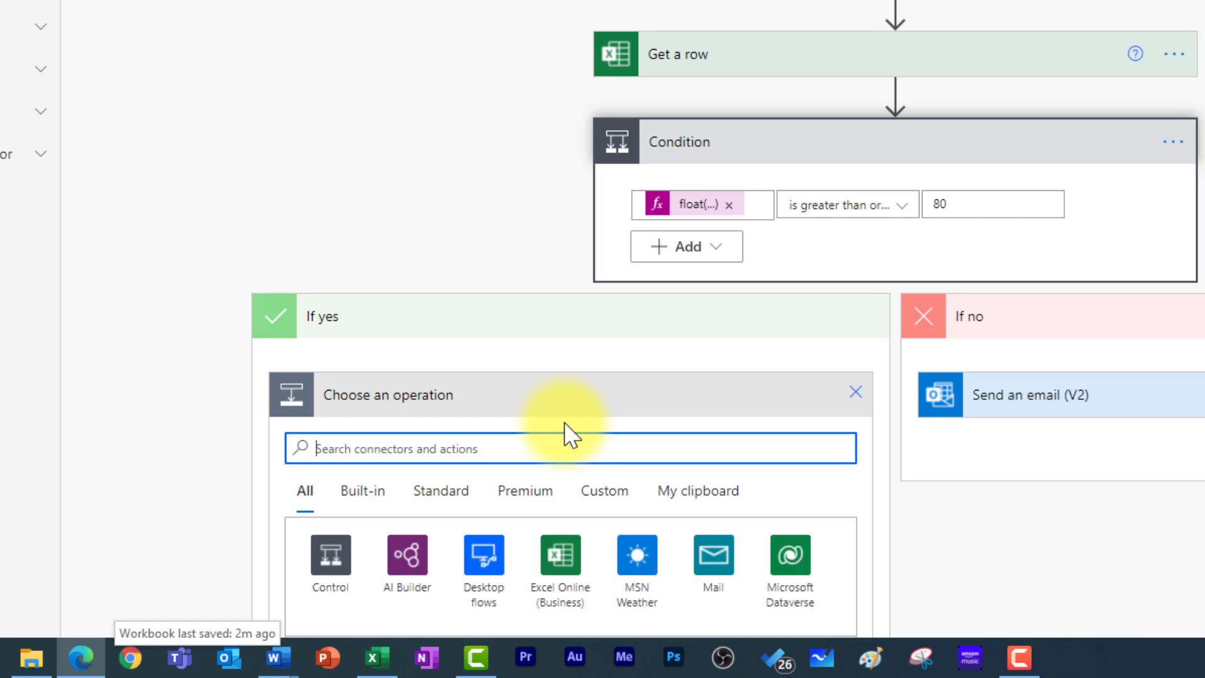
scroll(564, 420, "down", 2)
scroll(564, 421, "down", 2)
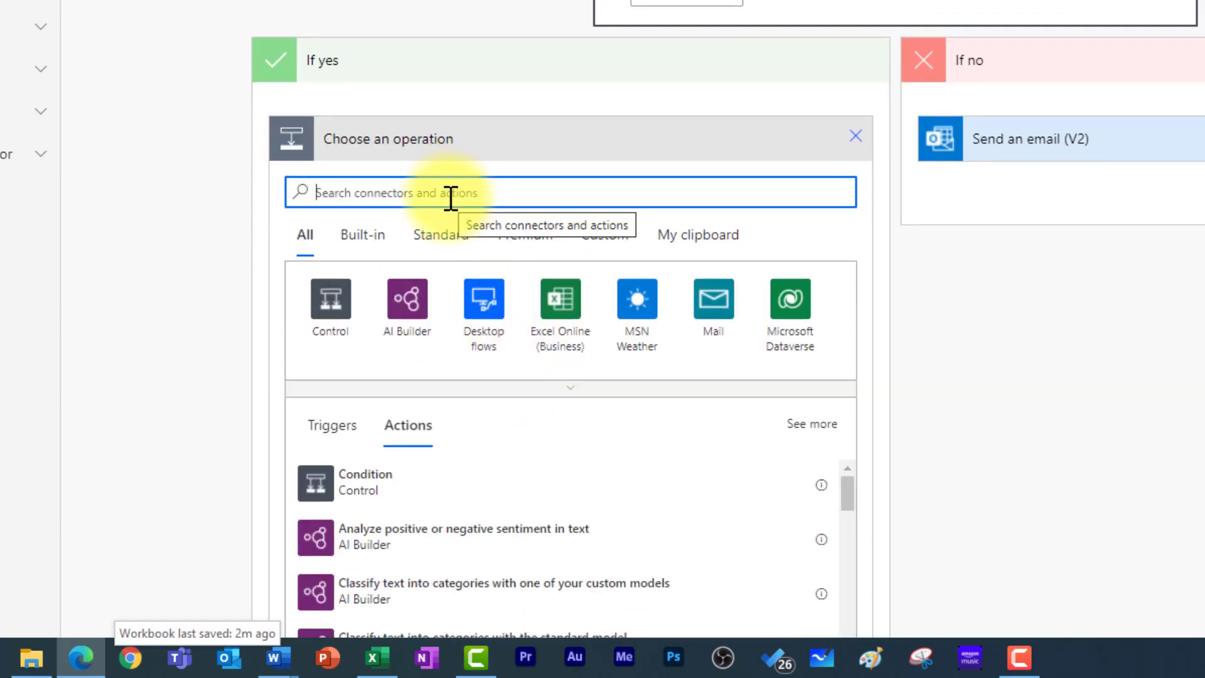
type("get file content")
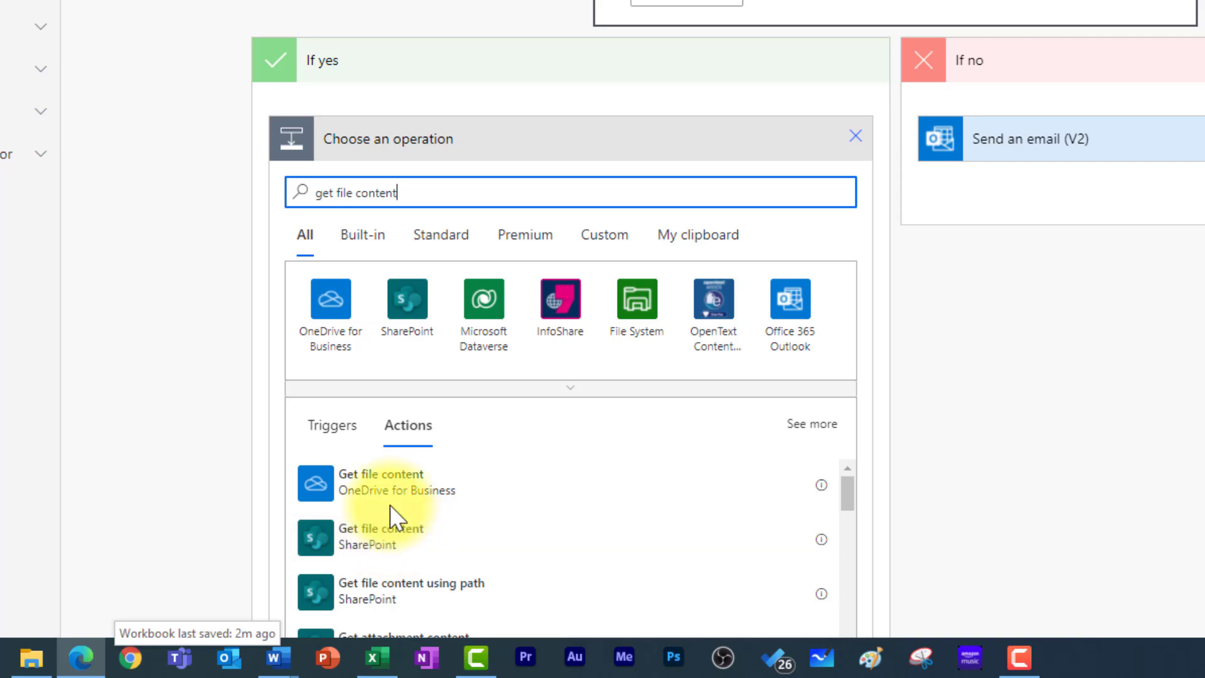
left_click(409, 489)
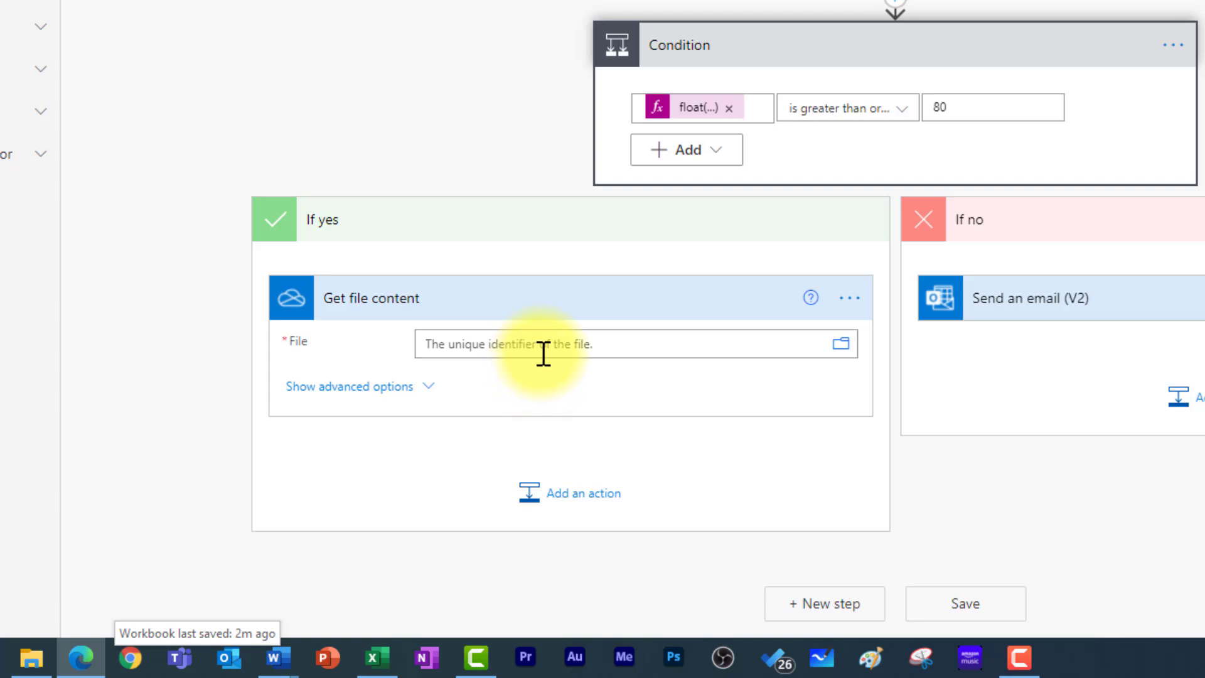
- Point Get file content at Certificate tutorial template.docx in the Power Automate Tutorial folder
left_click(841, 344)
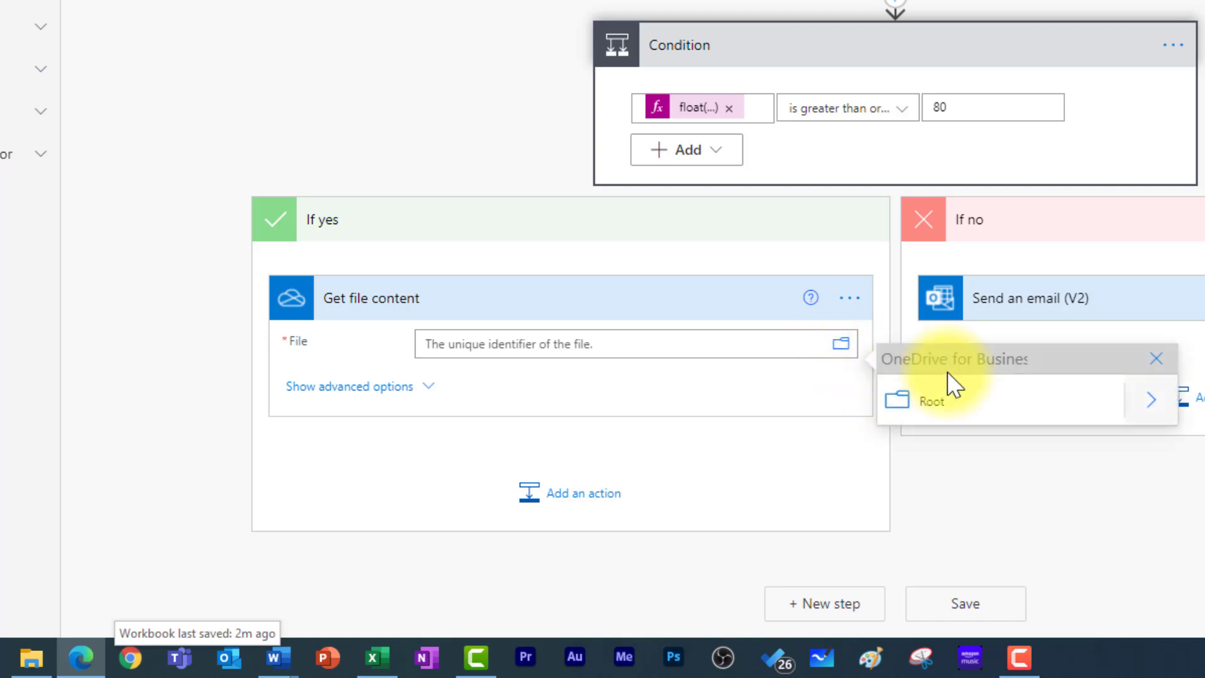
left_click(1168, 406)
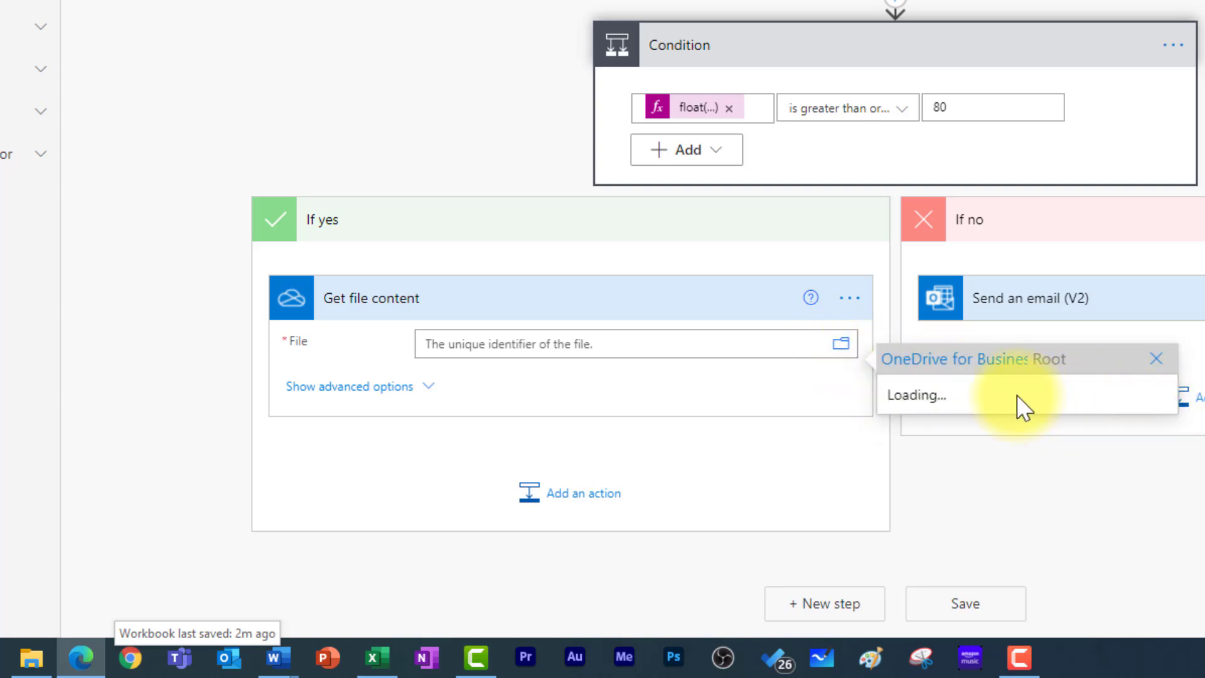
scroll(1029, 276, "down", 3)
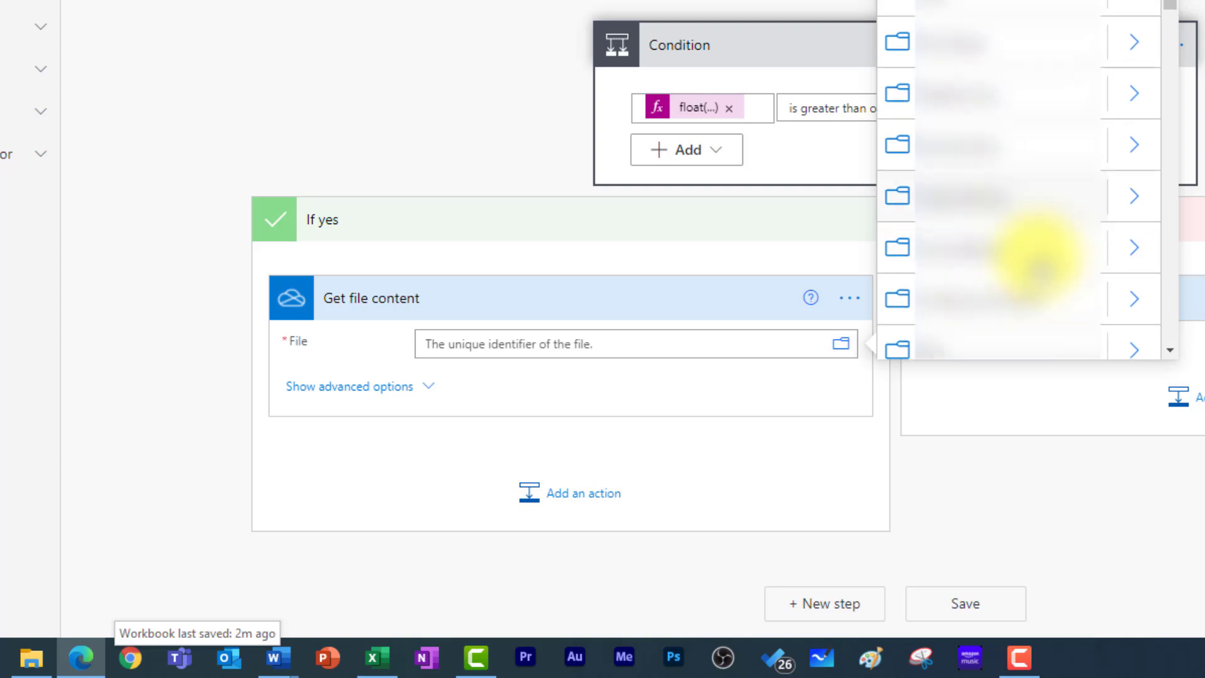
scroll(1027, 295, "down", 5)
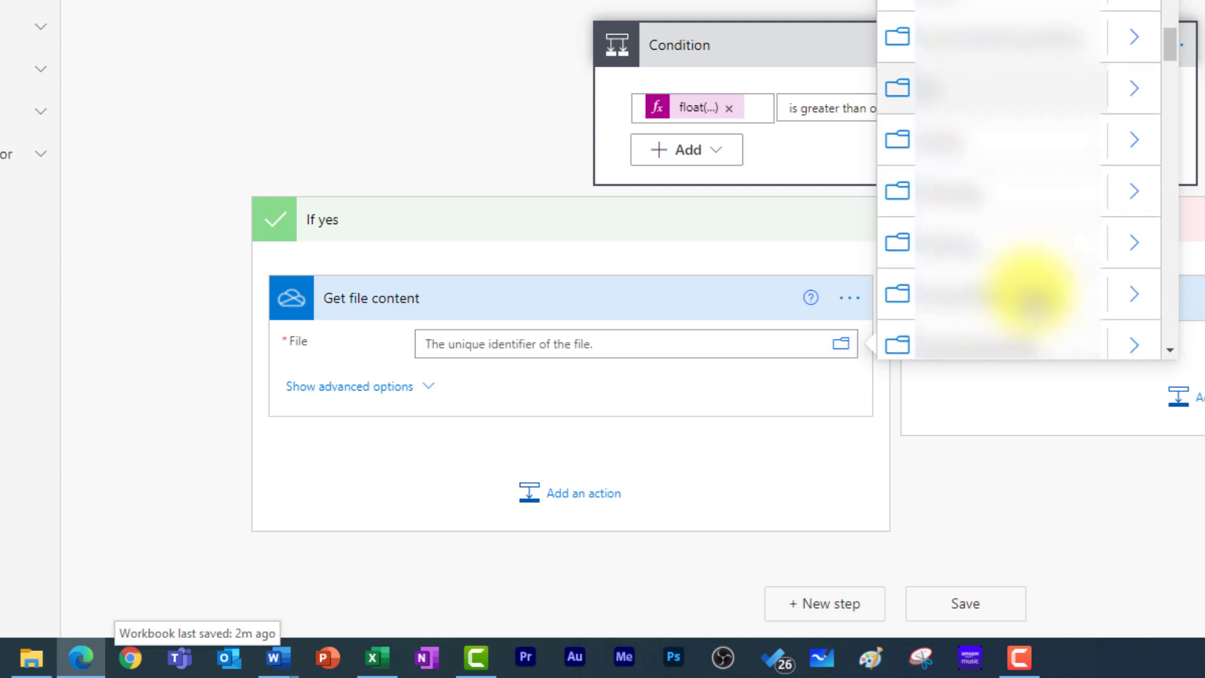
left_click(1032, 293)
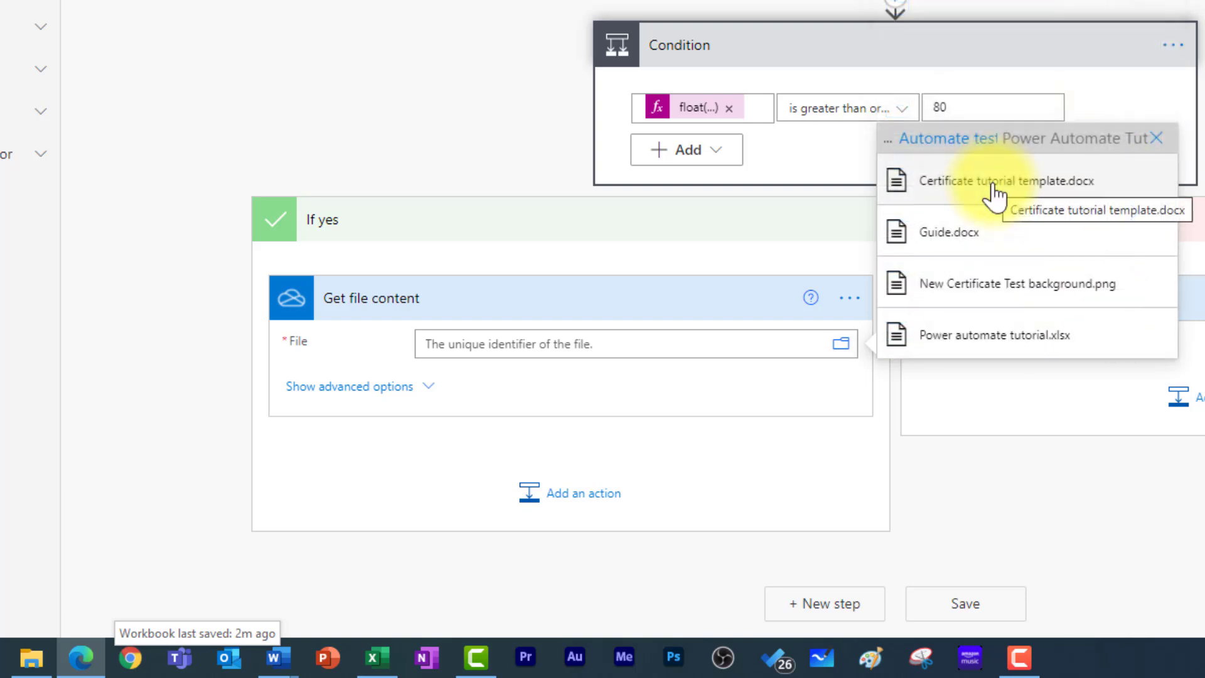
left_click(995, 188)
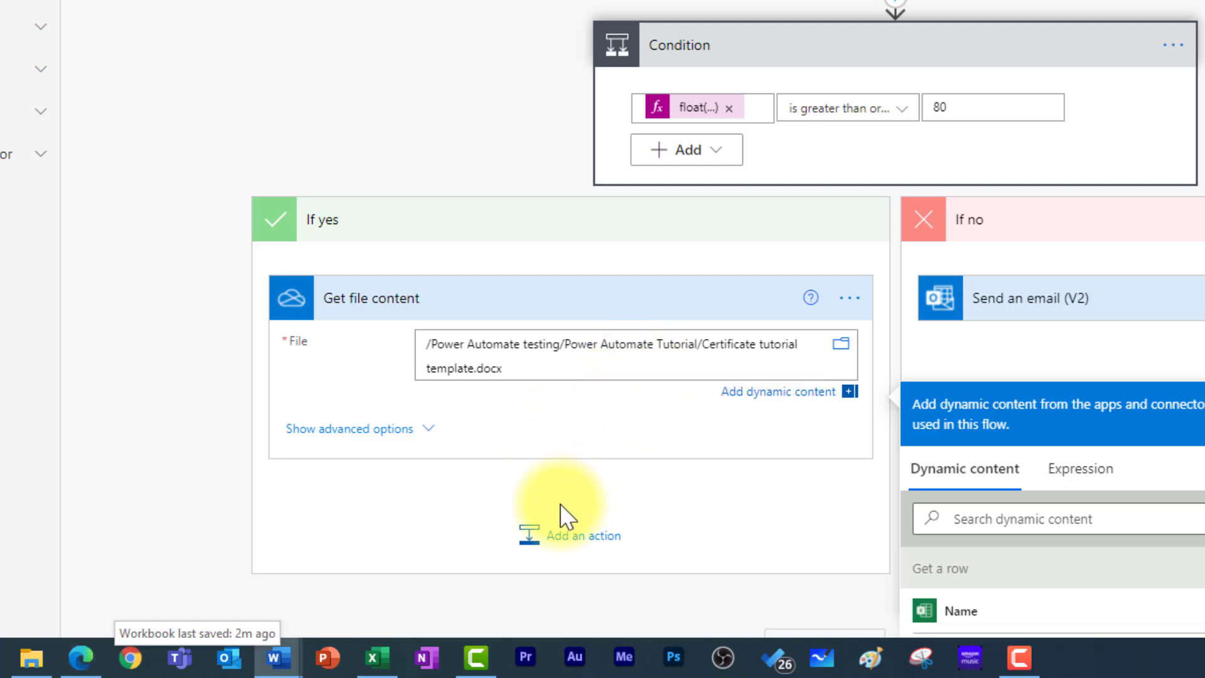
- Add a Populate a Microsoft Word template action after Get file content
left_click(559, 536)
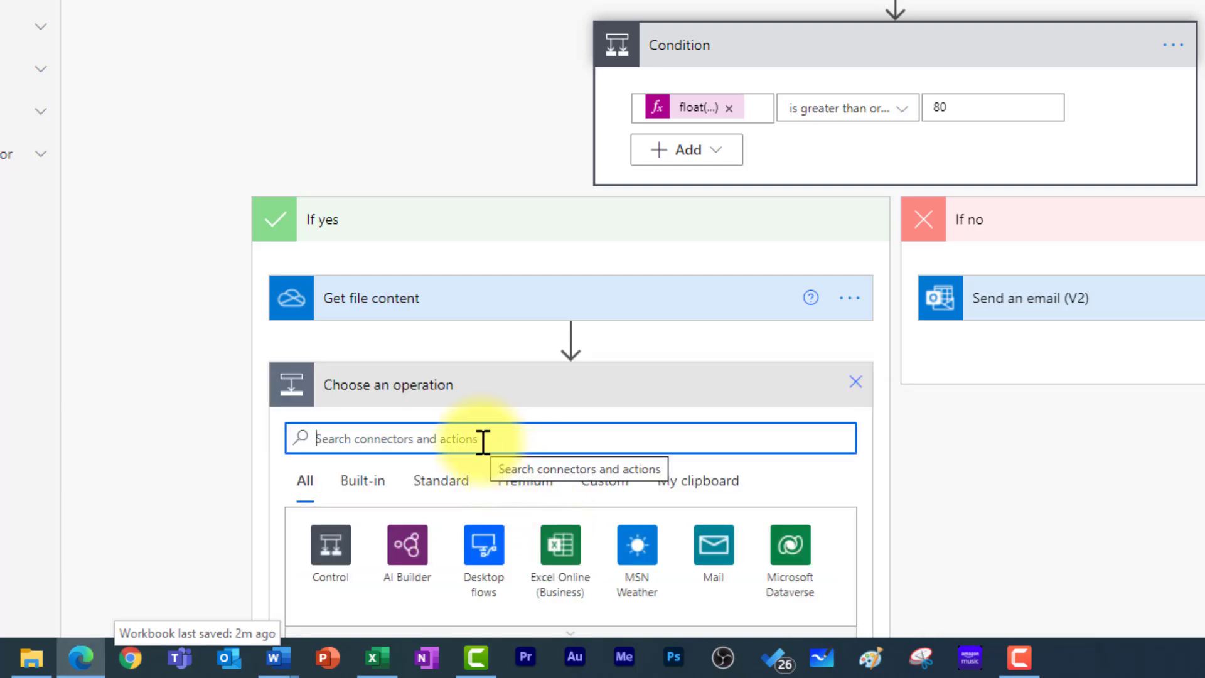
type("populate")
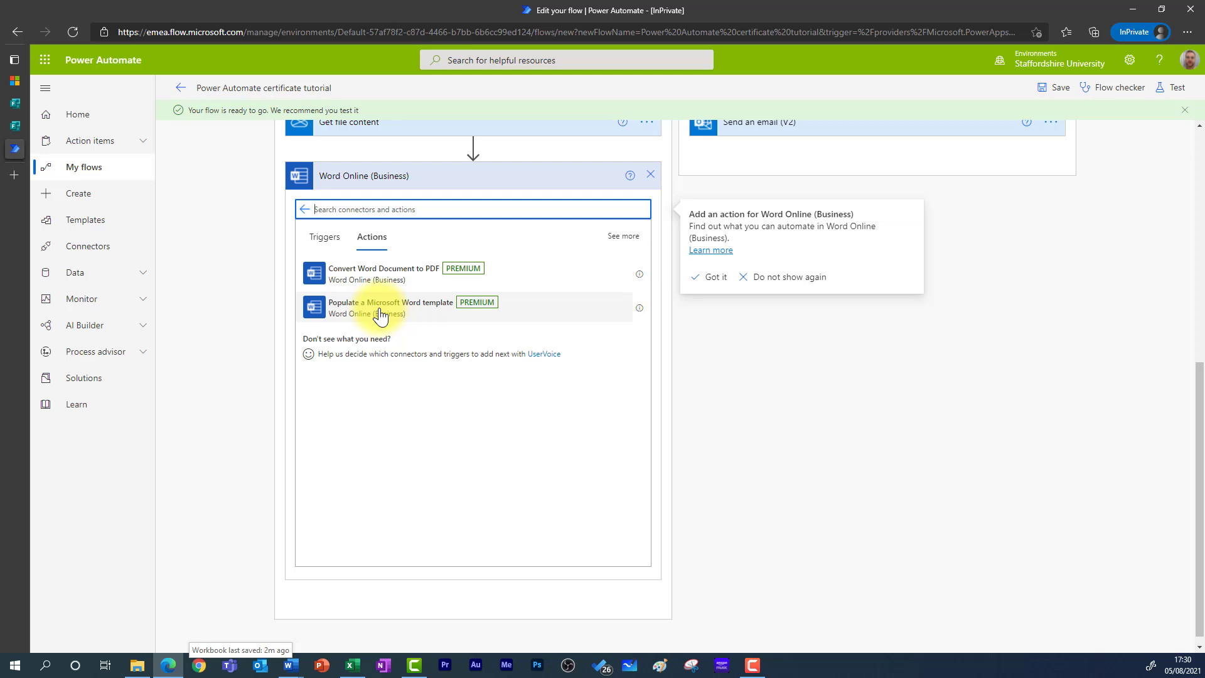
left_click(380, 307)
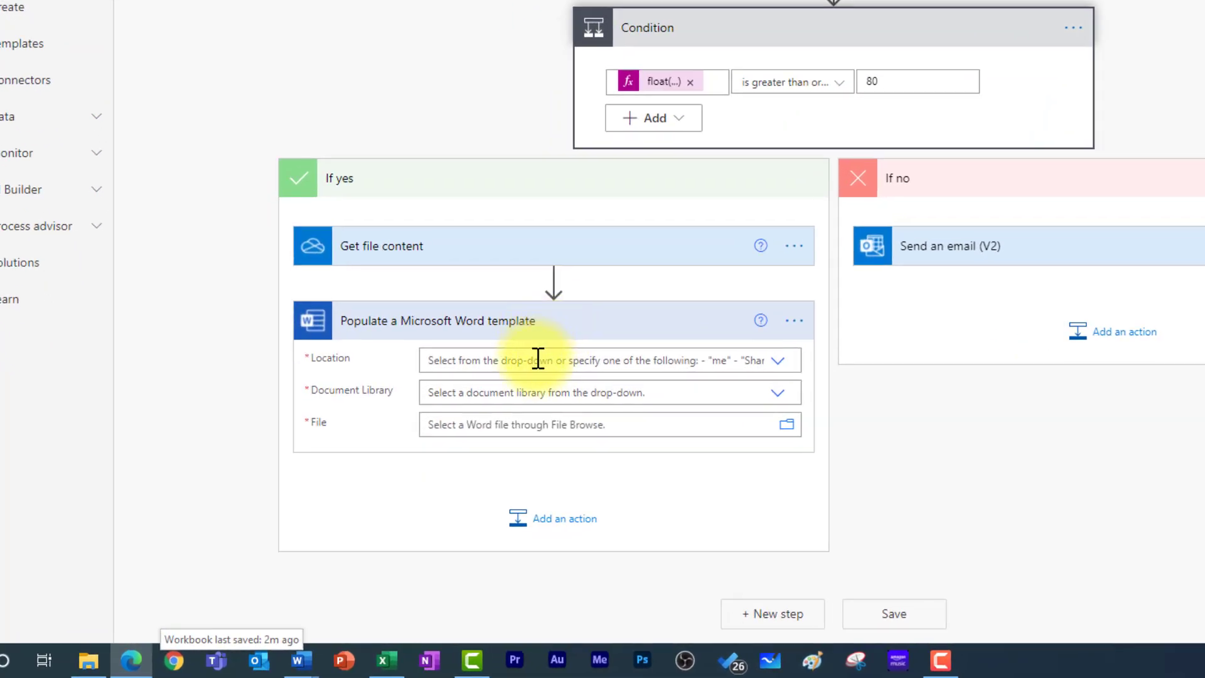
- Set location OneDrive for Business, library OneDrive, and file Certificate tutorial template.docx
left_click(625, 361)
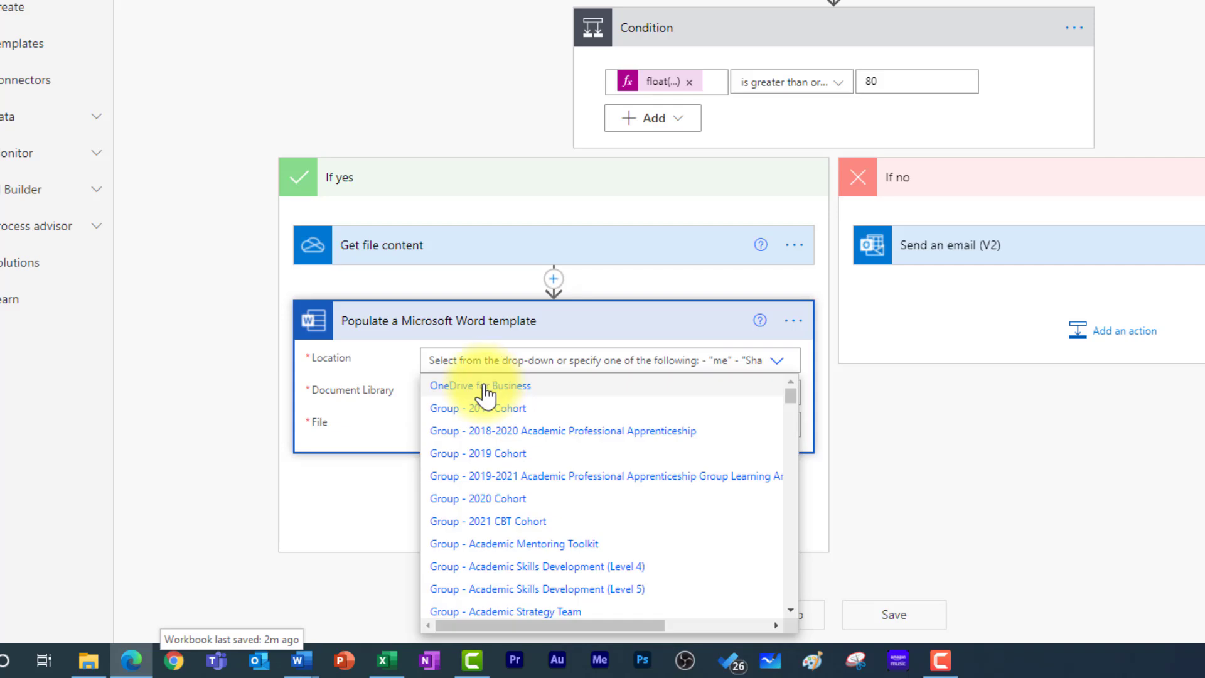
left_click(488, 386)
left_click(508, 393)
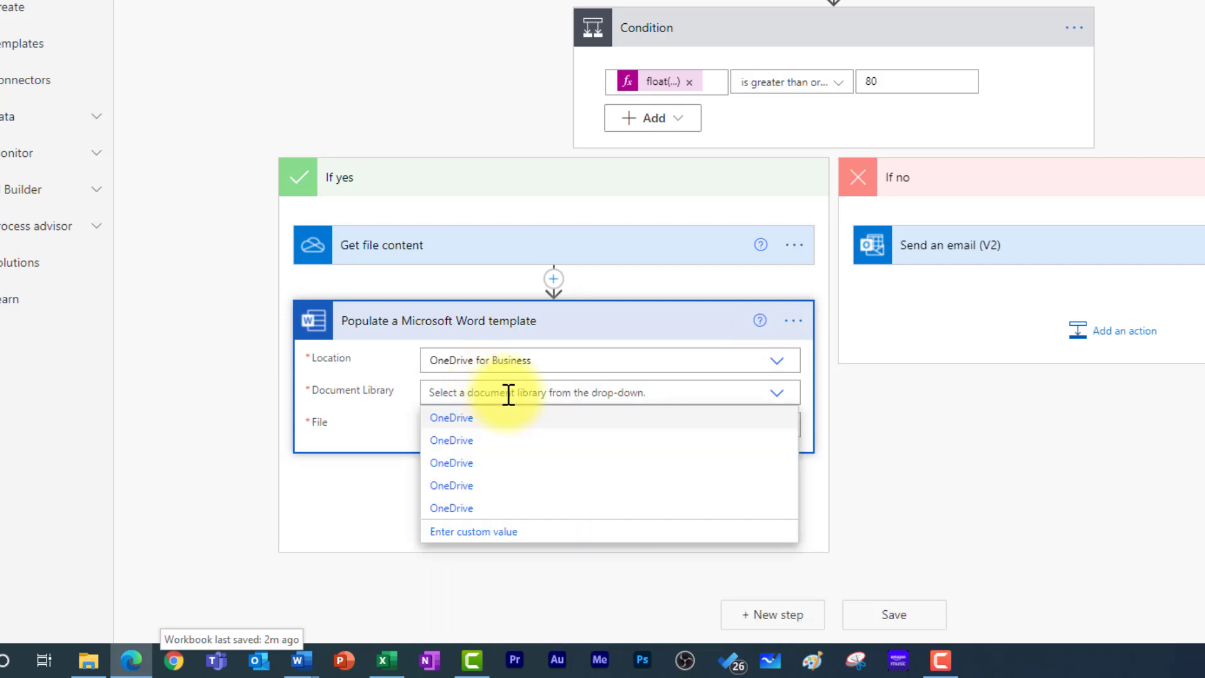
left_click(445, 418)
left_click(792, 429)
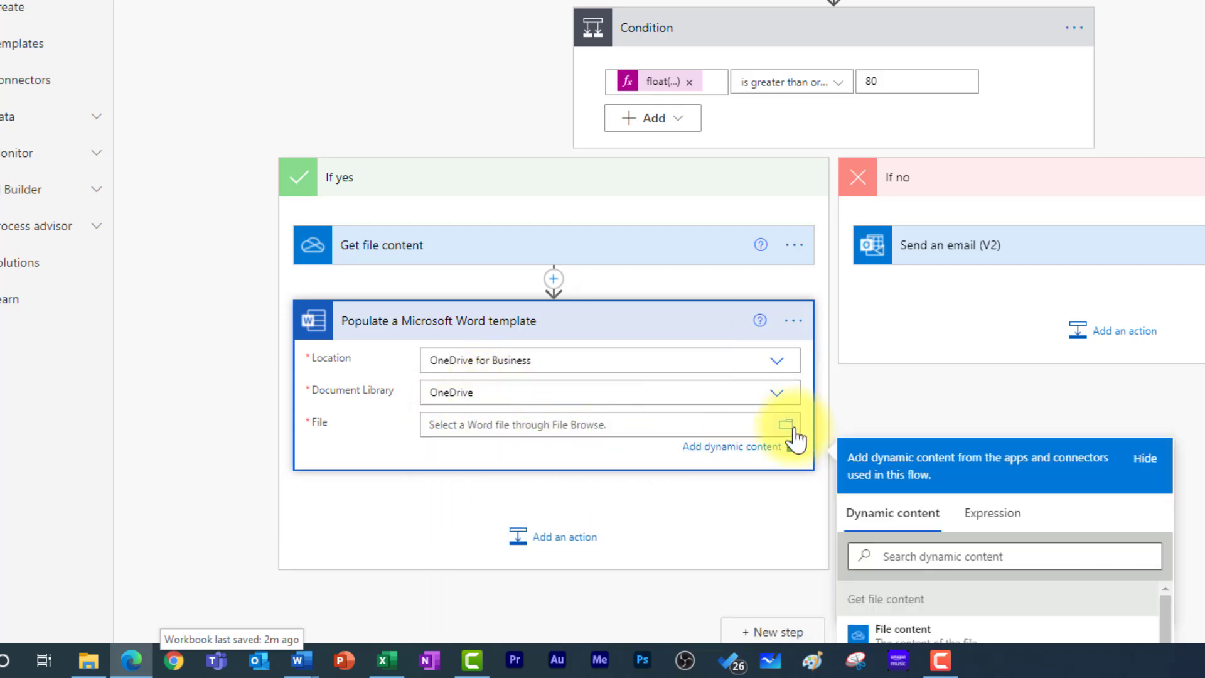
left_click(787, 426)
left_click(969, 269)
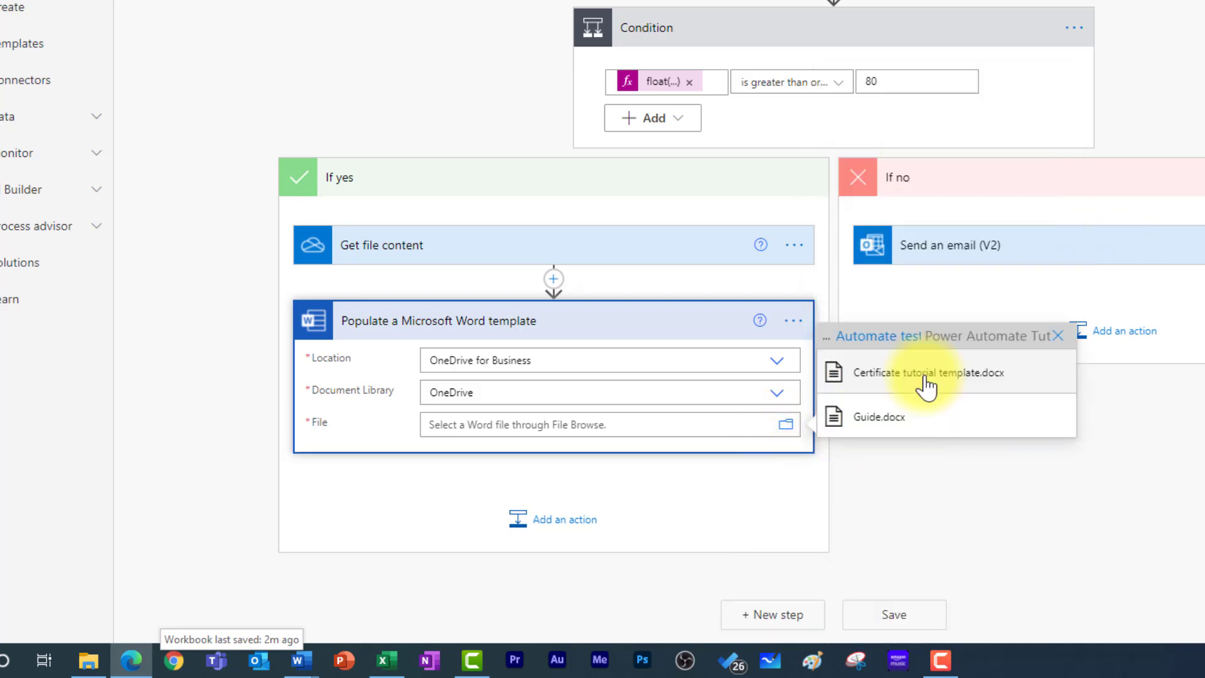
left_click(926, 377)
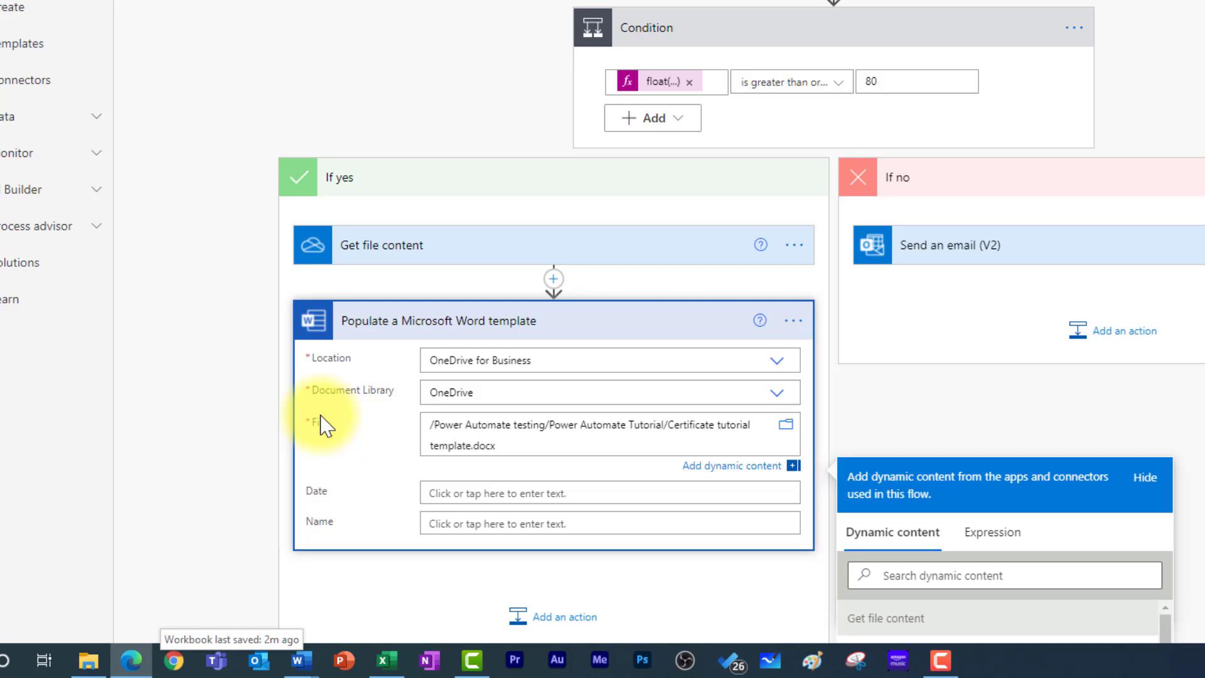
- Fill the template's Date field with the form's Submission time
left_click(522, 492)
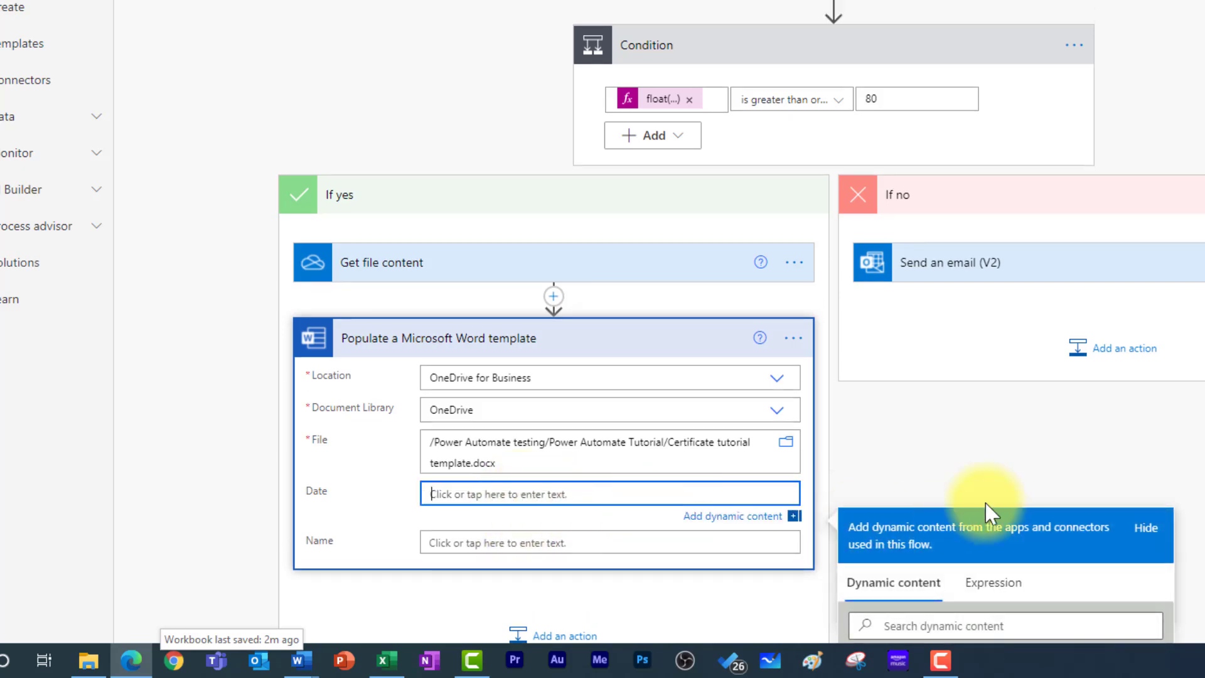
scroll(1158, 500, "down", 5)
scroll(949, 440, "down", 10)
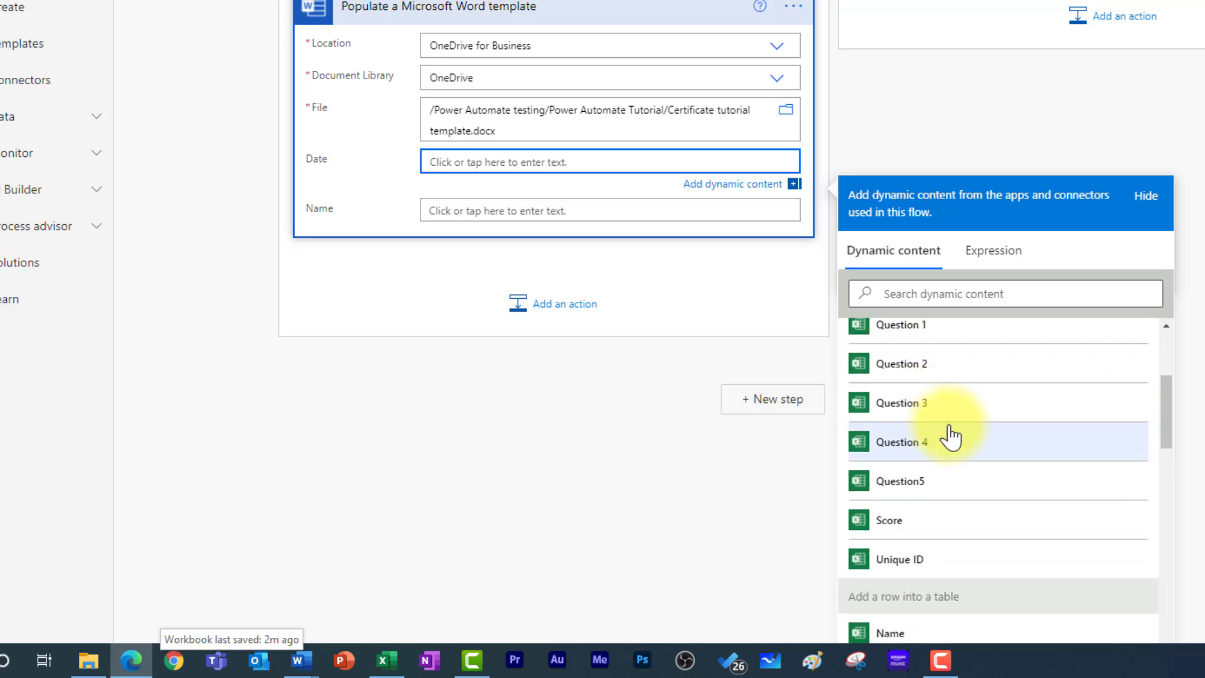
scroll(973, 477, "down", 8)
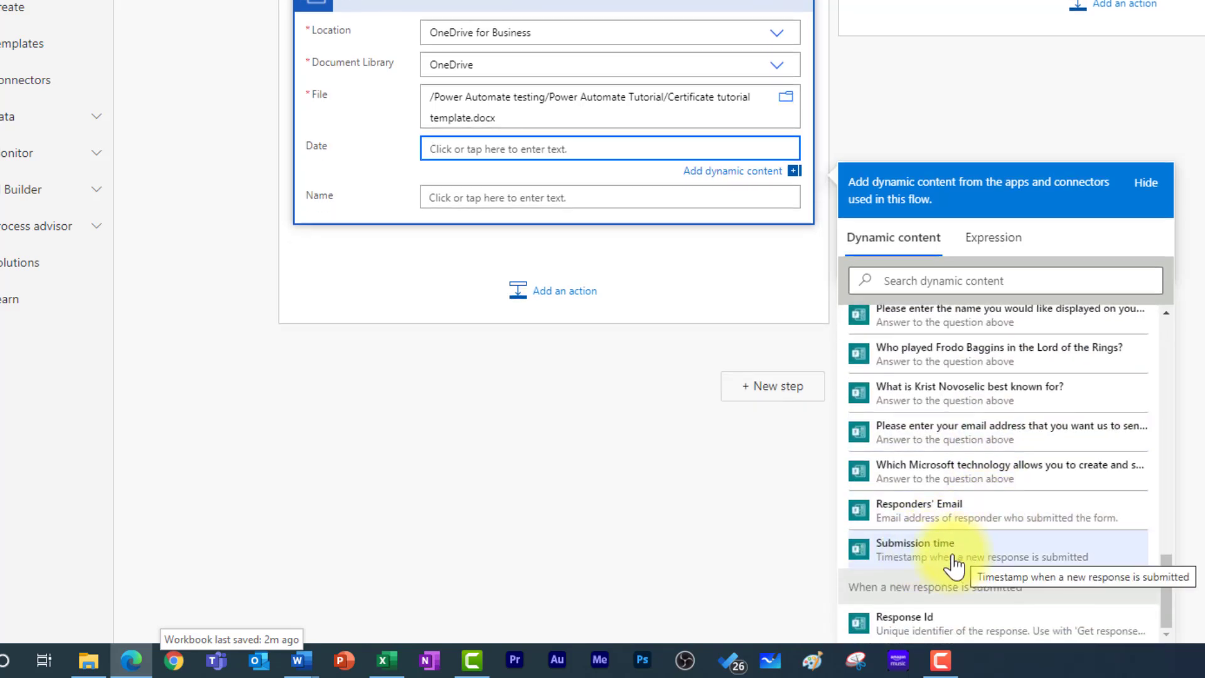
scroll(935, 545, "up", 4)
scroll(936, 552, "up", 3)
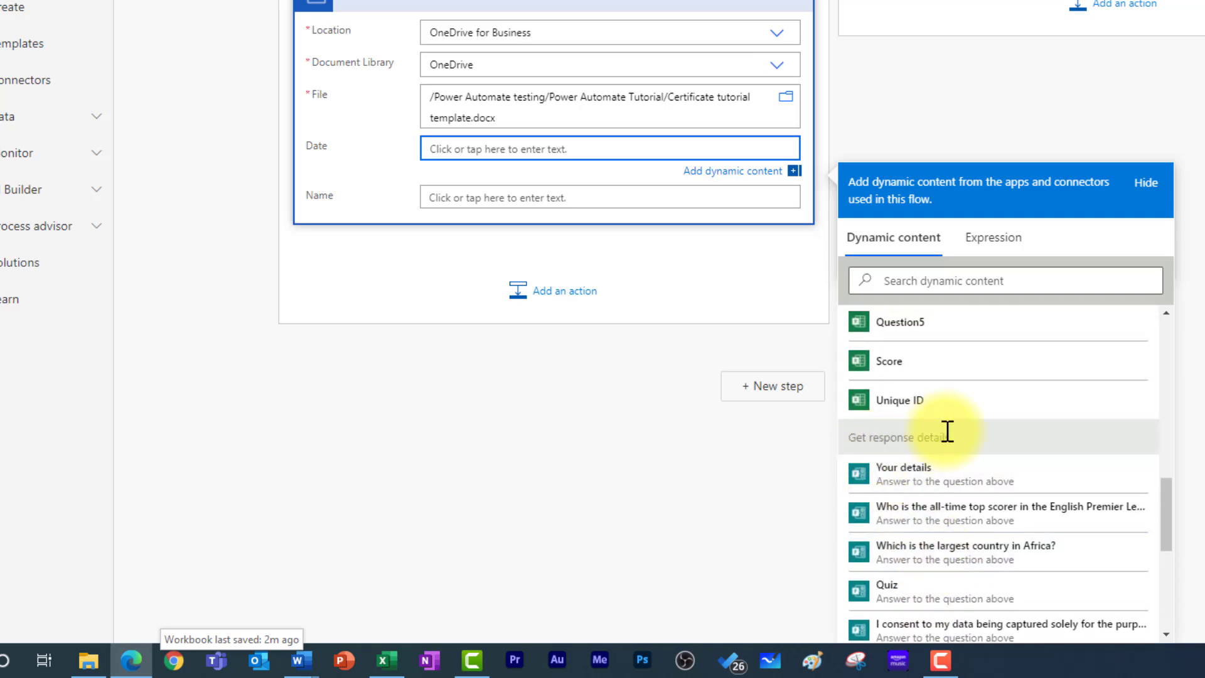
scroll(946, 439, "down", 5)
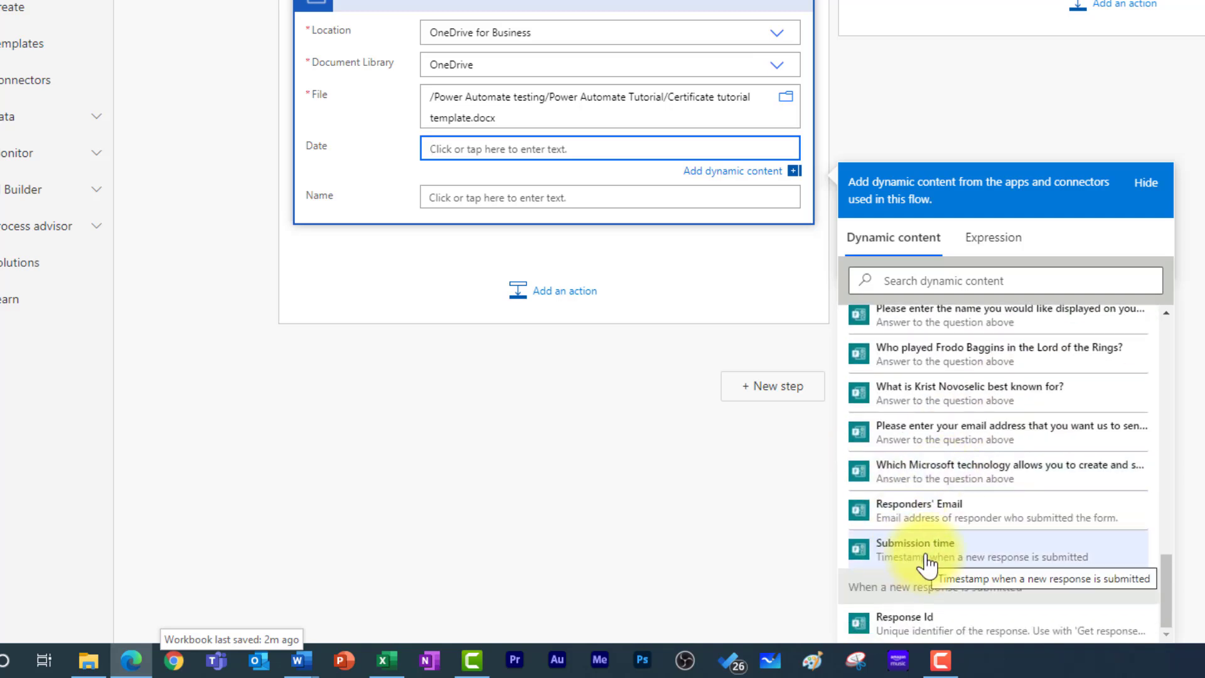
left_click(943, 559)
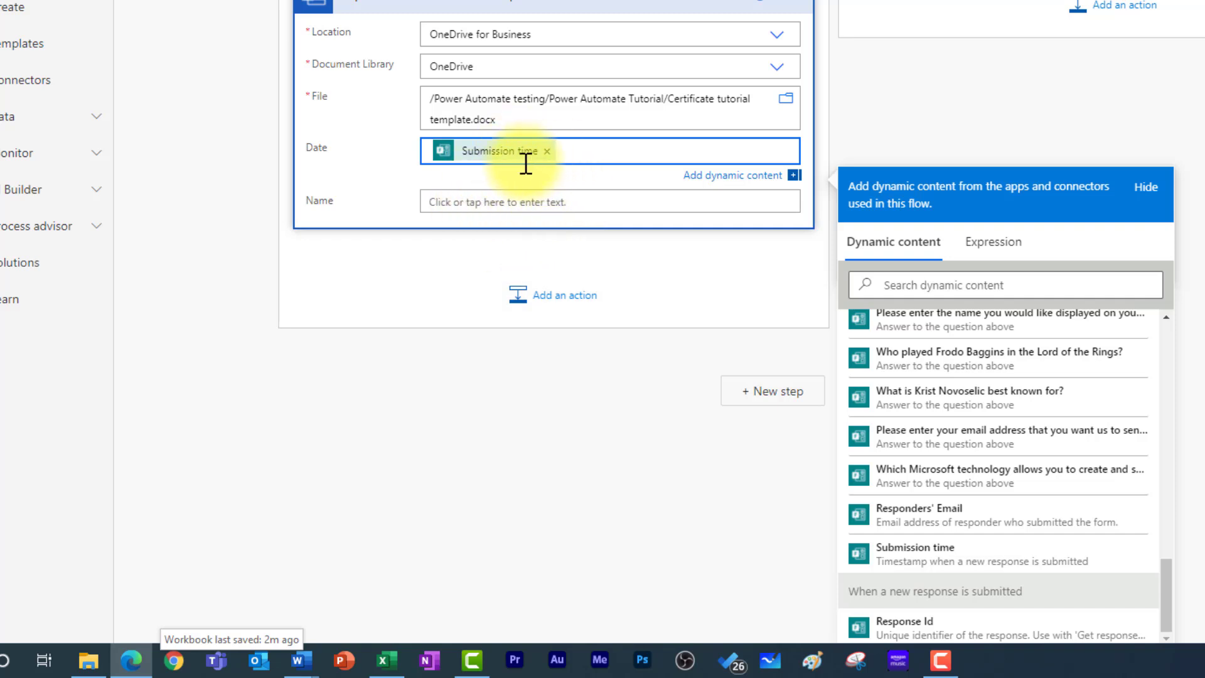
- Fill the template's Name field with the respondent's 'Please enter the name…' answer
left_click(512, 205)
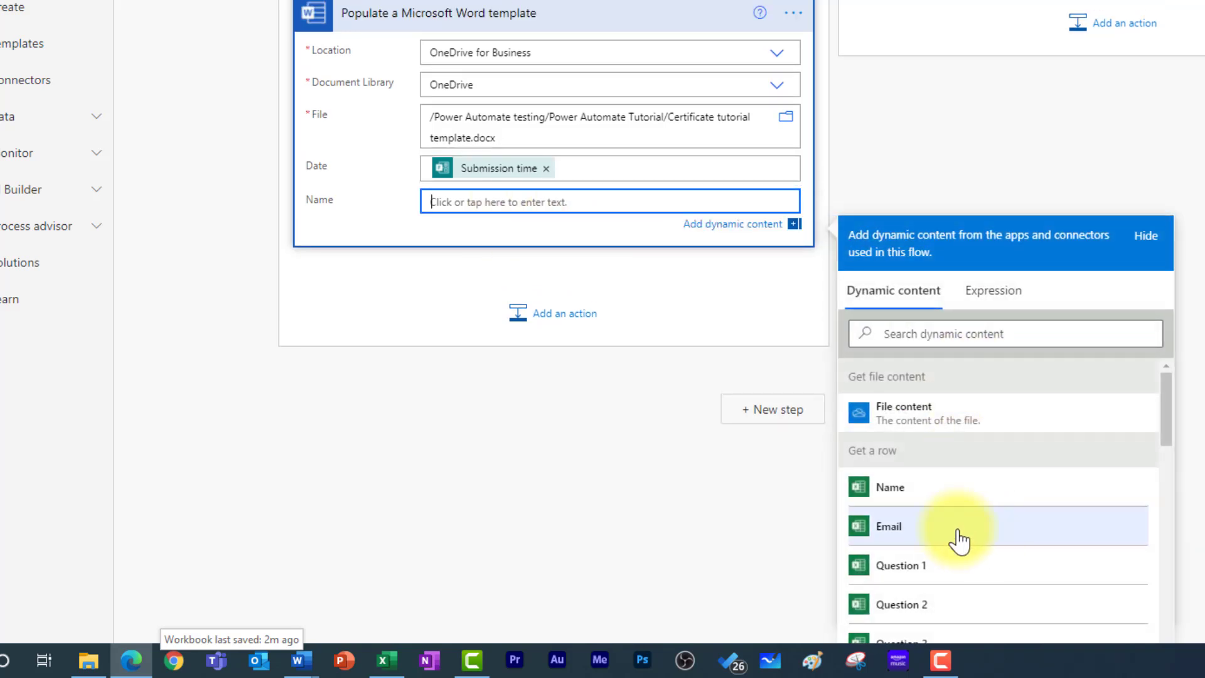
scroll(957, 533, "down", 3)
scroll(960, 527, "down", 10)
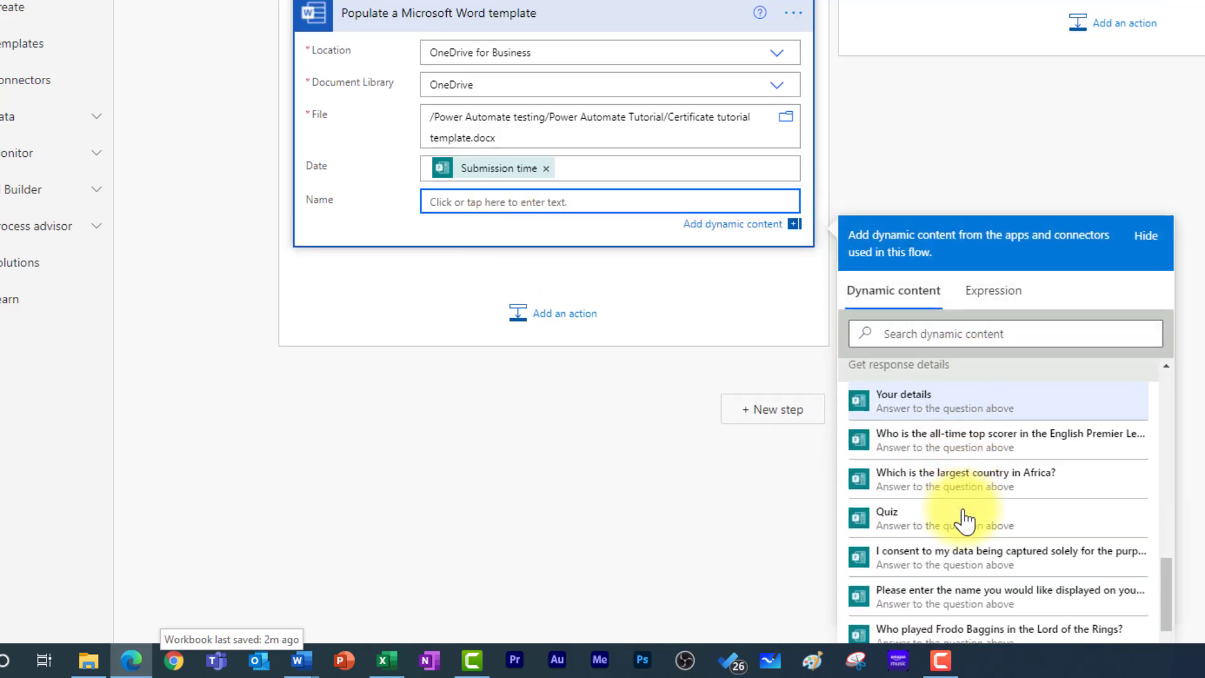
scroll(963, 521, "down", 6)
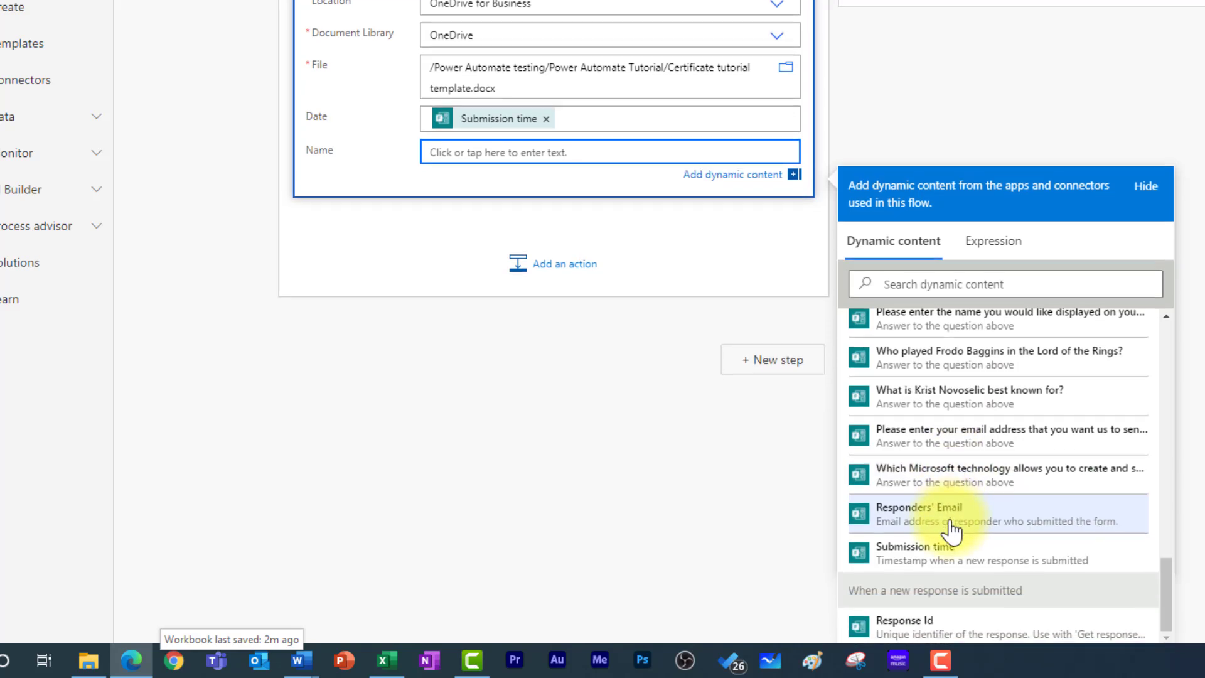
scroll(954, 469, "up", 3)
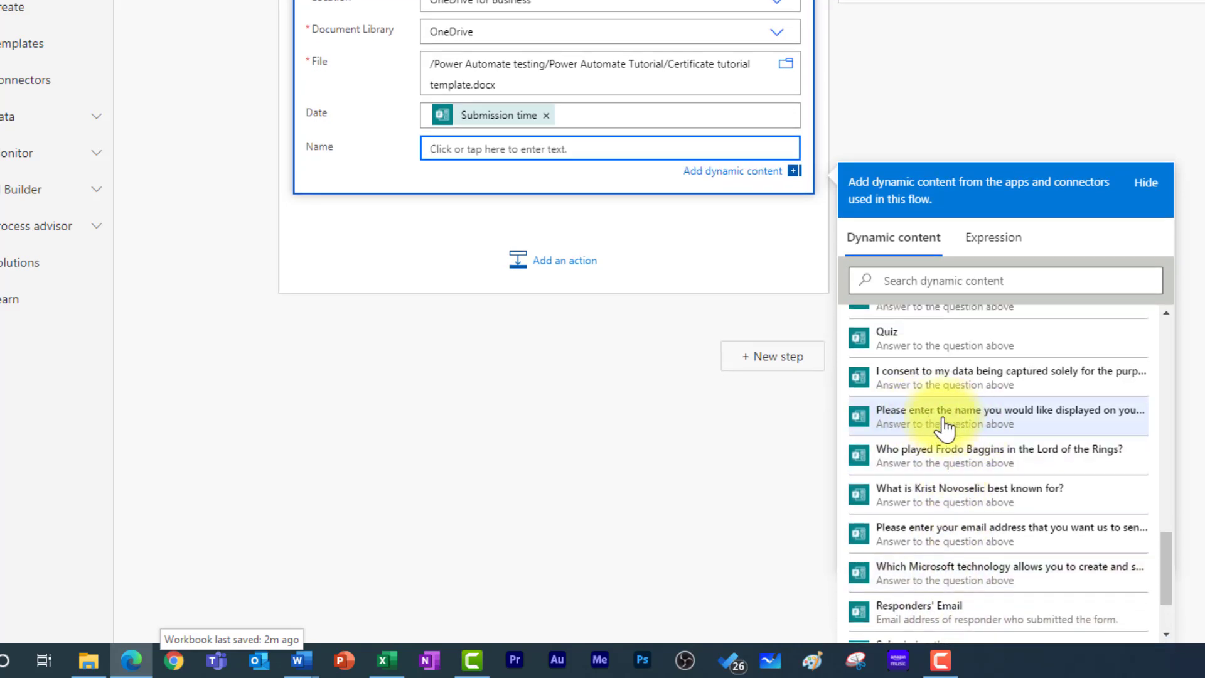
left_click(943, 426)
left_click(411, 248)
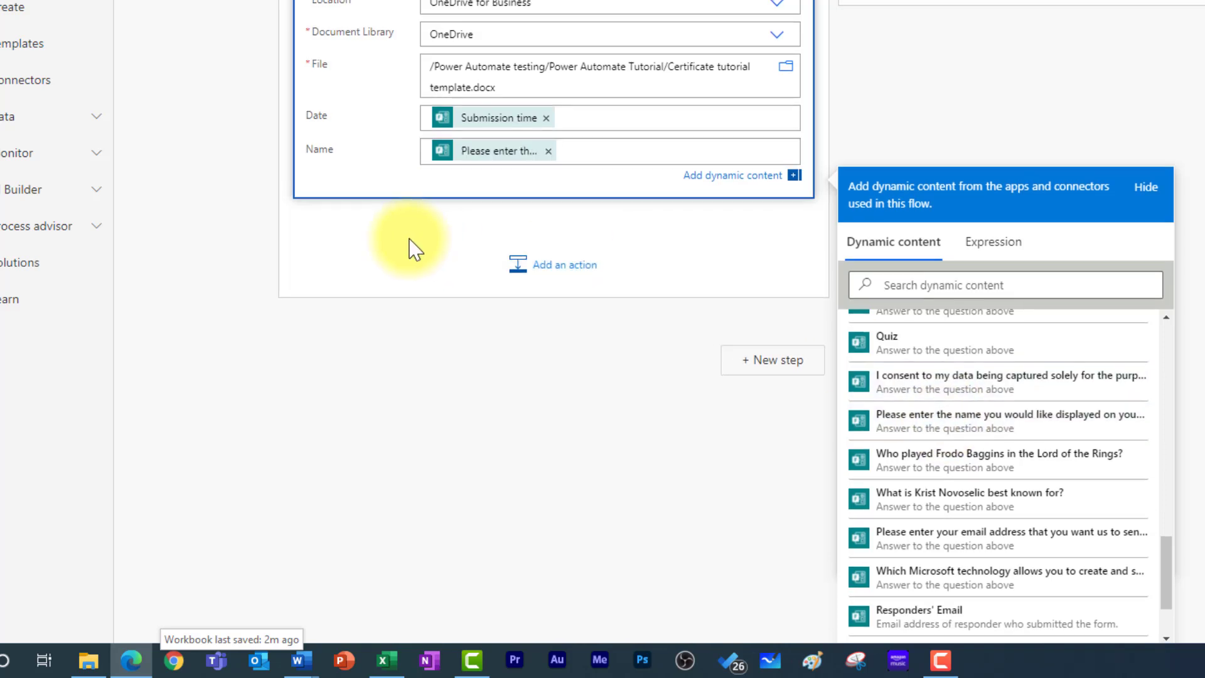
scroll(441, 194, "up", 4)
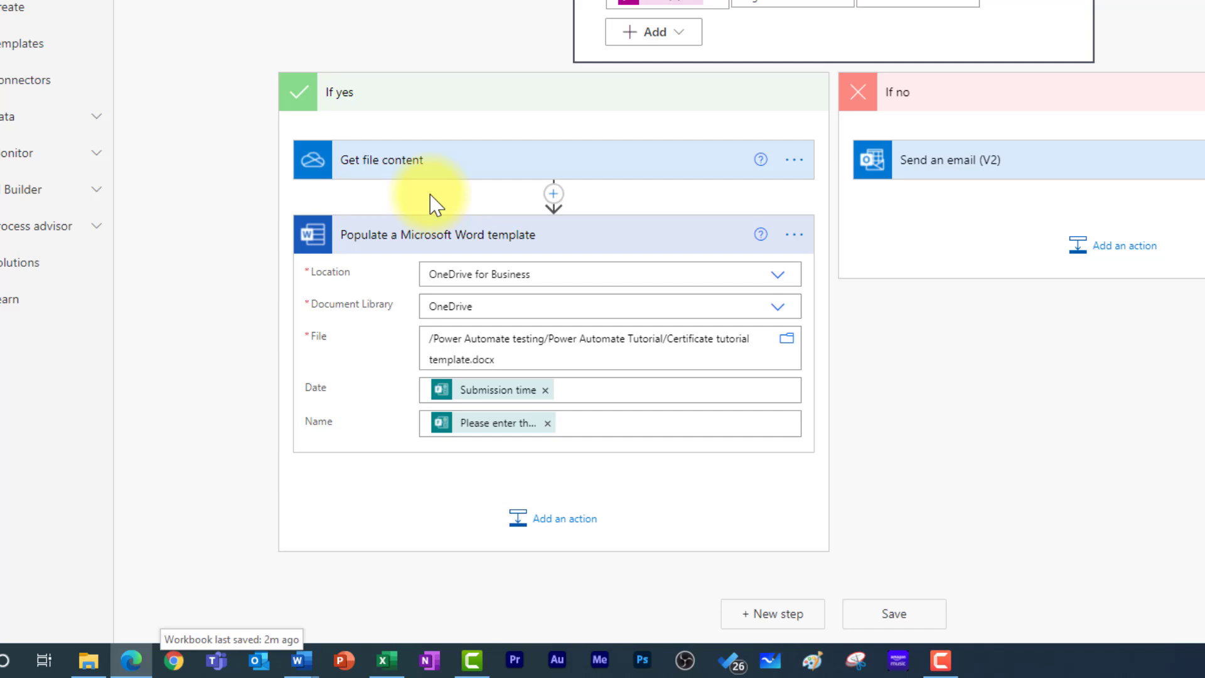
- Add a OneDrive Create file action after the Word template step
left_click(560, 535)
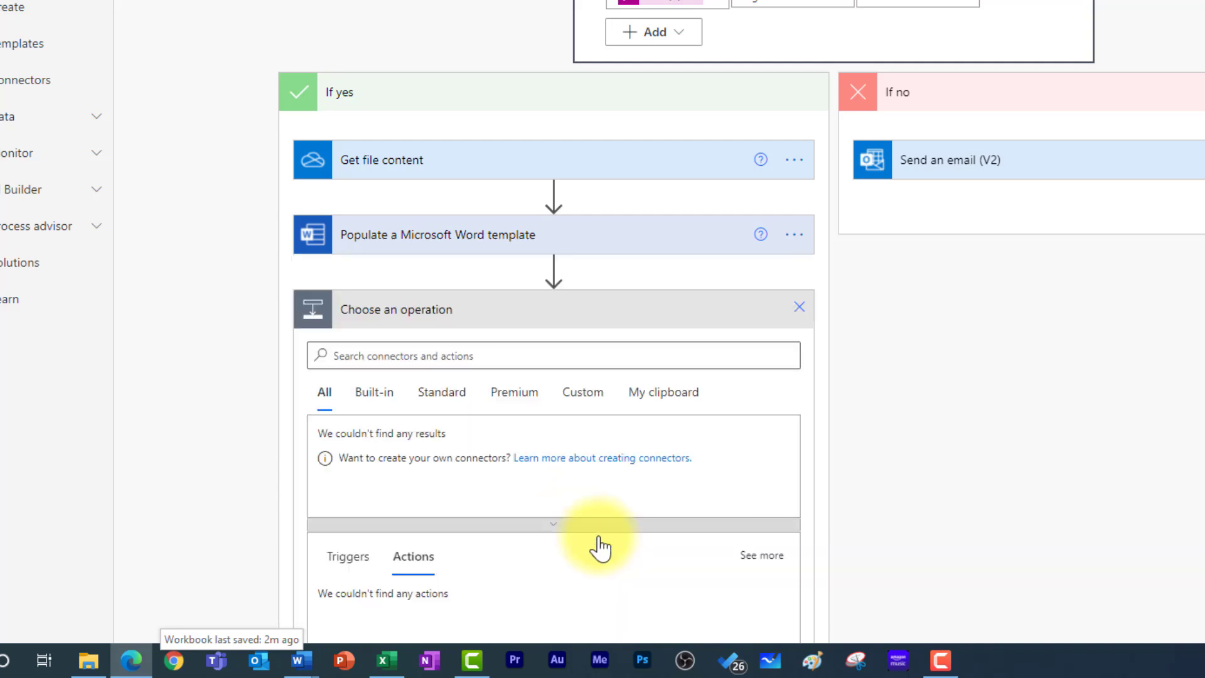
type("create")
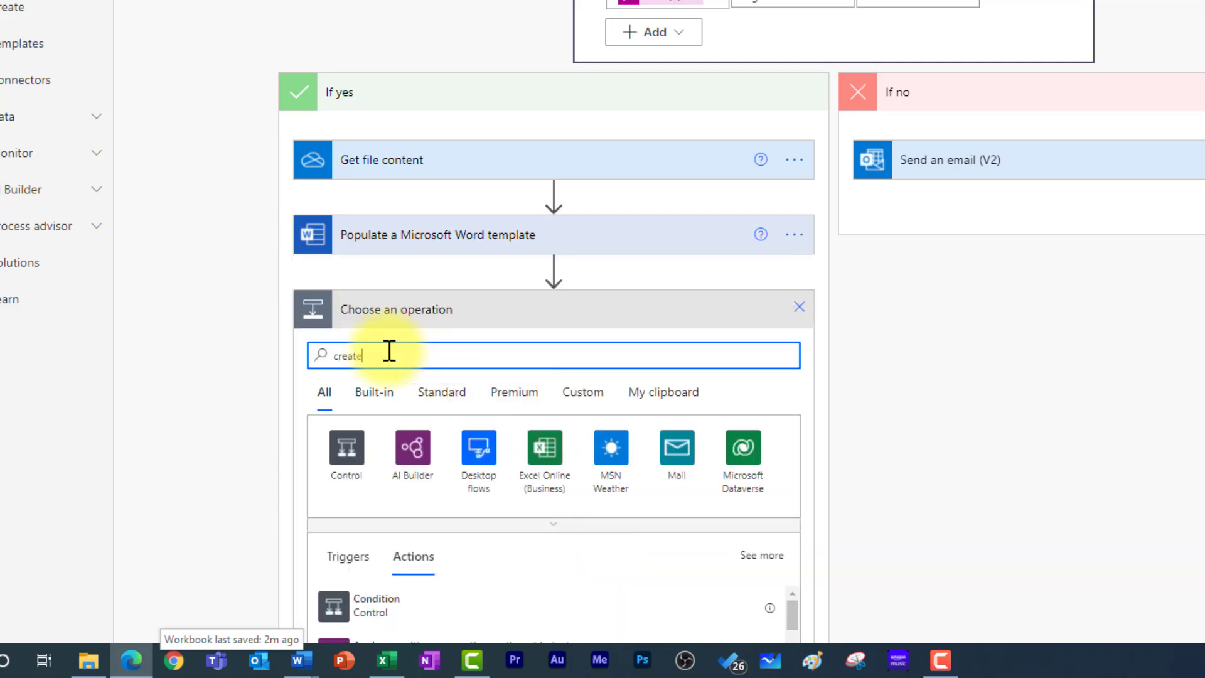
type(" file")
scroll(432, 401, "down", 3)
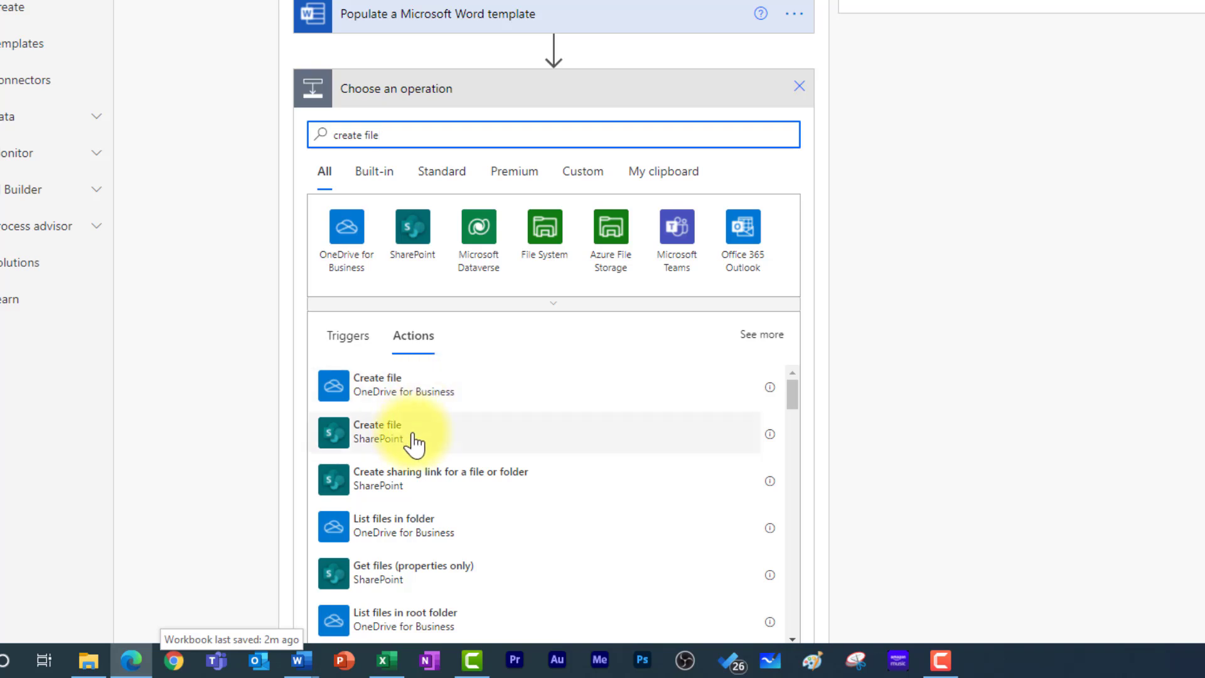
left_click(438, 390)
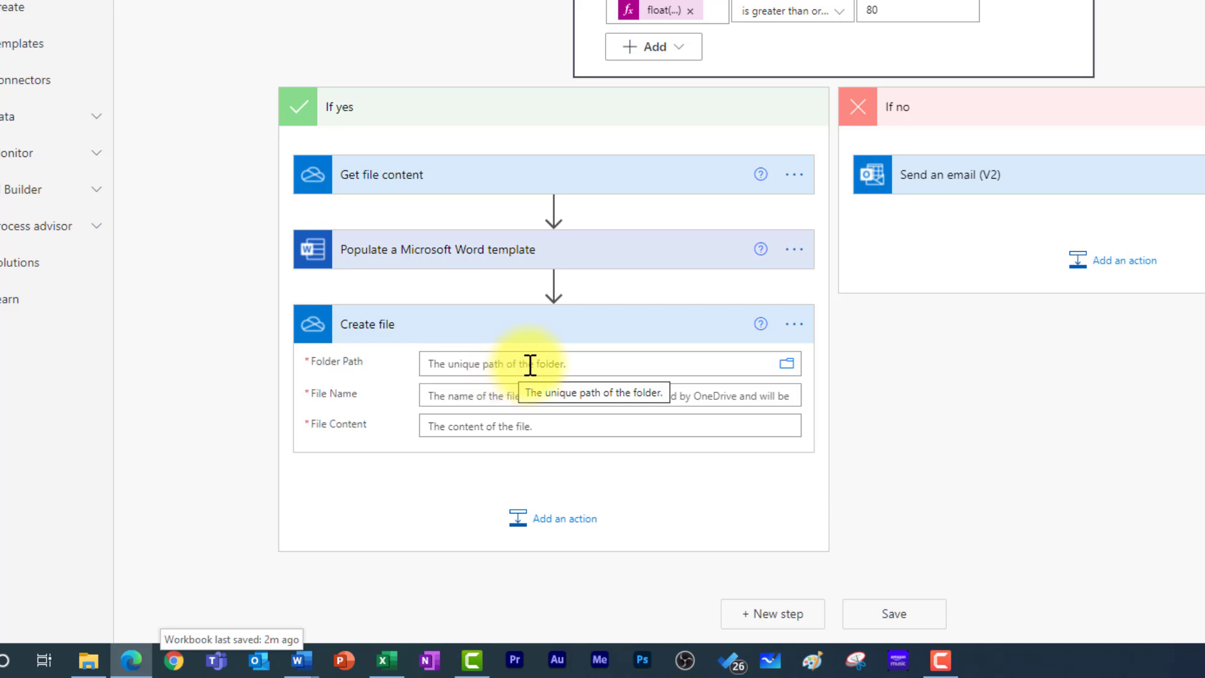
- Set the Create file folder path to /Power Automate testing/Power Automate Tutorial
left_click(784, 371)
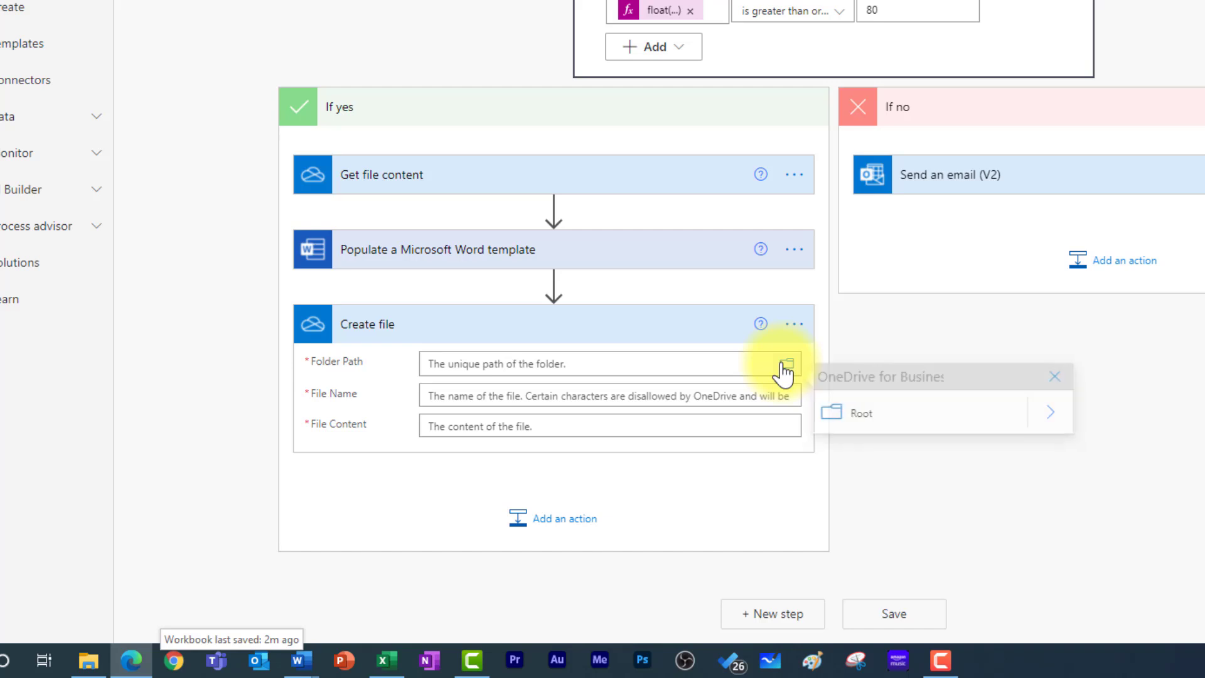
left_click(1057, 429)
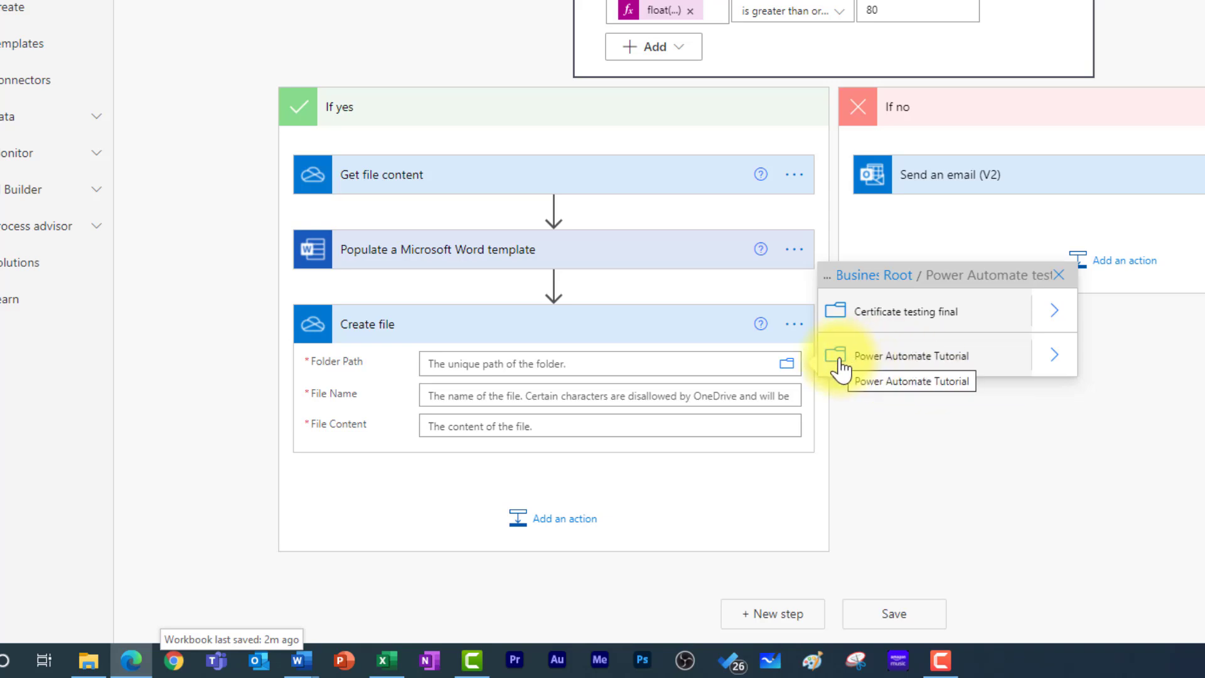
left_click(881, 364)
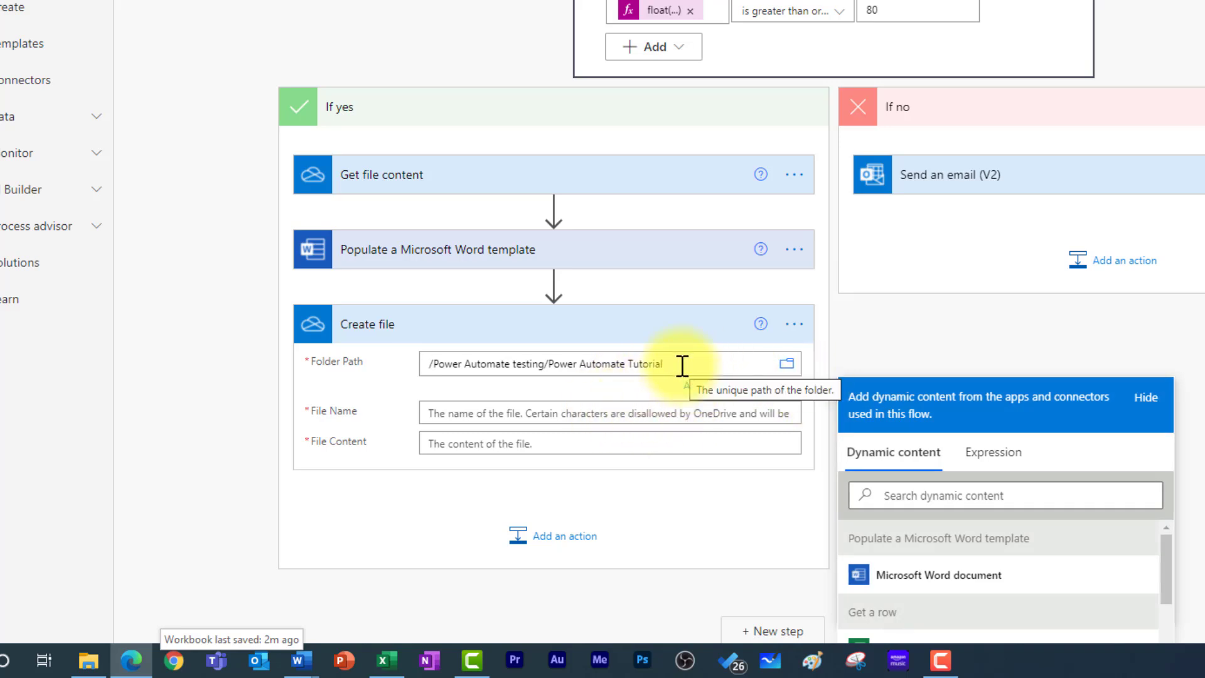
- Name the file with the respondent's name answer followed by Certificate.docx
left_click(577, 411)
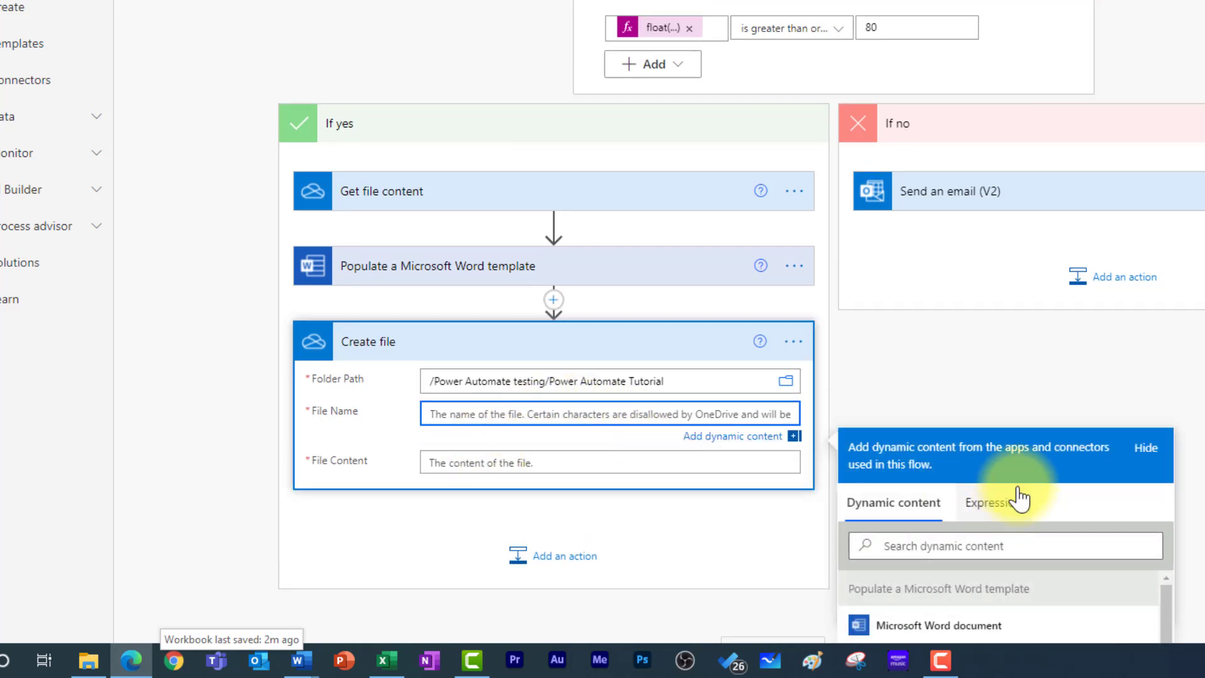
scroll(1020, 499, "down", 6)
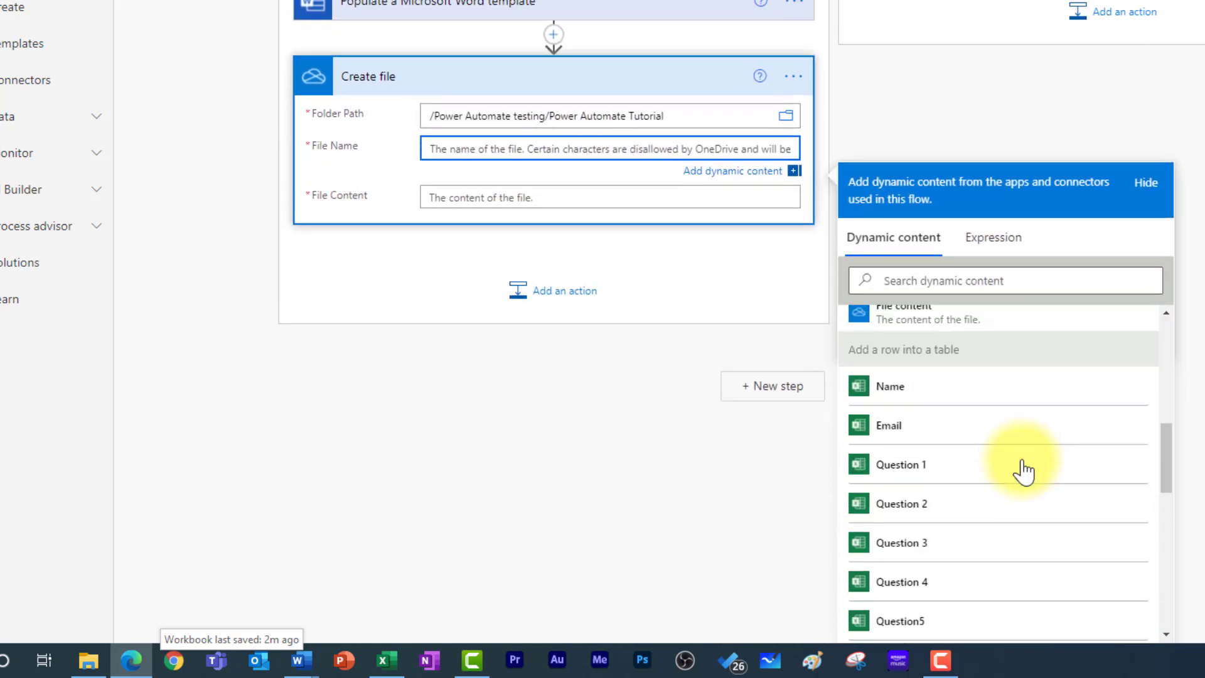
scroll(1022, 470, "down", 10)
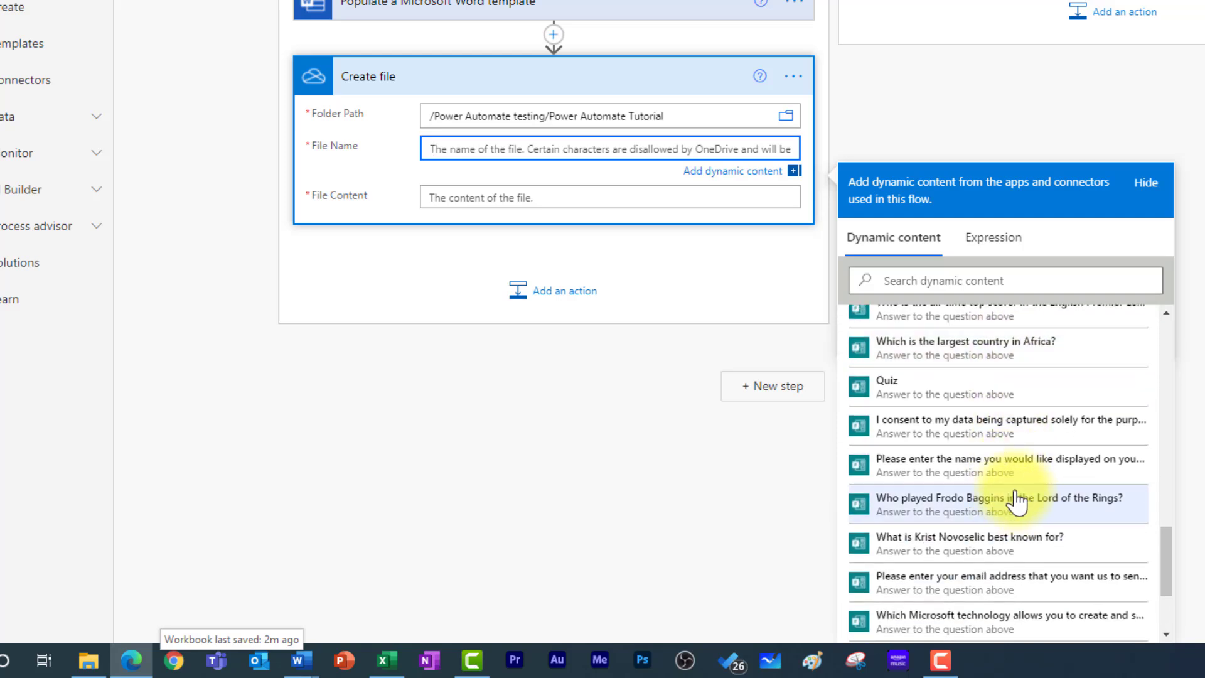
left_click(990, 474)
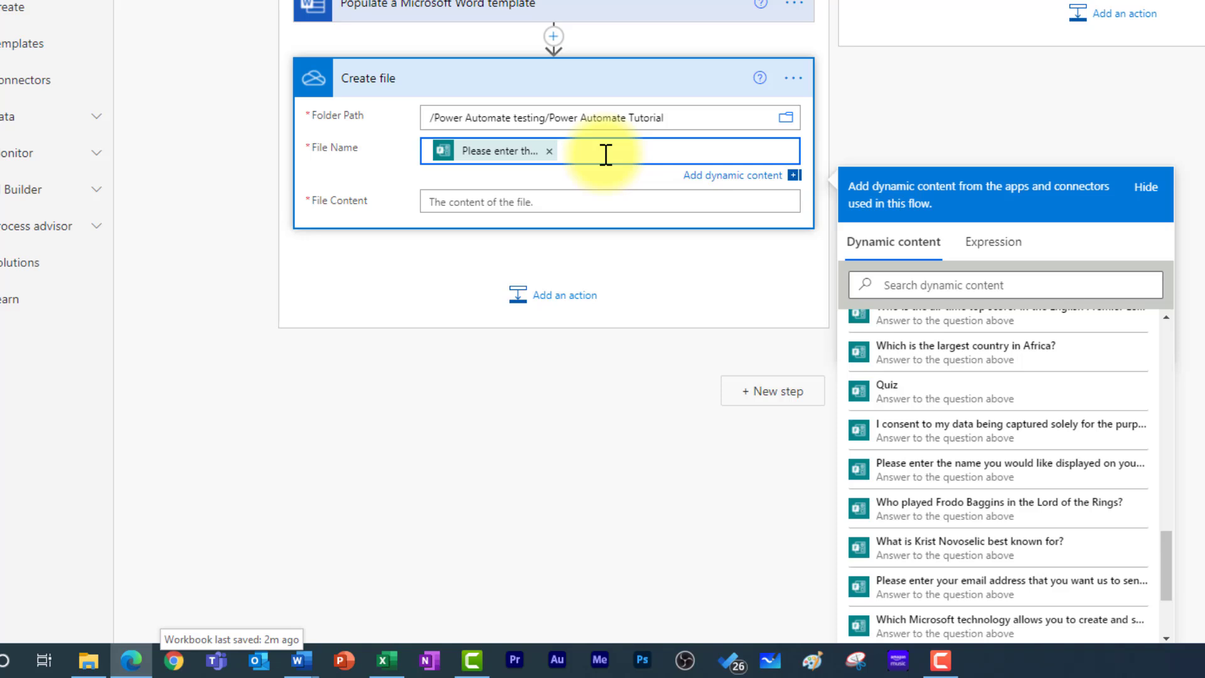
type("Certificate.docx")
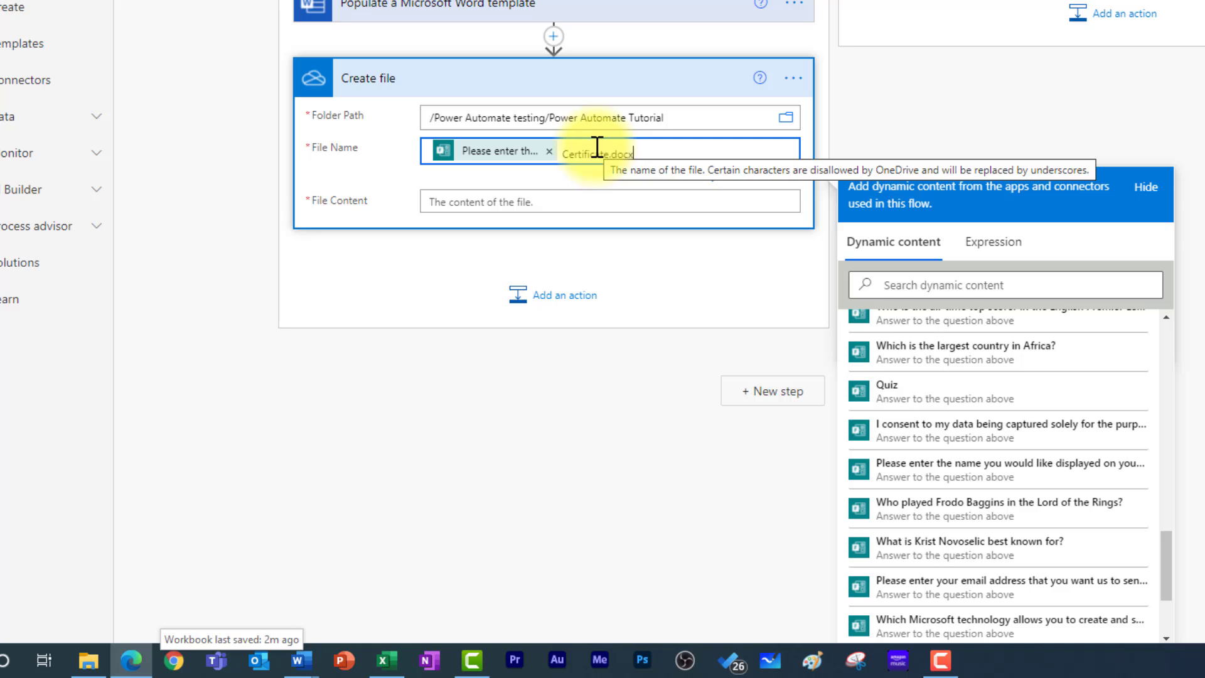
- Use the populated Microsoft Word document as the Create file content
left_click(536, 201)
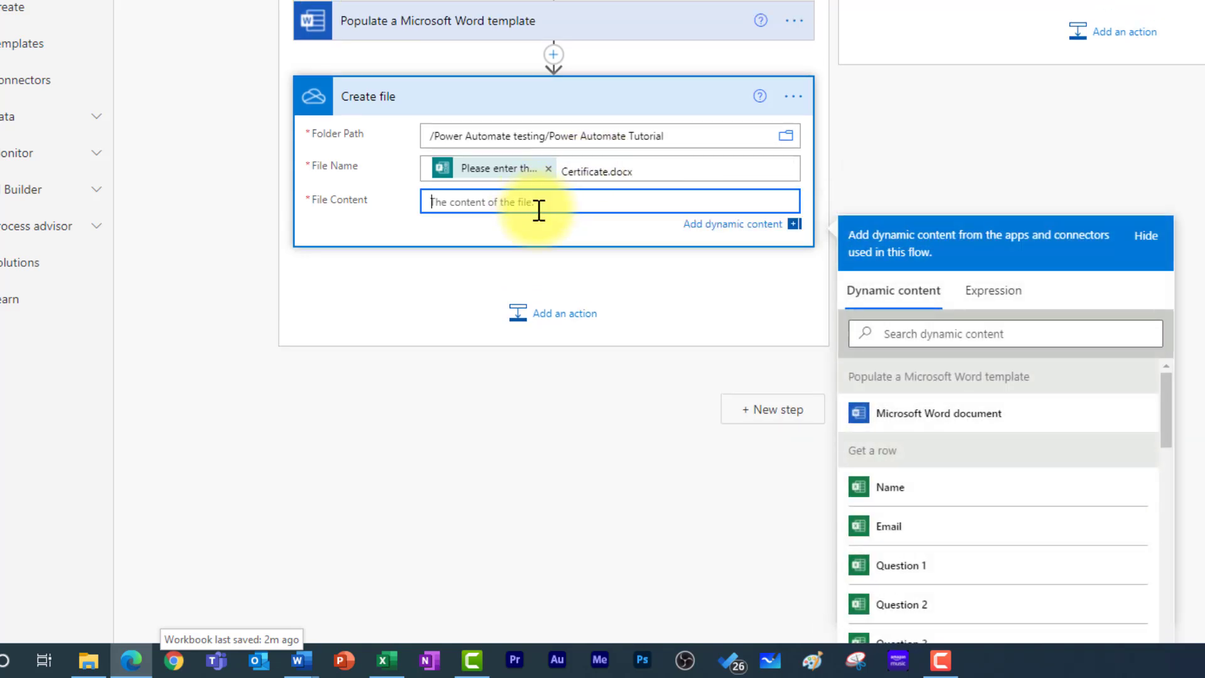
left_click(985, 420)
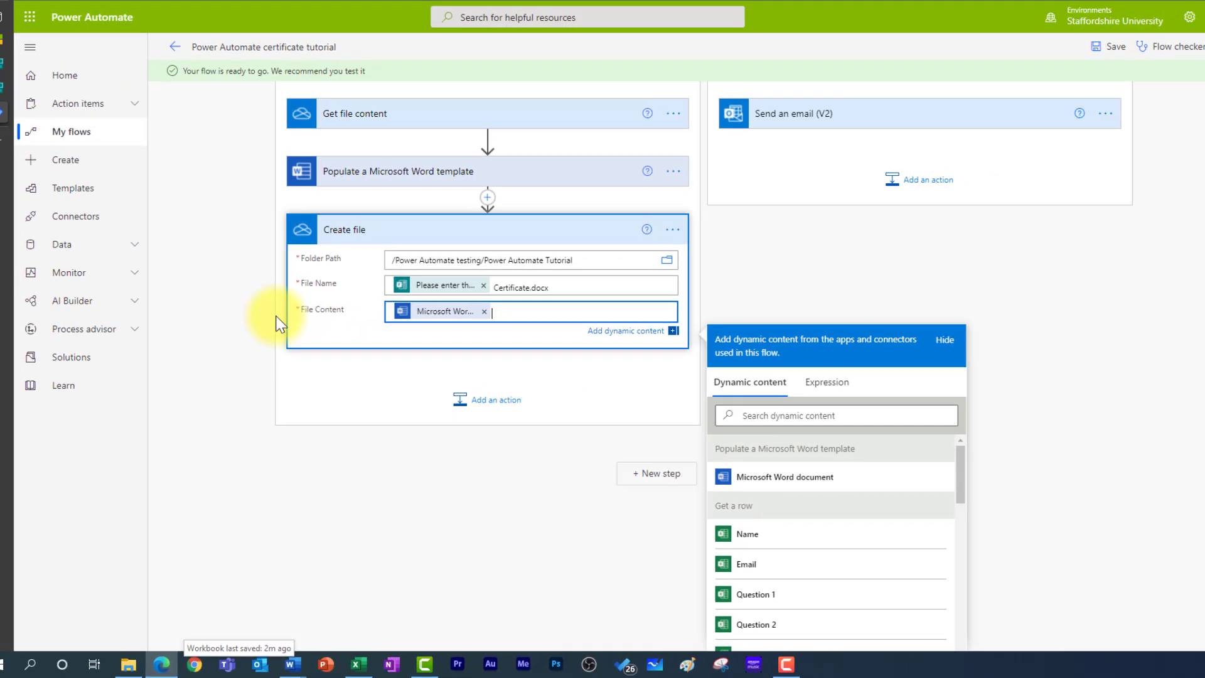
left_click(278, 321)
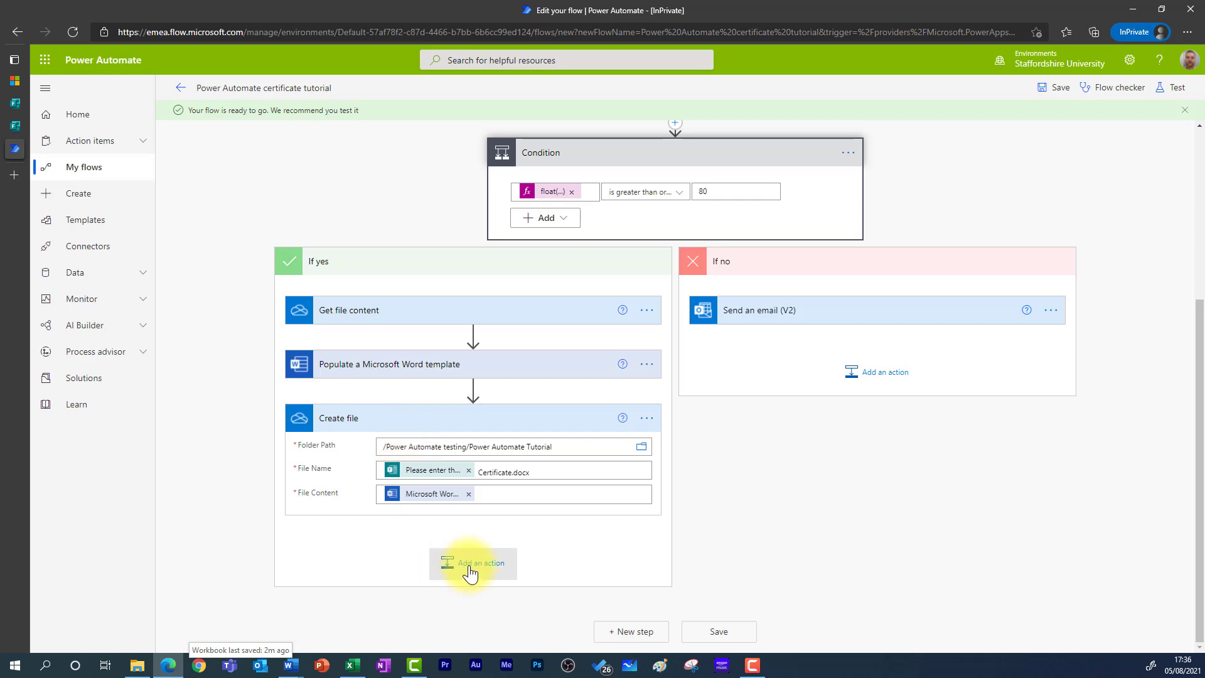
- Add Word Online (Business)'s Convert Word Document to PDF action after Create file
left_click(470, 573)
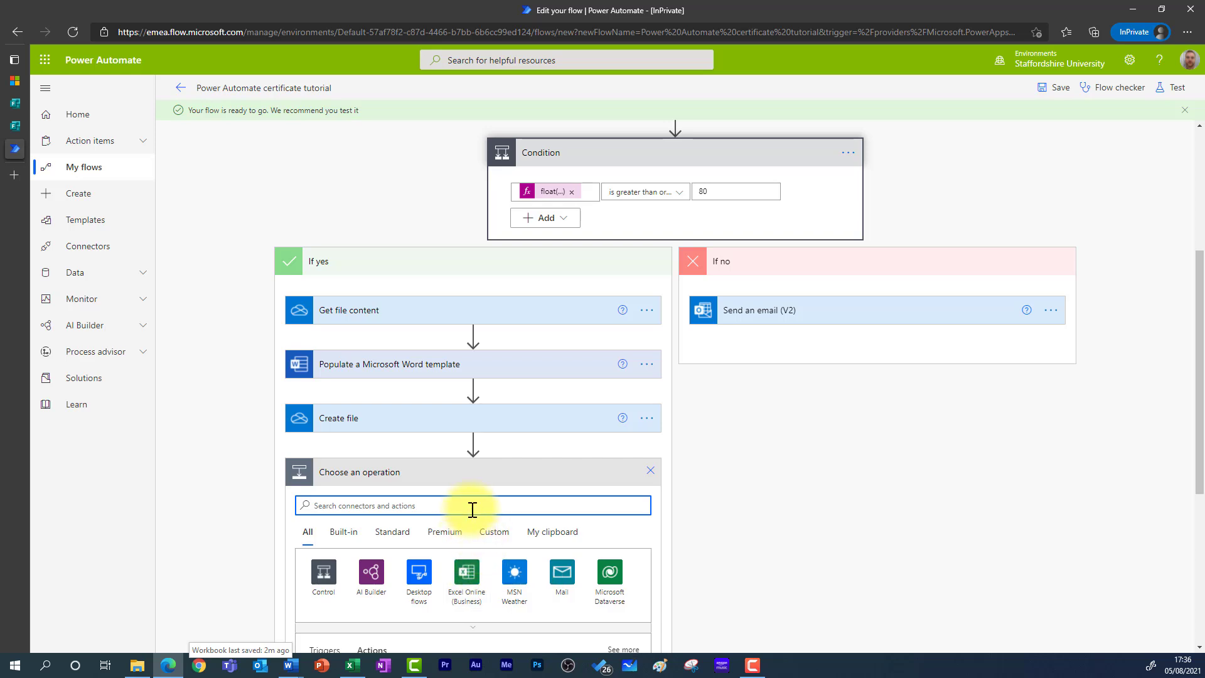
type("convert word d")
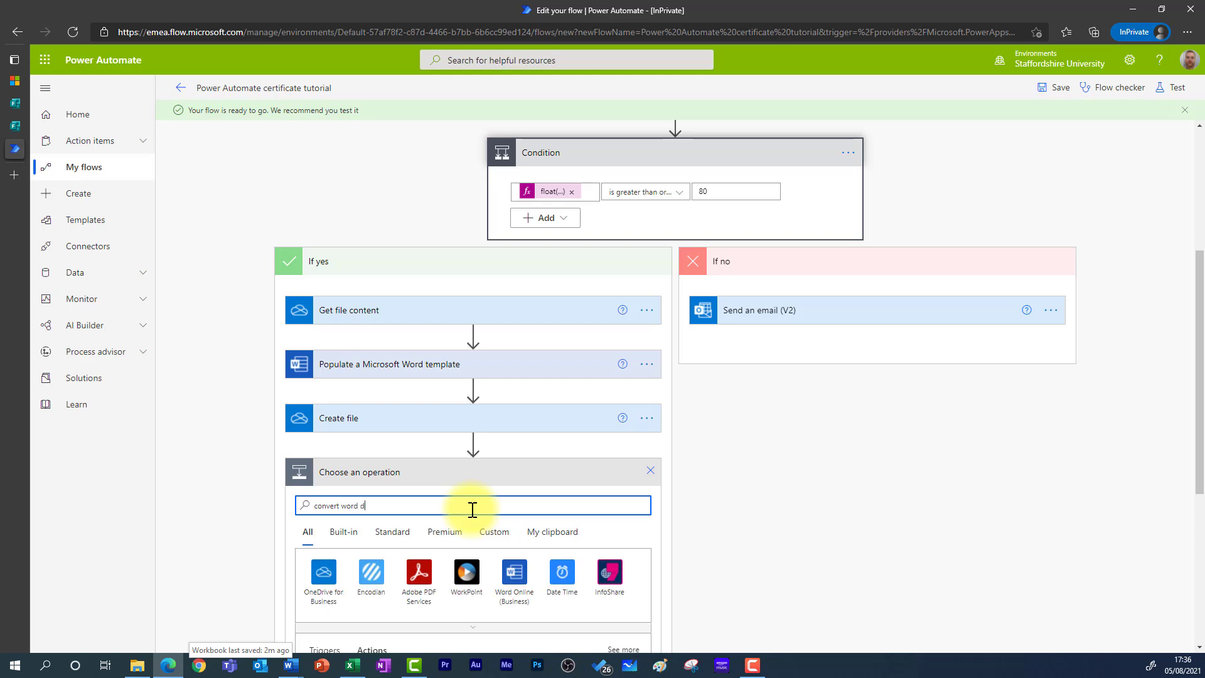
type("ocument to pdf")
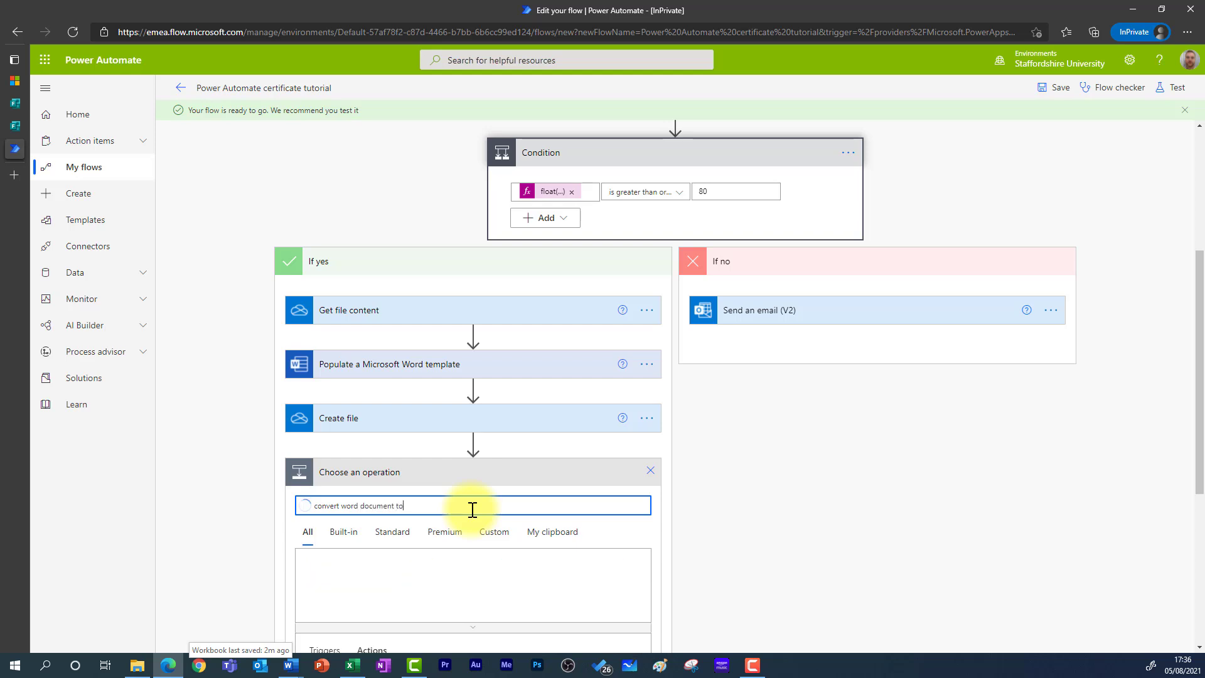
scroll(261, 179, "down", 5)
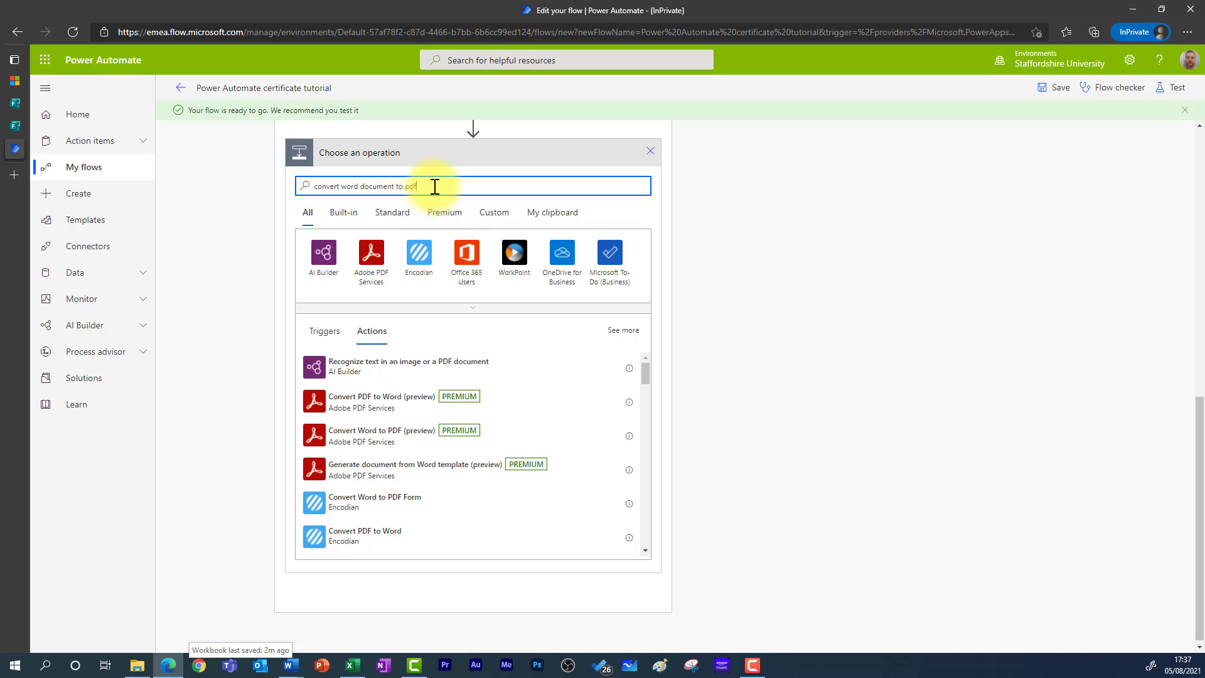
left_click(448, 221)
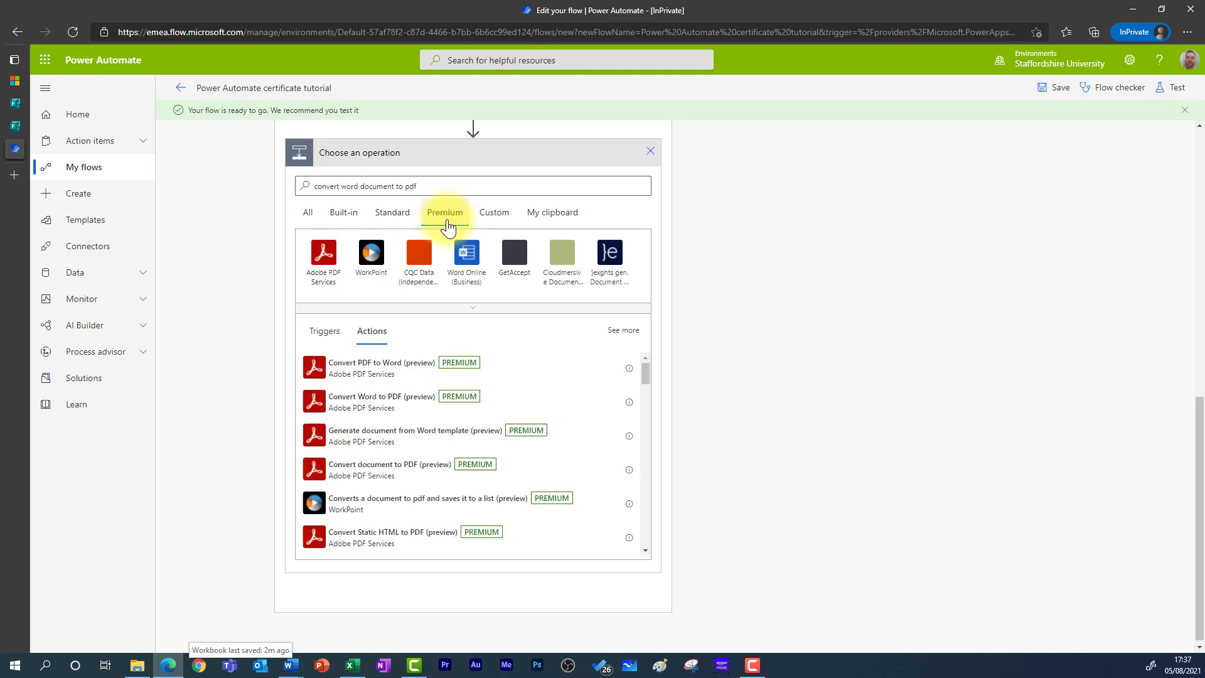
left_click(472, 276)
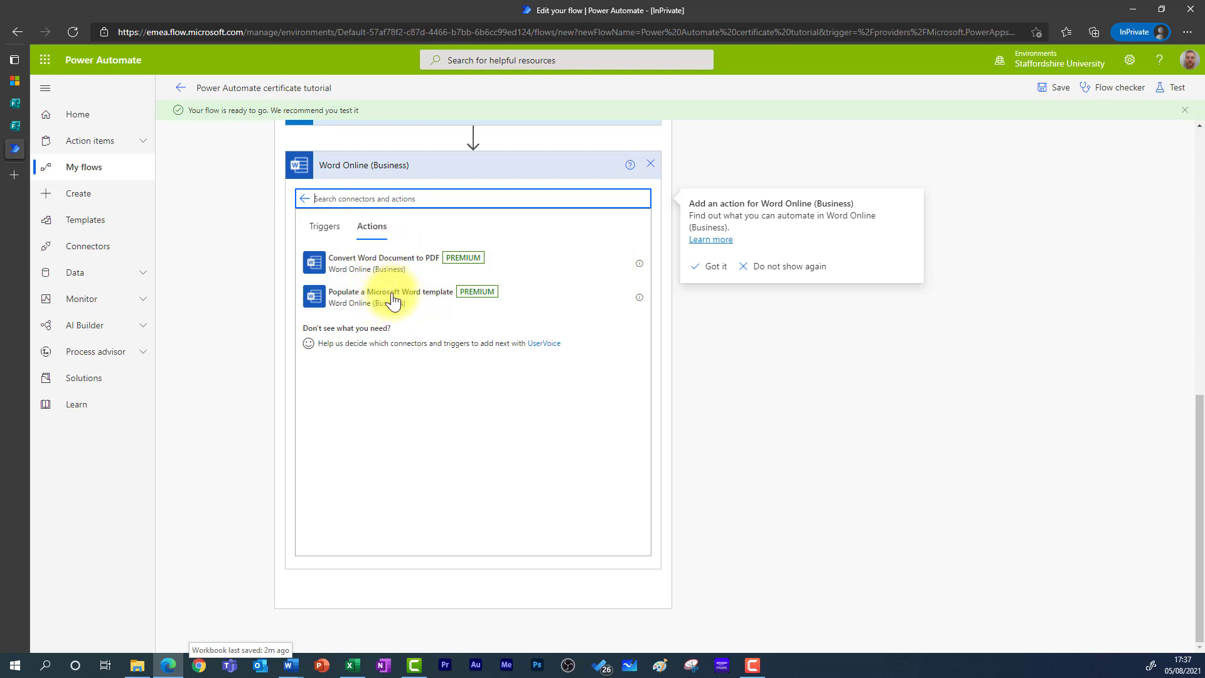
key("alt+Tab")
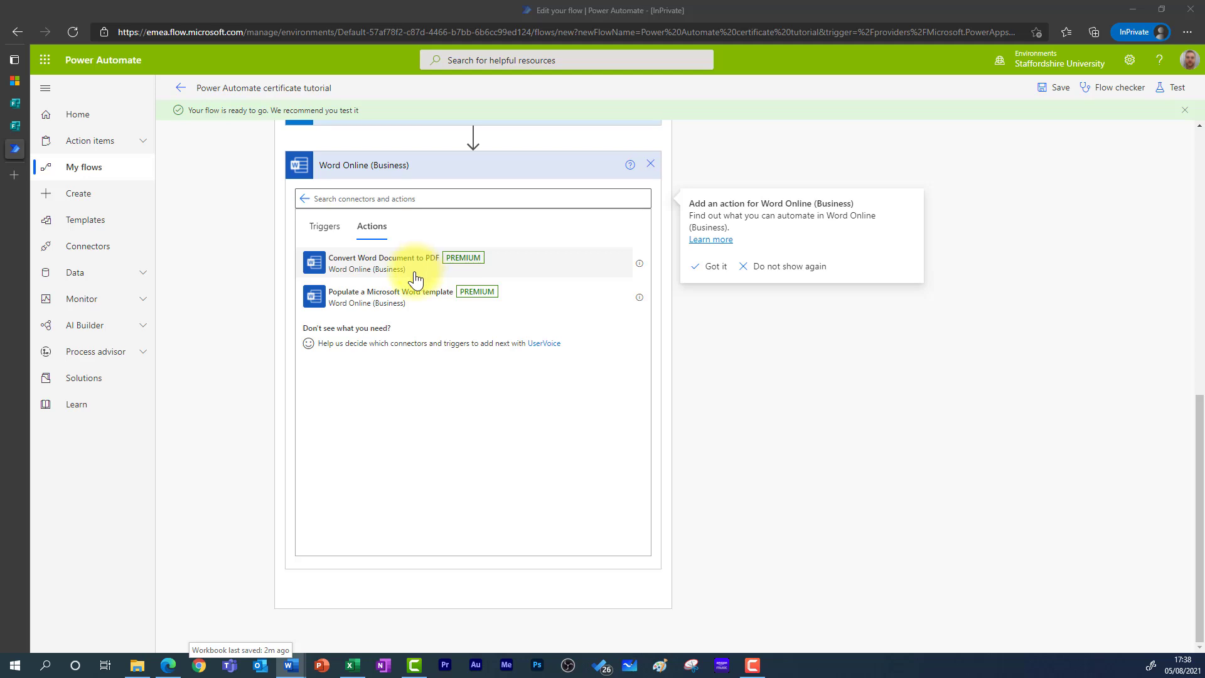
left_click(414, 267)
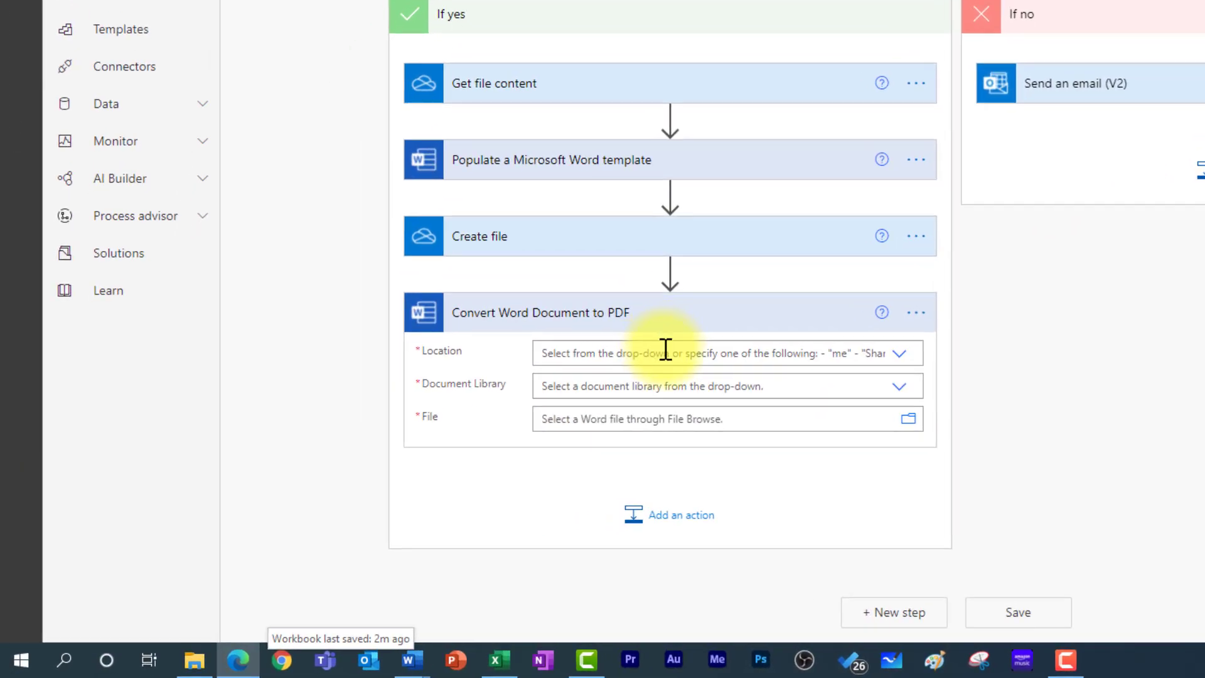
- Set the conversion's location to OneDrive for Business and its document library to OneDrive
left_click(665, 352)
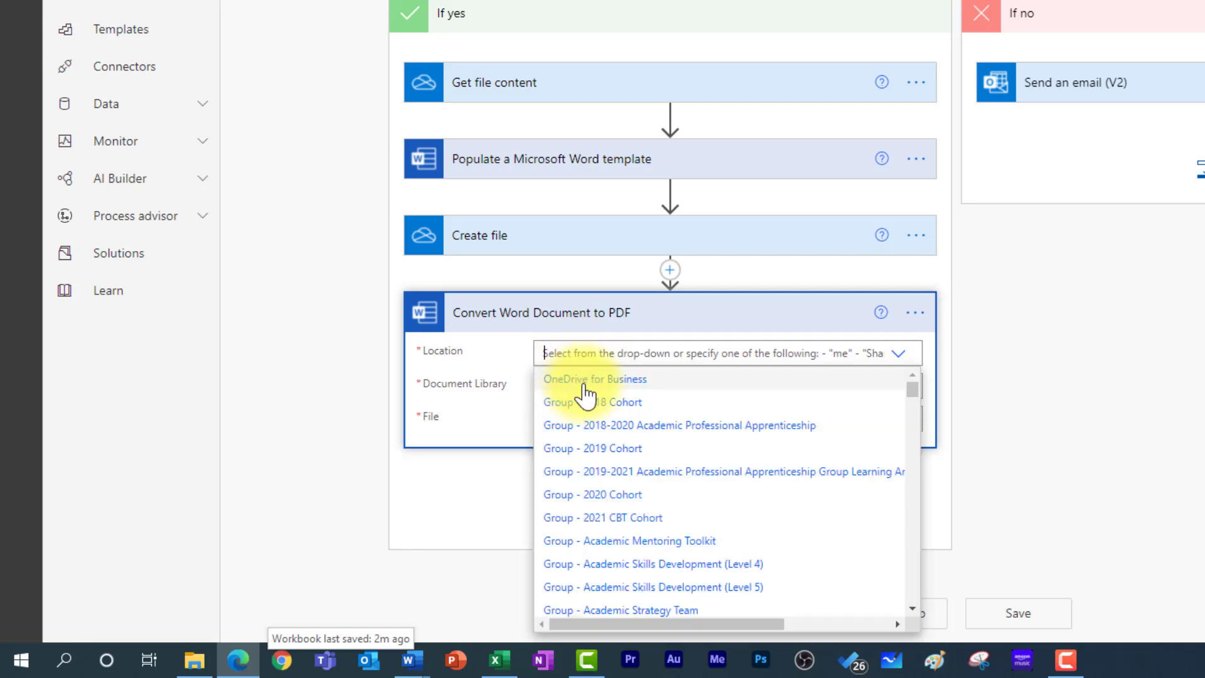
left_click(575, 384)
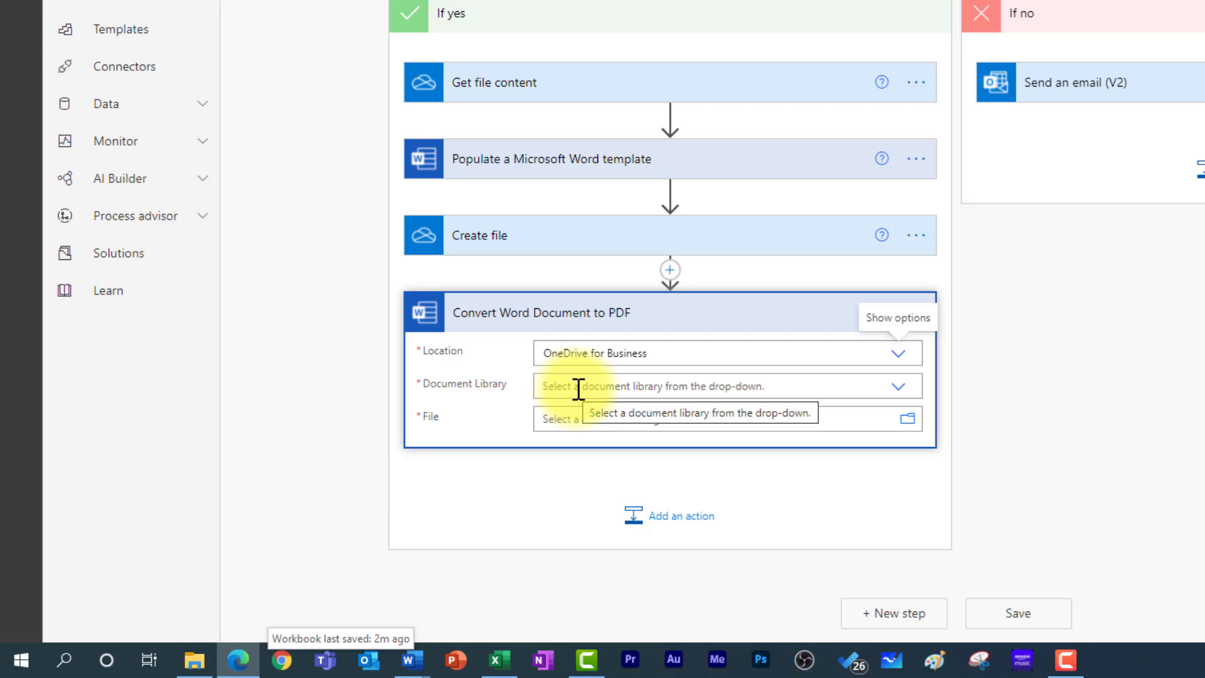
left_click(578, 388)
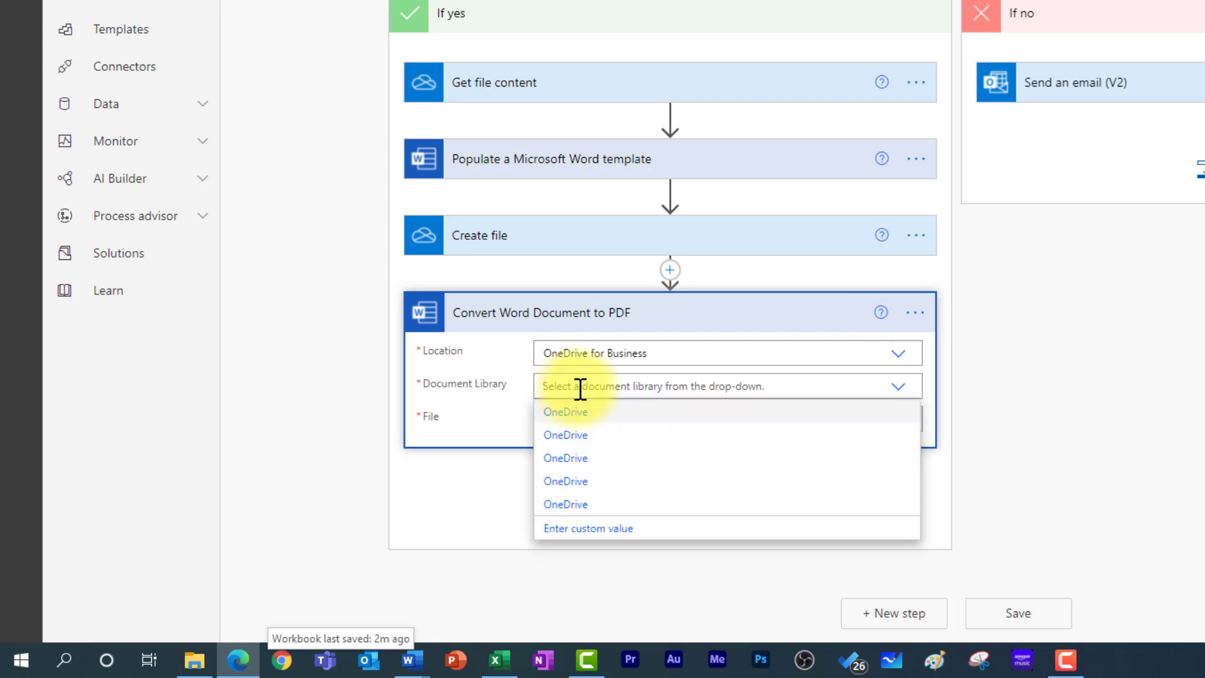
left_click(588, 414)
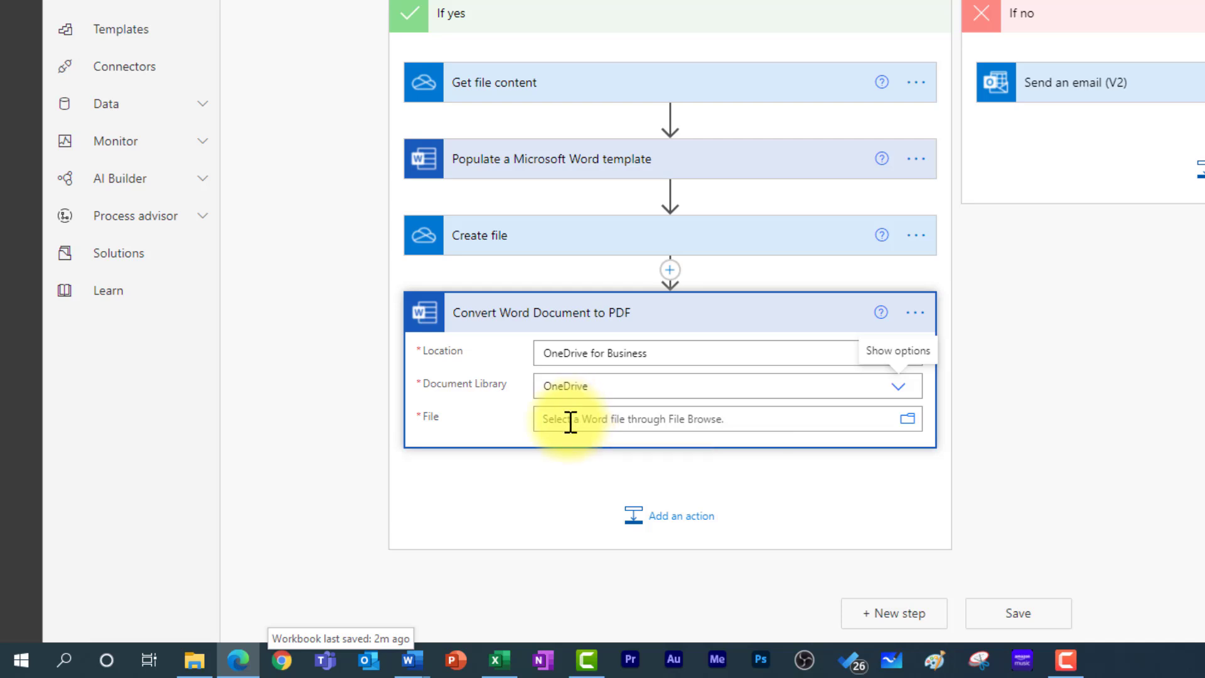
- Fill the File field with the Path of the Word file from Create file
left_click(570, 421)
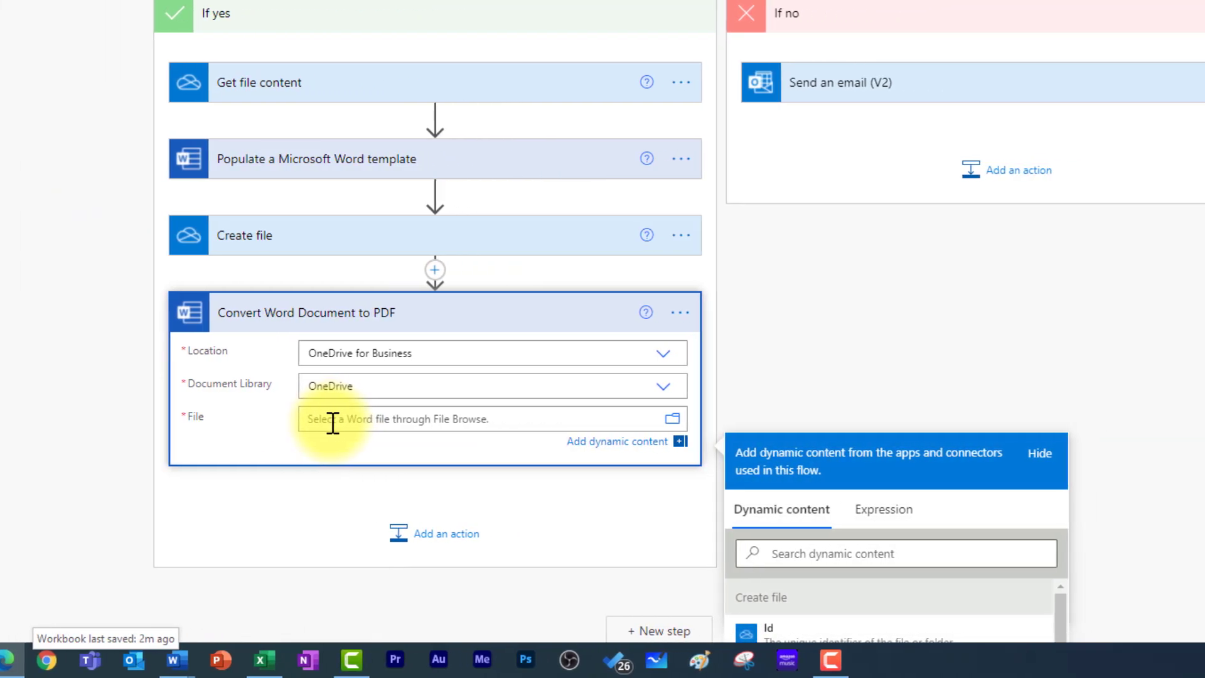
scroll(1097, 538, "down", 2)
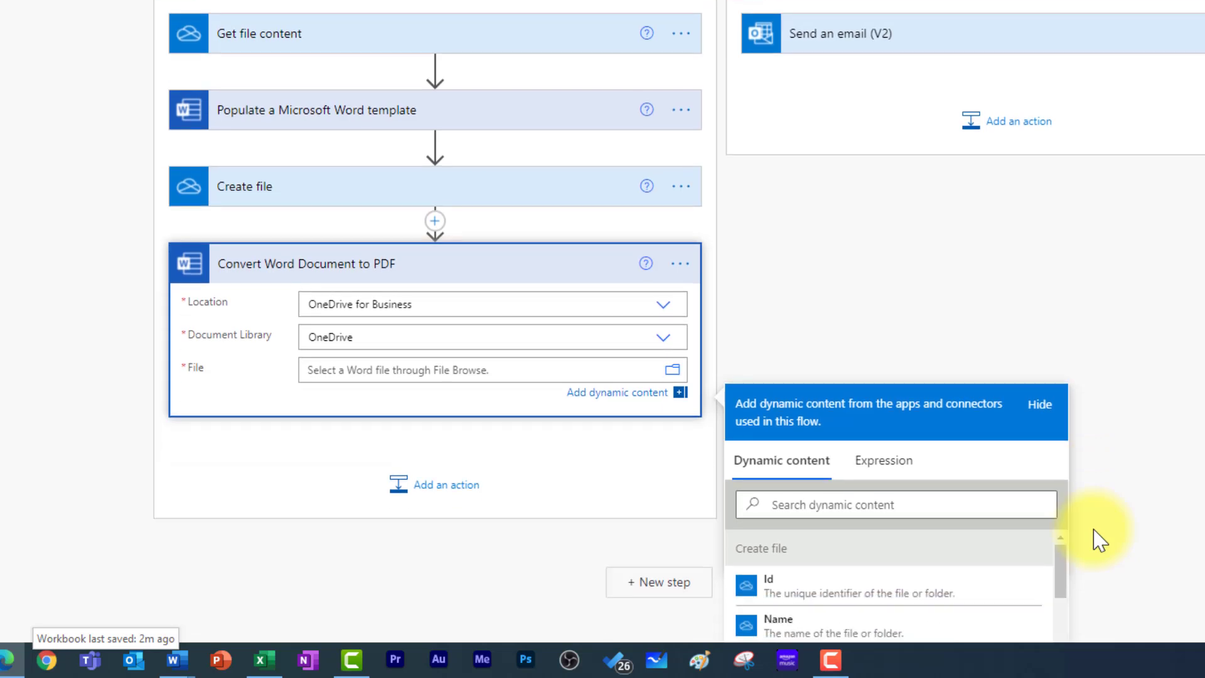
scroll(1070, 527, "down", 2)
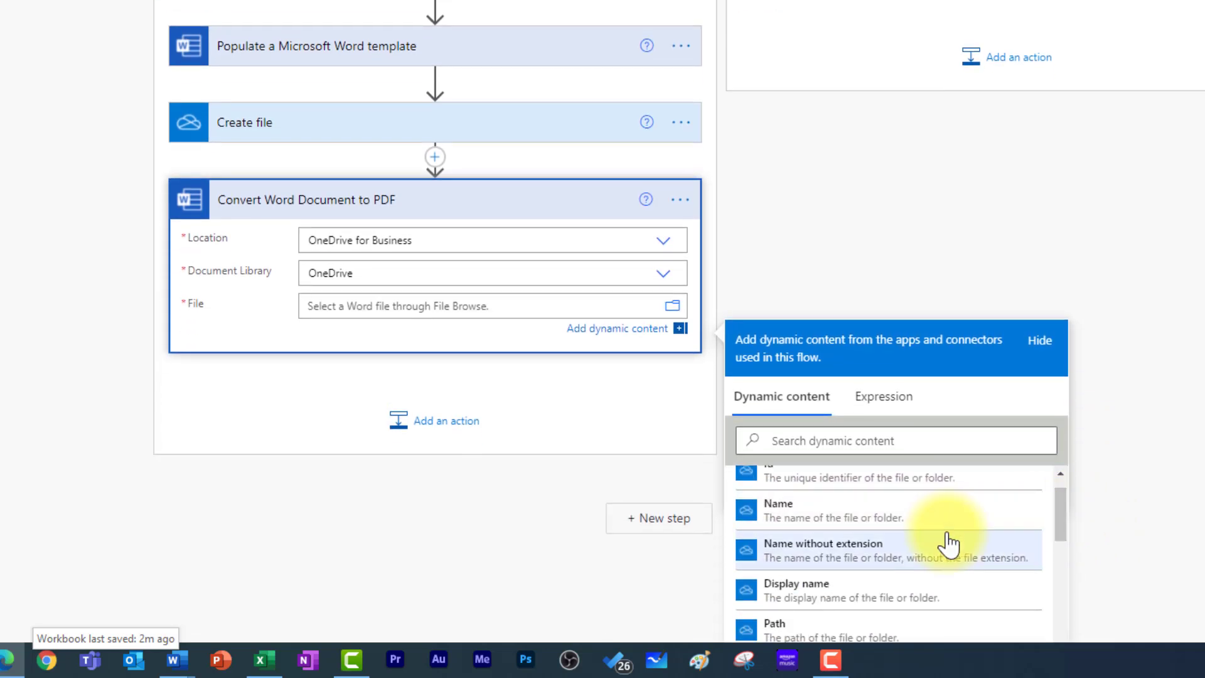
scroll(855, 522, "down", 1)
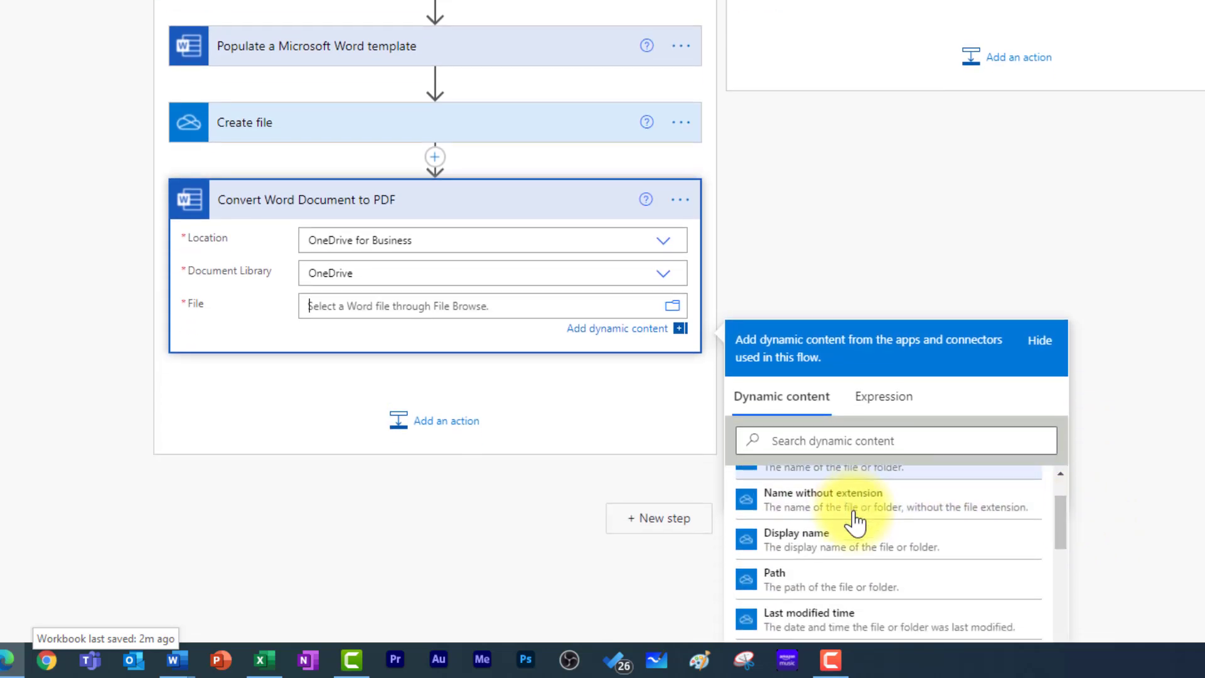
scroll(856, 522, "down", 1)
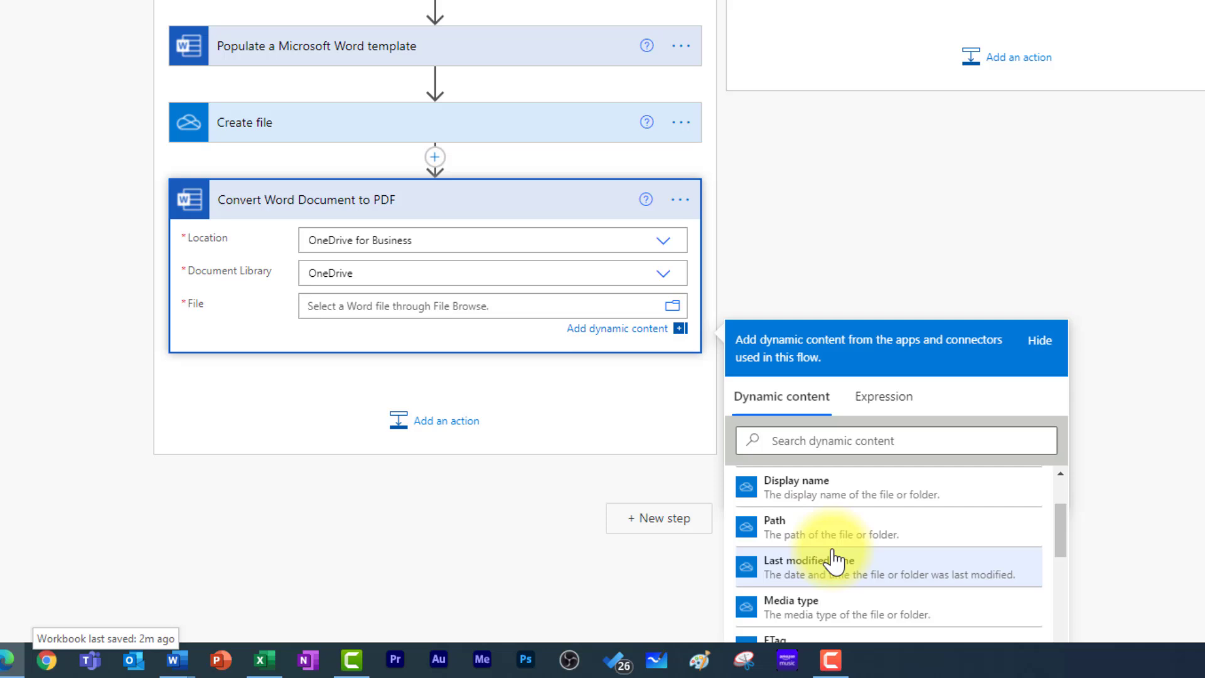
left_click(815, 534)
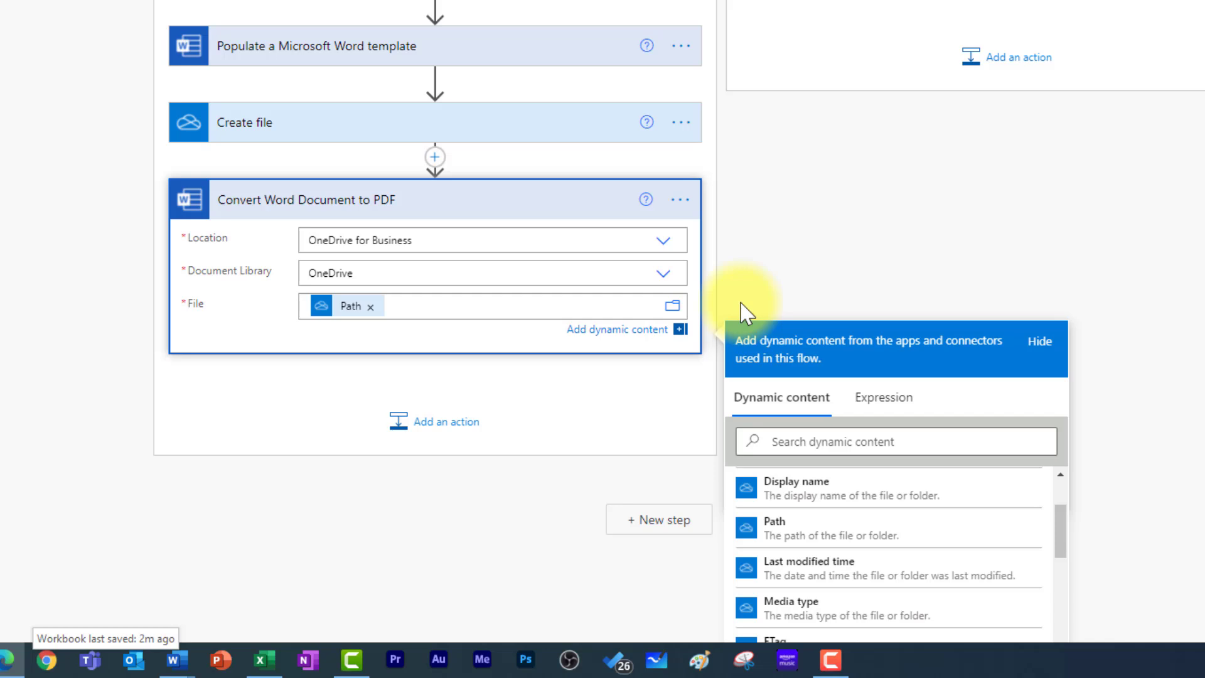
left_click(760, 261)
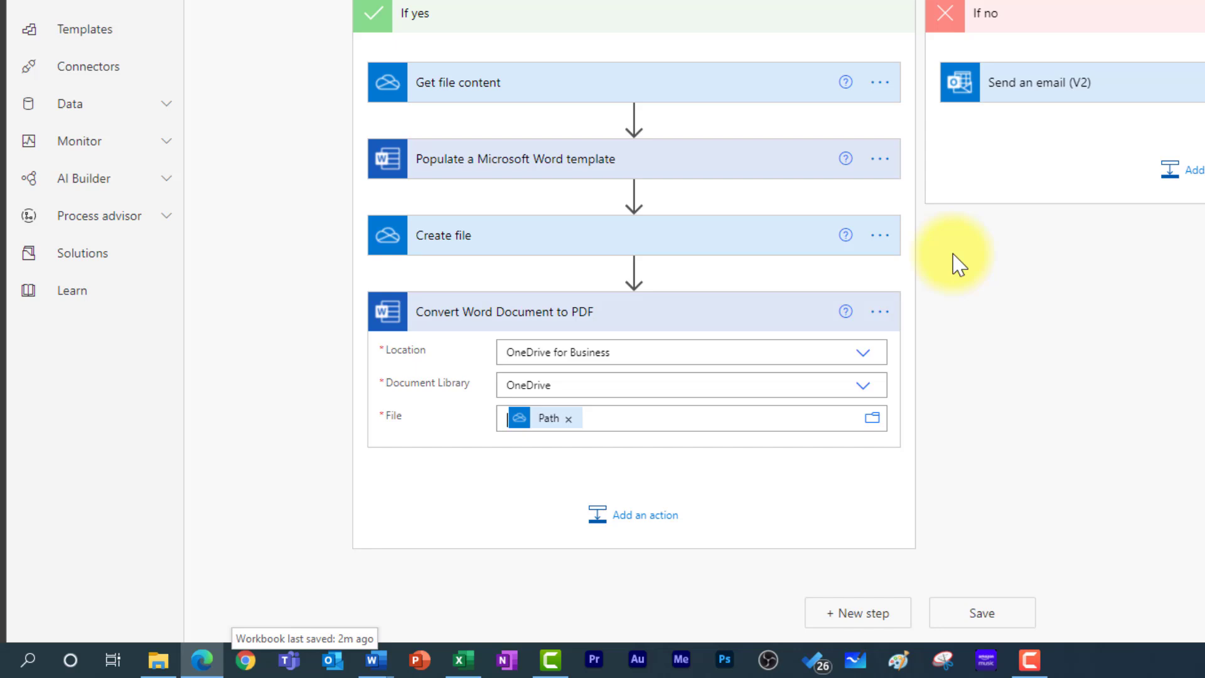
- Add a OneDrive for Business Create file action with Folder Path /Power Automate testing/Power Automate Tutorial
left_click(640, 519)
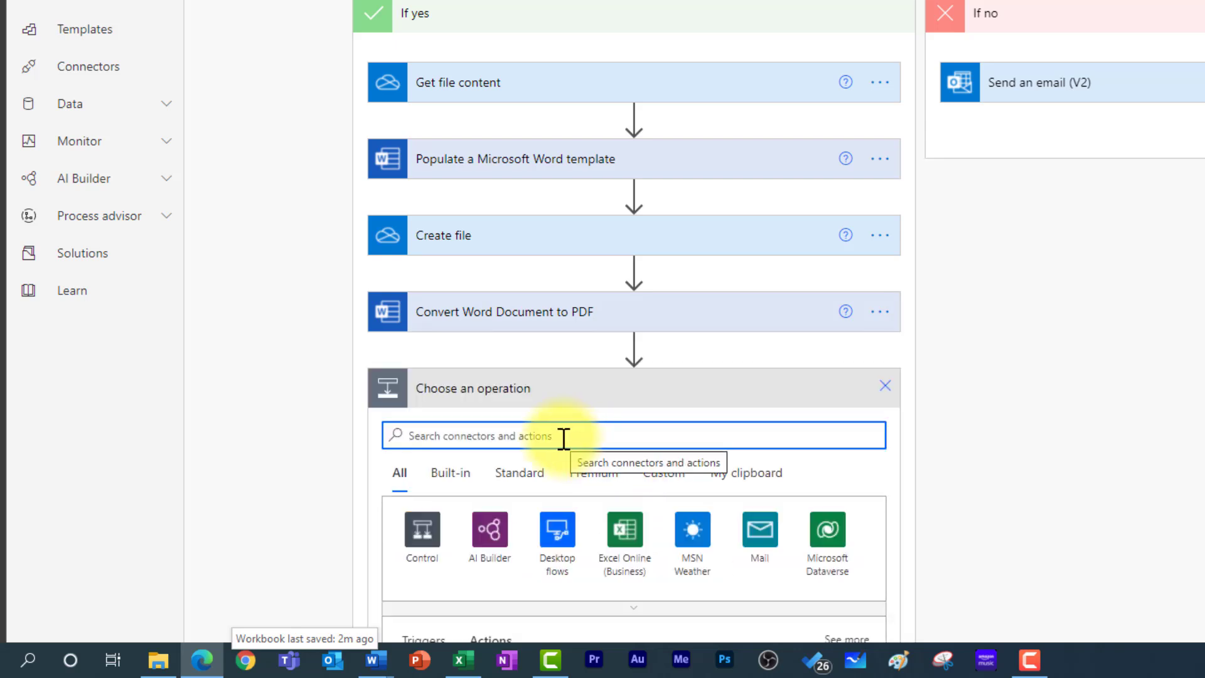
type("create file")
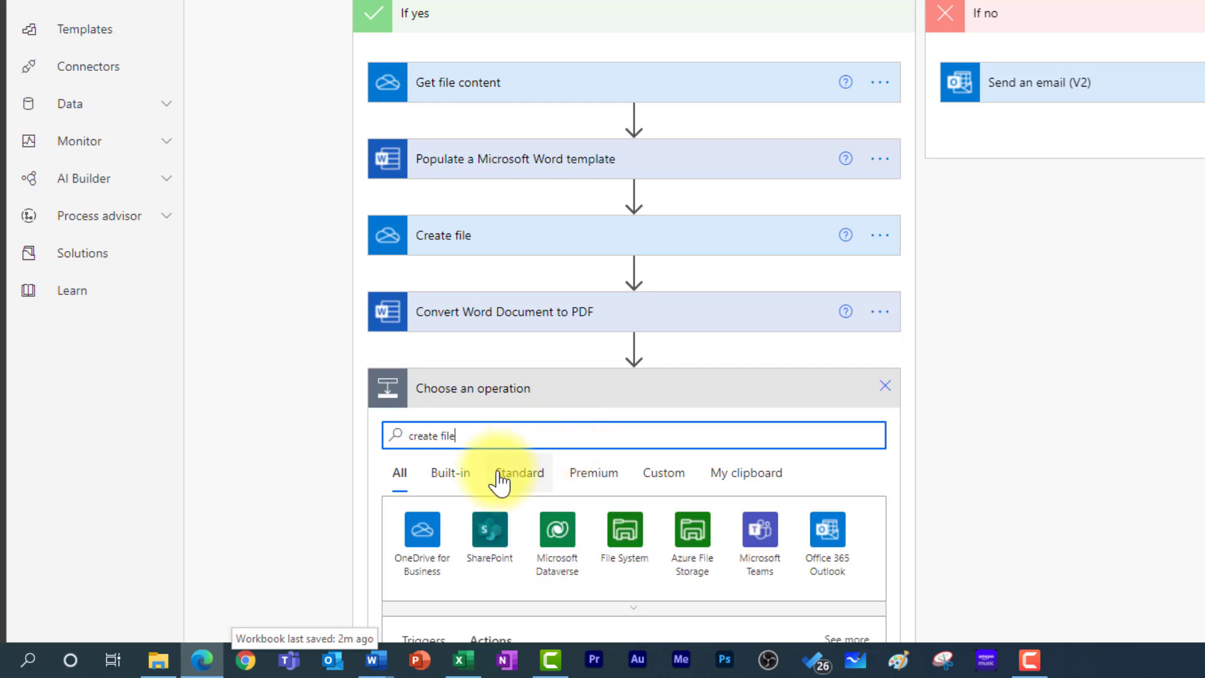
scroll(496, 496, "down", 3)
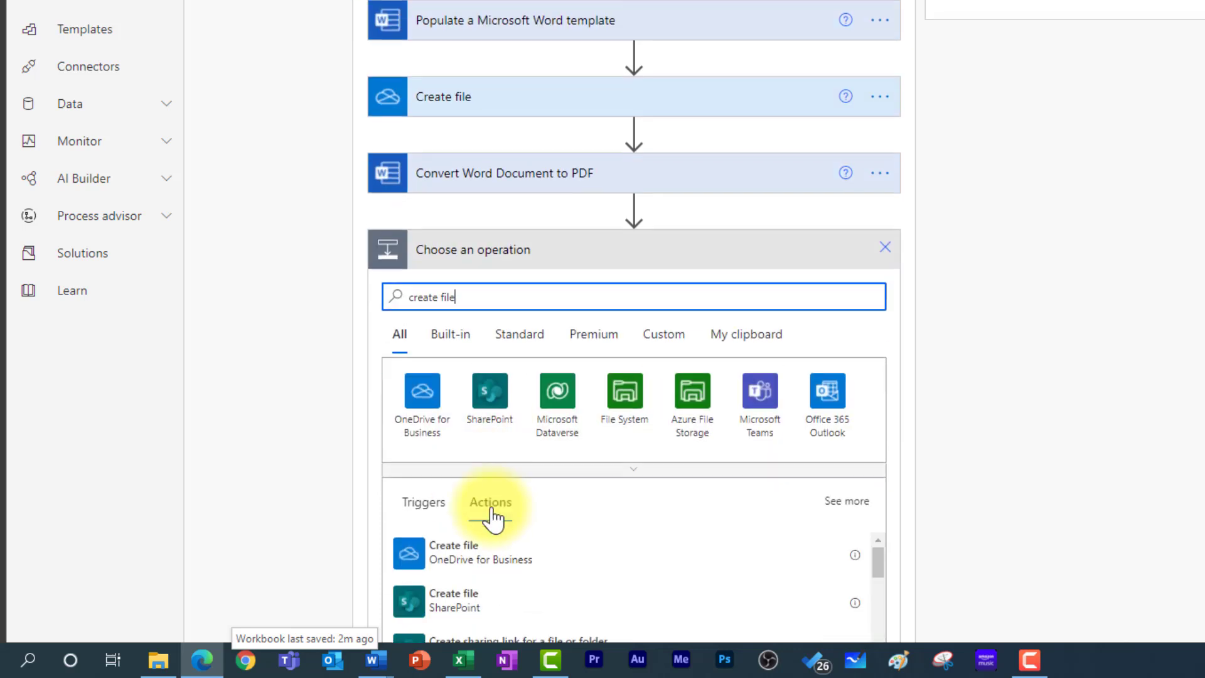
left_click(475, 475)
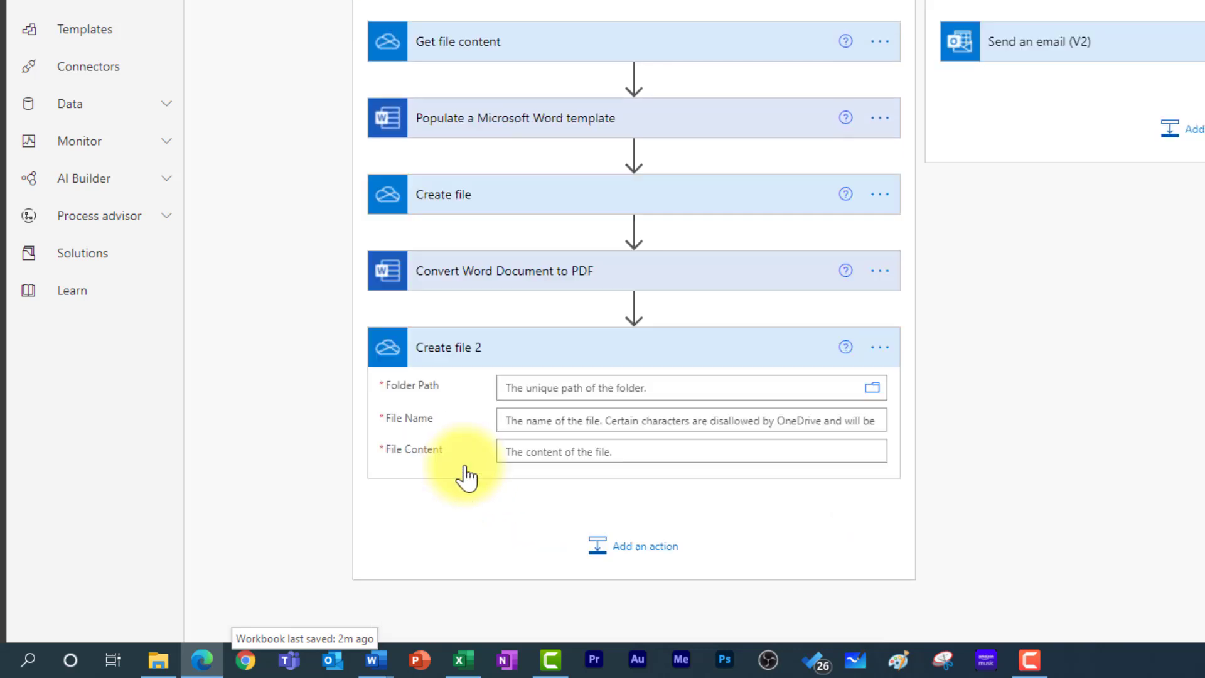
left_click(887, 364)
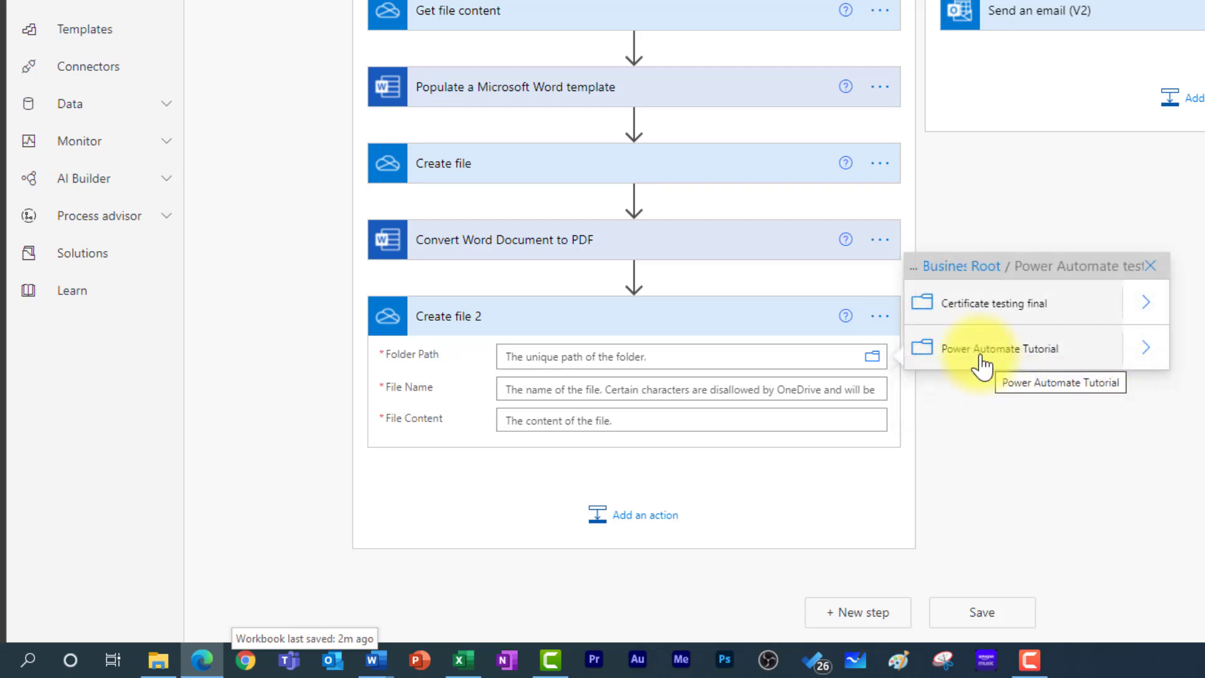
left_click(984, 354)
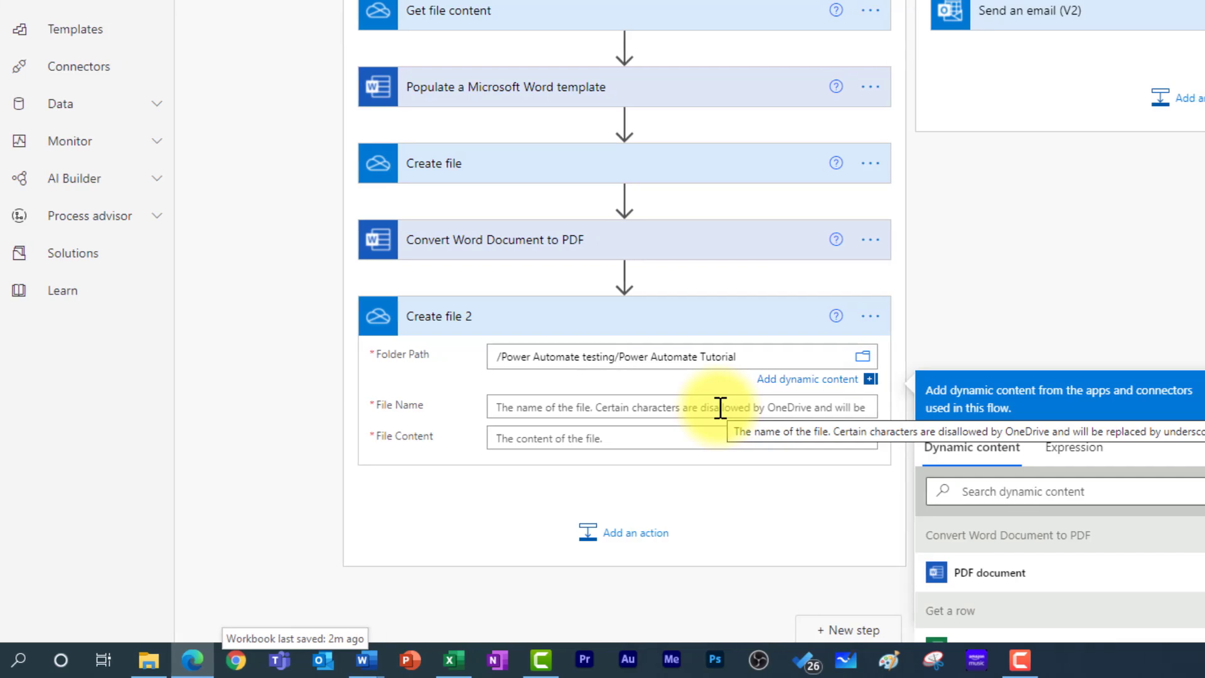
- Set File Name to the certificate-name answer token followed by 'Certificate.pdf'
left_click(730, 406)
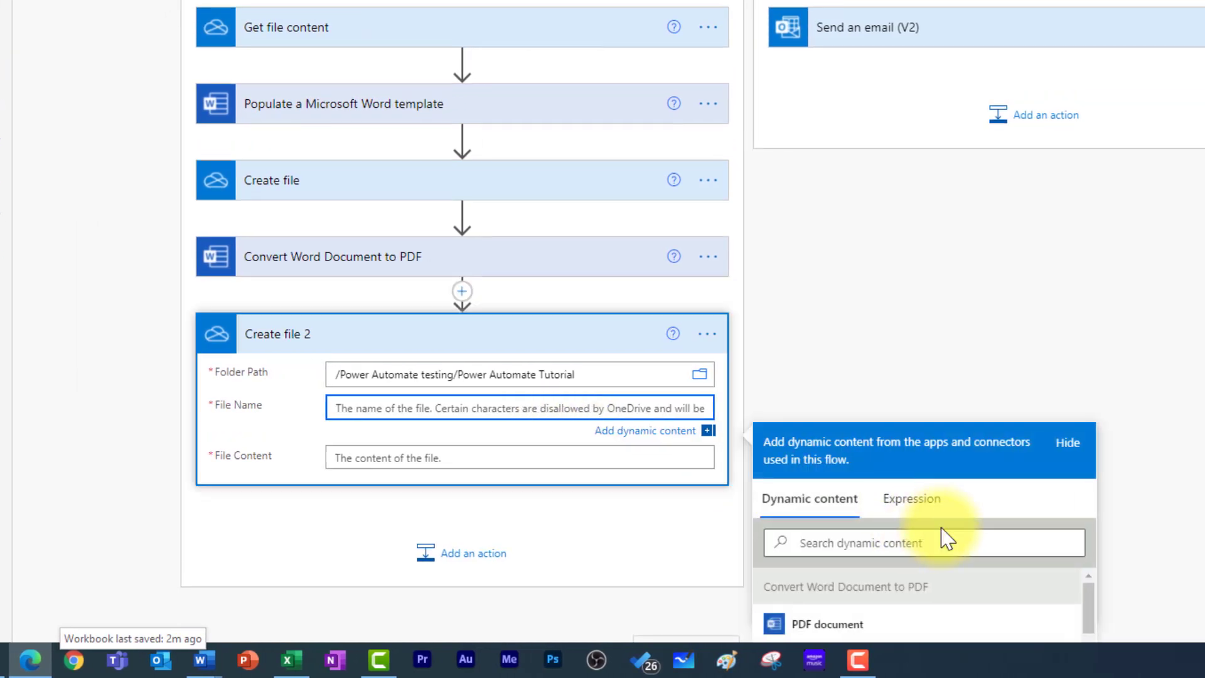
scroll(941, 538, "down", 6)
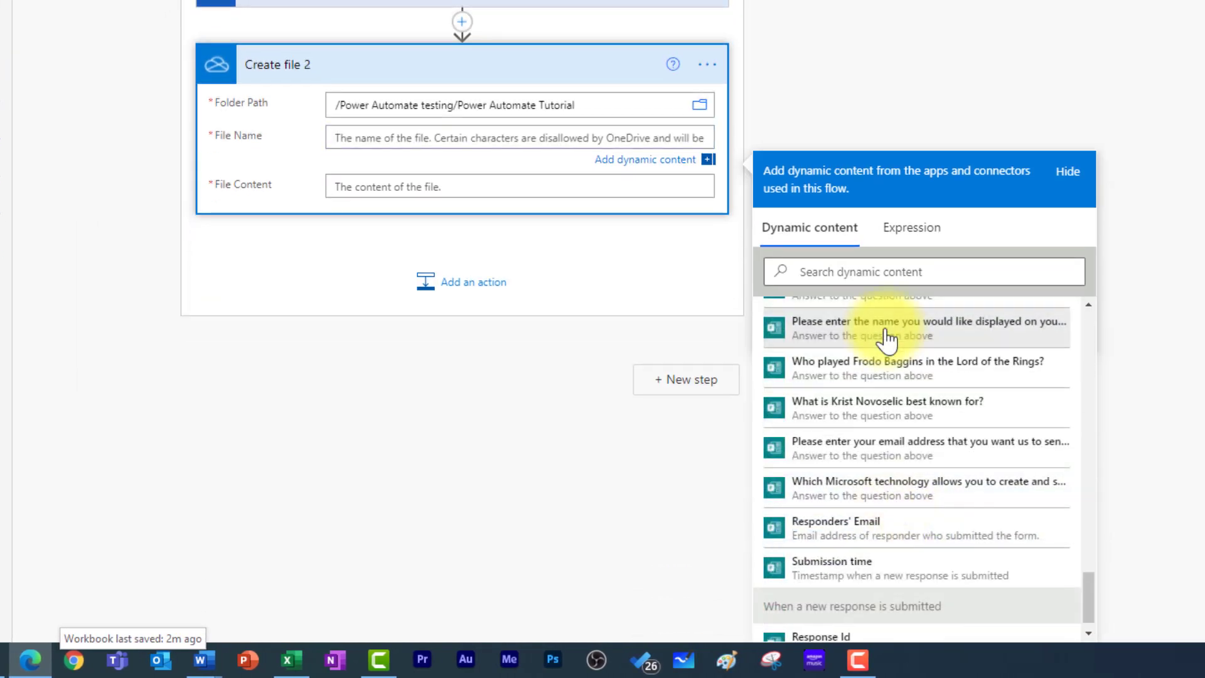
left_click(887, 327)
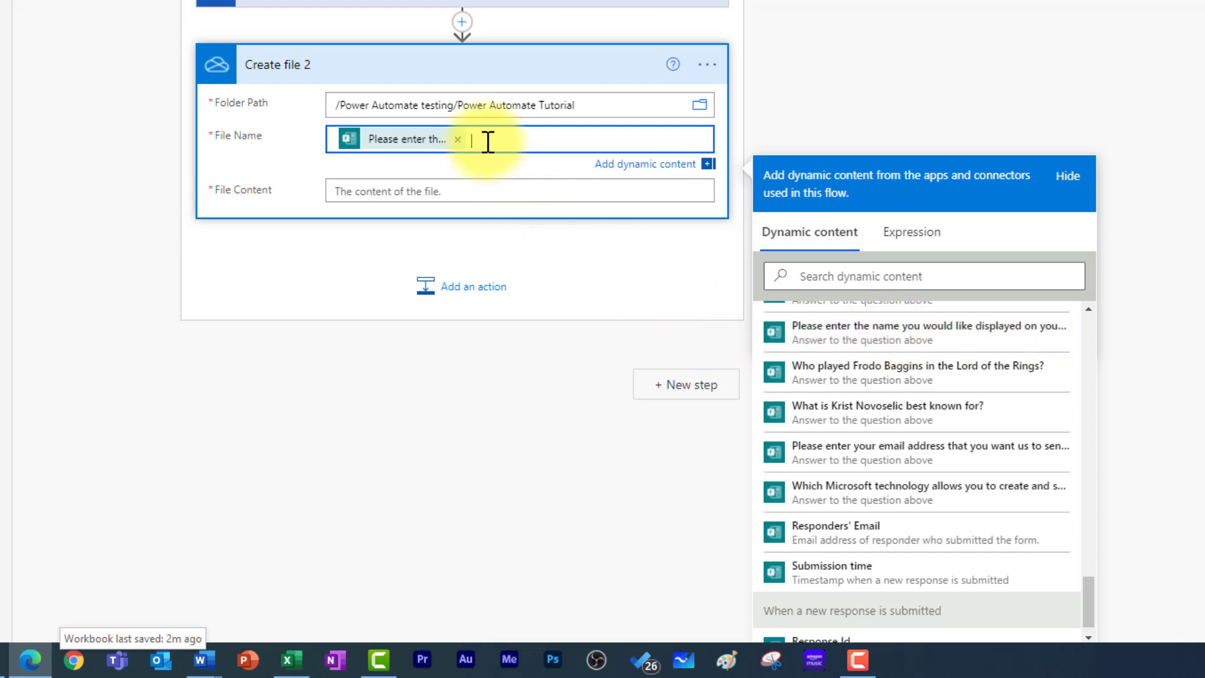
type("Certificate.pdf")
- Set File Content to the converted PDF document
left_click(392, 191)
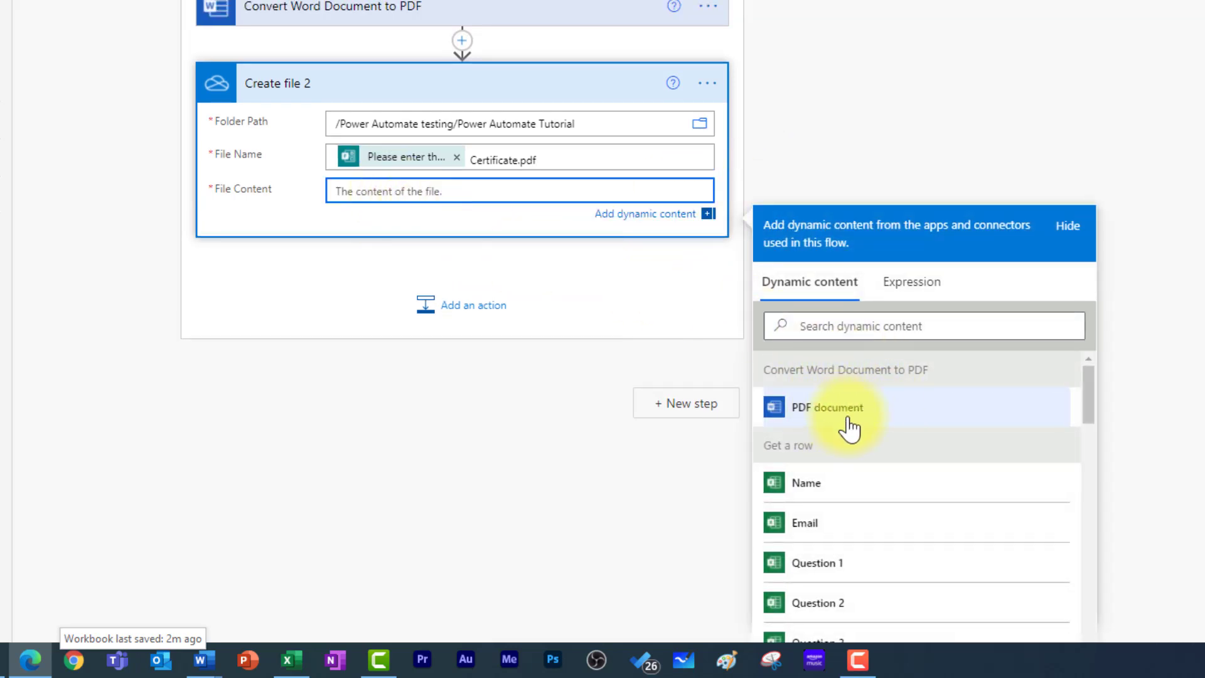
left_click(883, 426)
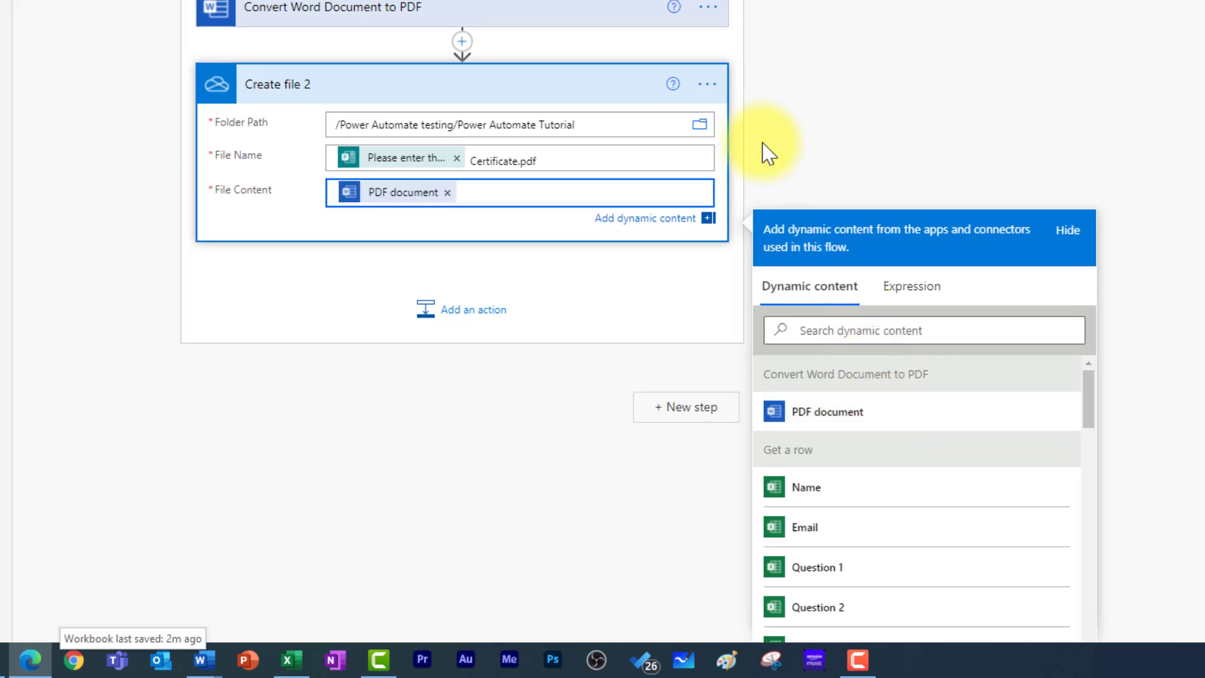
scroll(768, 156, "up", 4)
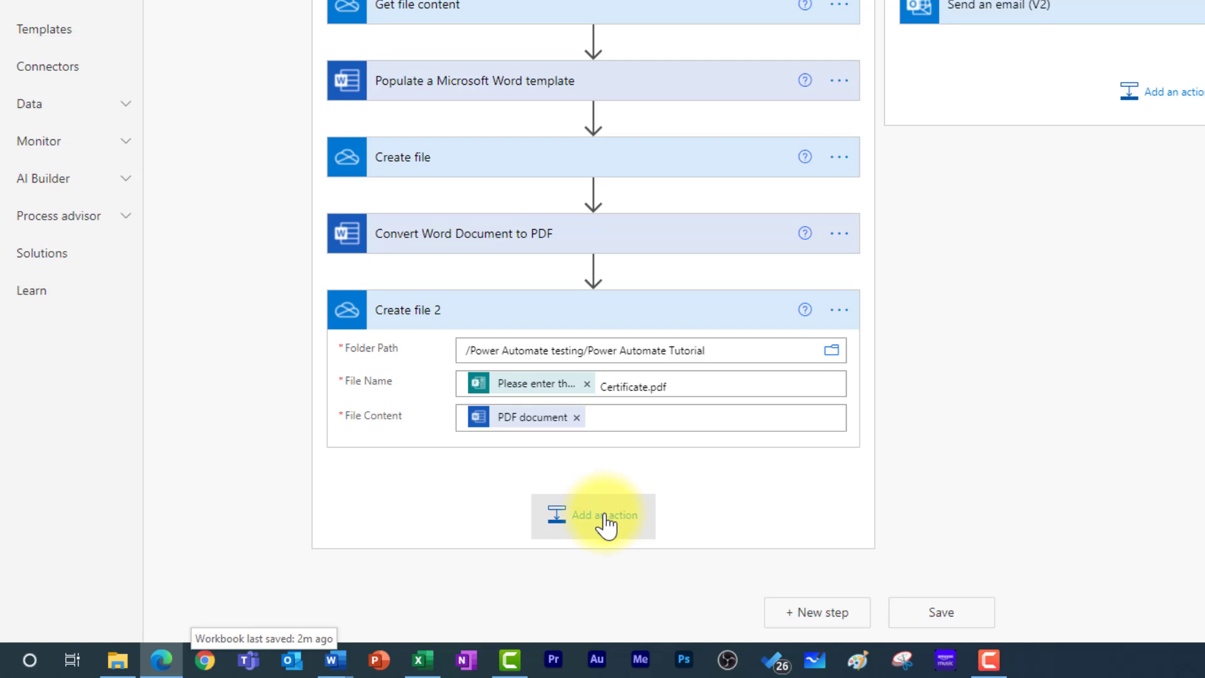
- Add Office 365 Outlook's Send an email (V2) action below Create file 2
left_click(586, 527)
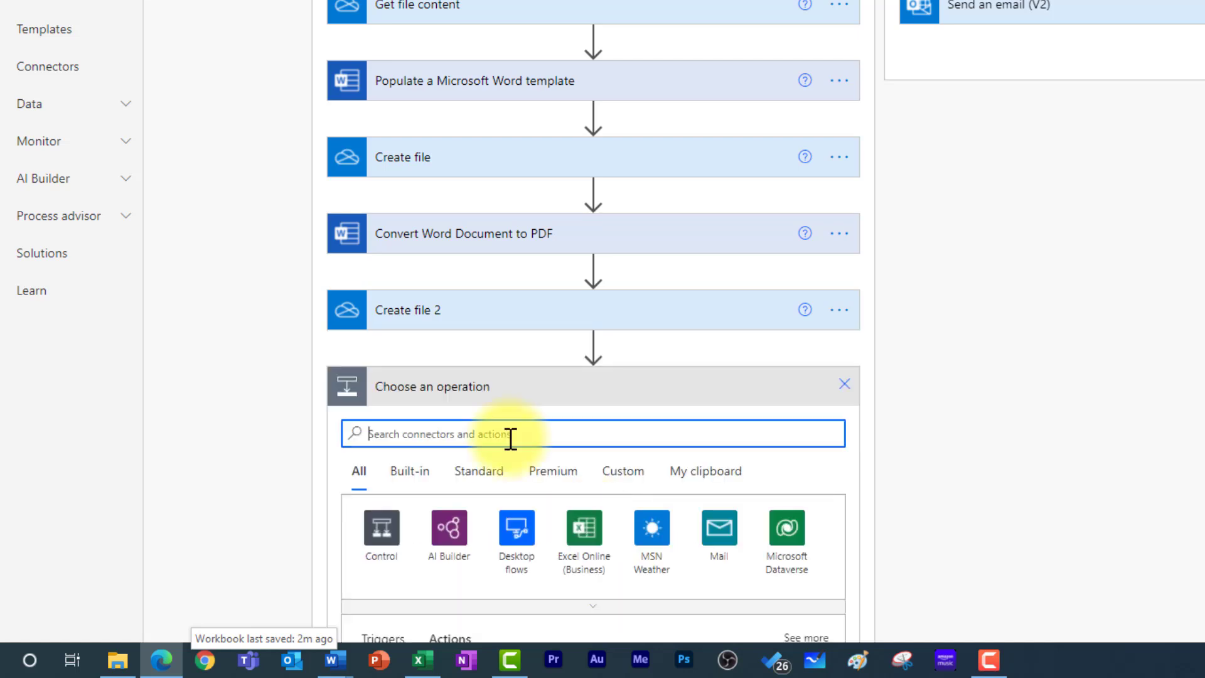
type("send an email")
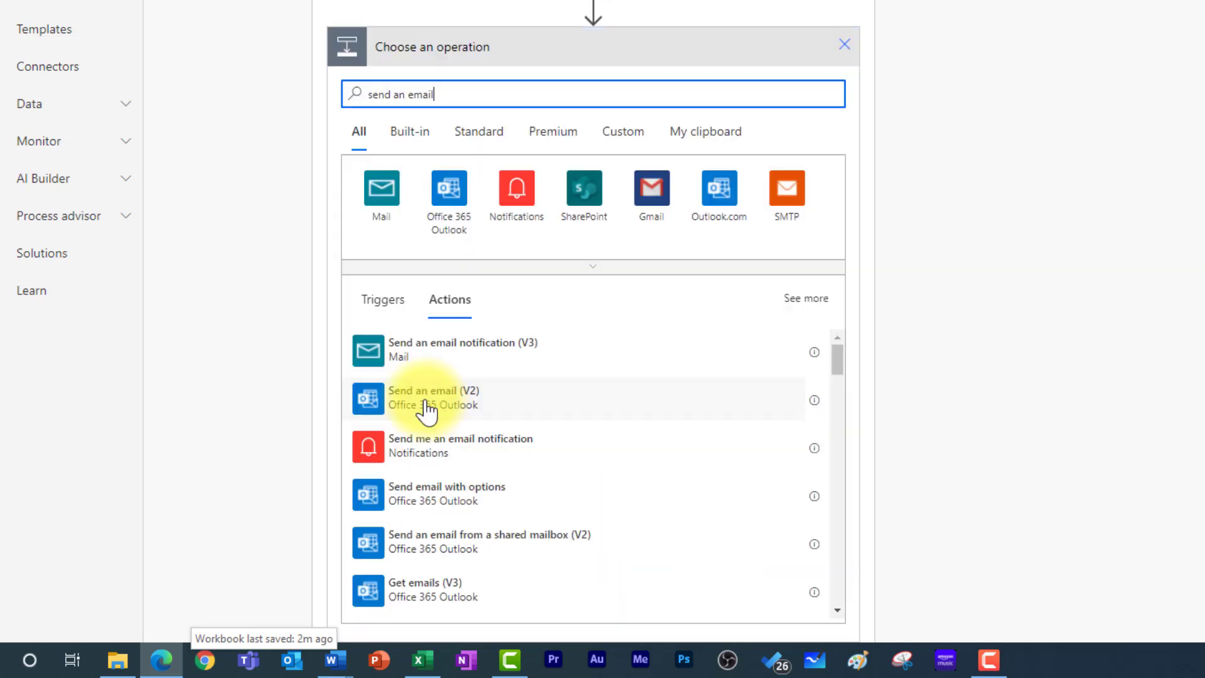
left_click(482, 416)
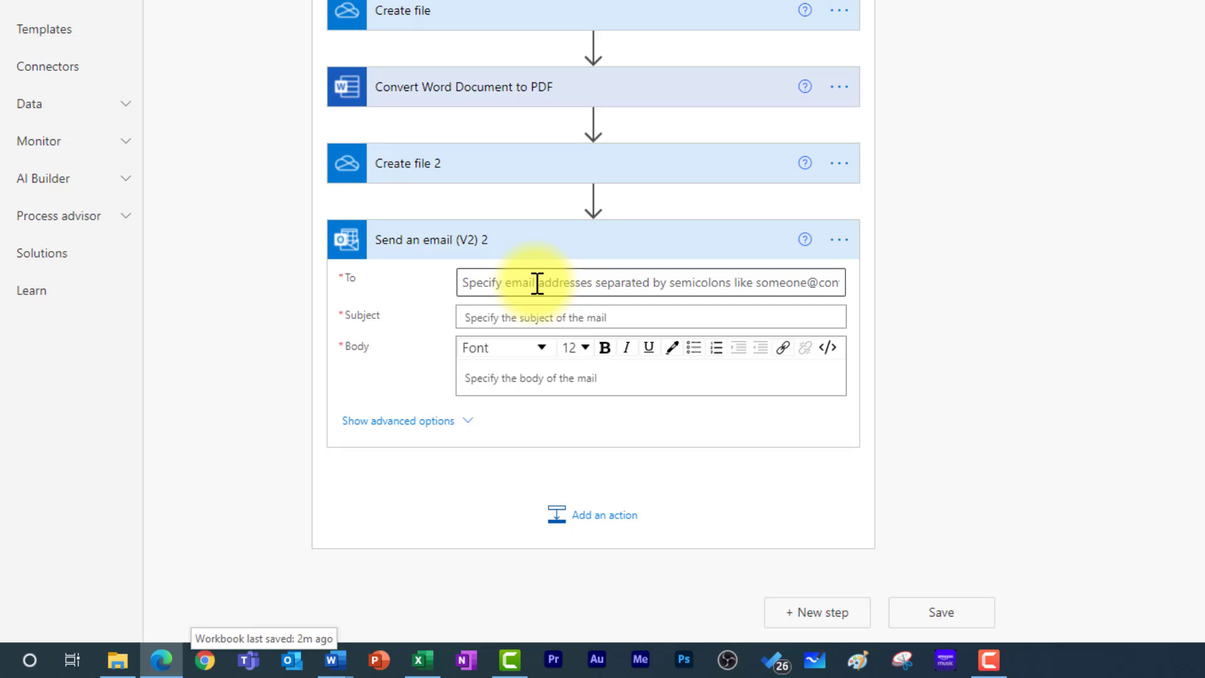
- Address the email to the respondent's e-mail answer with subject 'Congratulations!'
left_click(571, 286)
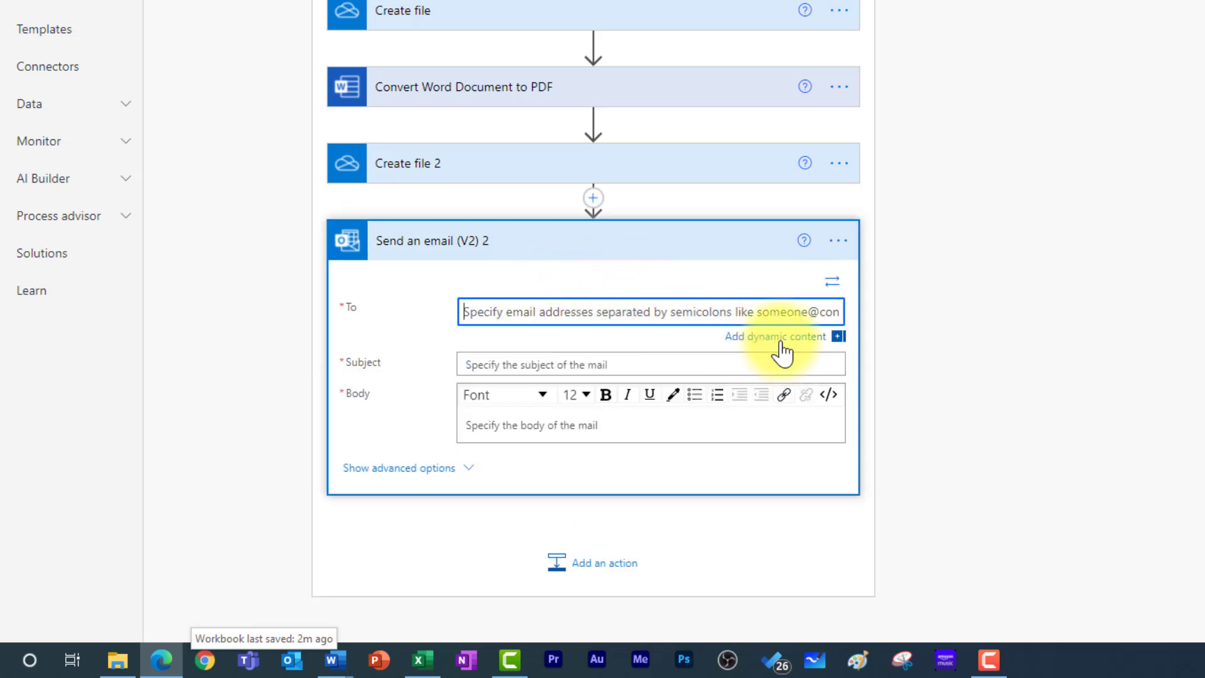
left_click(778, 337)
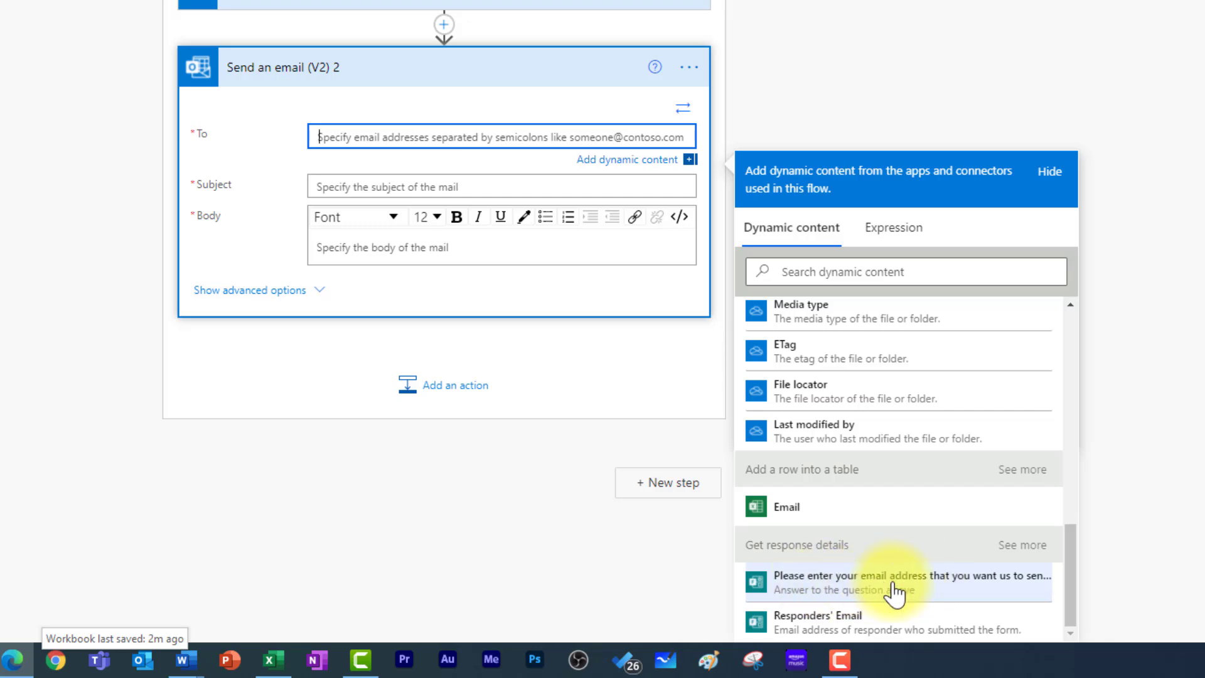
left_click(822, 585)
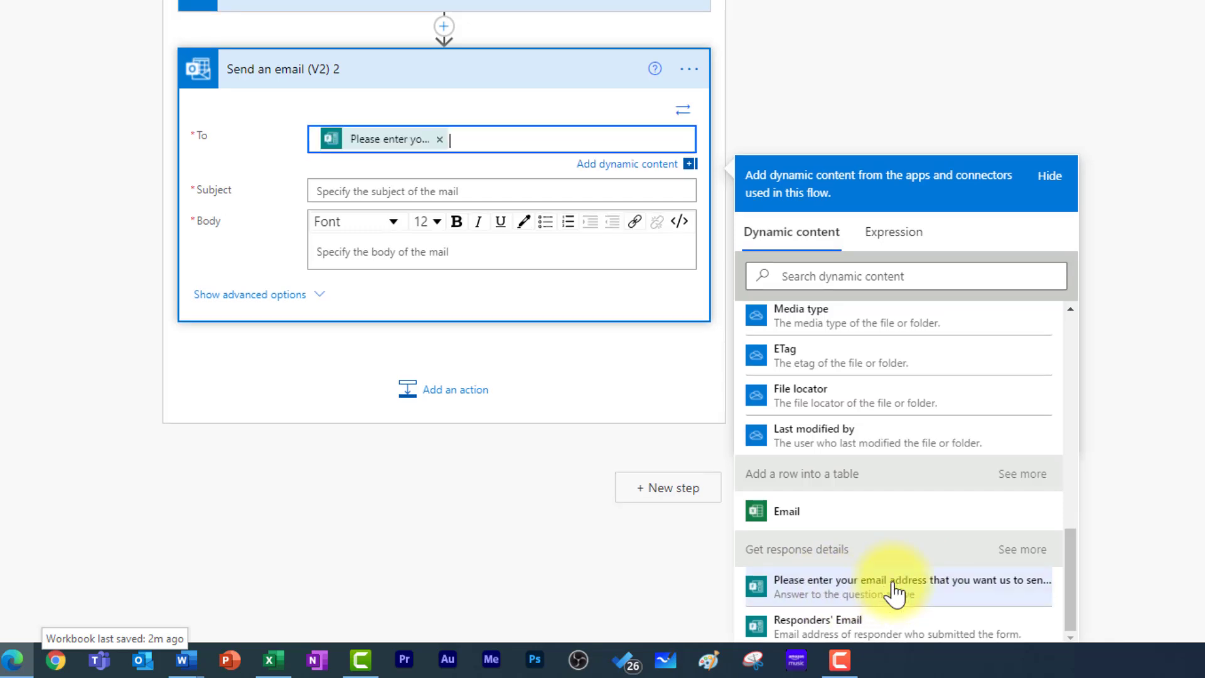
left_click(475, 194)
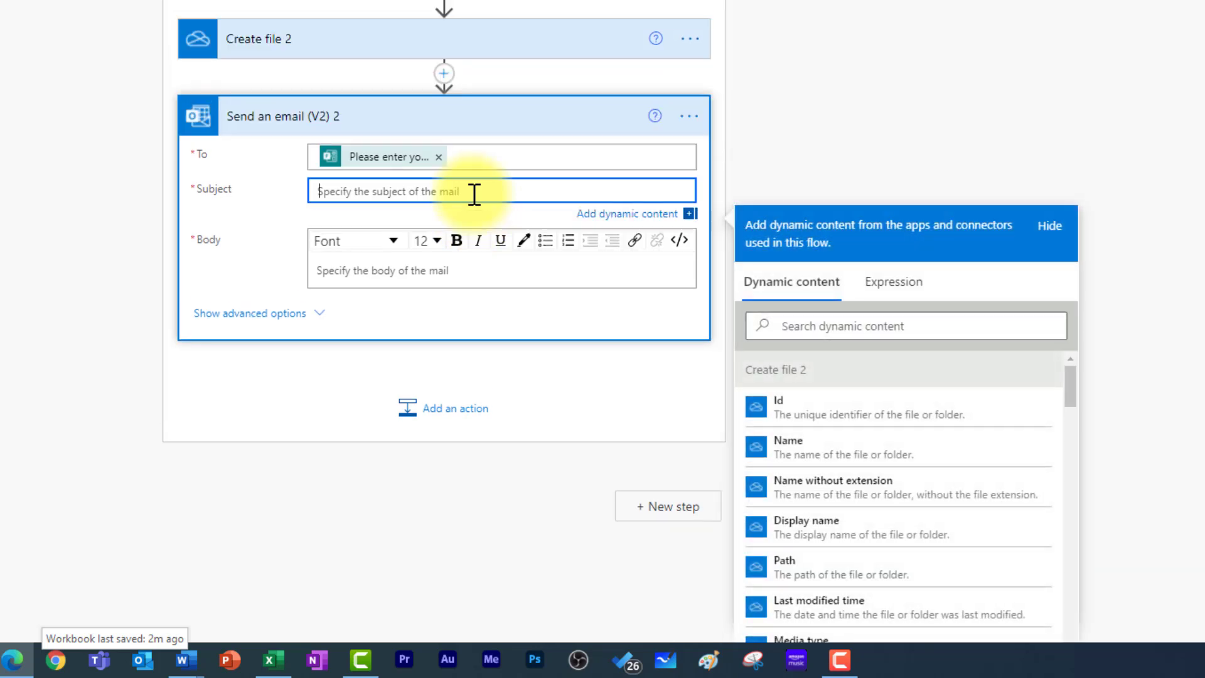
type("Congratulations!")
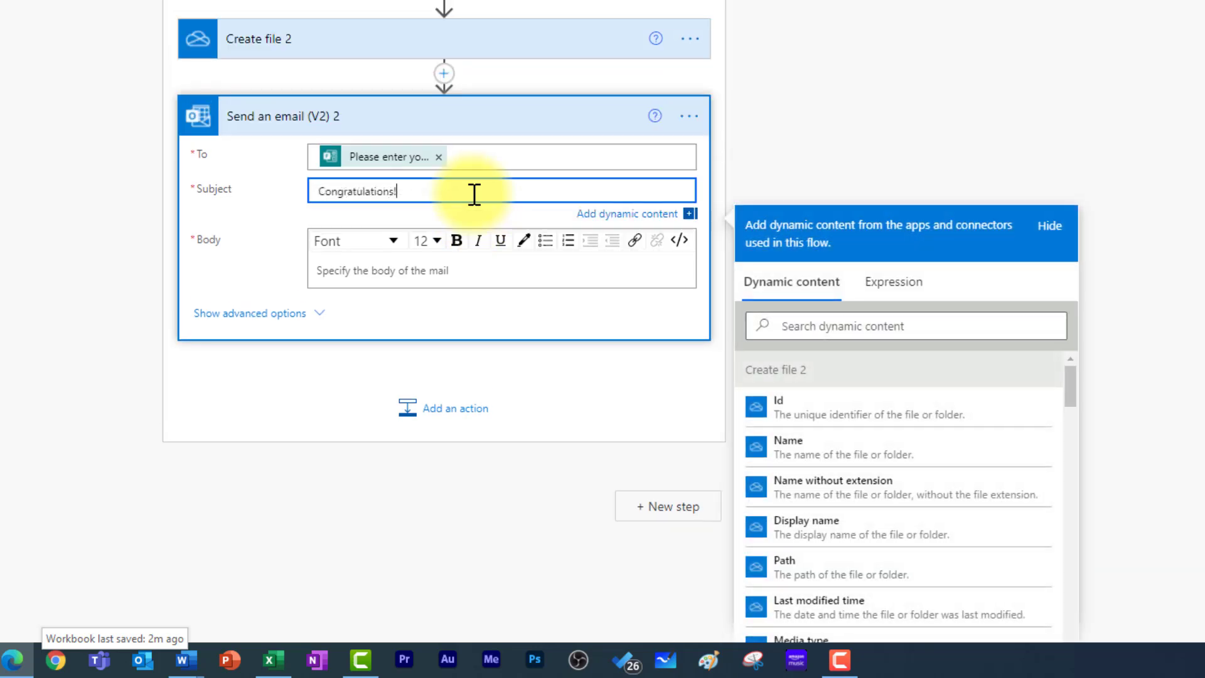
- Write the email body greeting the respondent by name and including the Score value
left_click(453, 274)
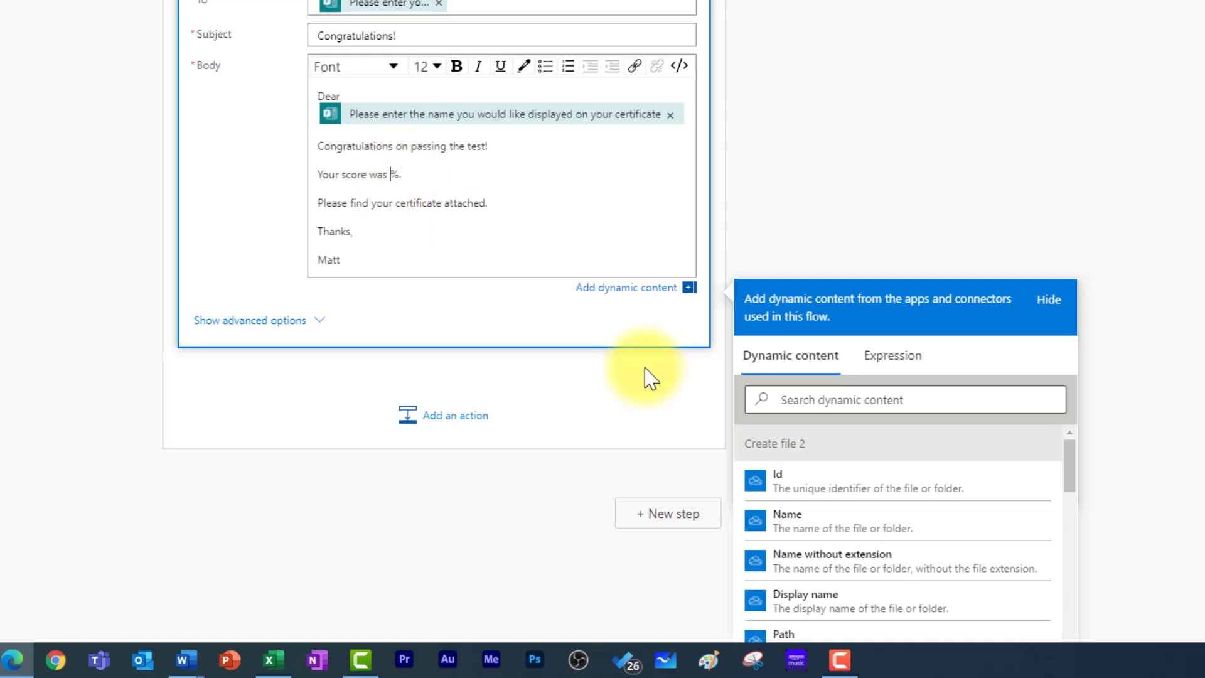
scroll(874, 491, "down", 5)
scroll(876, 511, "down", 3)
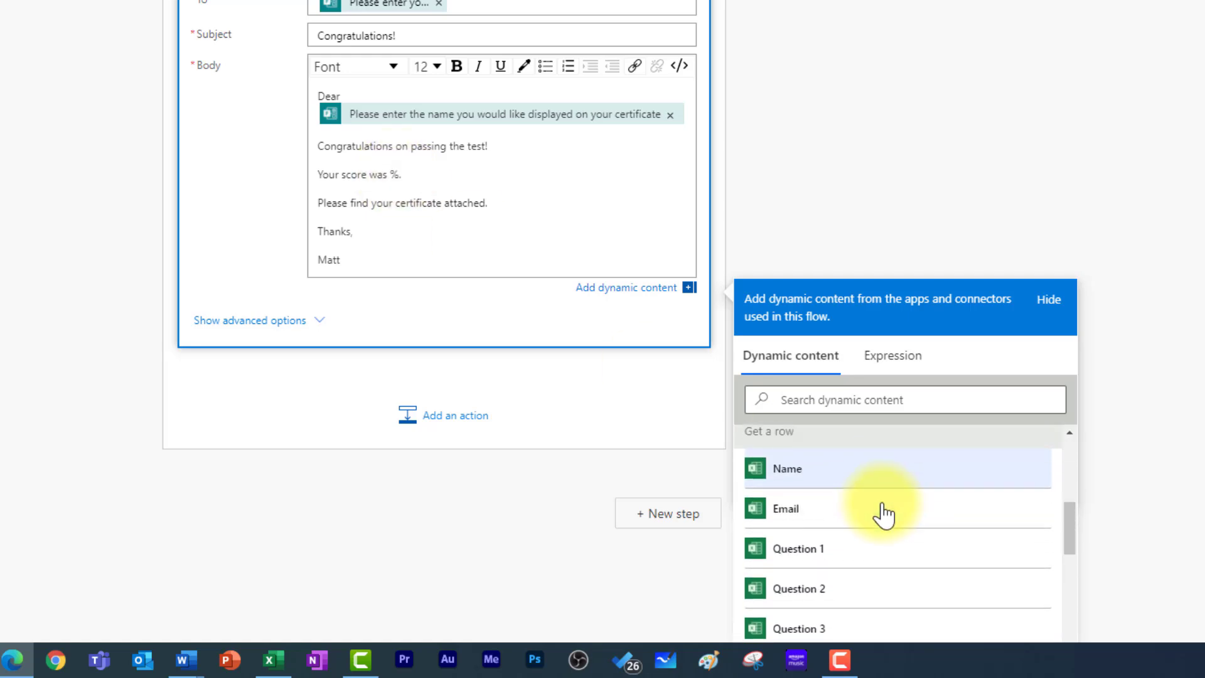
scroll(865, 527, "up", 3)
scroll(847, 514, "down", 4)
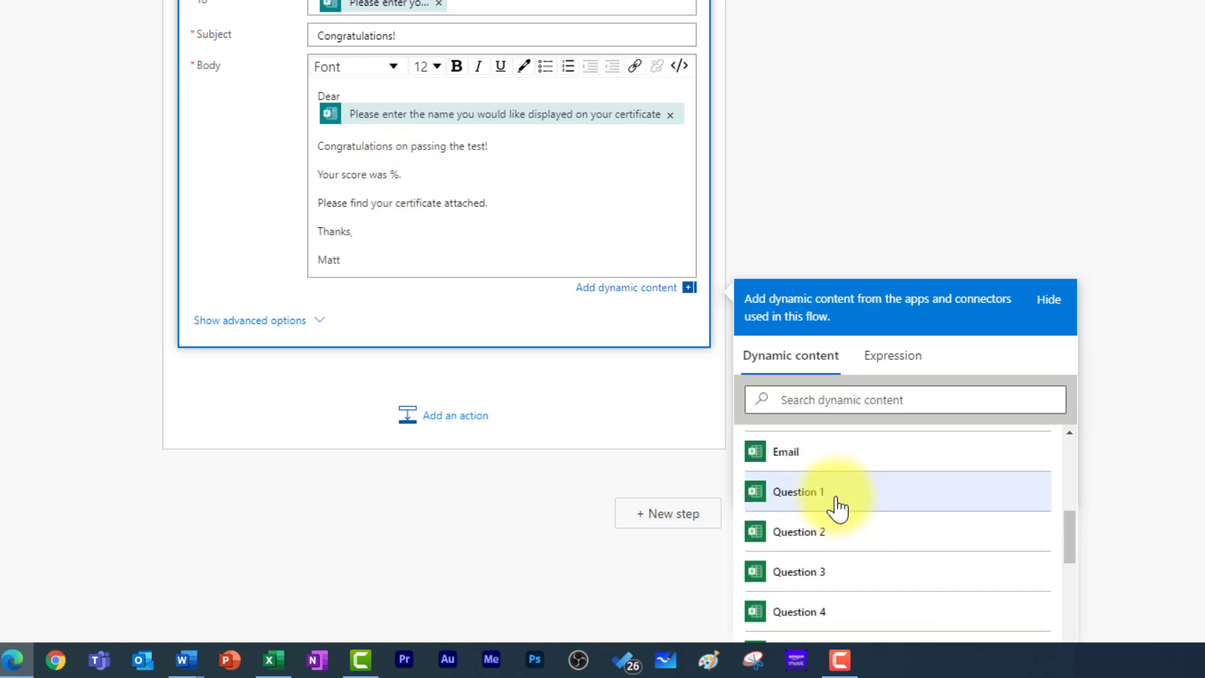
left_click(798, 543)
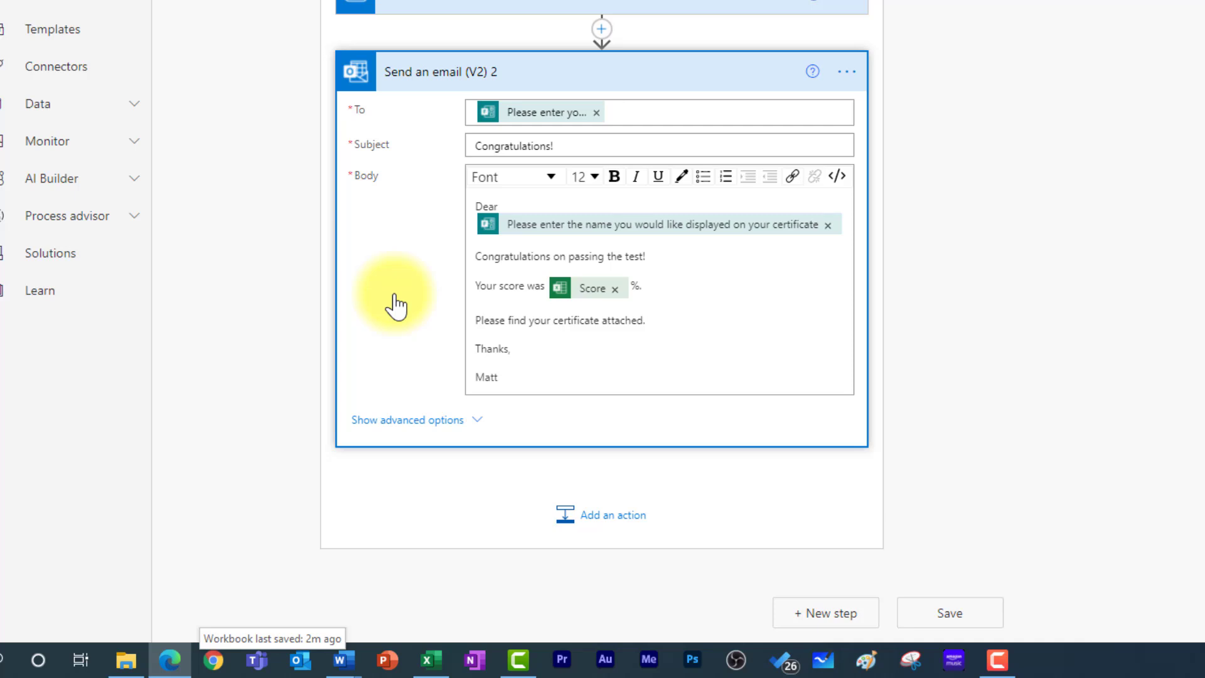
- Show advanced options and set the attachment name to Create file 2's Name
left_click(408, 426)
scroll(392, 307, "down", 2)
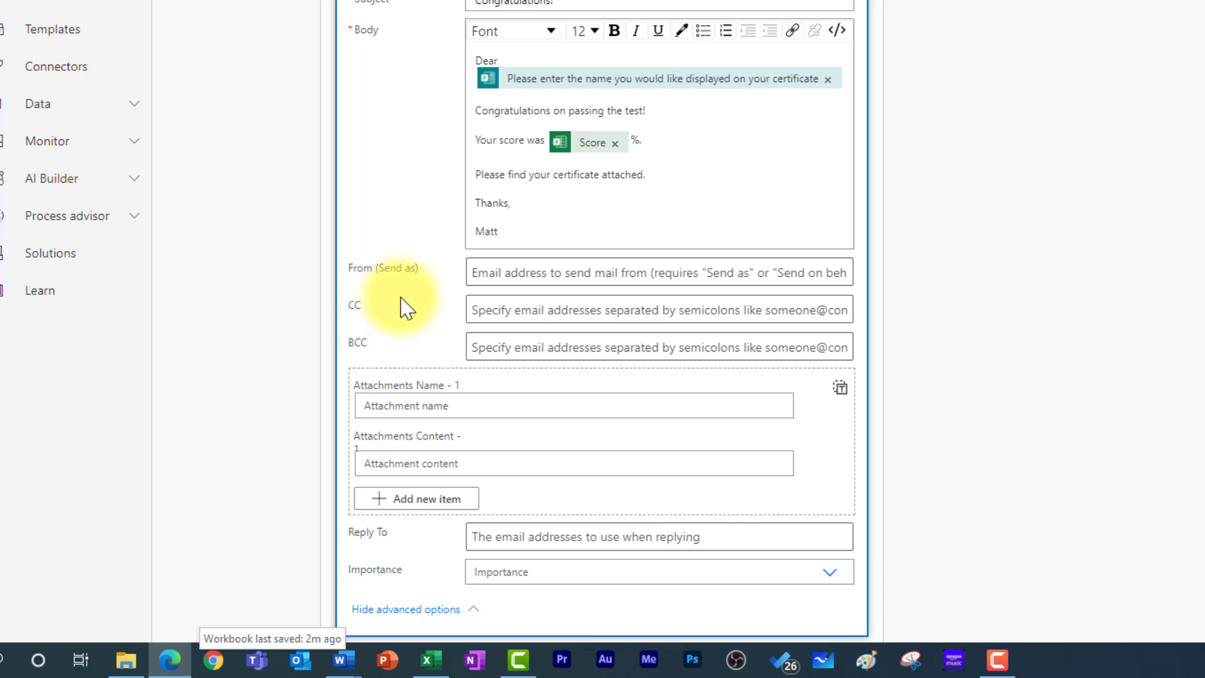
scroll(408, 304, "down", 2)
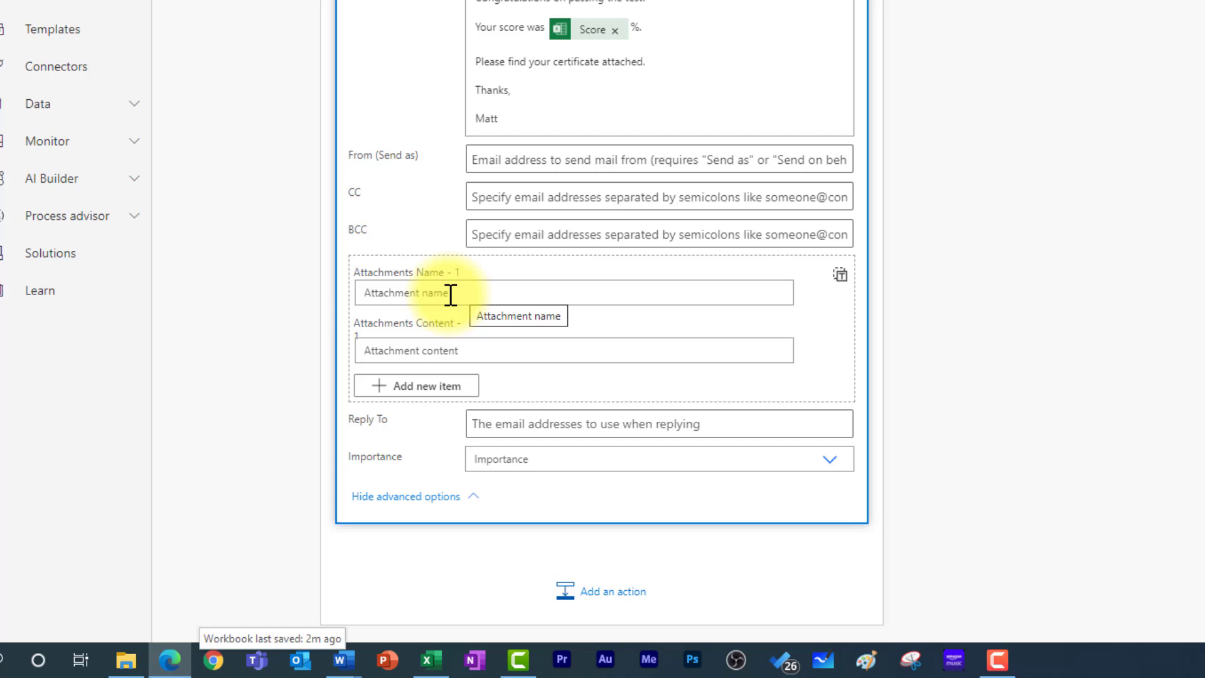
left_click(451, 294)
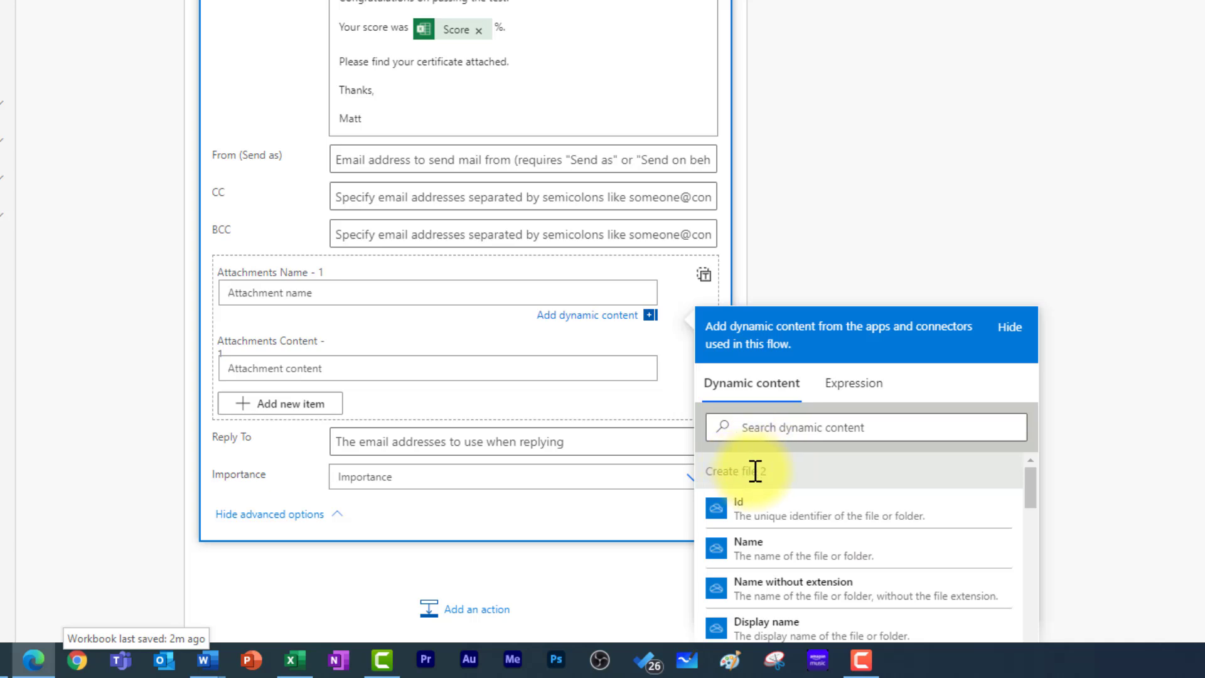
scroll(810, 486, "down", 1)
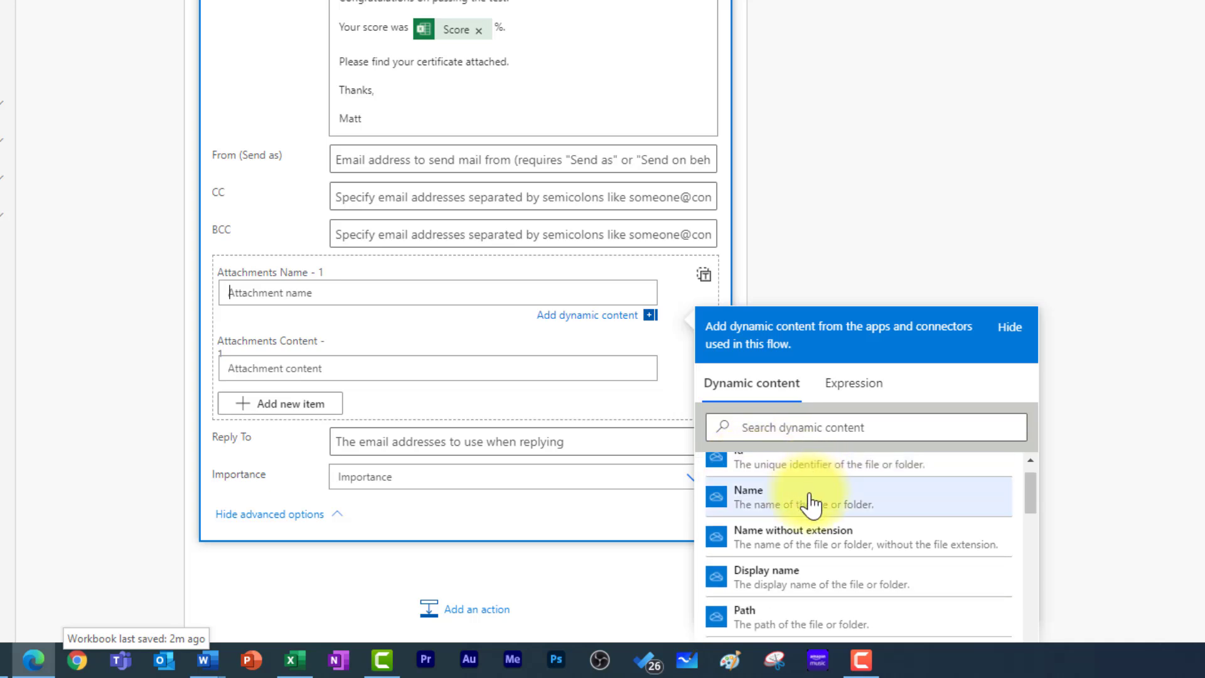
left_click(798, 509)
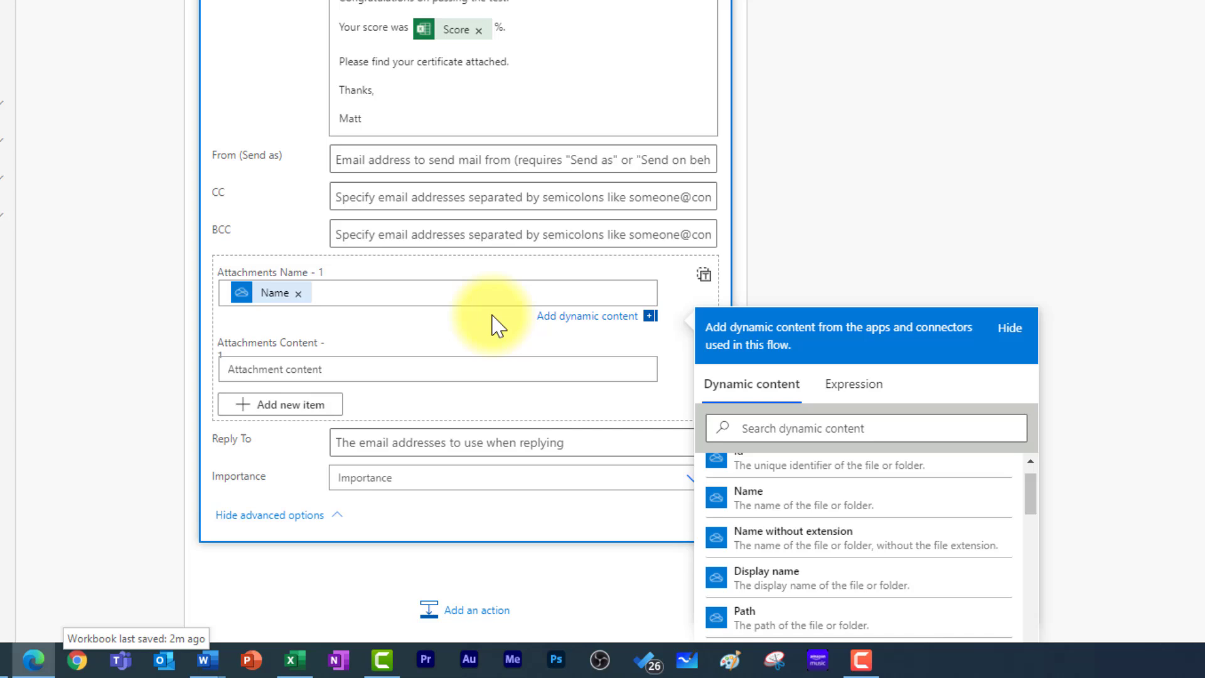
- Set the attachment content to the converted PDF document
left_click(379, 370)
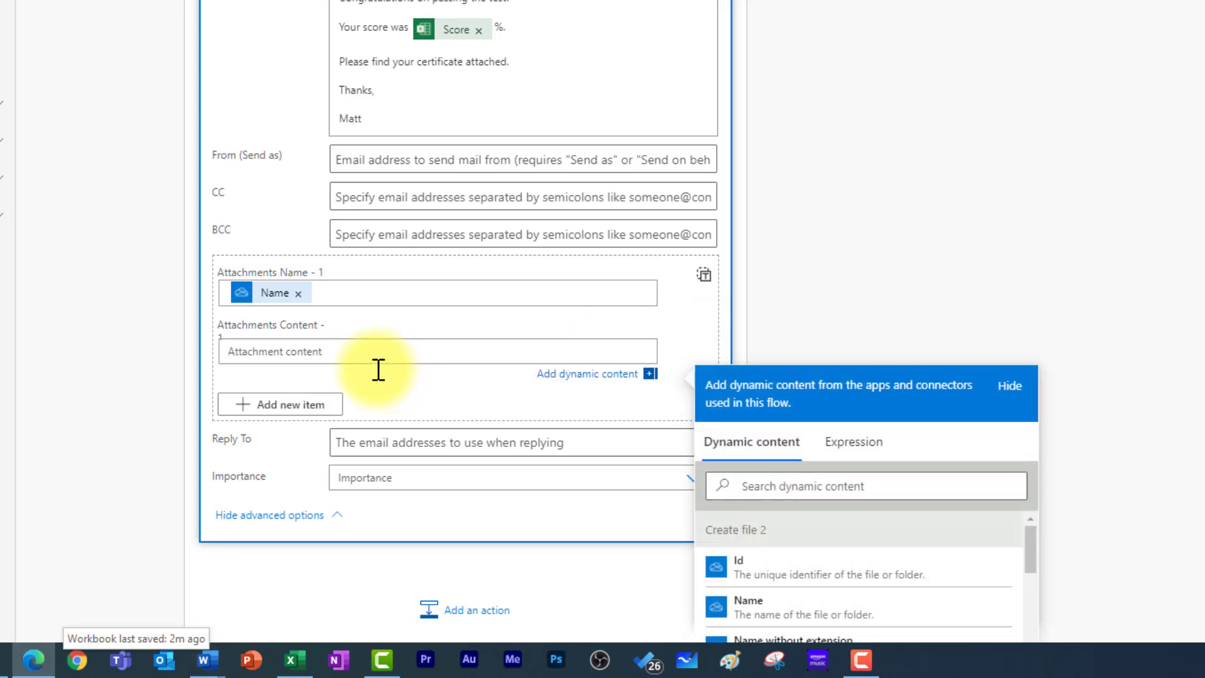
scroll(842, 557, "down", 3)
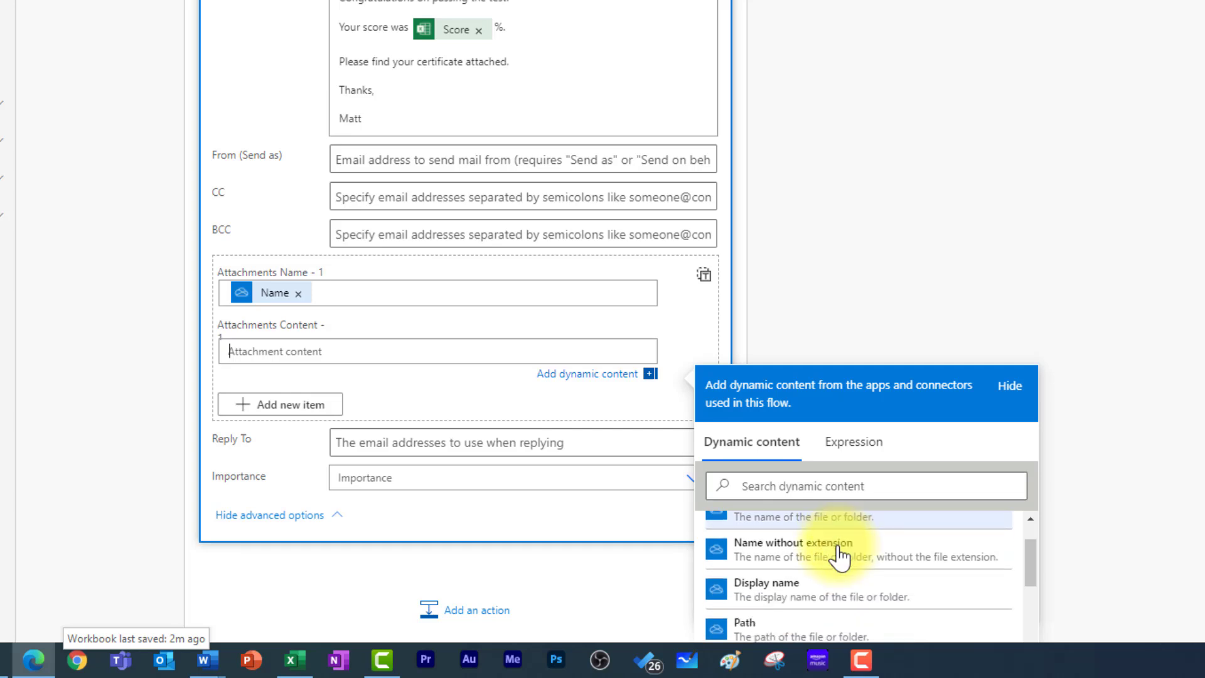
scroll(841, 558, "down", 5)
scroll(1112, 562, "down", 3)
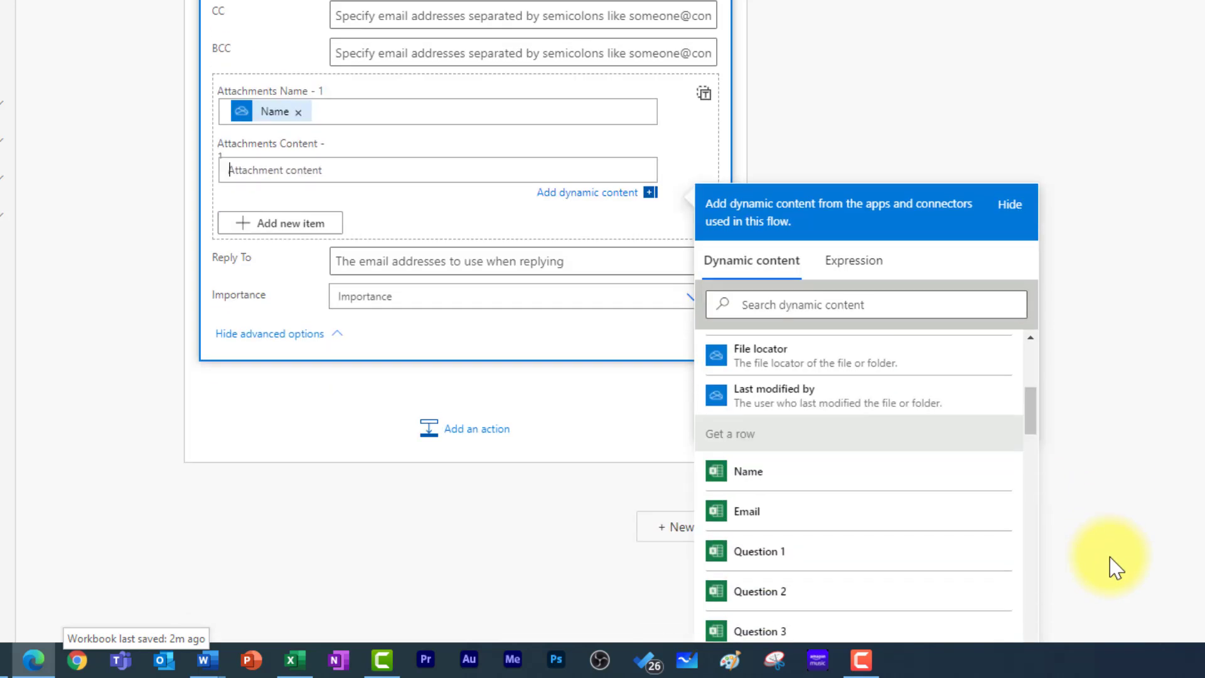
scroll(839, 480, "down", 6)
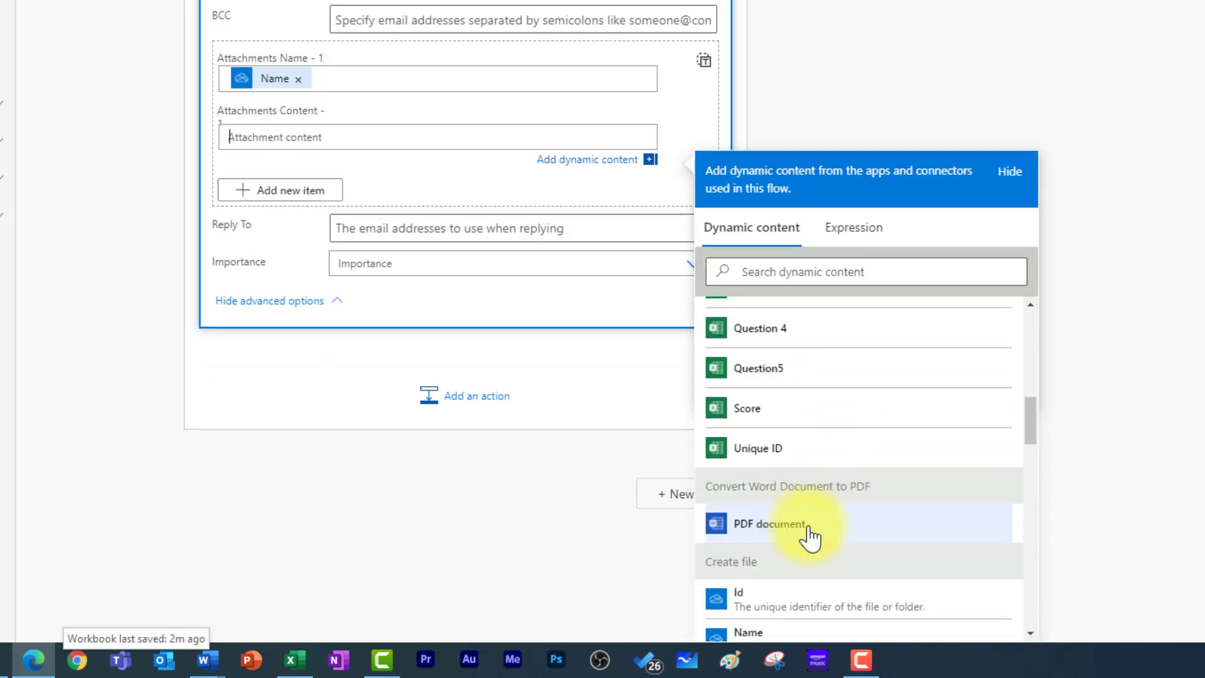
left_click(818, 522)
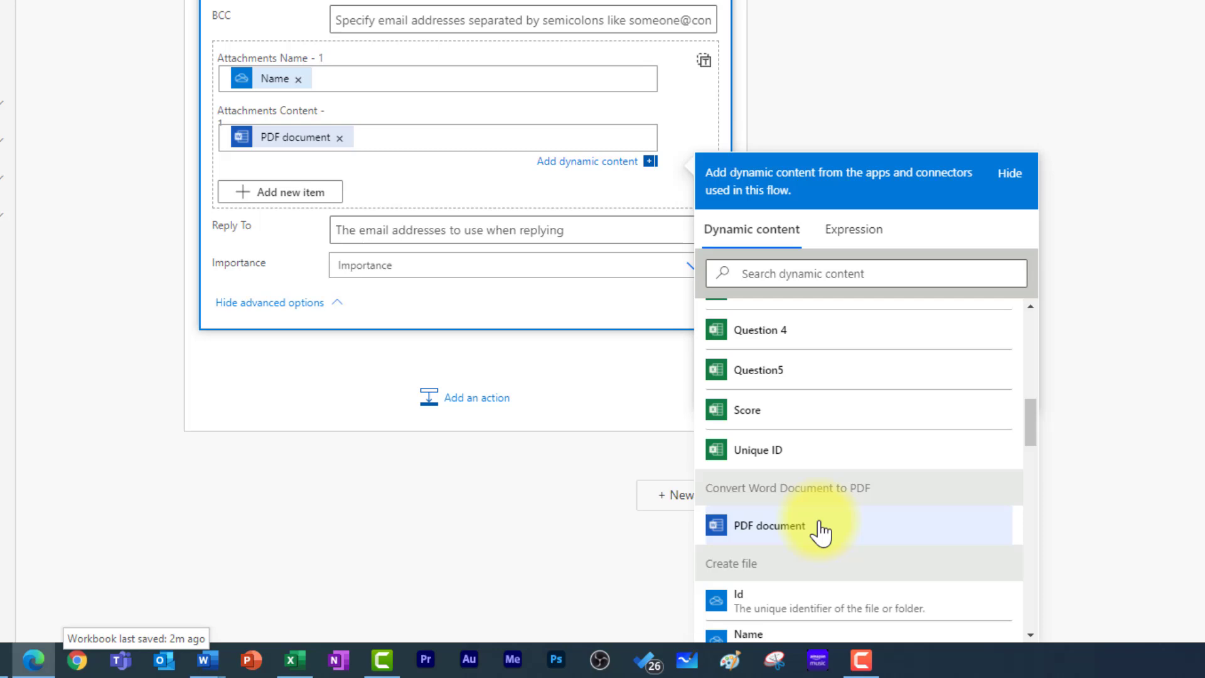
left_click(893, 114)
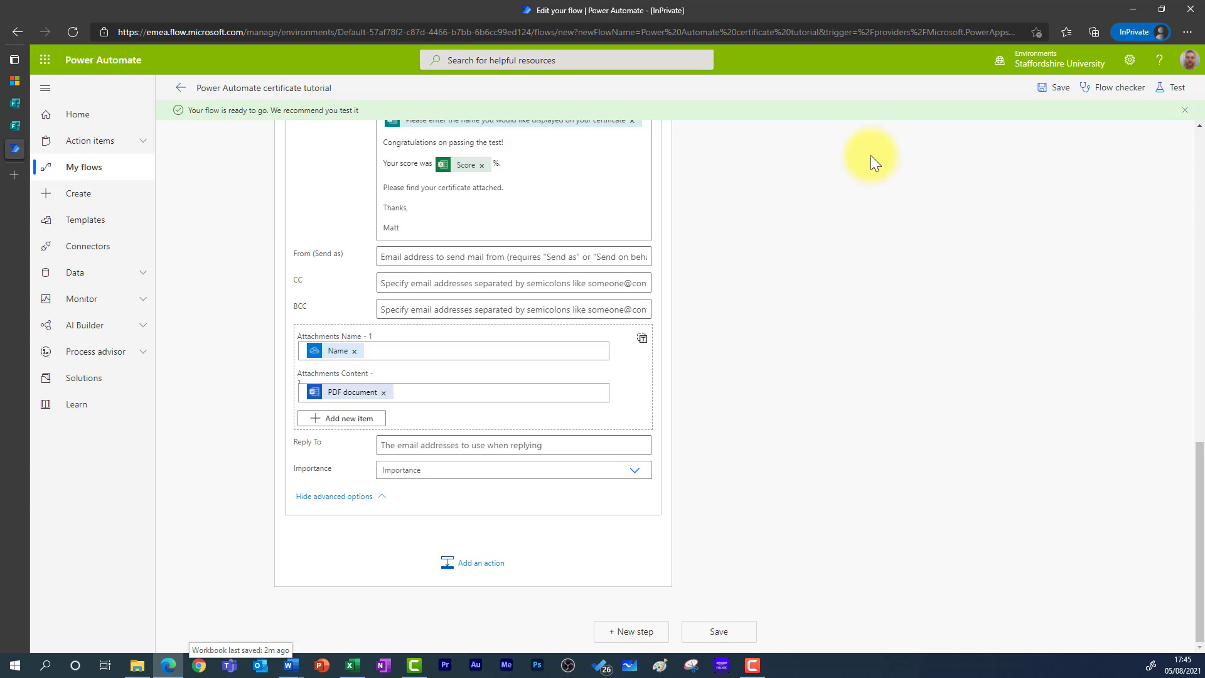
- Save the flow and enter a test name and e-mail address in the quiz
left_click(1054, 90)
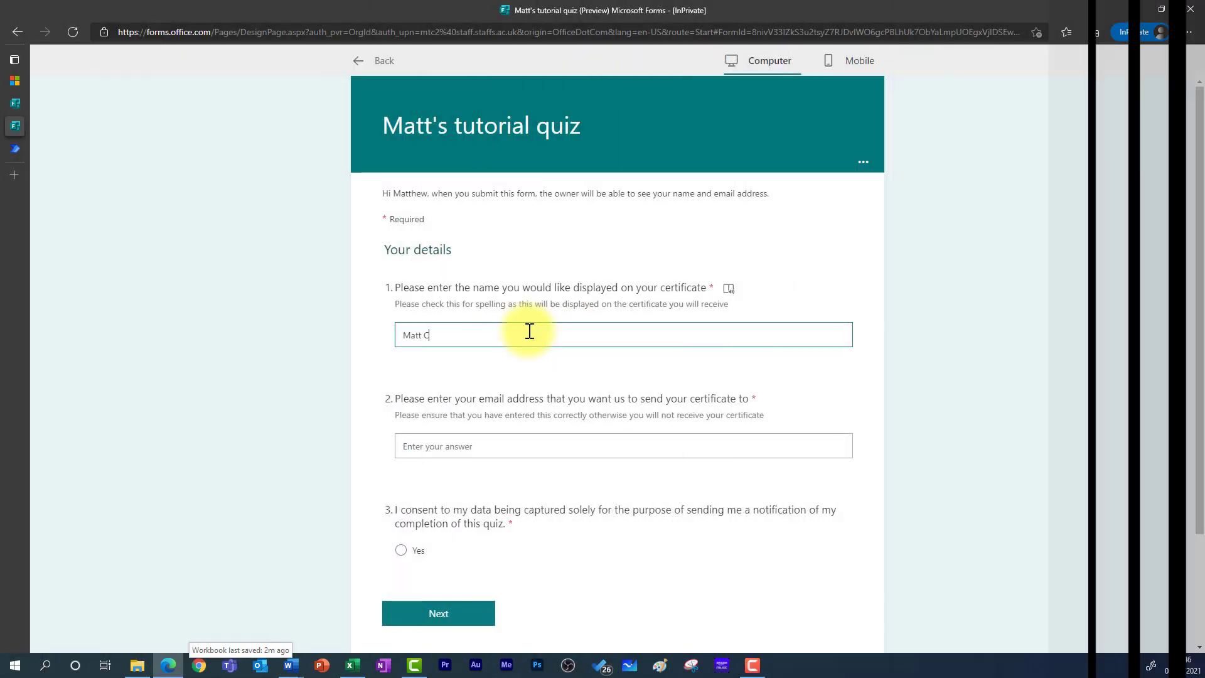
type("B")
left_click(492, 444)
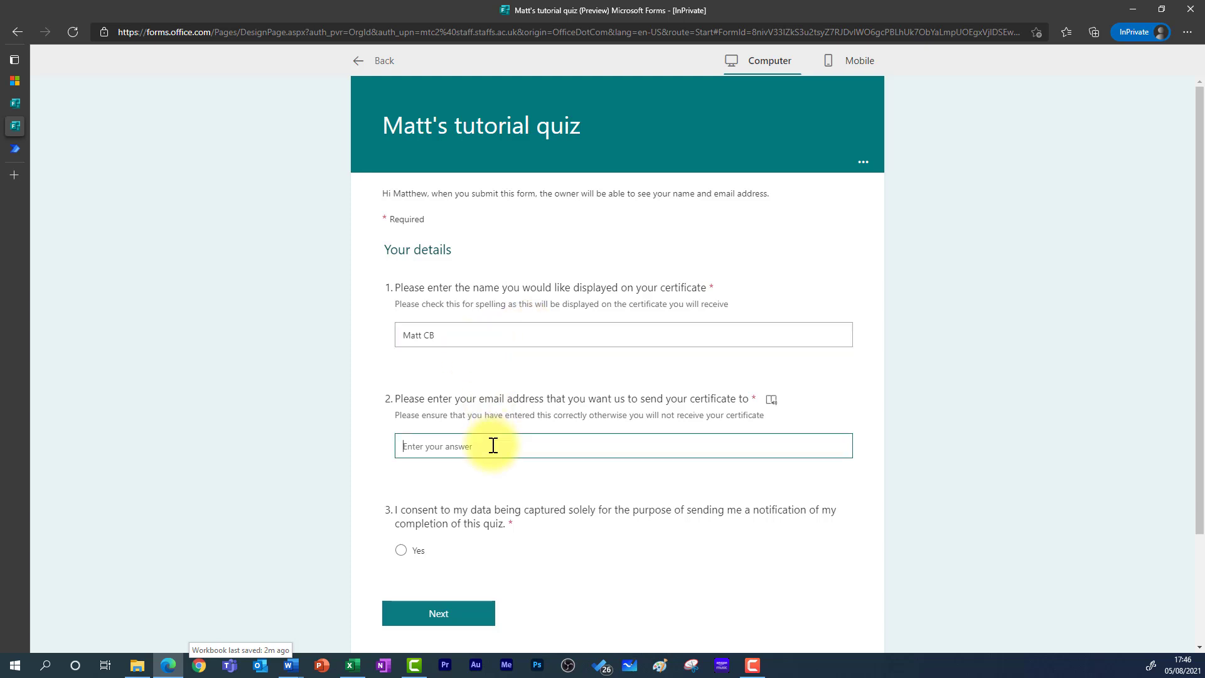
- Give consent, answer Algeria for question 4, submit, and return to Power Automate
left_click(402, 550)
left_click(438, 613)
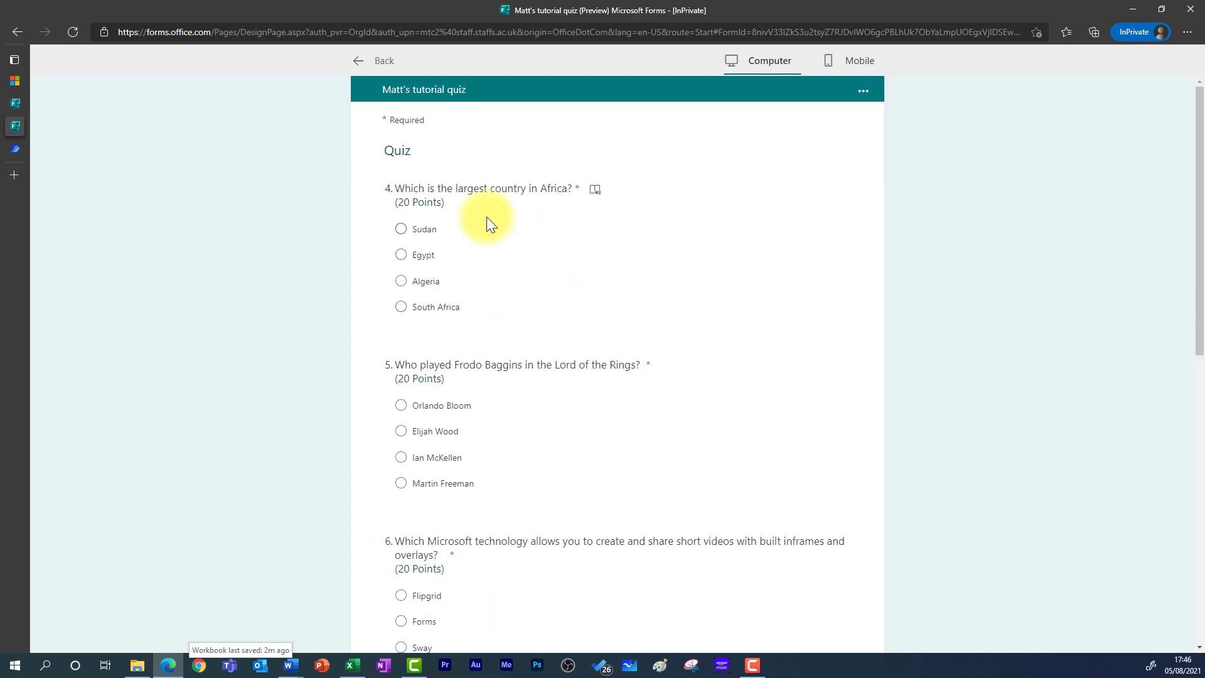
left_click(419, 282)
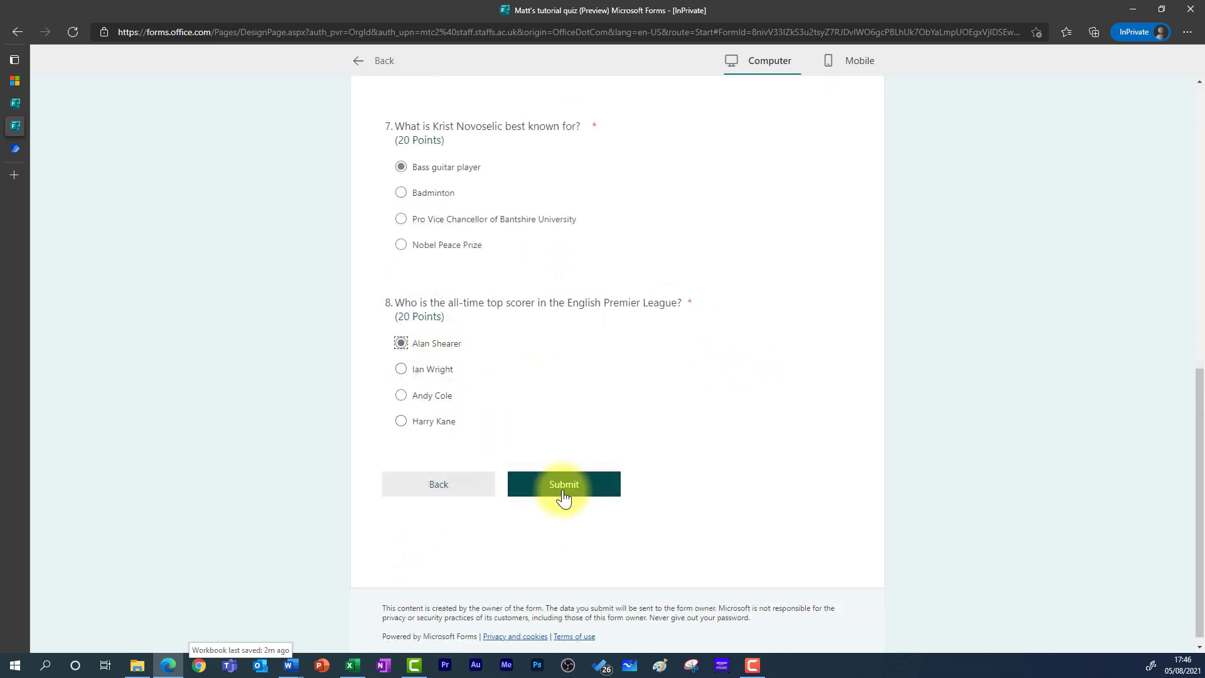
left_click(563, 491)
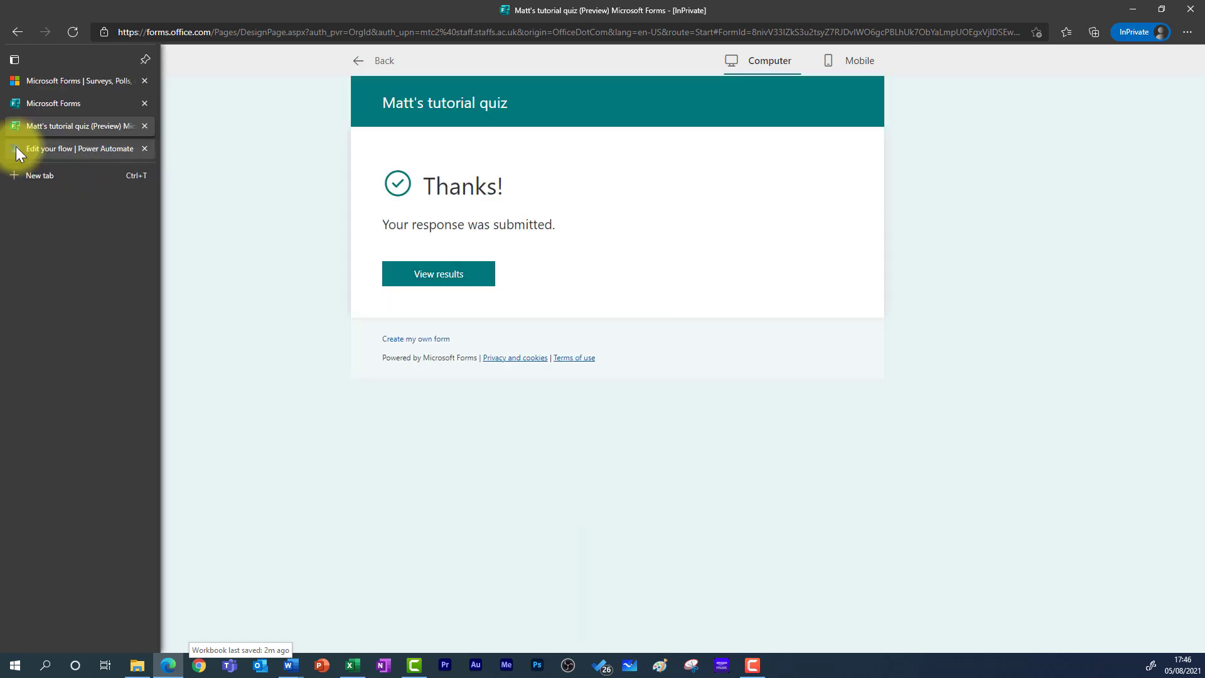
left_click(16, 148)
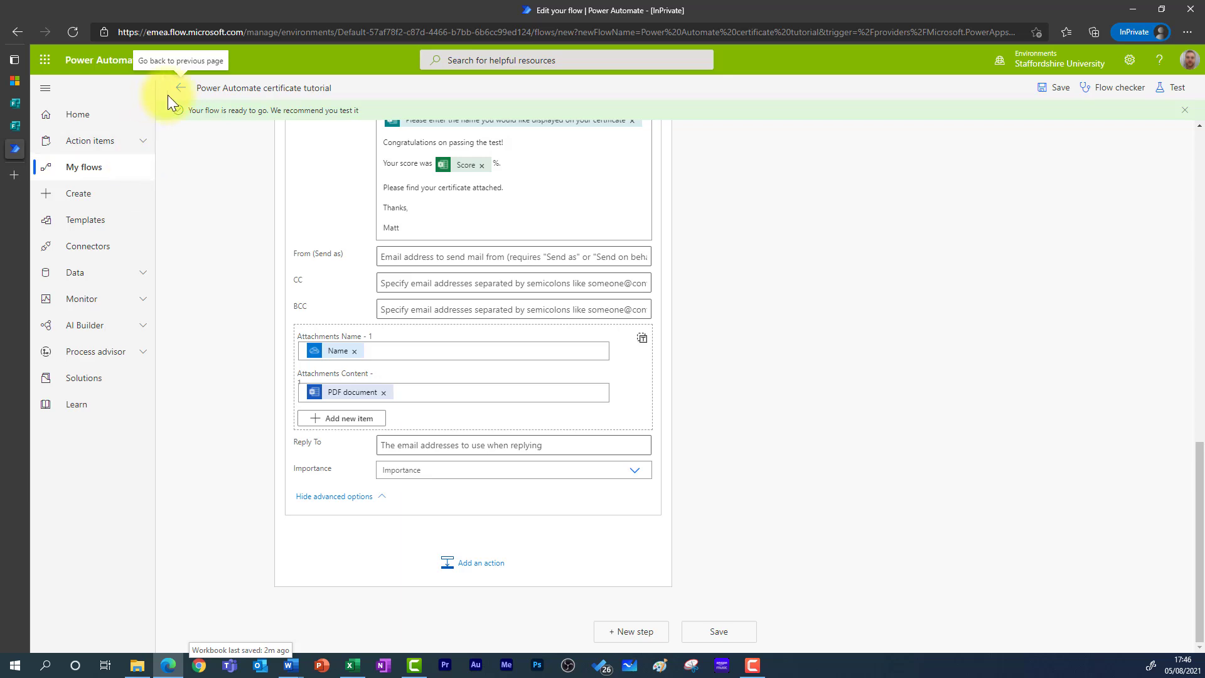
- Open the Power Automate certificate tutorial flow, refresh its run history to see Succeeded, then switch to Outlook
left_click(117, 166)
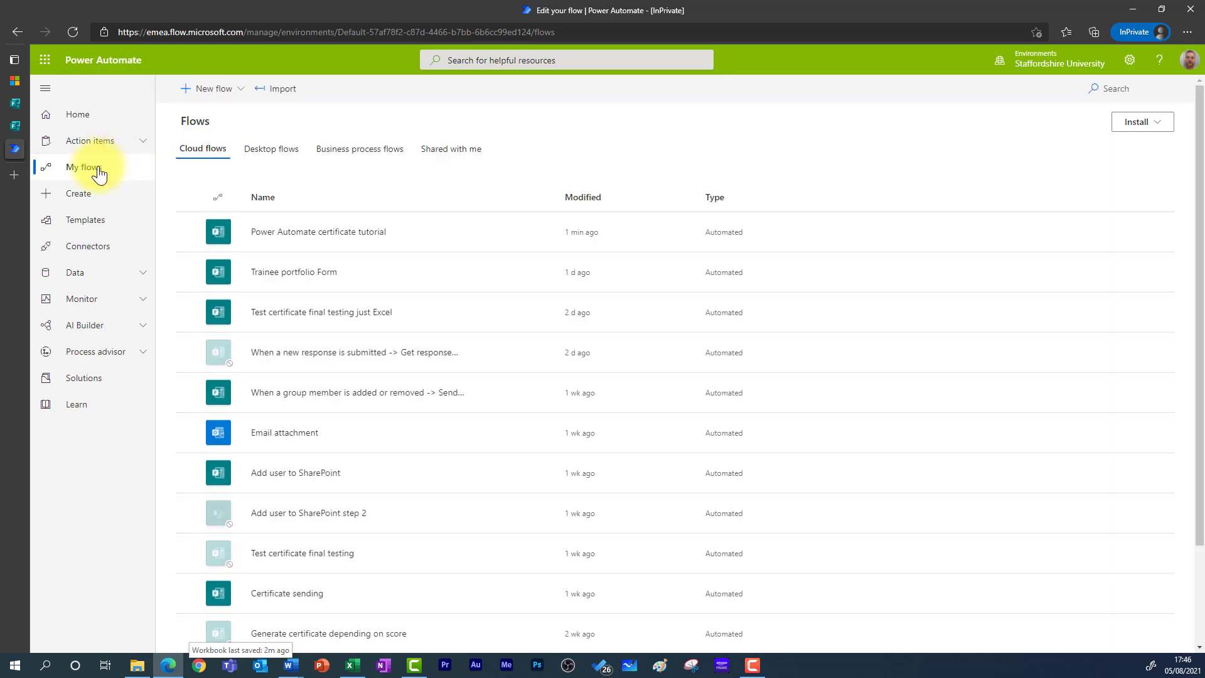
left_click(320, 235)
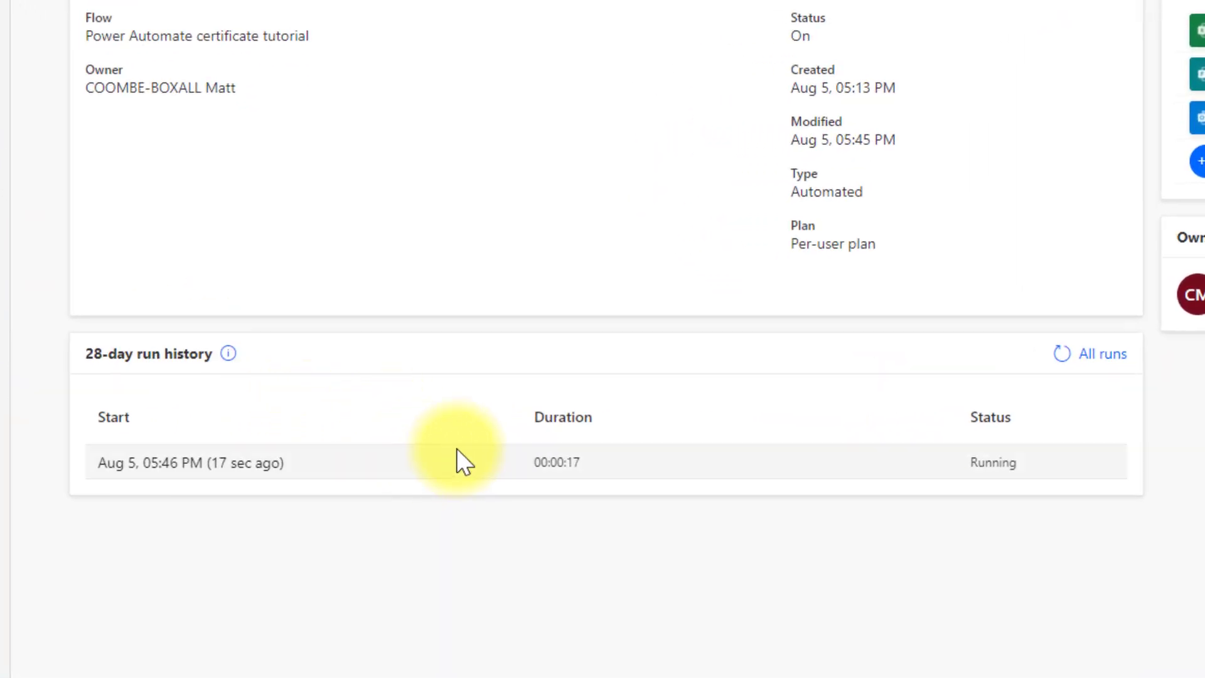
left_click(1059, 364)
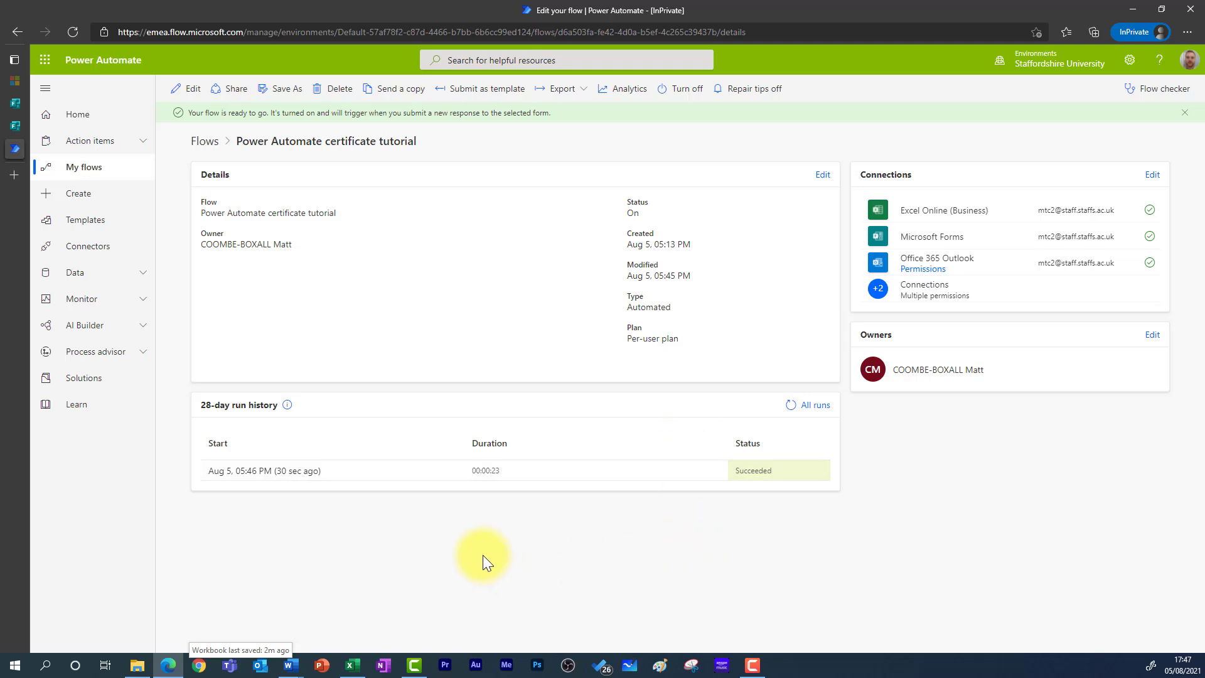
left_click(352, 665)
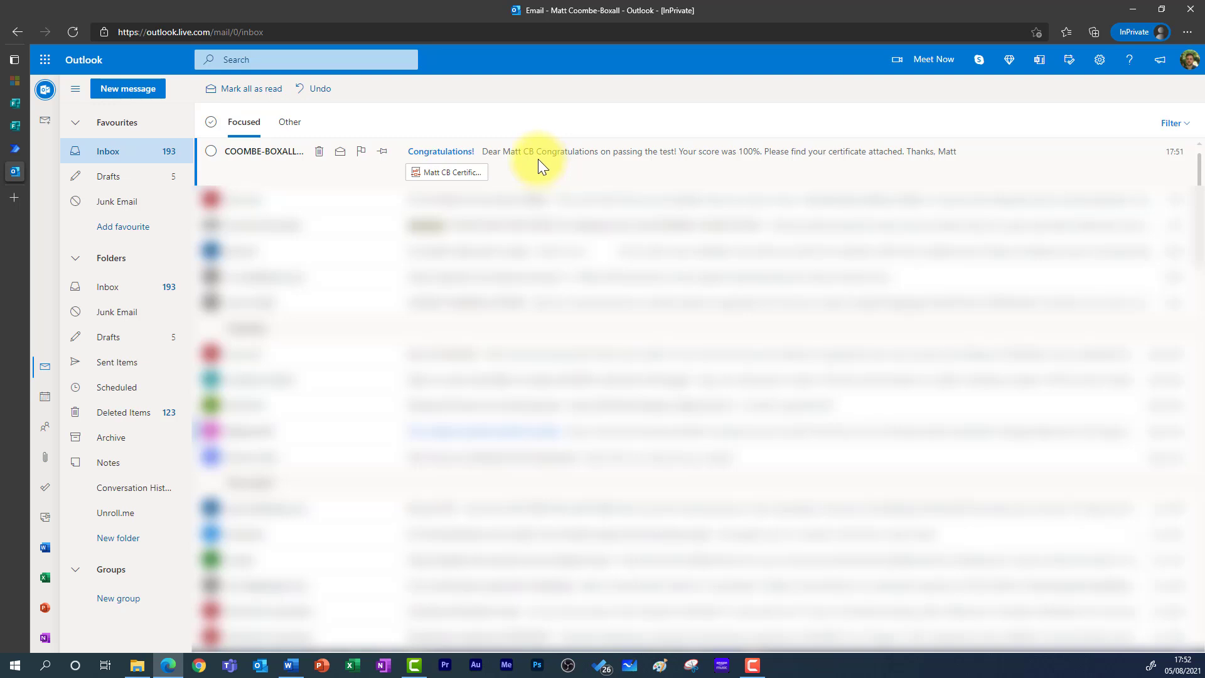
- Open the Congratulations! email, preview its certificate PDF, and highlight the recipient's name
left_click(538, 158)
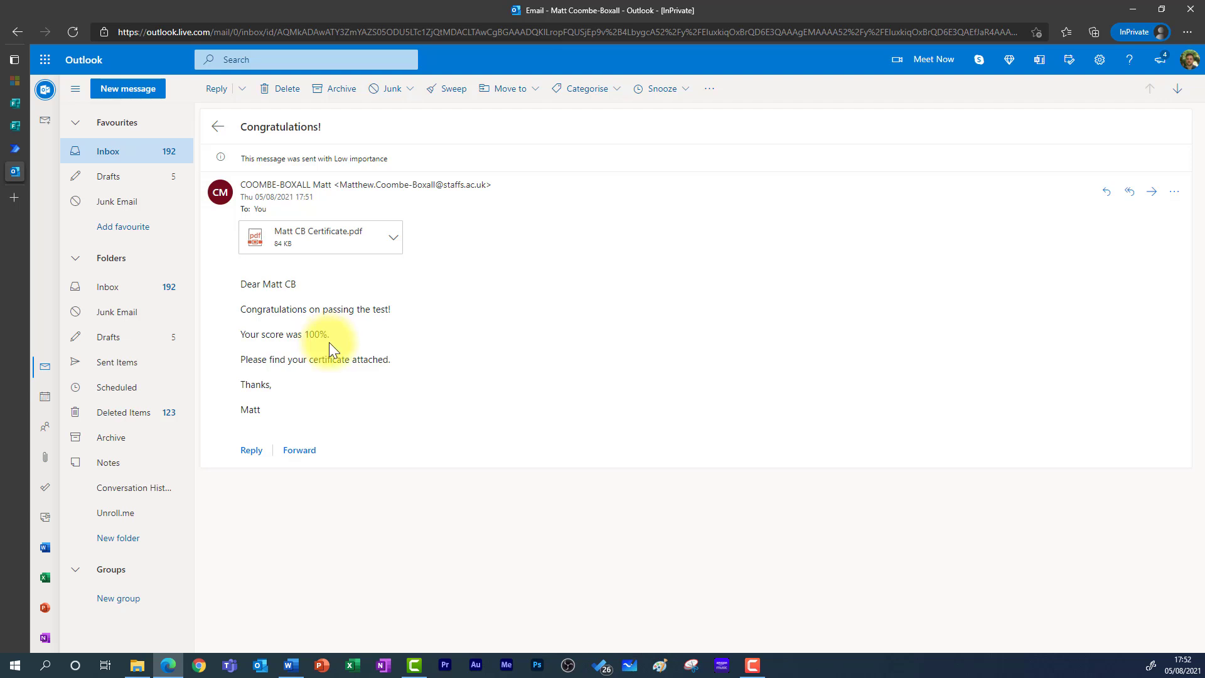
left_click(393, 239)
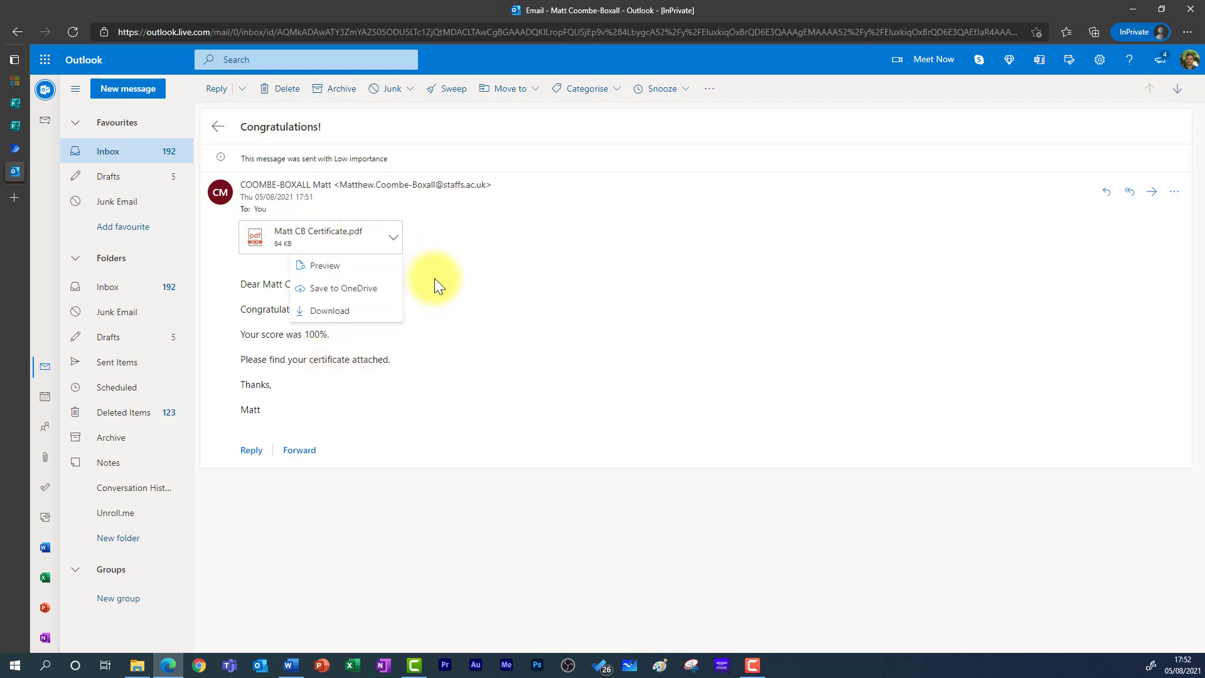
left_click(347, 268)
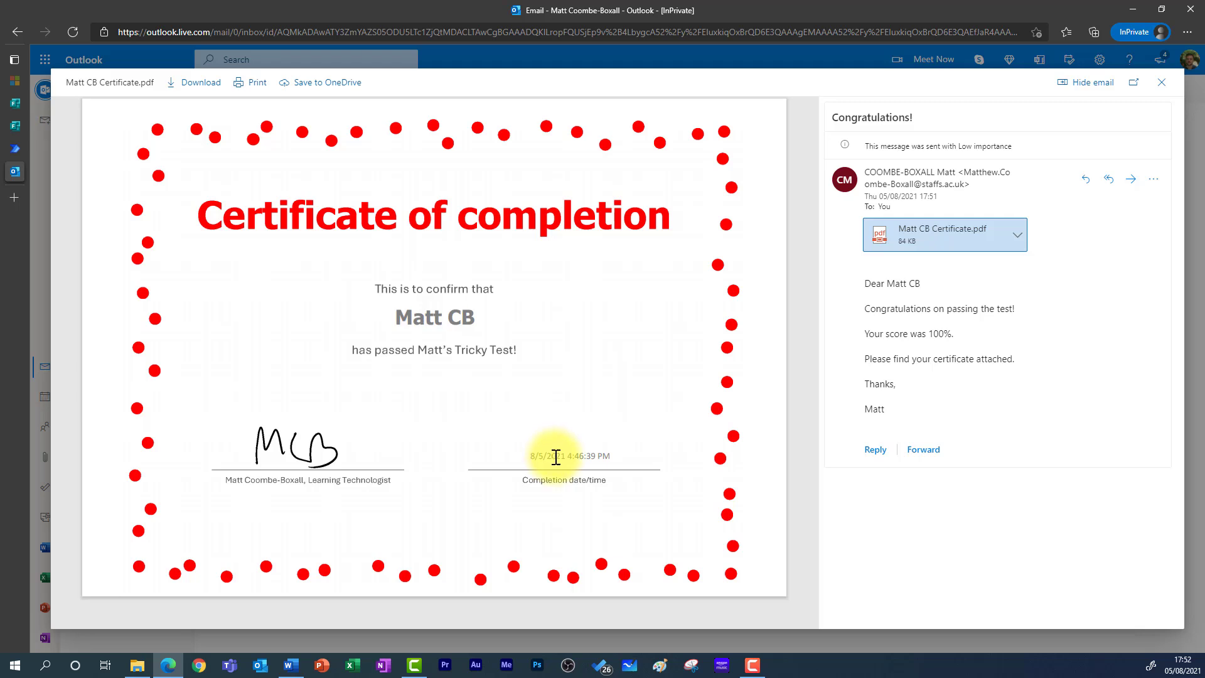
left_click_drag(394, 318, 496, 315)
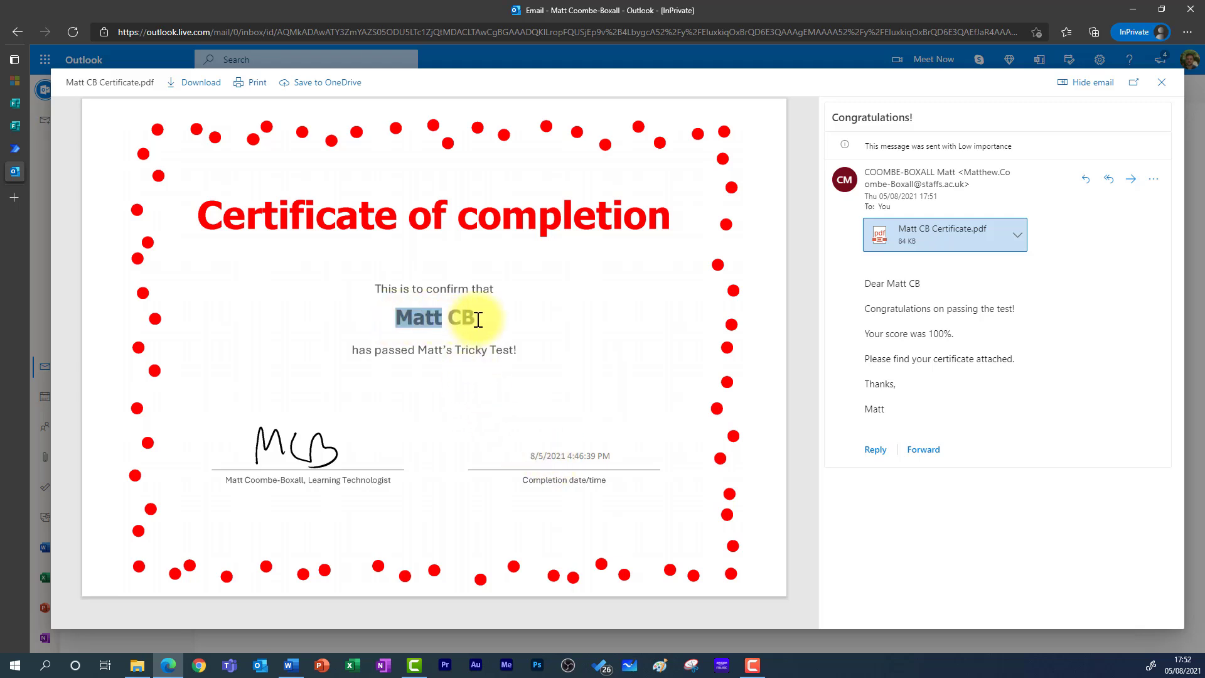